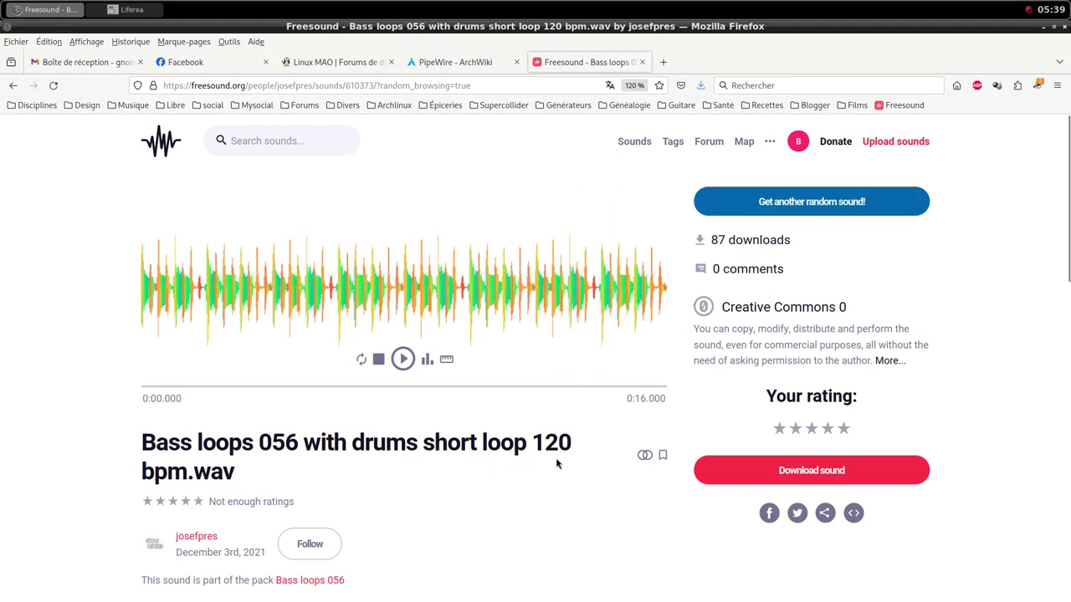
# Download the sound "Bass loops 056 with drums short loop 120 bpm.wav" into the i-006/samples folder and dismiss the donation request.
pyautogui.scroll(-2, 677, 448)
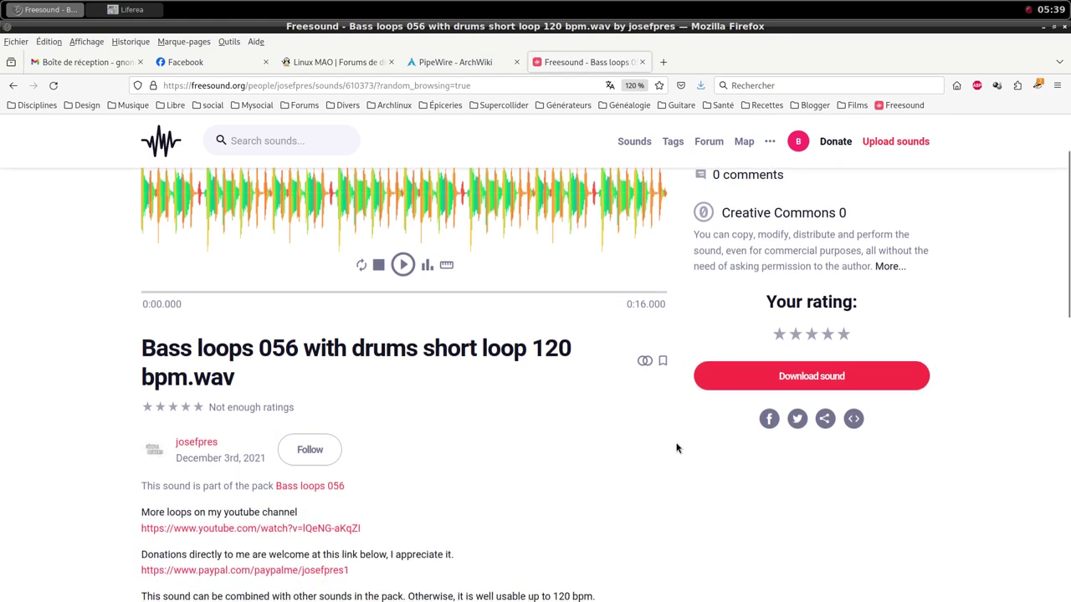
pyautogui.scroll(1, 697, 444)
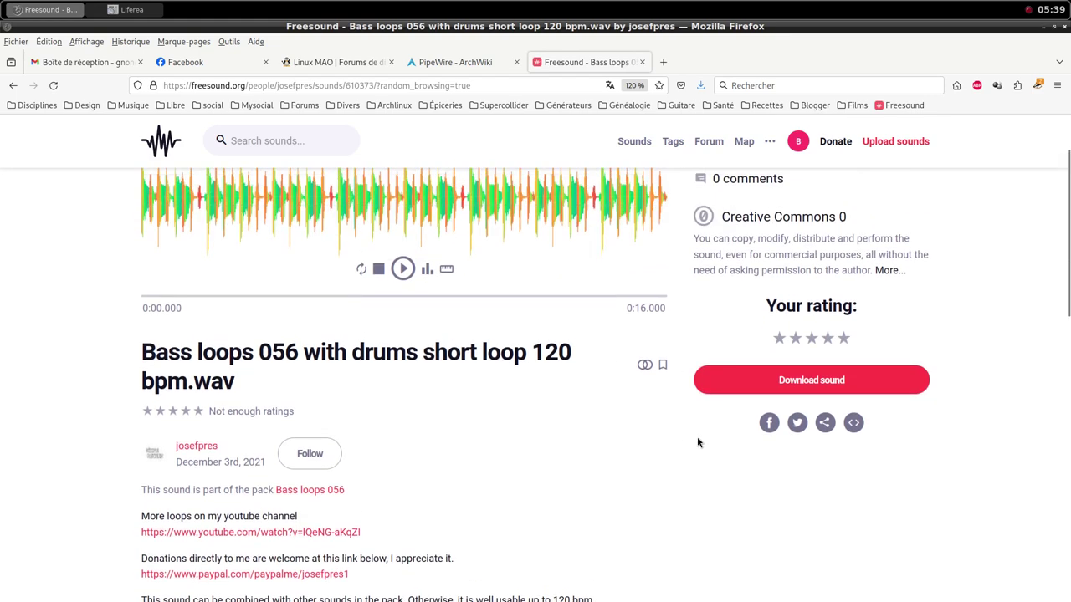
pyautogui.click(794, 387)
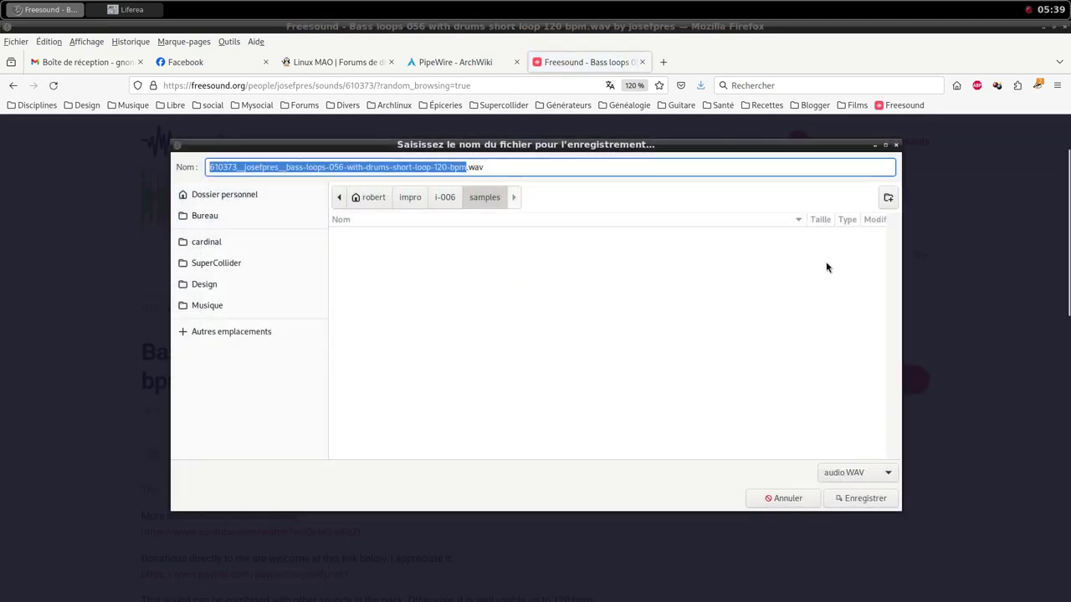
pyautogui.click(861, 502)
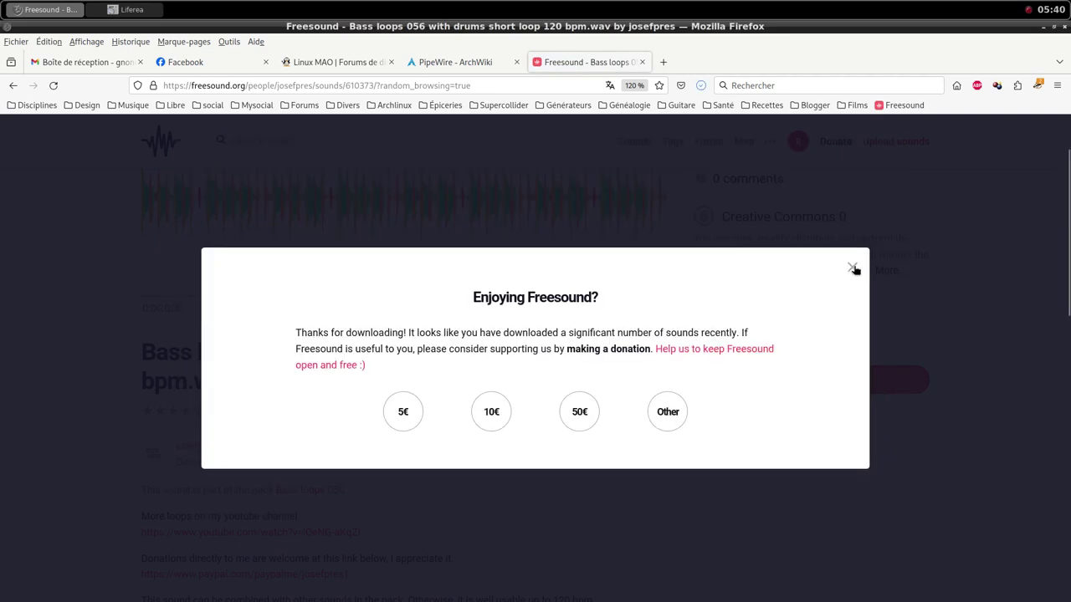
pyautogui.click(852, 269)
# Switch to the Thunar file manager and open the i-006/samples folder to check for the downloaded loop.
pyautogui.middleClick(452, 6)
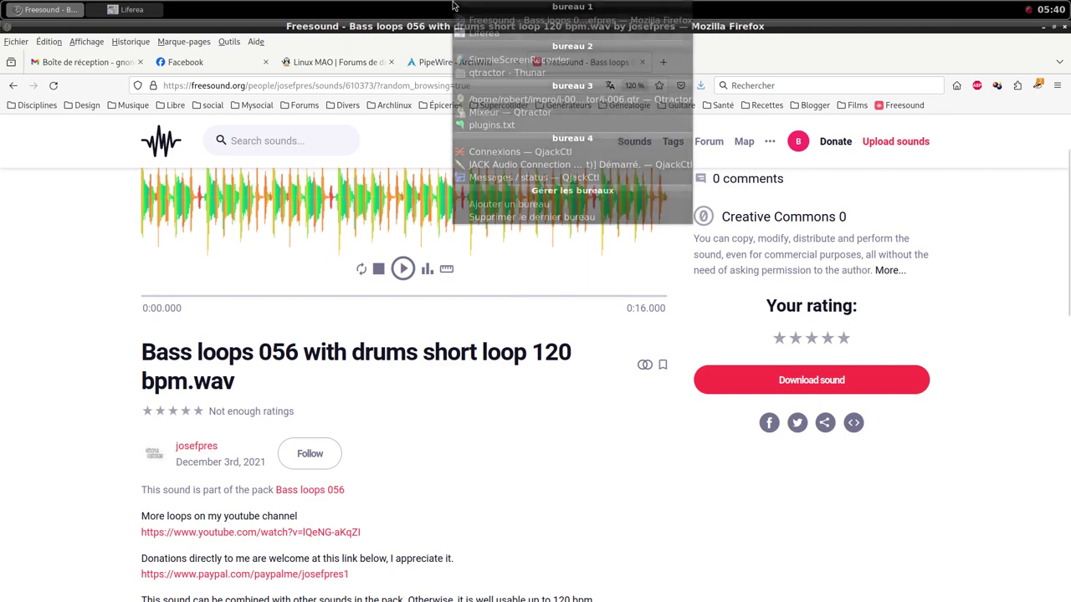
pyautogui.click(500, 98)
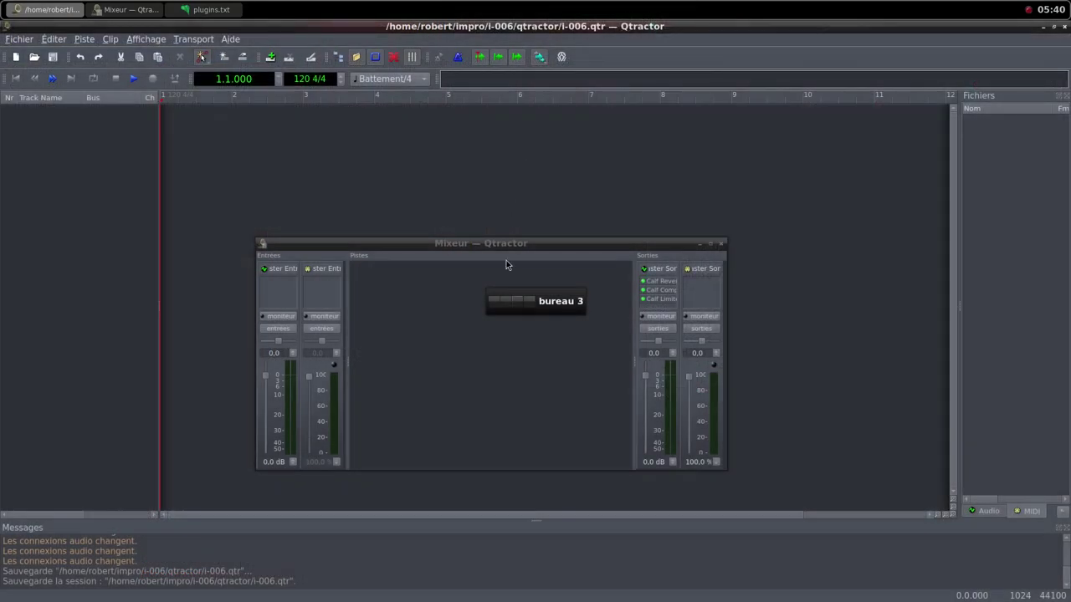
pyautogui.middleClick(430, 13)
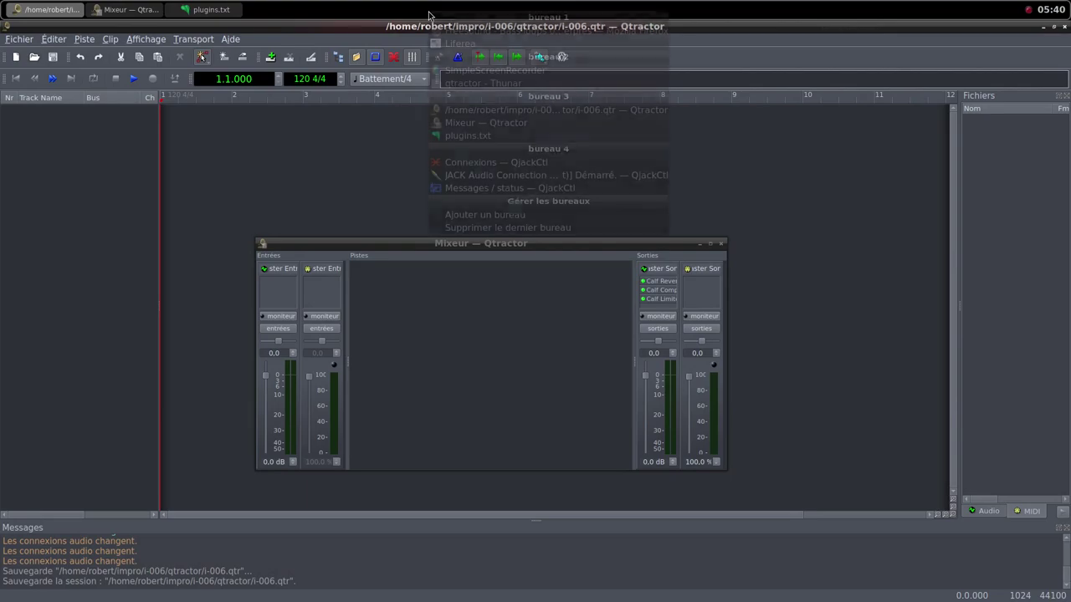
pyautogui.click(478, 84)
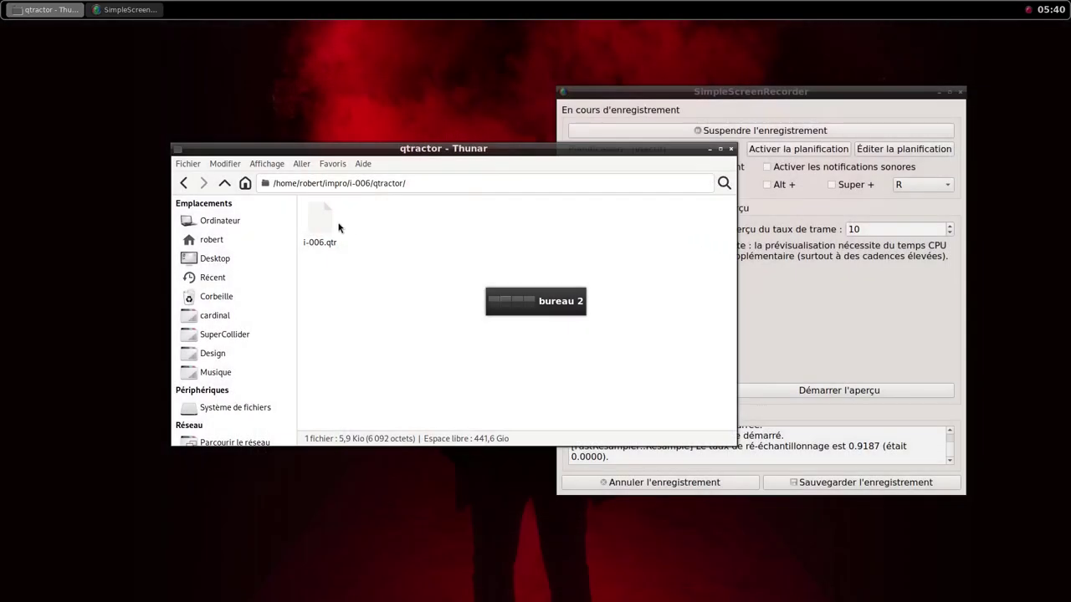
pyautogui.click(224, 183)
pyautogui.doubleClick(393, 221)
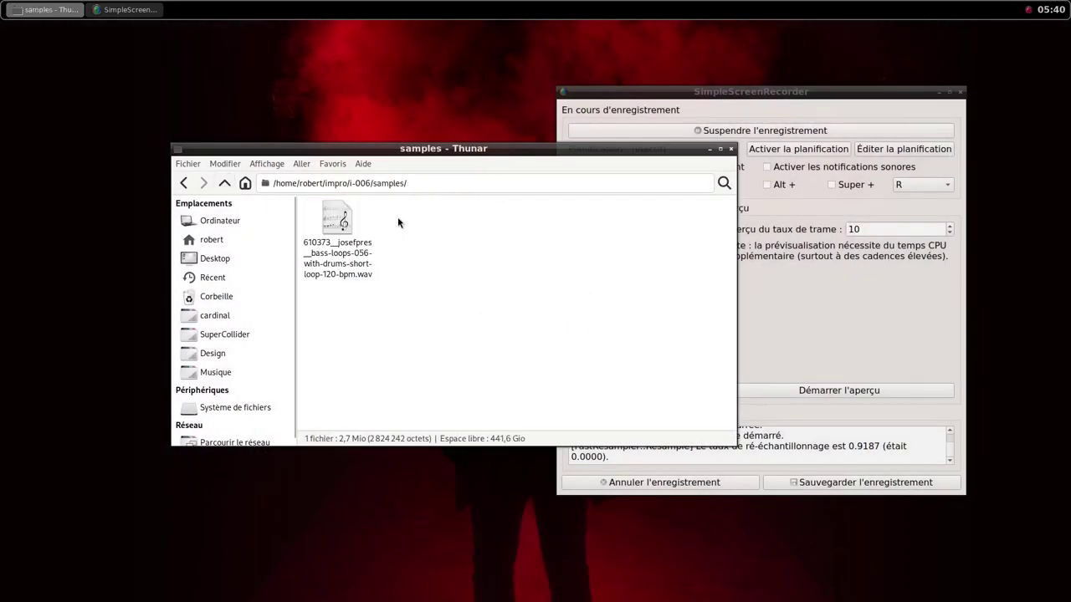
# Switch to the i-006.qtr session in Qtractor and start a new track of type MIDI.
pyautogui.middleClick(647, 5)
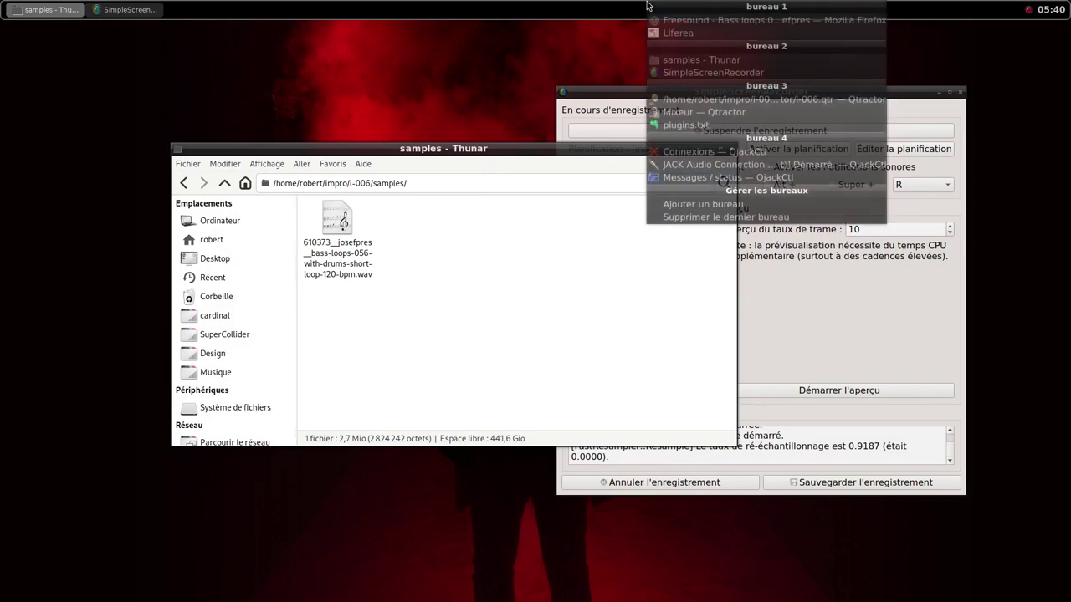
pyautogui.click(660, 20)
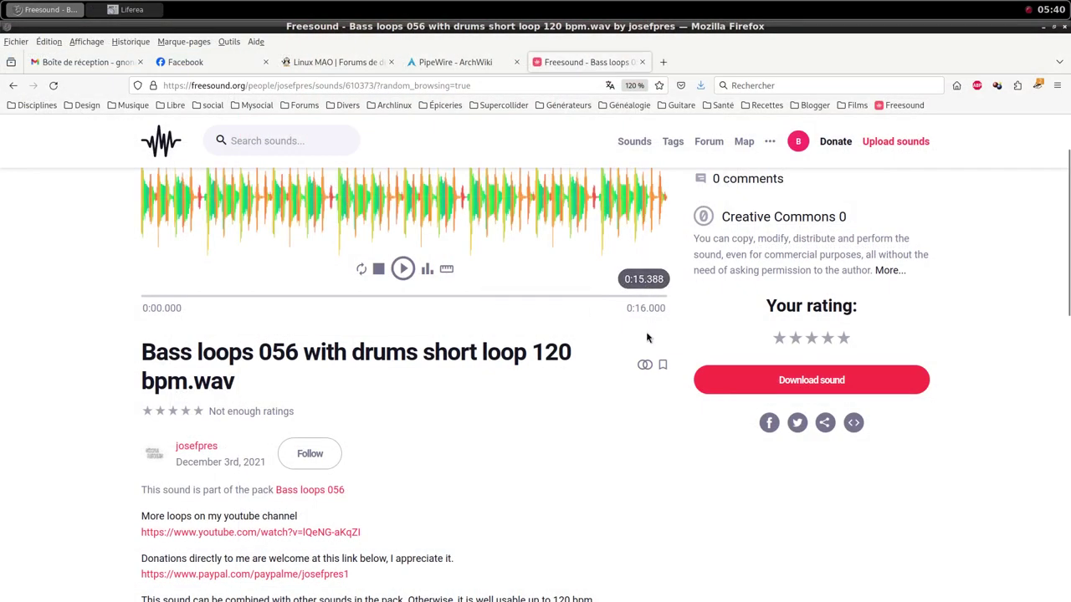
pyautogui.middleClick(626, 4)
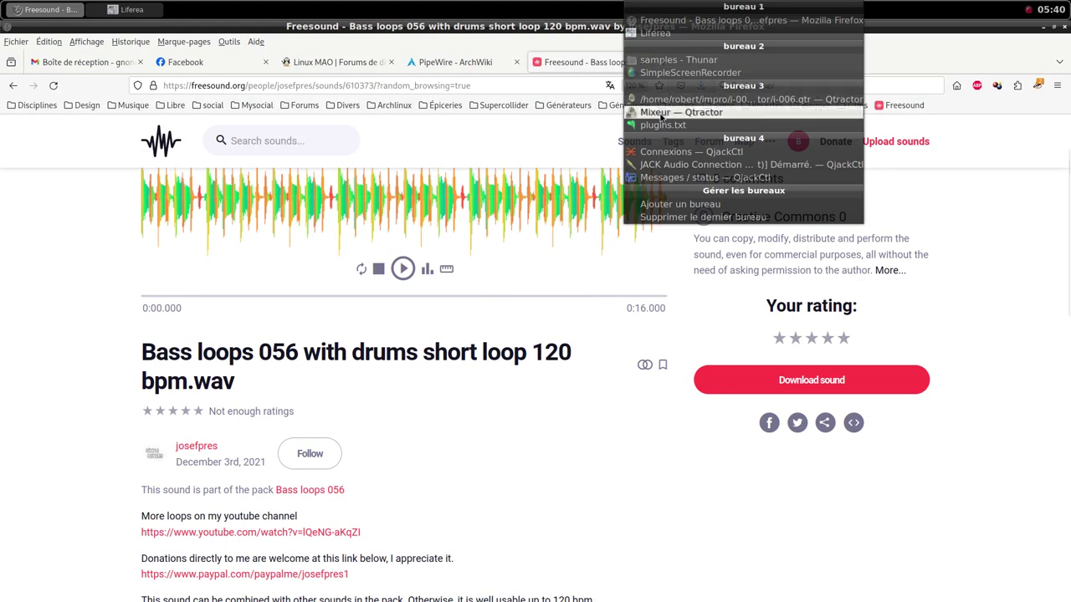
pyautogui.click(657, 102)
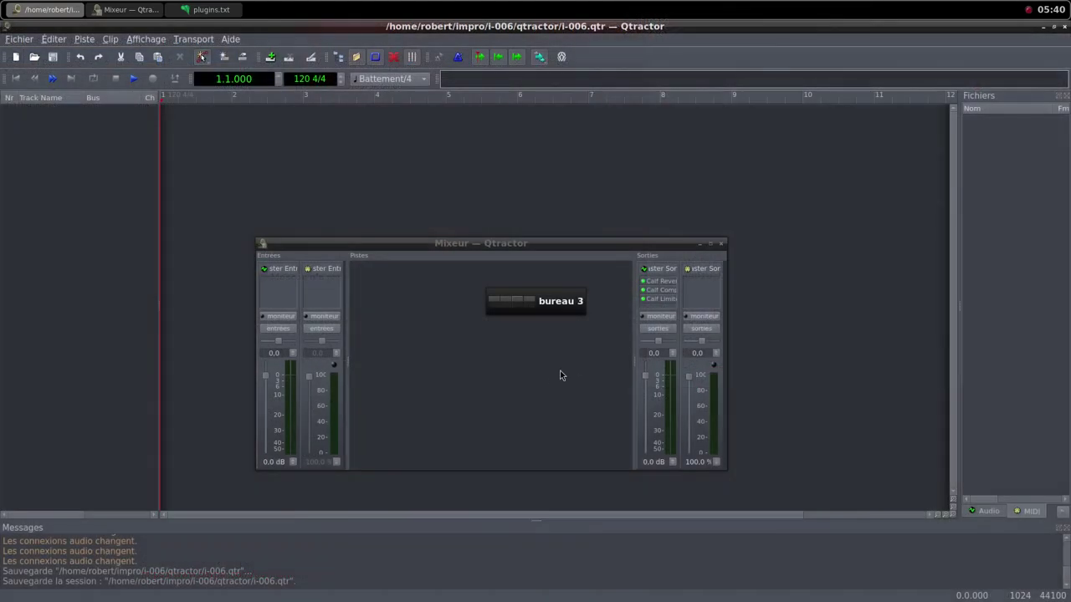
pyautogui.rightClick(433, 333)
pyautogui.click(453, 340)
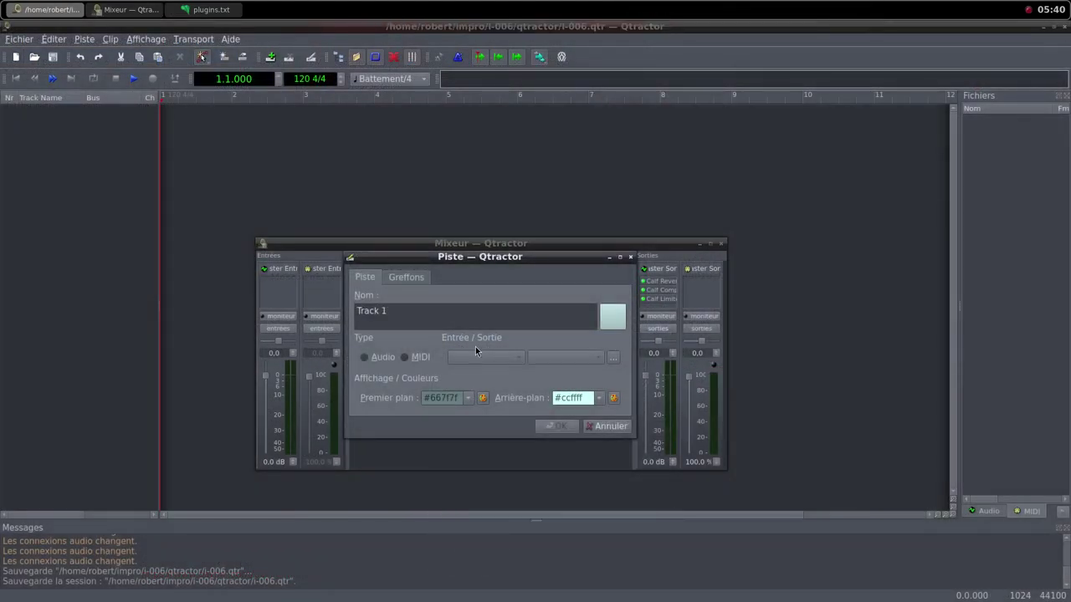
pyautogui.click(405, 357)
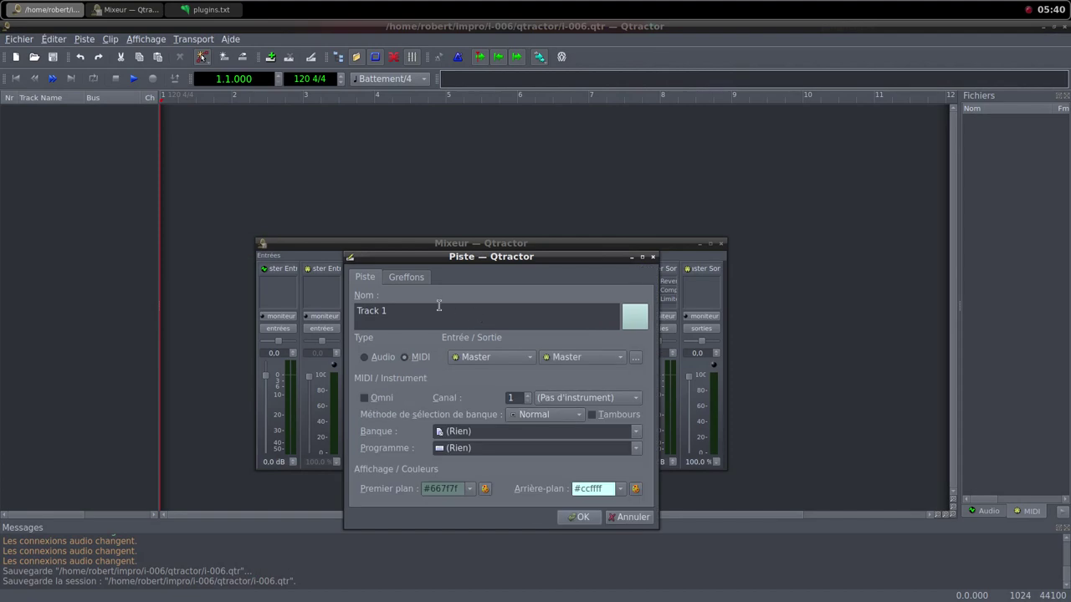
# Search the LV2 plugins for "sam" and add samplv1 to the new track.
pyautogui.click(408, 277)
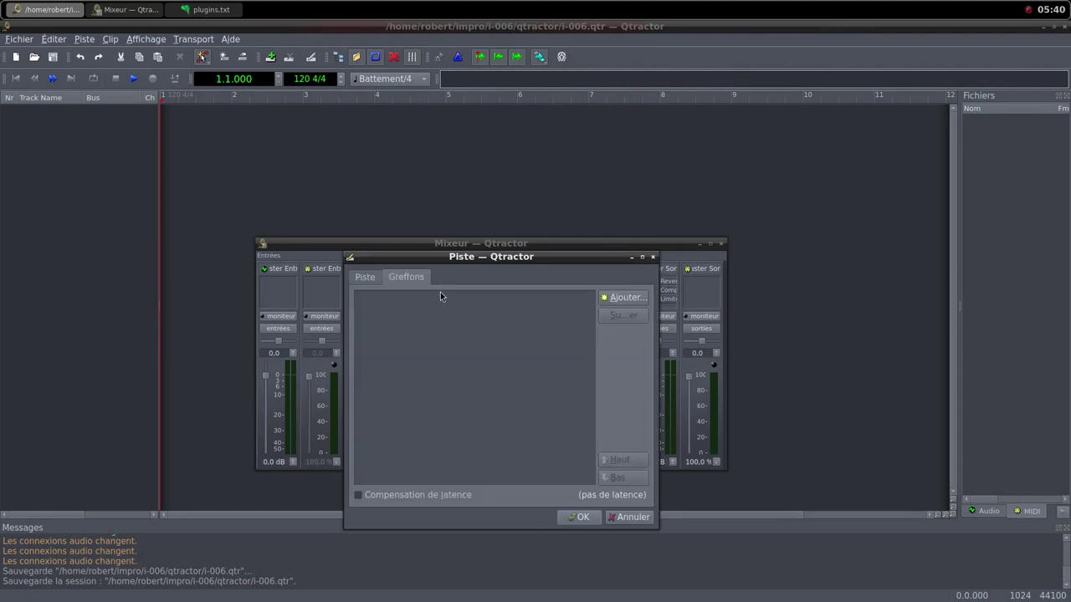
pyautogui.click(624, 299)
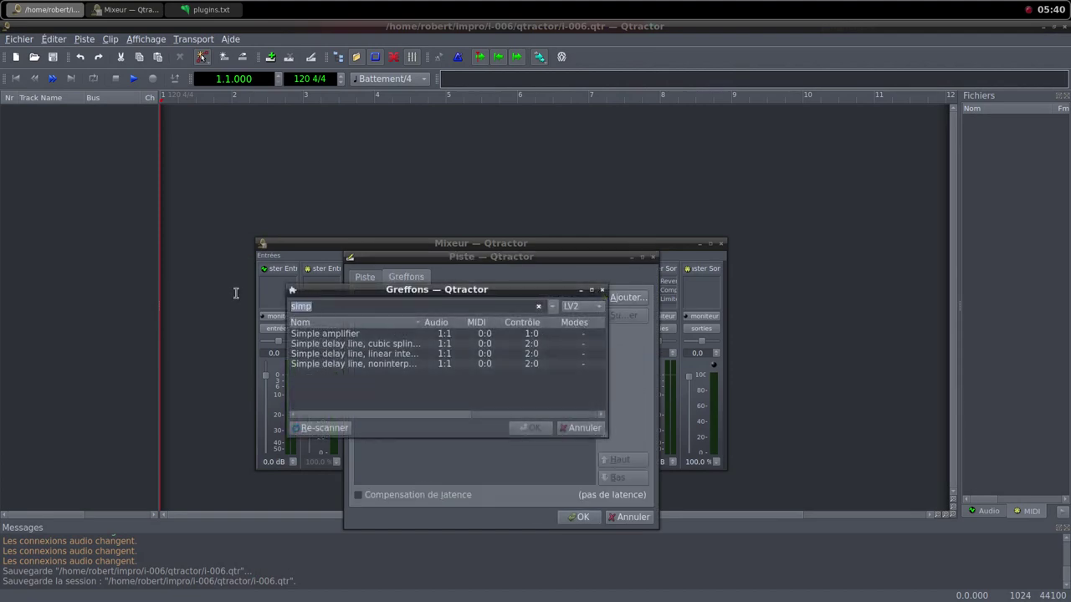
pyautogui.write('sam')
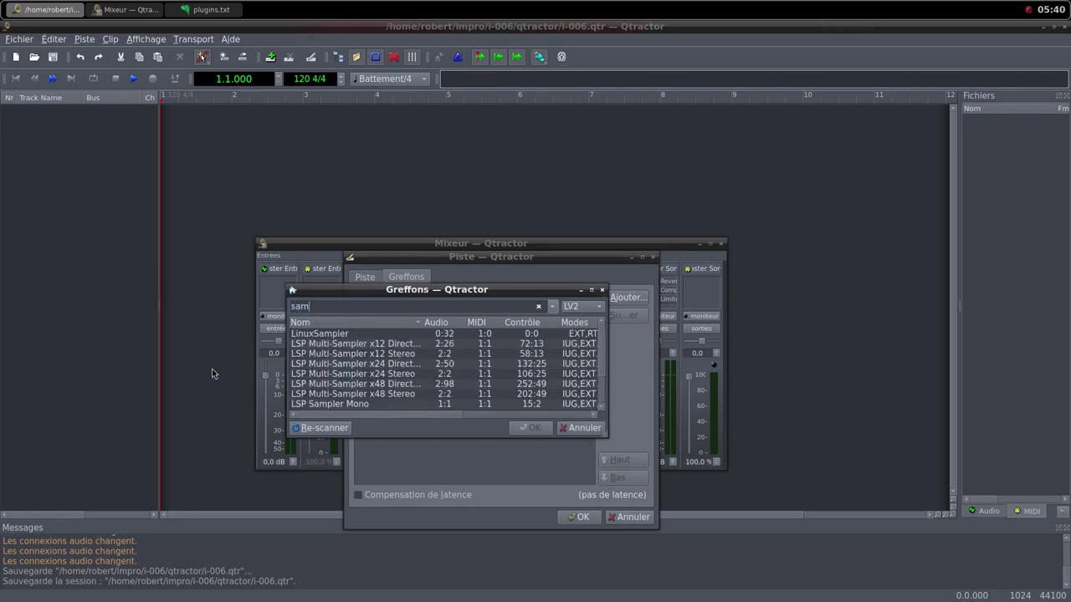
pyautogui.scroll(-2, 407, 403)
pyautogui.scroll(-1, 408, 404)
pyautogui.doubleClick(328, 405)
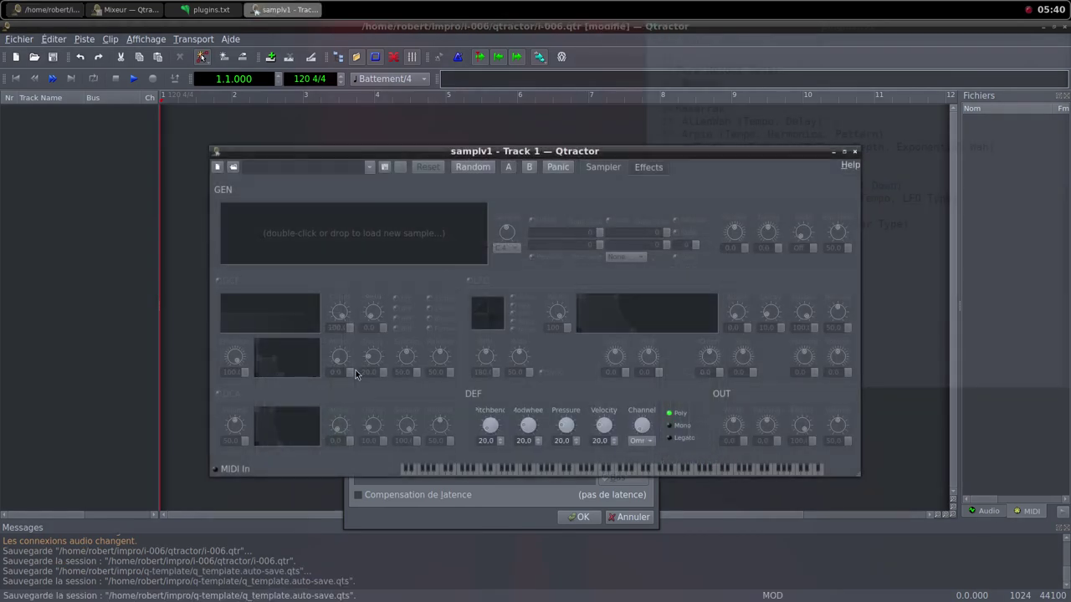
# Load the downloaded bass-loops-056 short loop 120 bpm WAV file as the samplv1 sample.
pyautogui.doubleClick(374, 243)
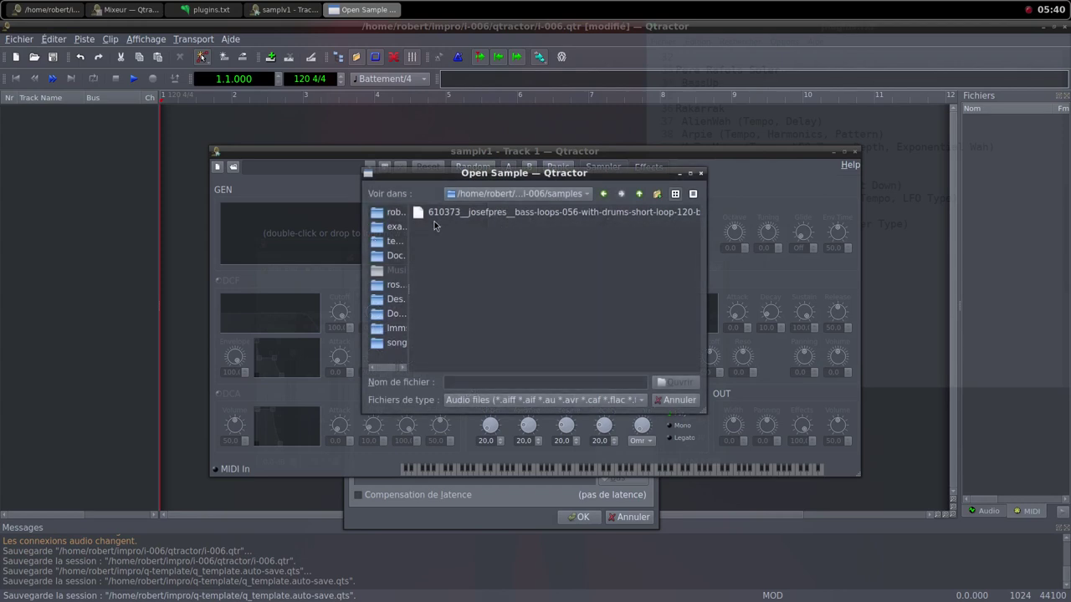
pyautogui.click(569, 213)
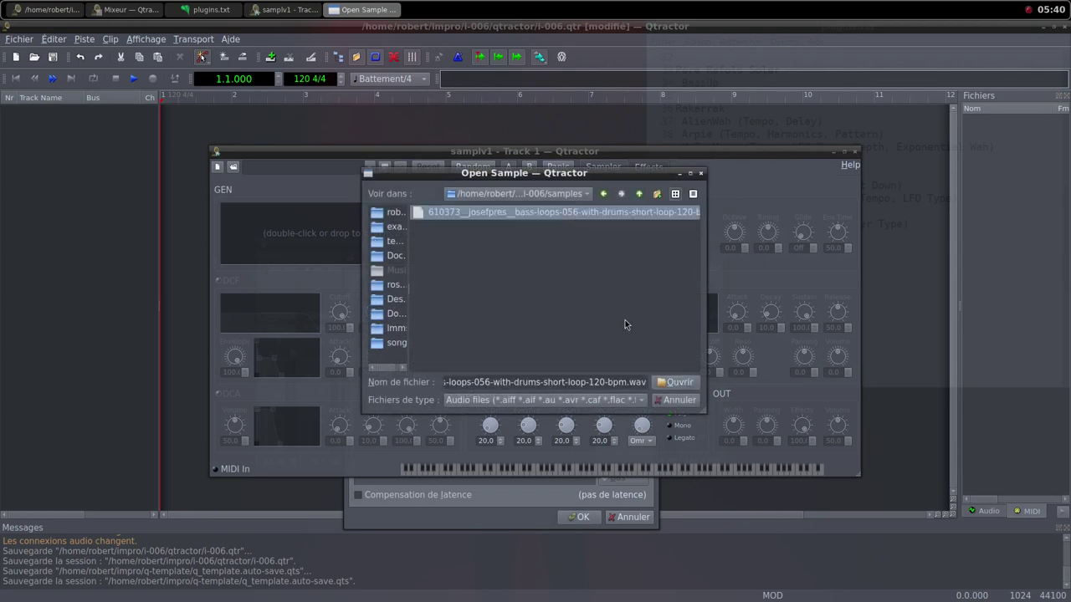
pyautogui.click(674, 381)
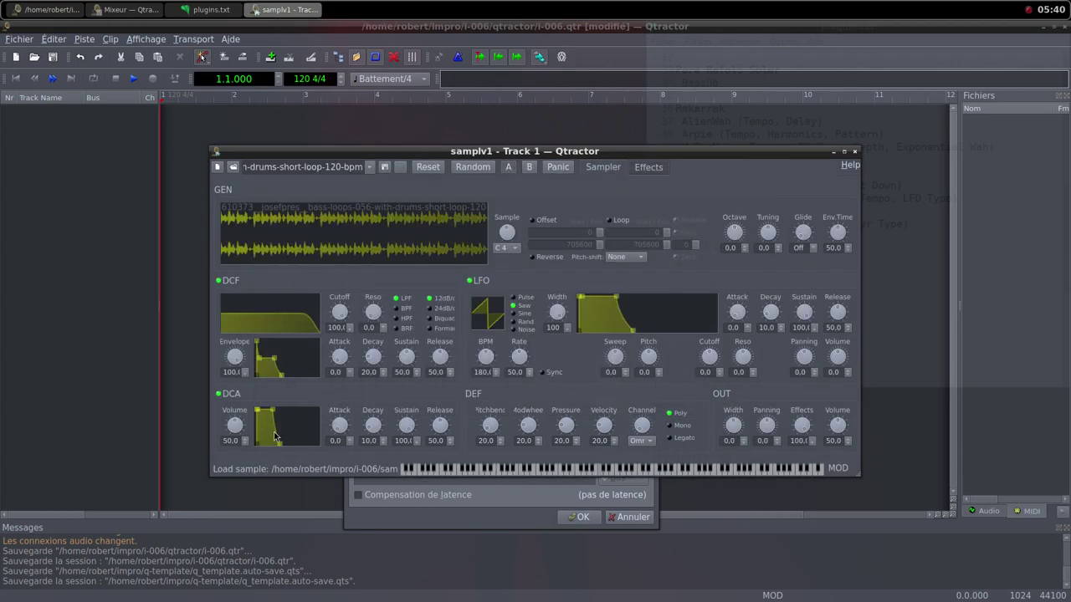
# Set the samplv1 DCA volume to 100, raise its output volume, and confirm the new track.
pyautogui.moveTo(245, 429); pyautogui.dragTo(247, 471)
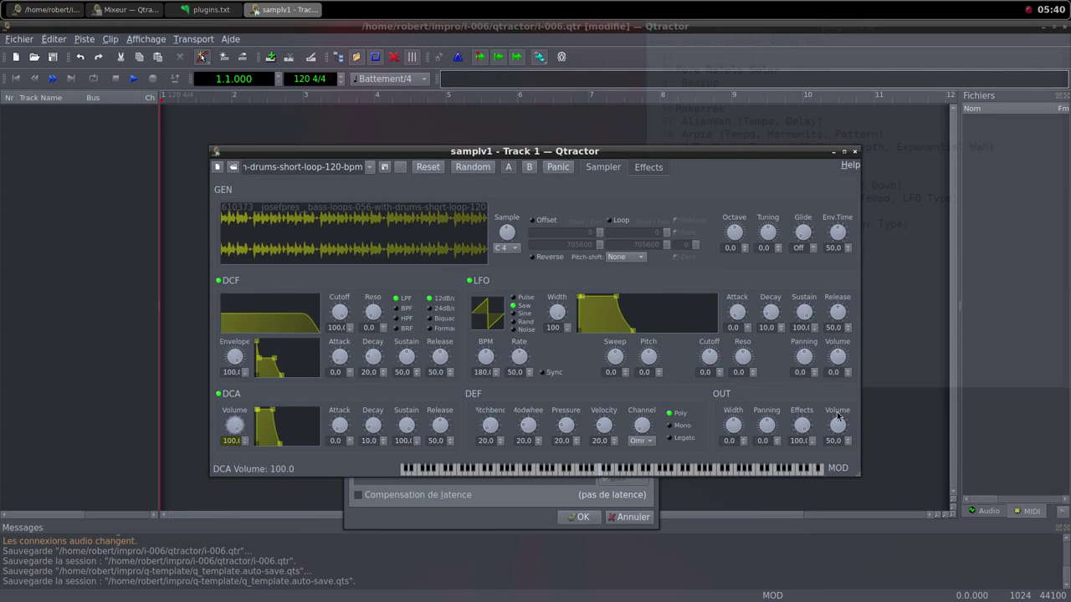
pyautogui.moveTo(843, 430); pyautogui.dragTo(840, 476)
pyautogui.click(855, 151)
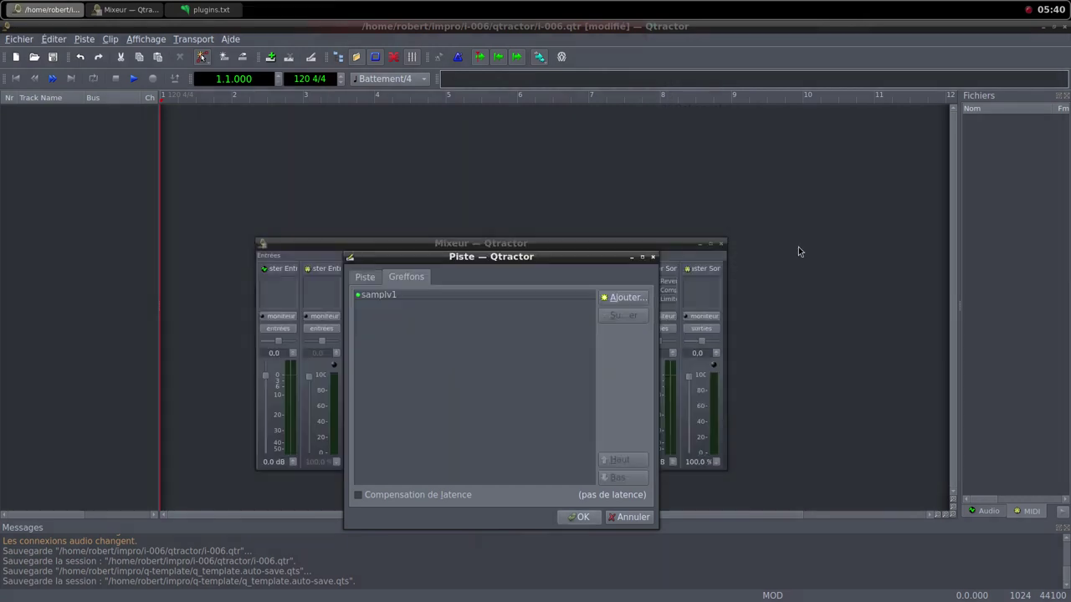
pyautogui.click(582, 518)
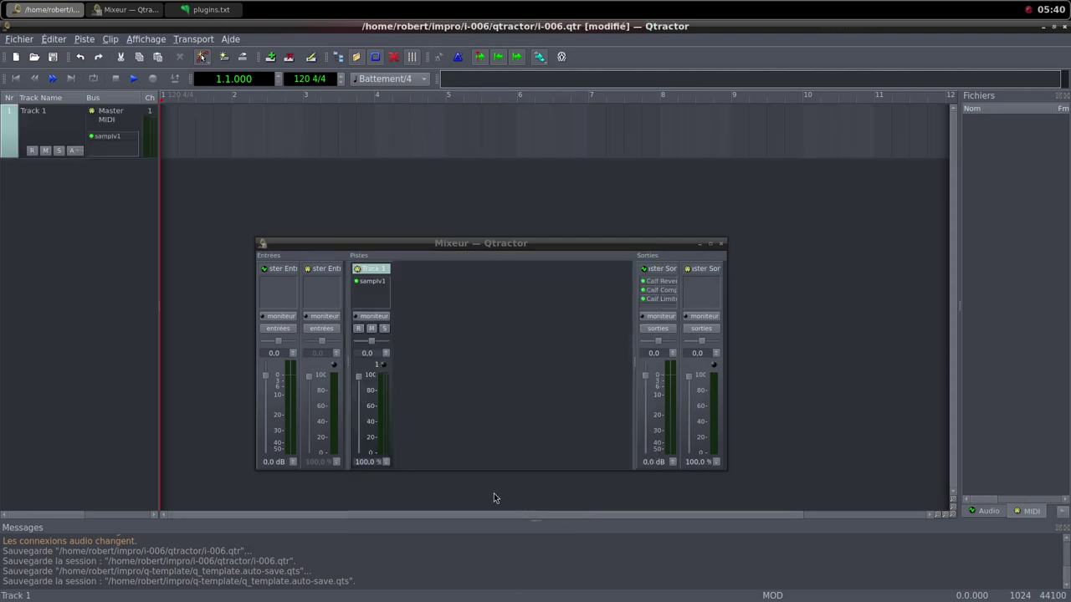
# Create a new MIDI clip at the start of Track 1 and extend it to four bars.
pyautogui.rightClick(220, 118)
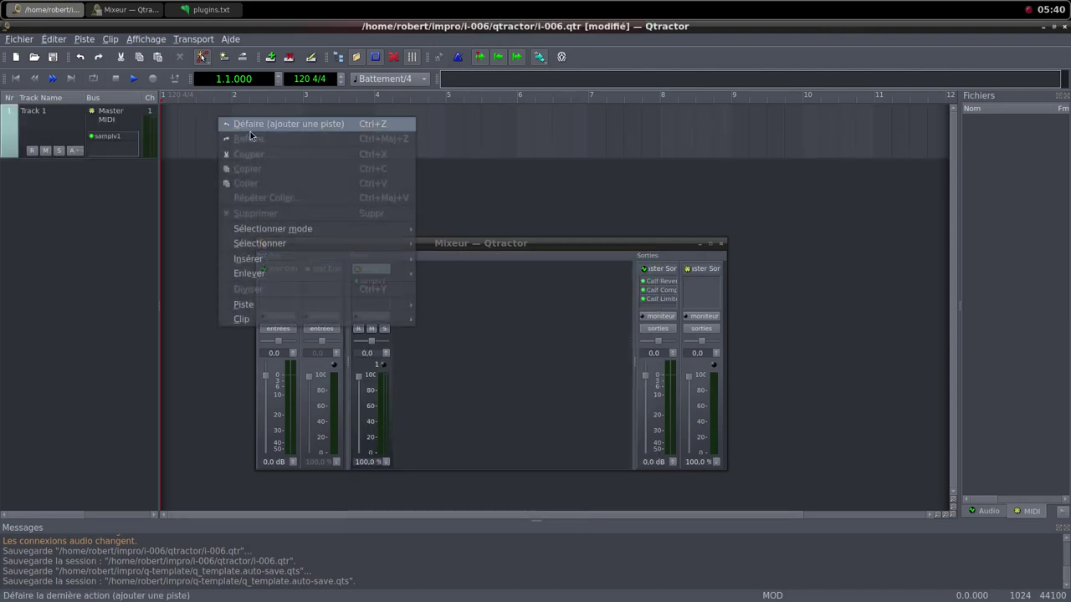
pyautogui.moveTo(271, 235)
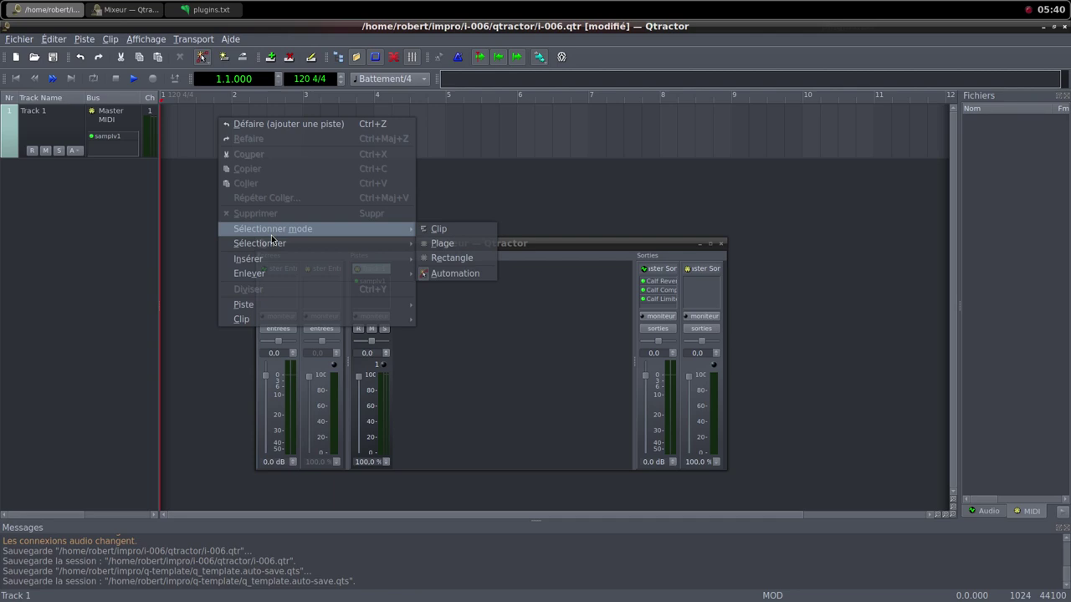
pyautogui.moveTo(251, 319)
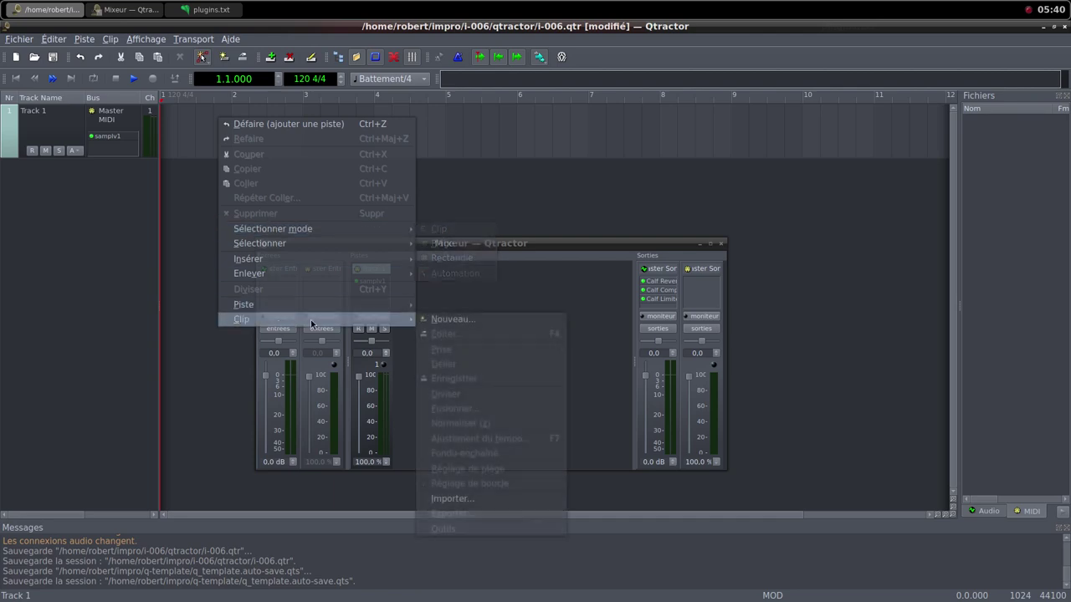
pyautogui.click(466, 319)
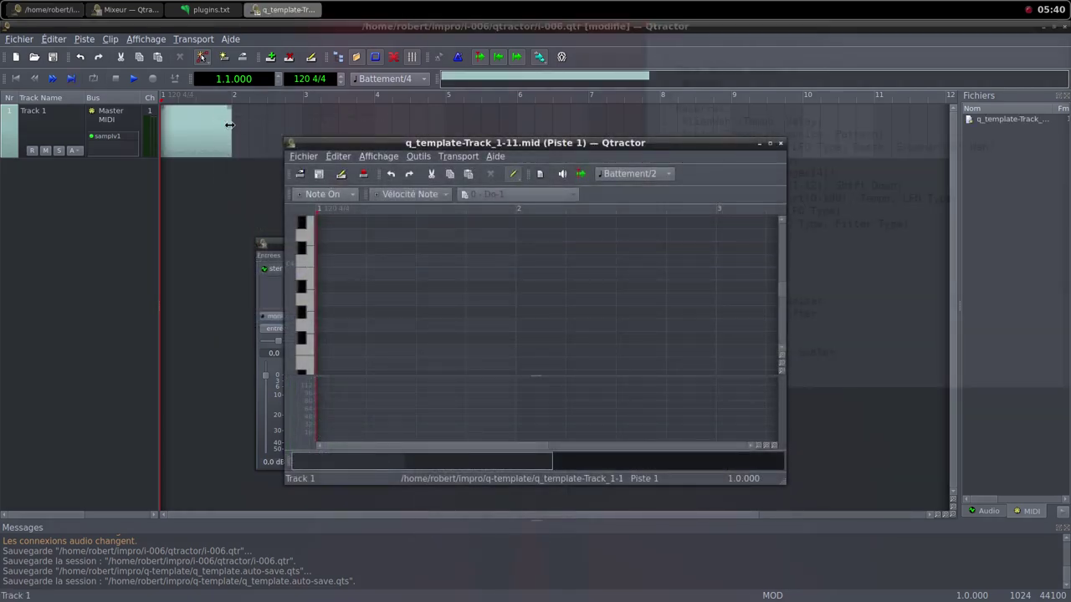
pyautogui.moveTo(229, 125); pyautogui.dragTo(444, 155)
# Set the session loop range to the extent of the Track 1 clip.
pyautogui.rightClick(313, 132)
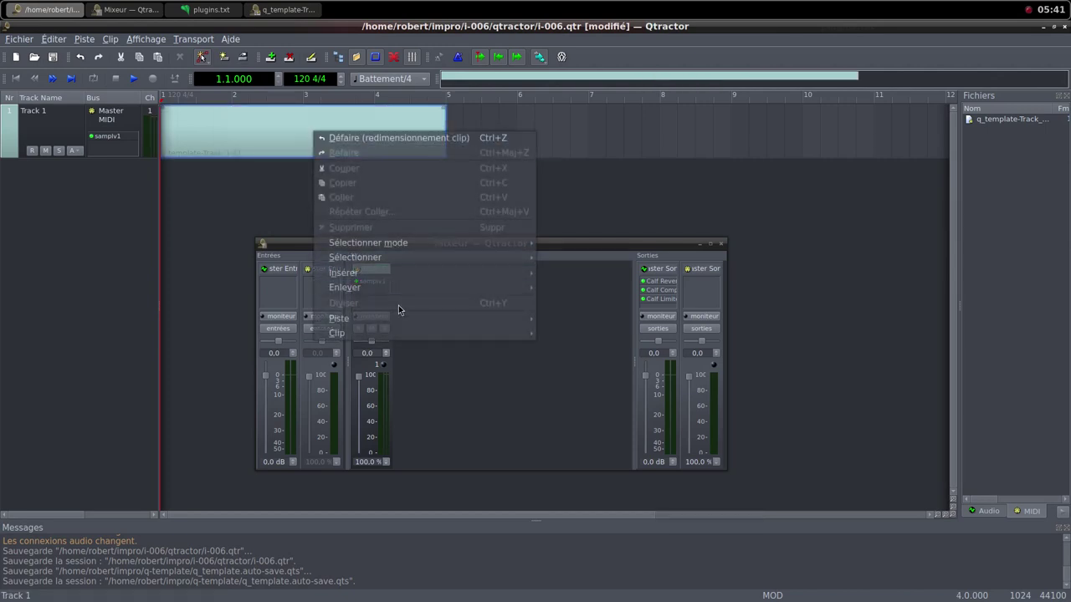
pyautogui.moveTo(495, 333)
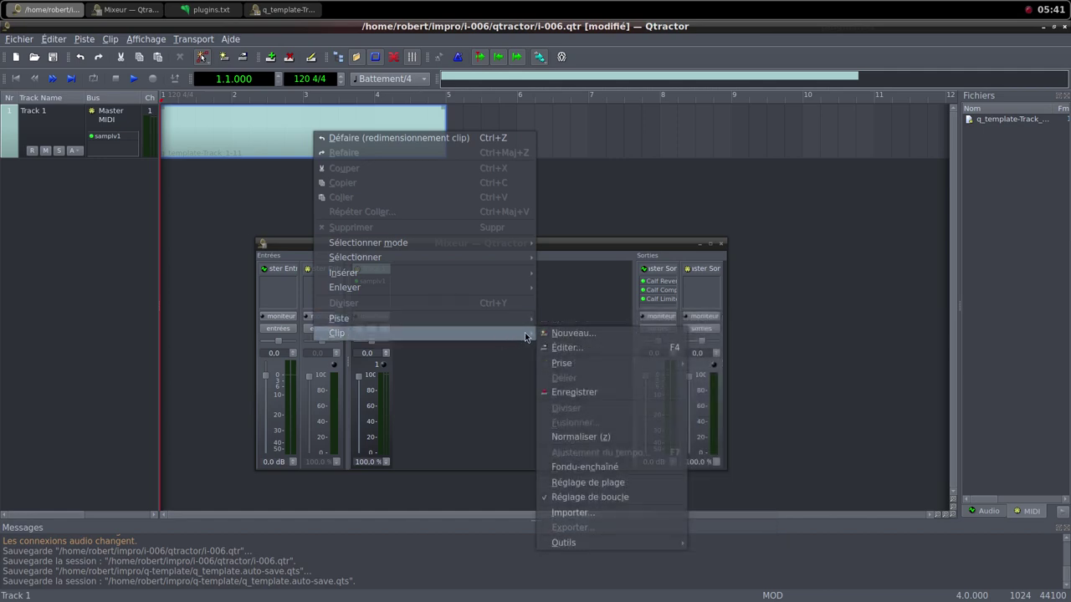
pyautogui.click(612, 497)
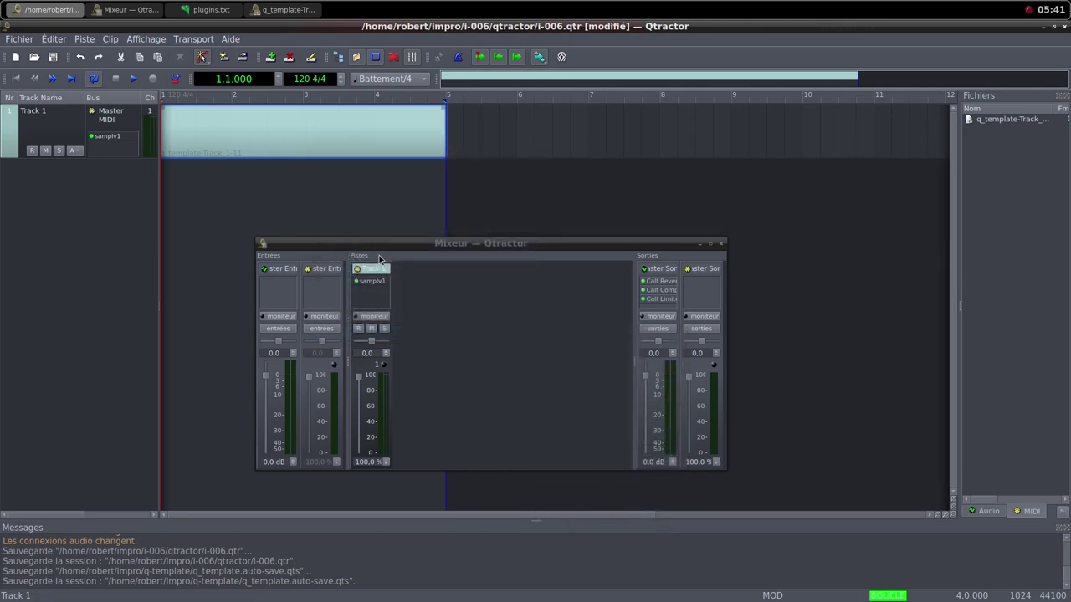
# Open the Track 1 clip in the MIDI editor and maximize the editor window.
pyautogui.rightClick(298, 131)
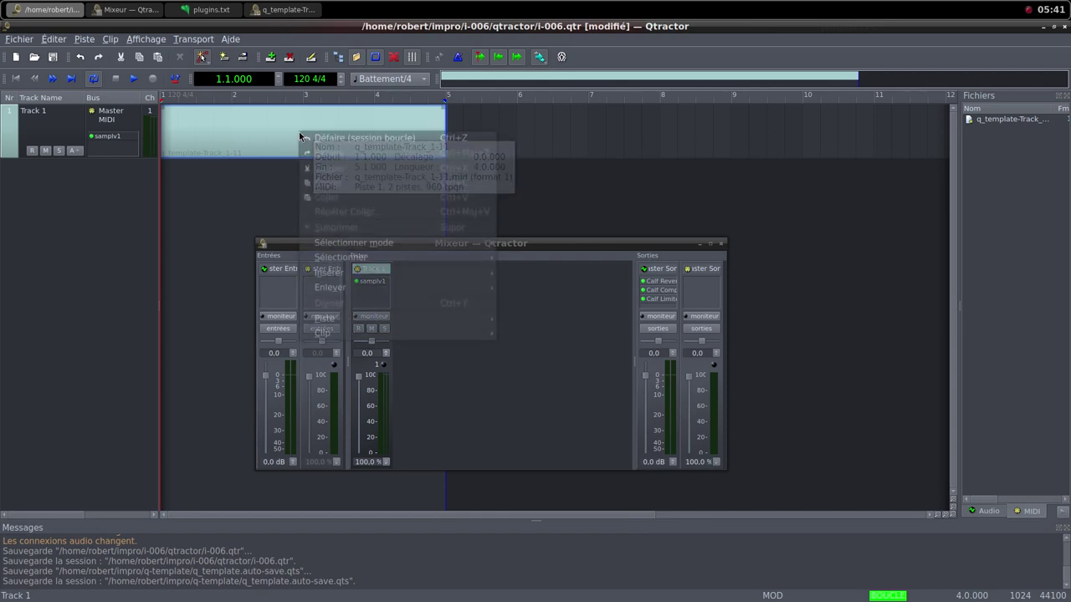
pyautogui.click(305, 136)
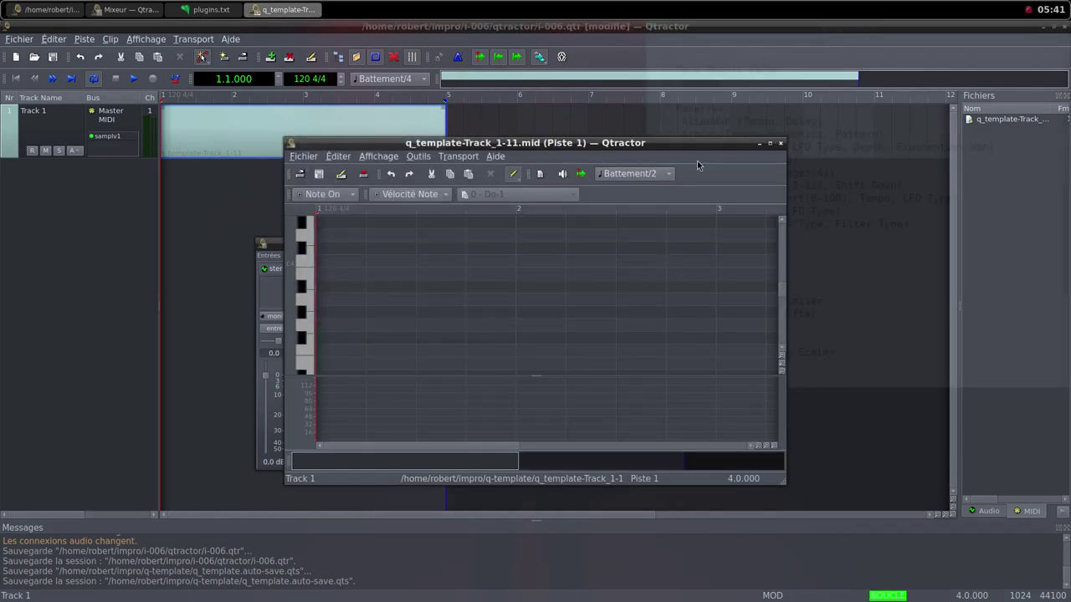
pyautogui.click(769, 144)
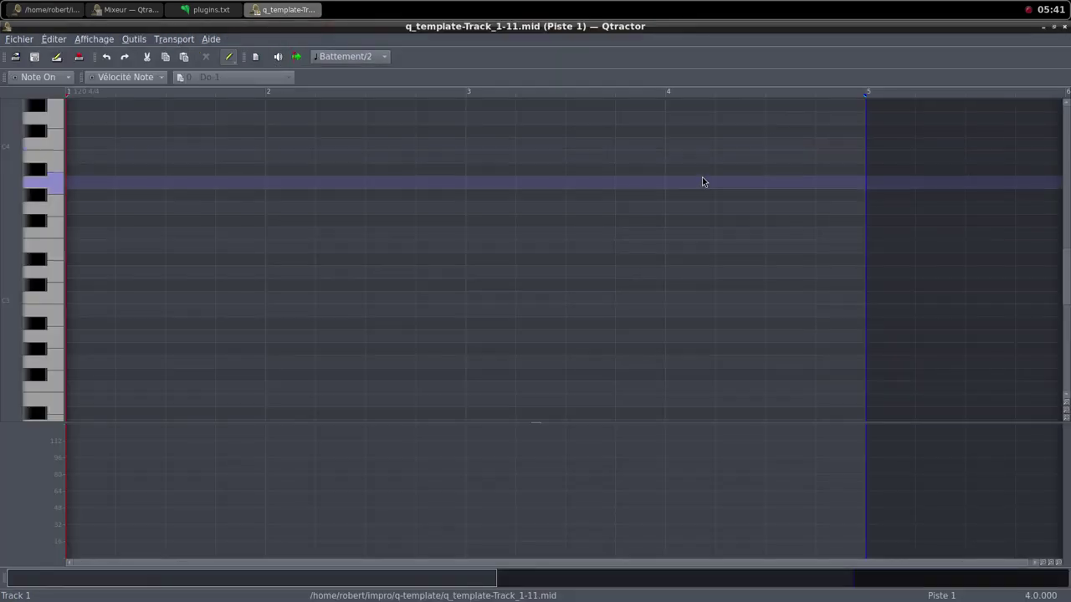
# Draw a four-bar Do3 note from the start of the clip and close the MIDI editor.
pyautogui.click(88, 294)
pyautogui.moveTo(89, 295); pyautogui.dragTo(870, 294)
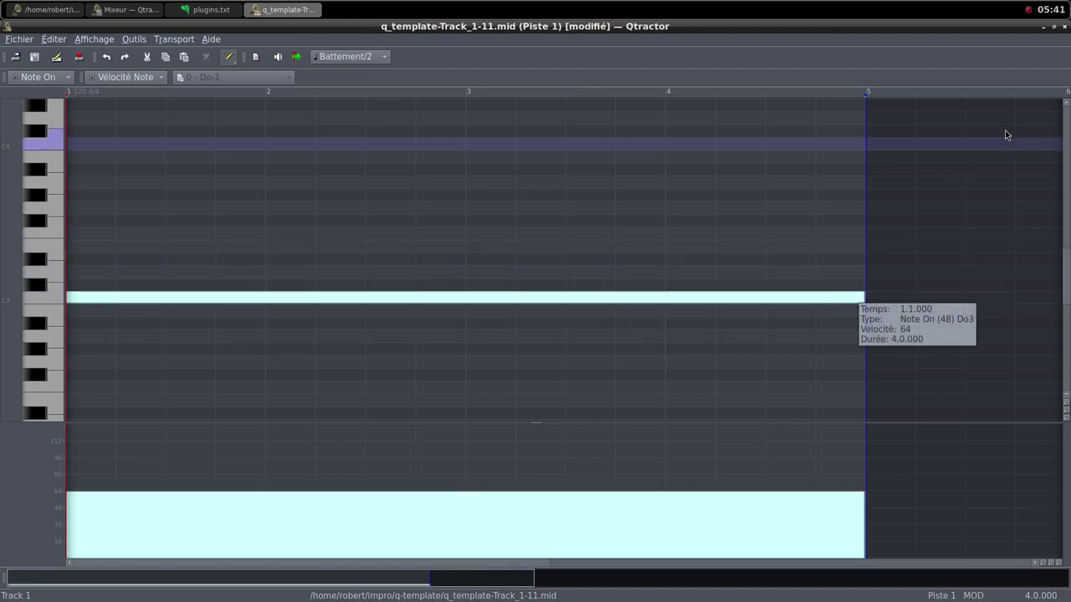
pyautogui.click(1053, 27)
pyautogui.click(780, 144)
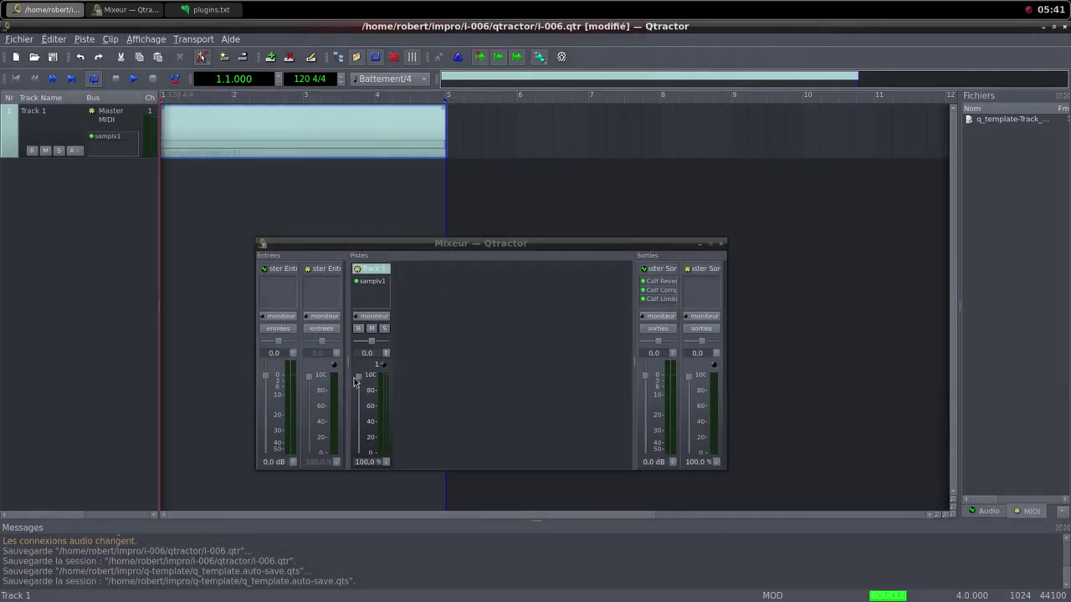
# Lower the Track 1 mixer volume to 0 %, start playback, and fade the track in to 100 %.
pyautogui.moveTo(360, 378); pyautogui.dragTo(359, 476)
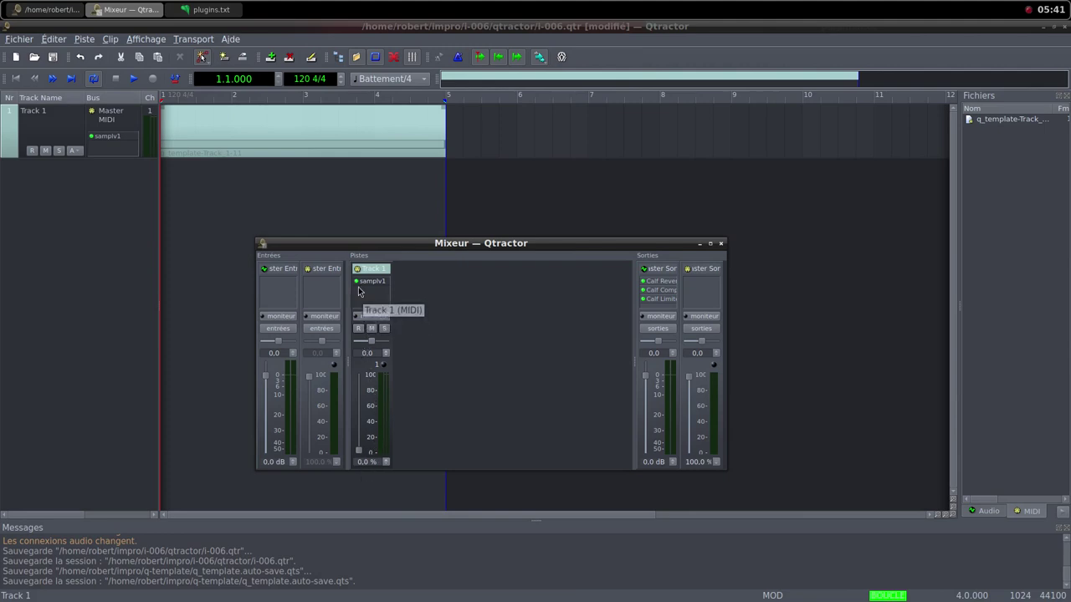
pyautogui.click(134, 78)
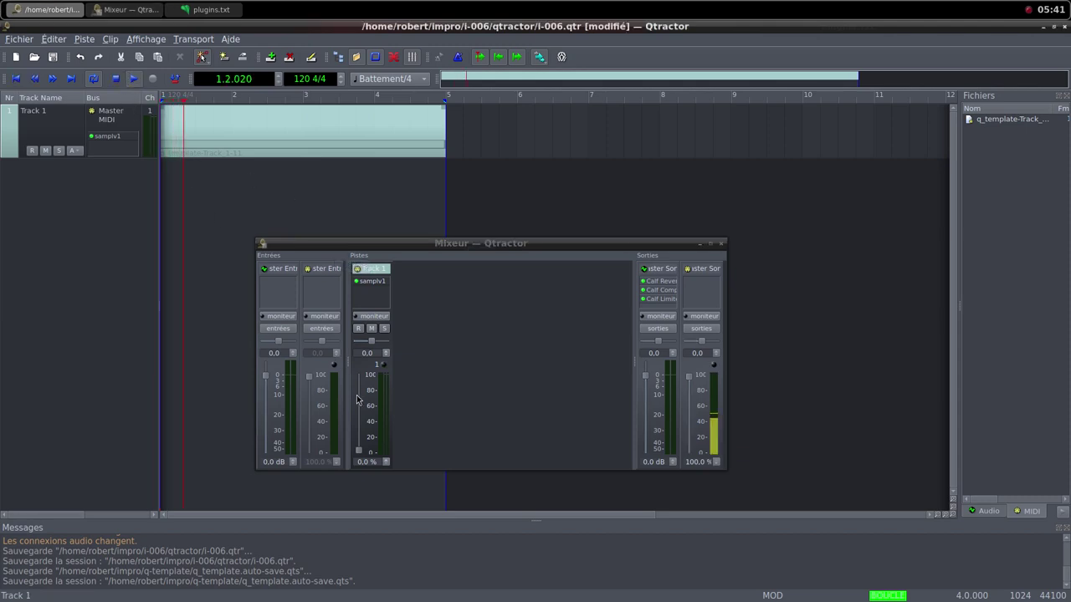
pyautogui.moveTo(363, 452); pyautogui.dragTo(366, 376)
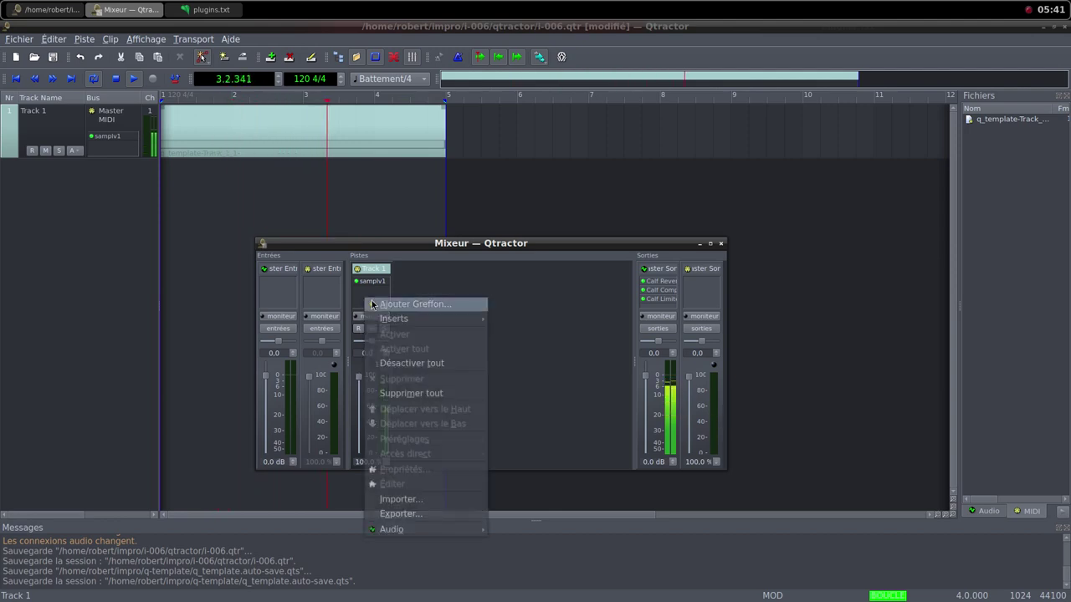
# Add the Simple amplifier plugin to Track 1 with a gain of 8.932 dB and close its window.
pyautogui.rightClick(363, 308)
pyautogui.click(397, 305)
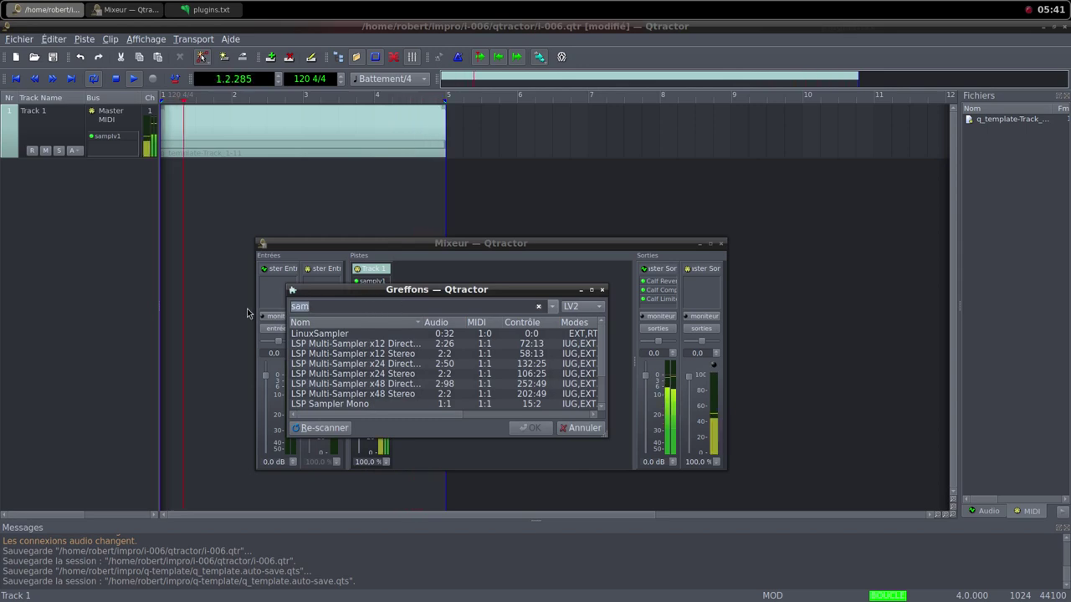
pyautogui.write('simp')
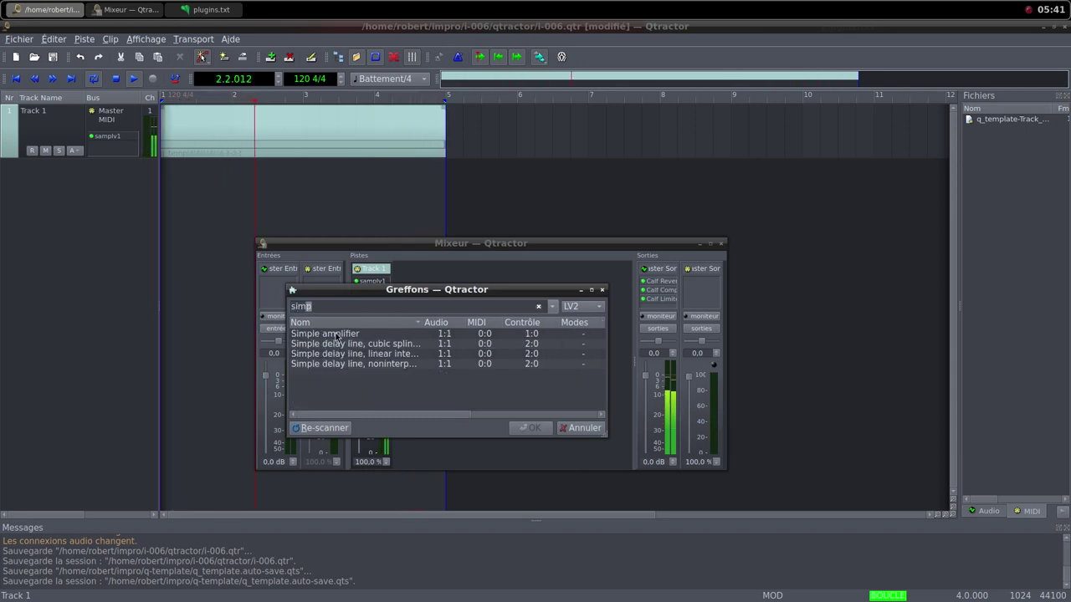
pyautogui.doubleClick(327, 334)
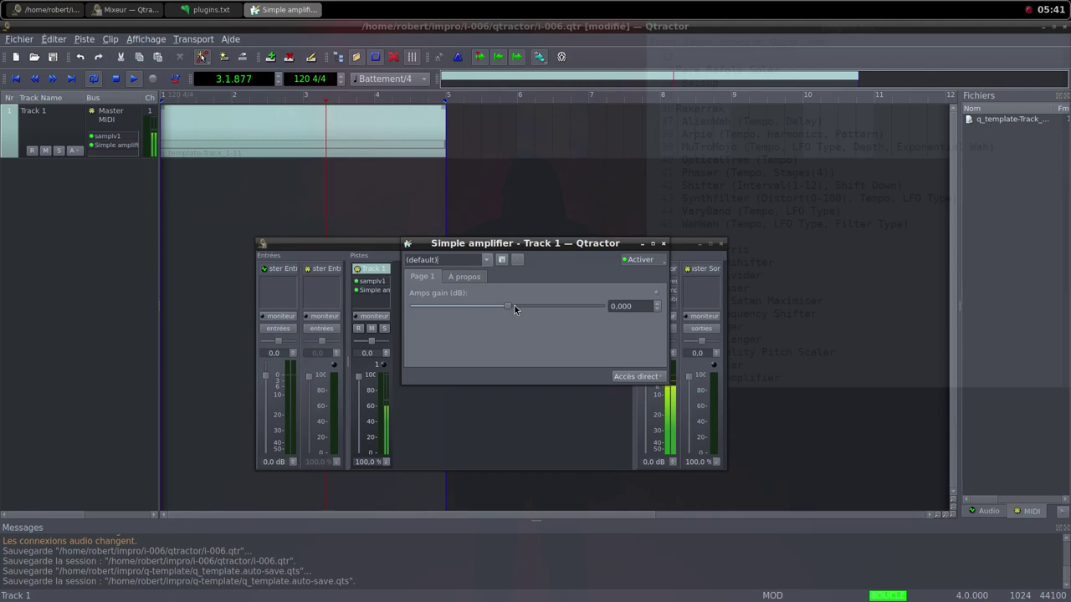
pyautogui.moveTo(509, 305); pyautogui.dragTo(522, 310)
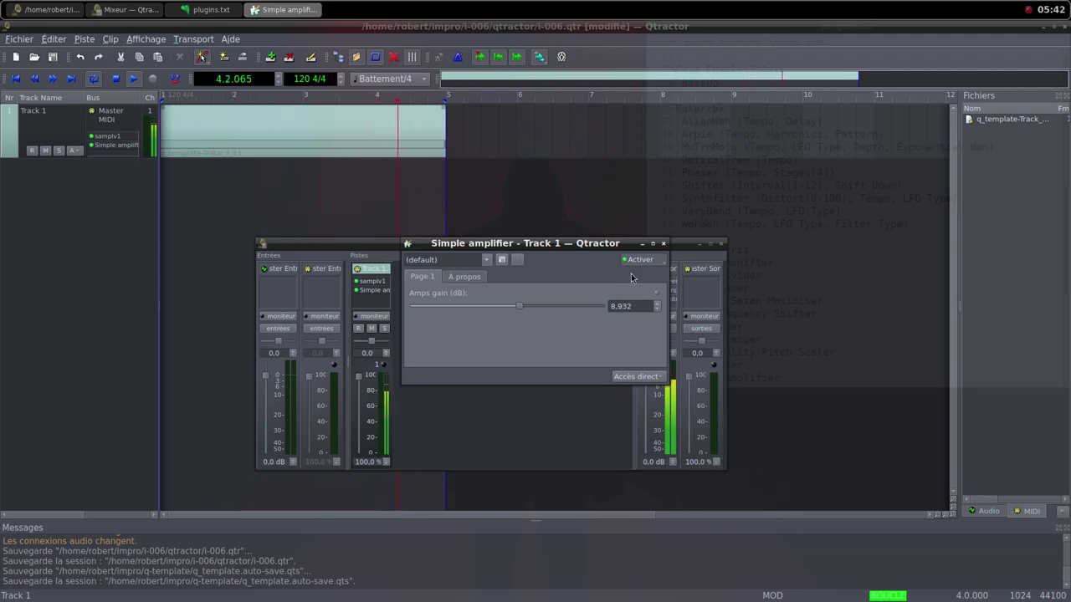
pyautogui.click(662, 243)
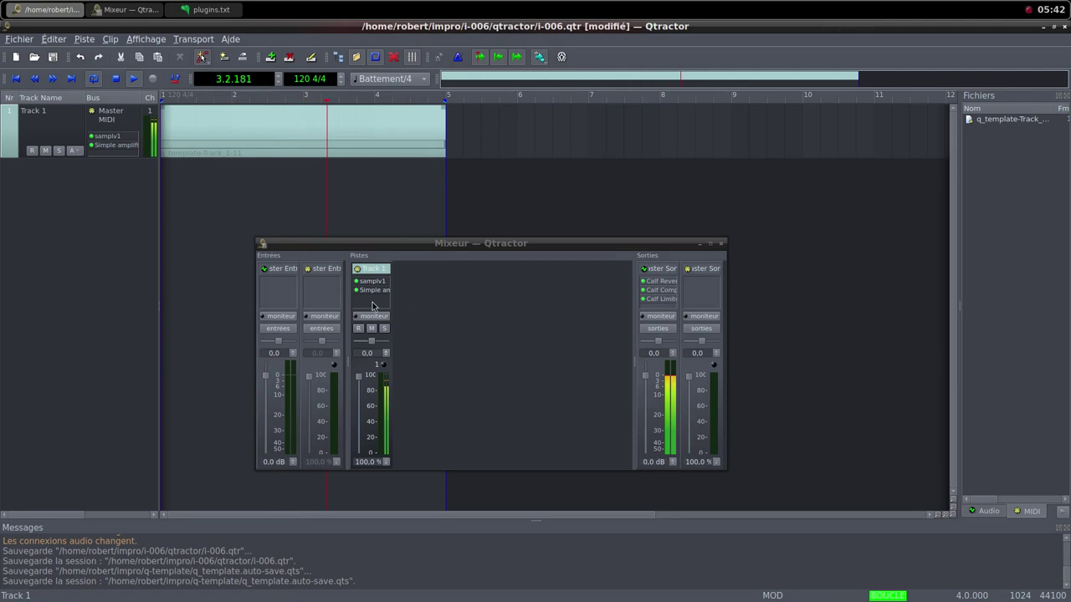
# Add the AM pitchshifter plugin to Track 1, lower its pitch shift, and close its window.
pyautogui.rightClick(373, 306)
pyautogui.click(393, 308)
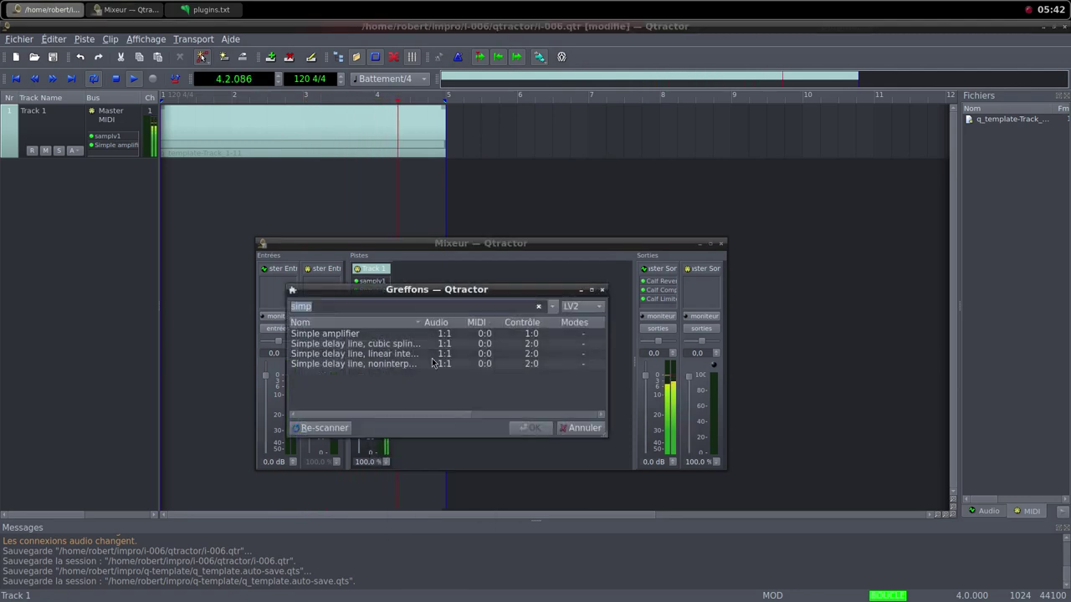
pyautogui.write('pi')
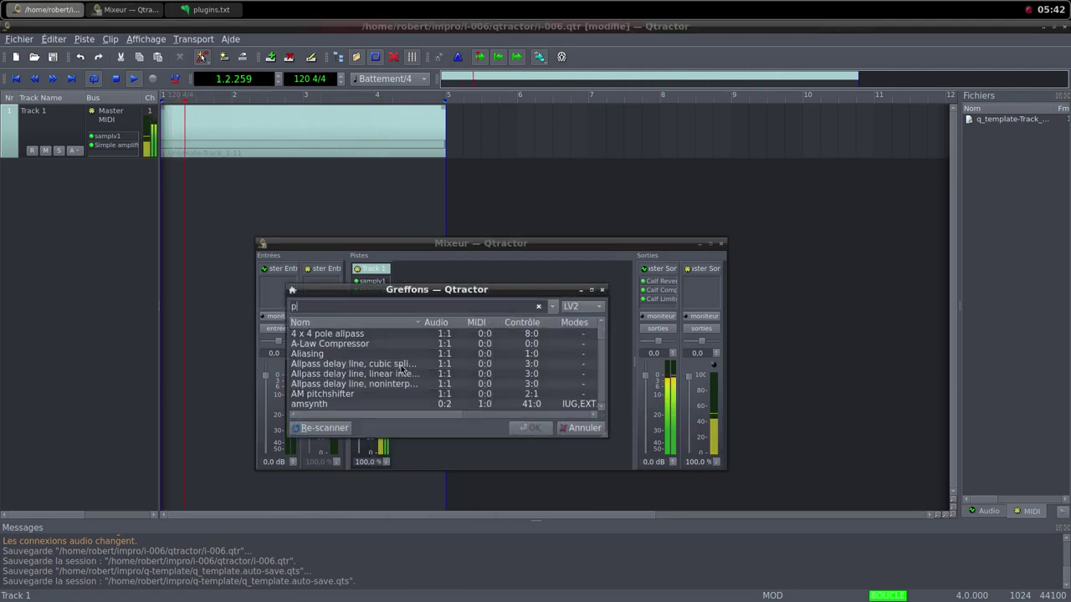
pyautogui.write('t')
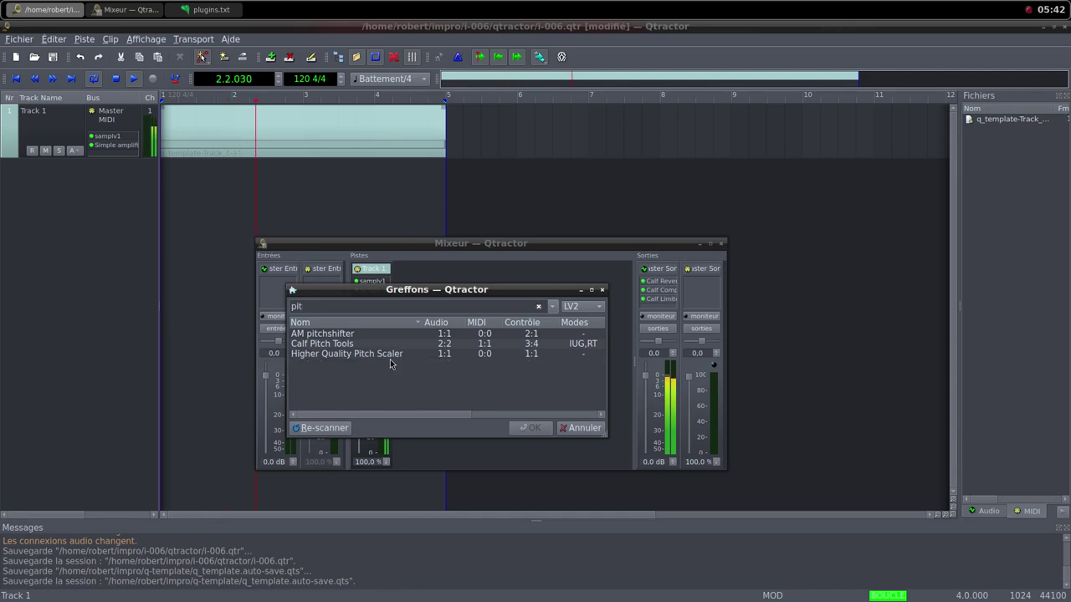
pyautogui.click(373, 334)
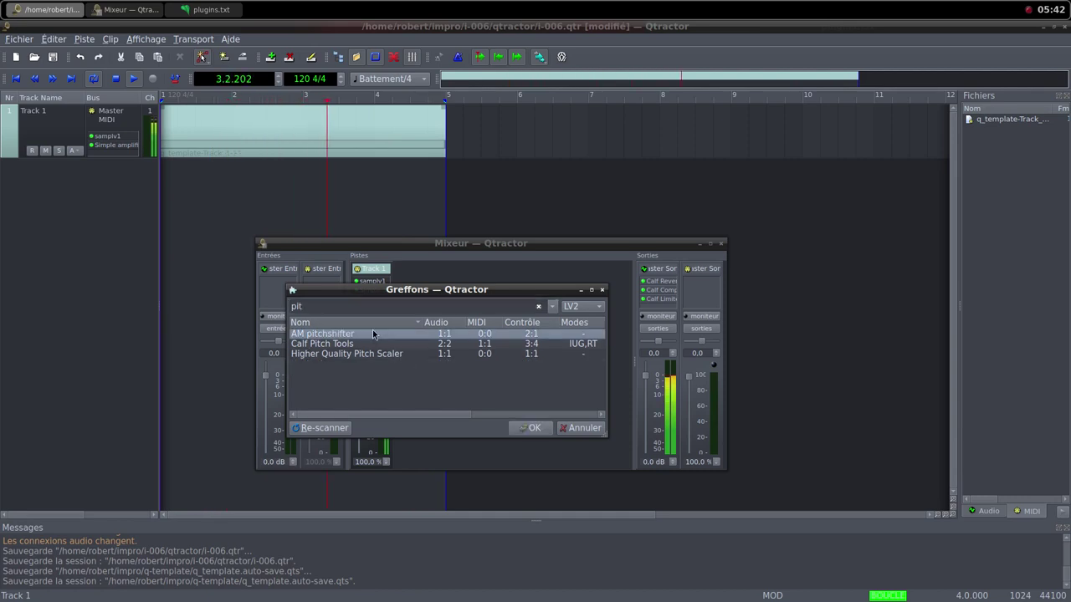
pyautogui.doubleClick(373, 334)
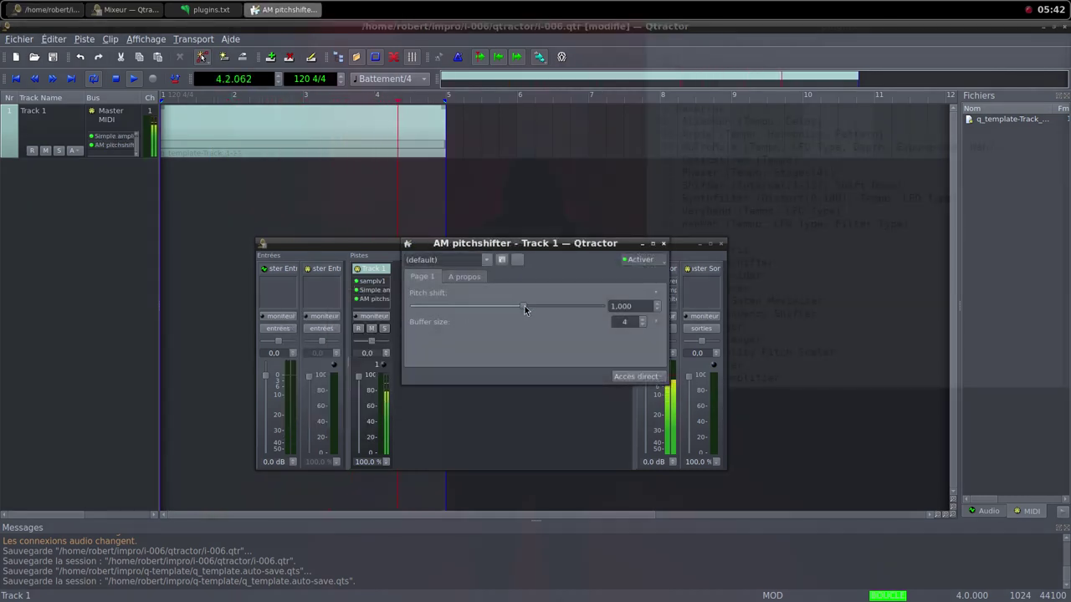
pyautogui.moveTo(525, 306); pyautogui.dragTo(493, 309)
pyautogui.moveTo(492, 307); pyautogui.dragTo(501, 308)
pyautogui.click(663, 243)
# Switch to Freesound in Firefox, check the random sound's page, and get another random sound.
pyautogui.middleClick(519, 14)
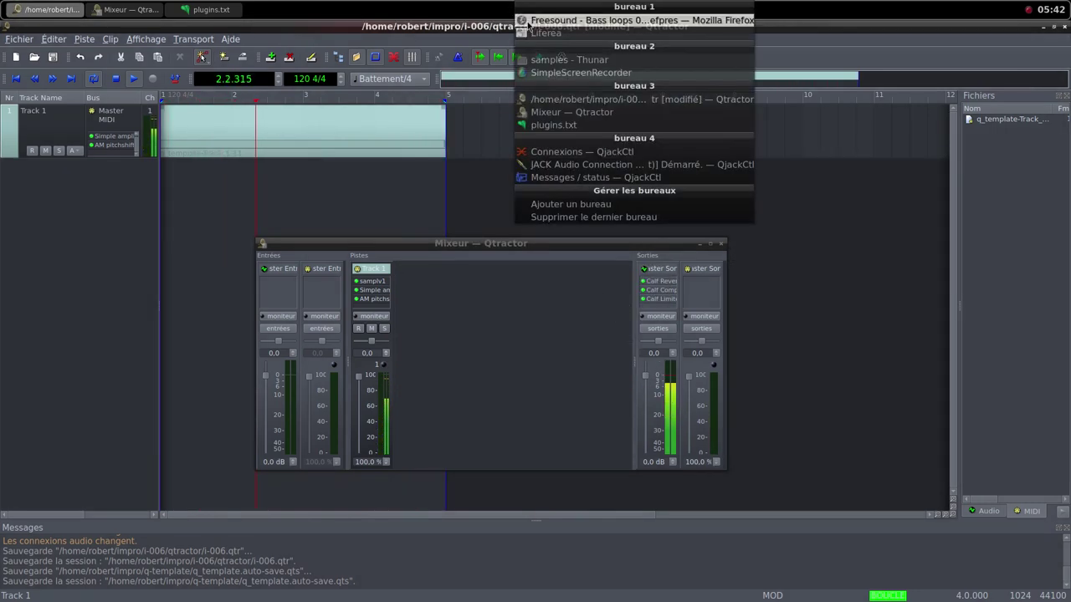
pyautogui.click(585, 20)
pyautogui.scroll(2, 736, 242)
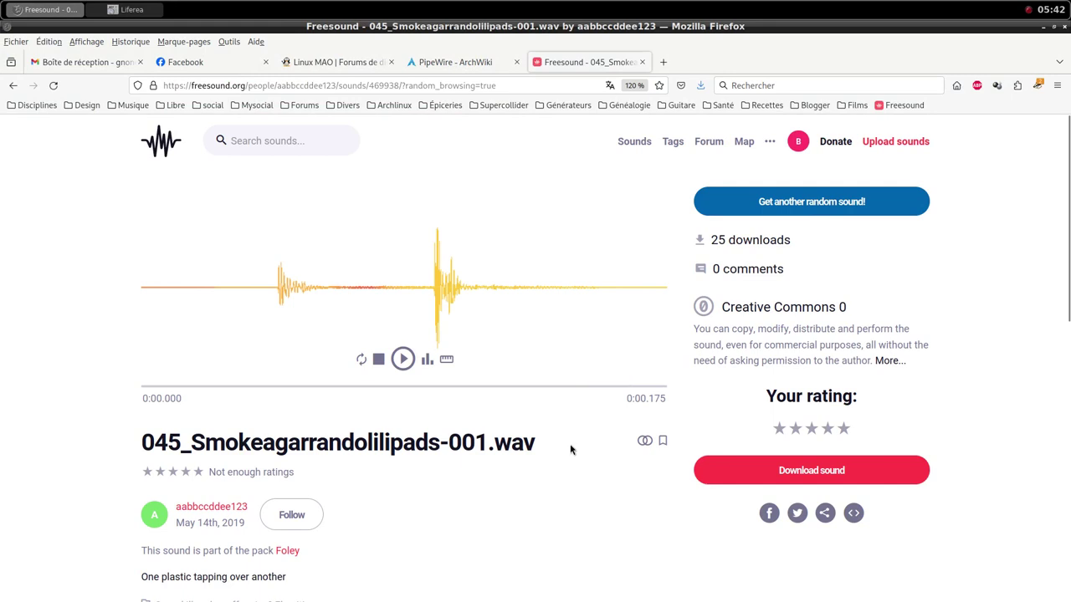
pyautogui.scroll(-2, 568, 457)
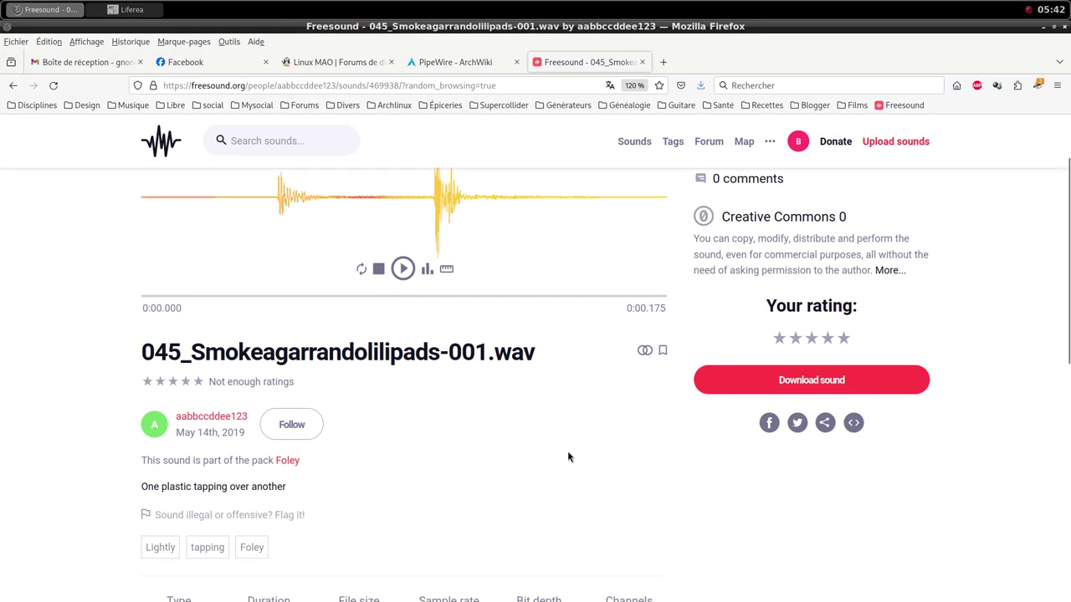
pyautogui.scroll(2, 568, 456)
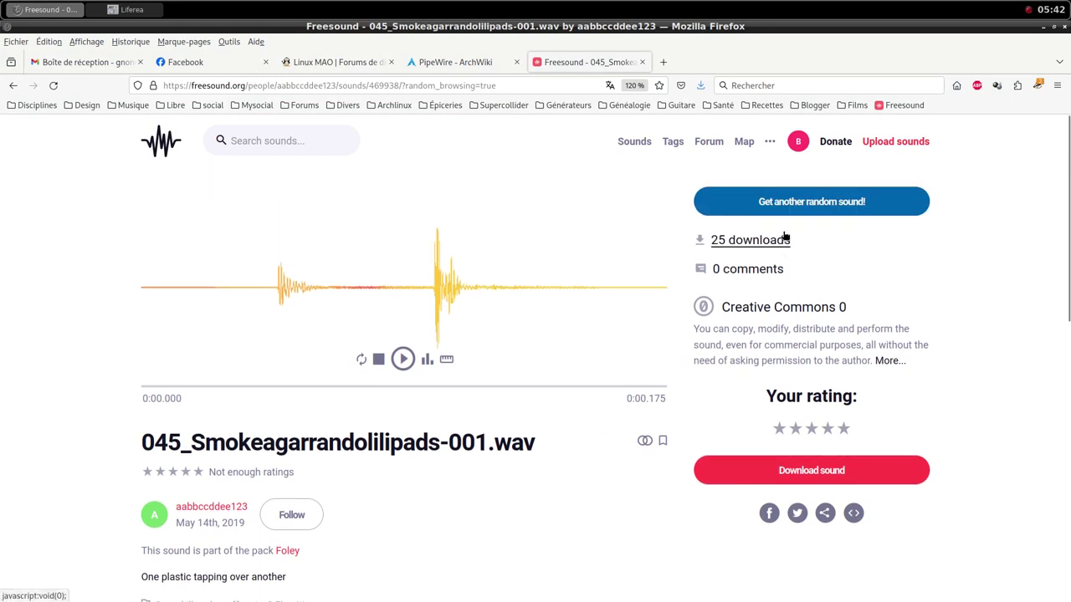
pyautogui.click(783, 205)
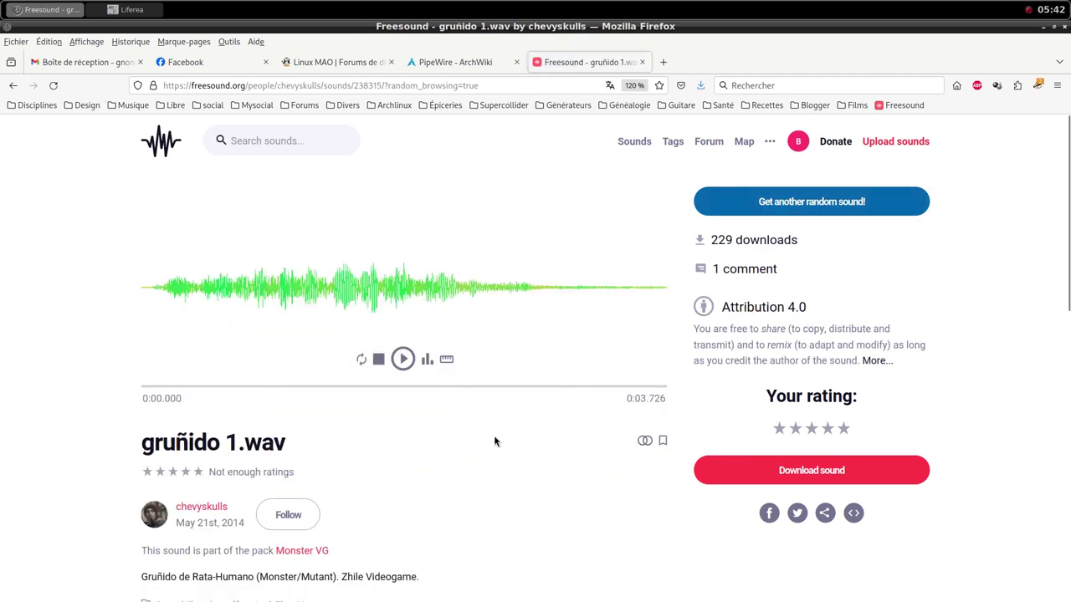
# Download the gruñido 1.wav sound into the i-006/samples folder under its suggested name.
pyautogui.scroll(-2, 495, 441)
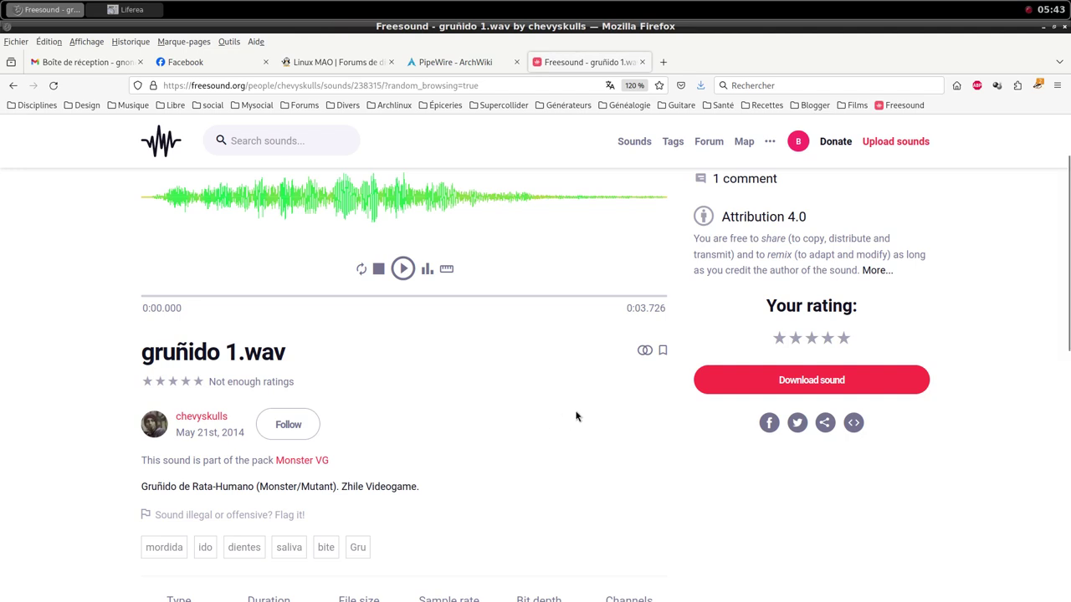
pyautogui.scroll(2, 576, 416)
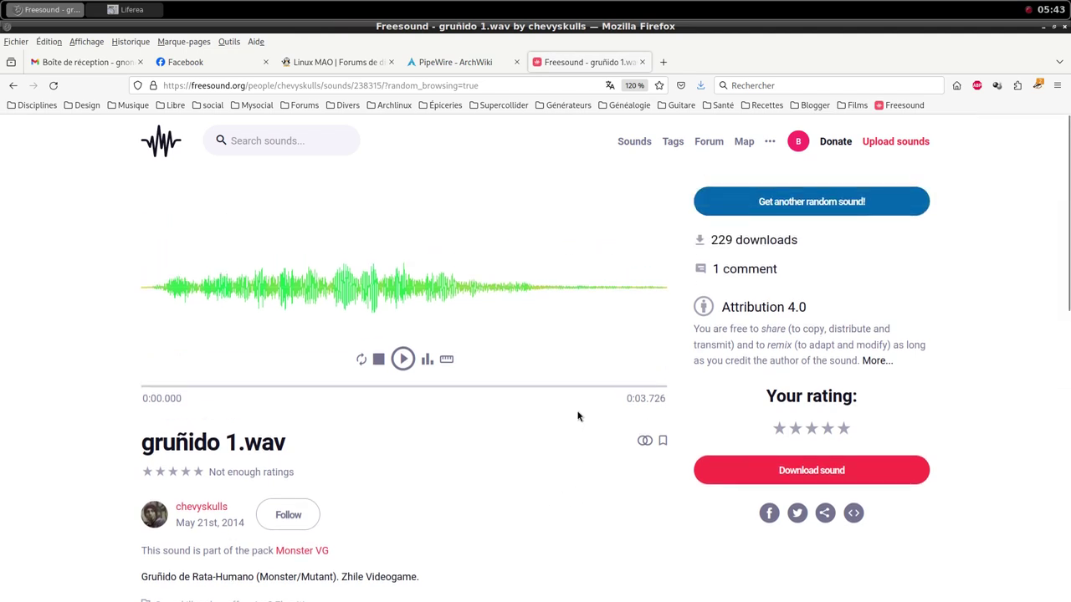
pyautogui.click(799, 473)
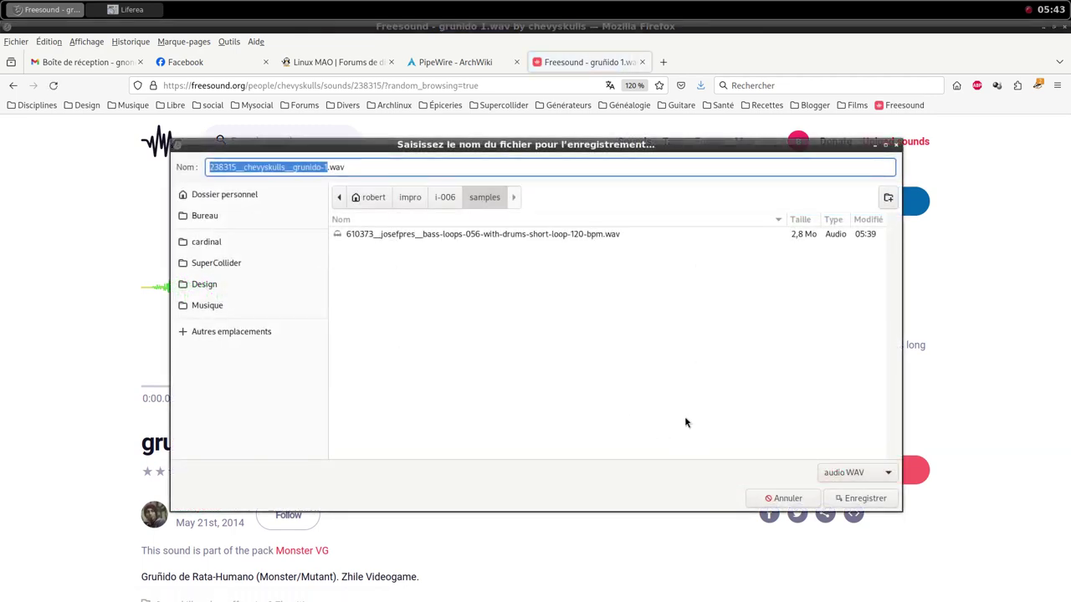
pyautogui.click(862, 499)
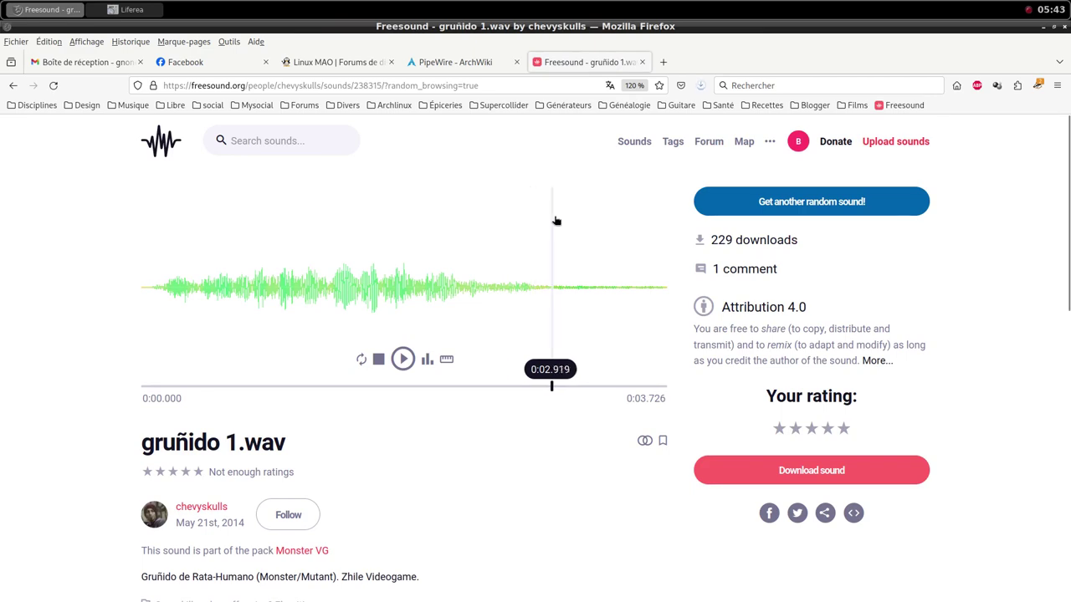
# Switch back to Qtractor and set up a new track of type MIDI from the mixer.
pyautogui.middleClick(497, 4)
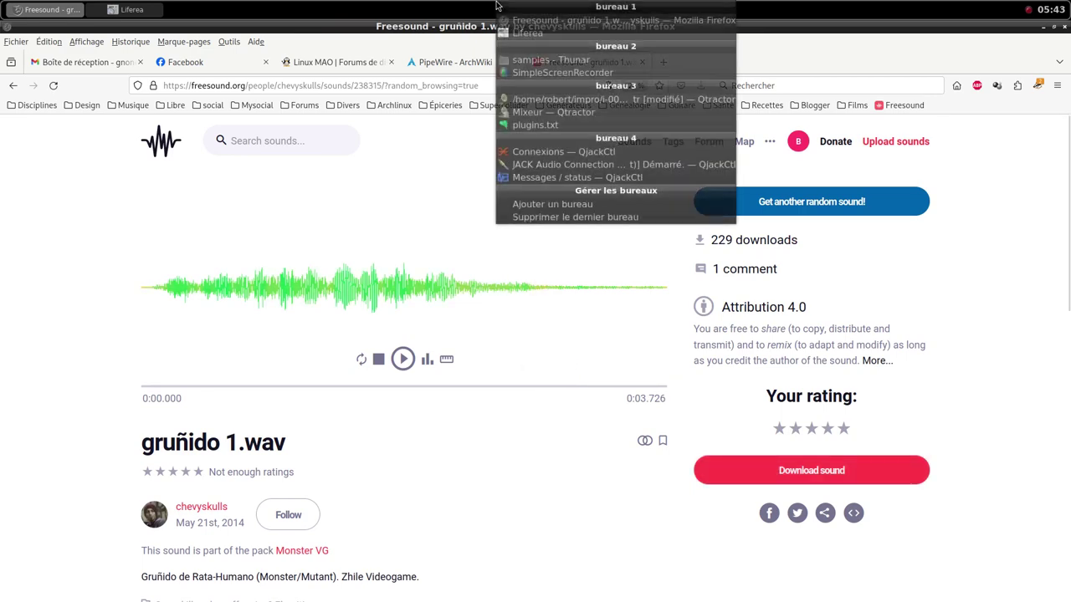
pyautogui.click(531, 99)
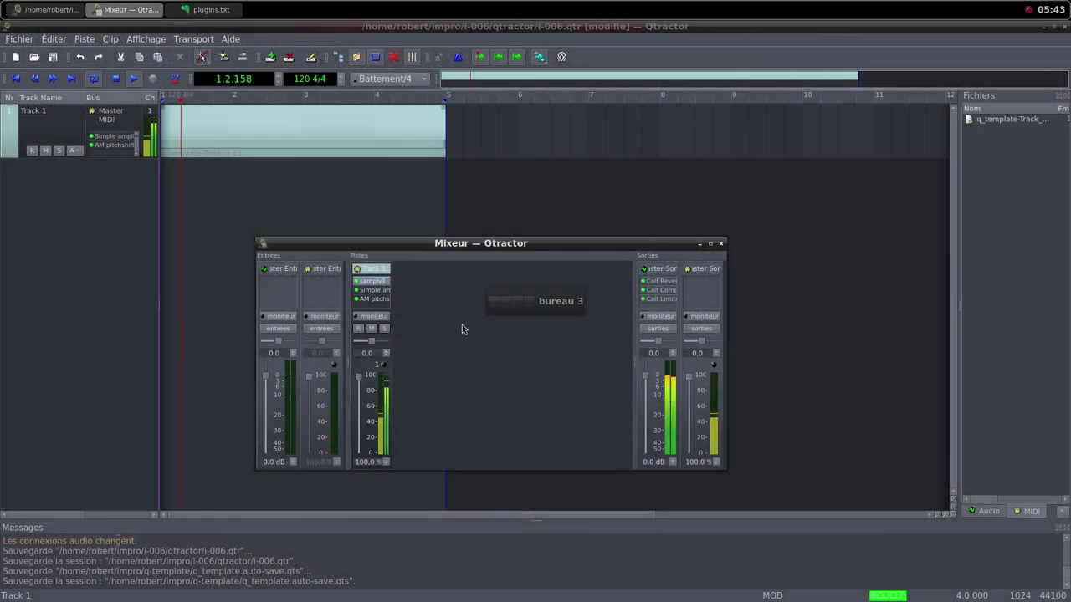
pyautogui.rightClick(462, 325)
pyautogui.click(486, 333)
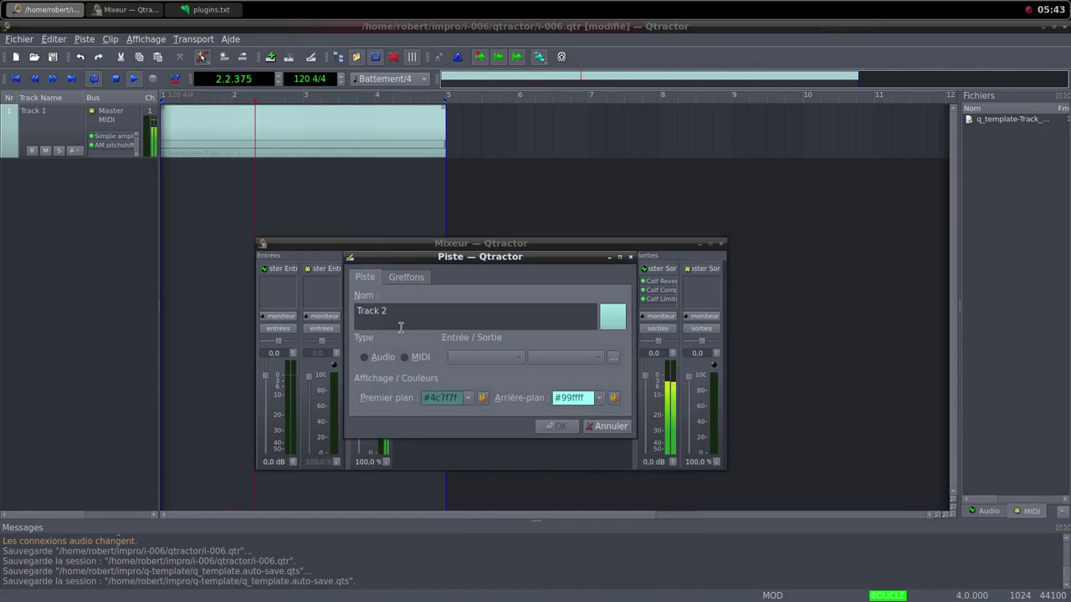
pyautogui.click(410, 358)
# Add the samplv1 plugin to the new MIDI track, filtering the LV2 plugin list by "sam".
pyautogui.click(406, 277)
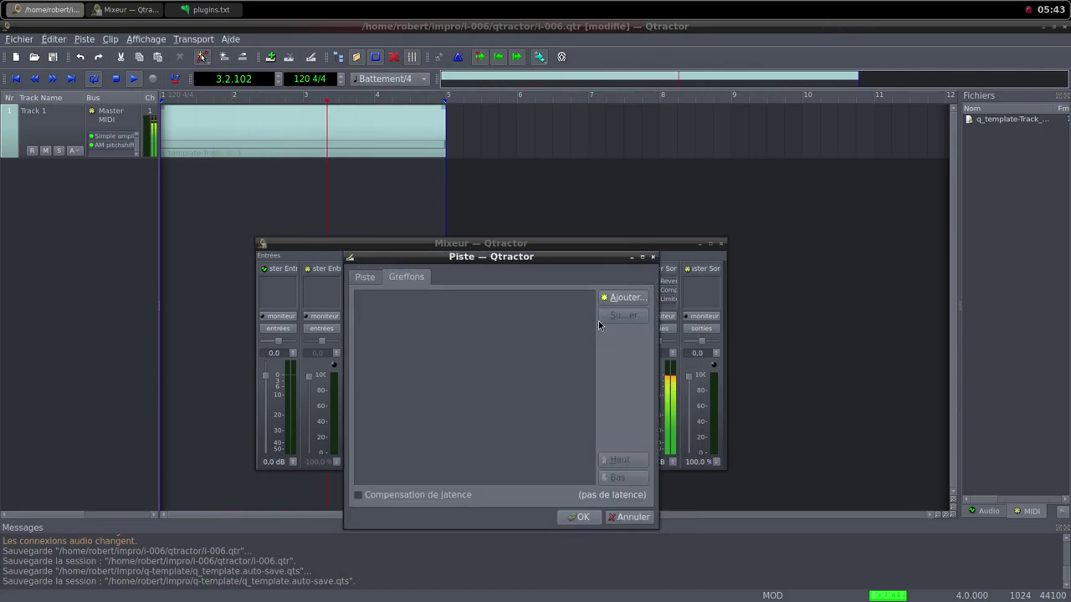
pyautogui.click(626, 298)
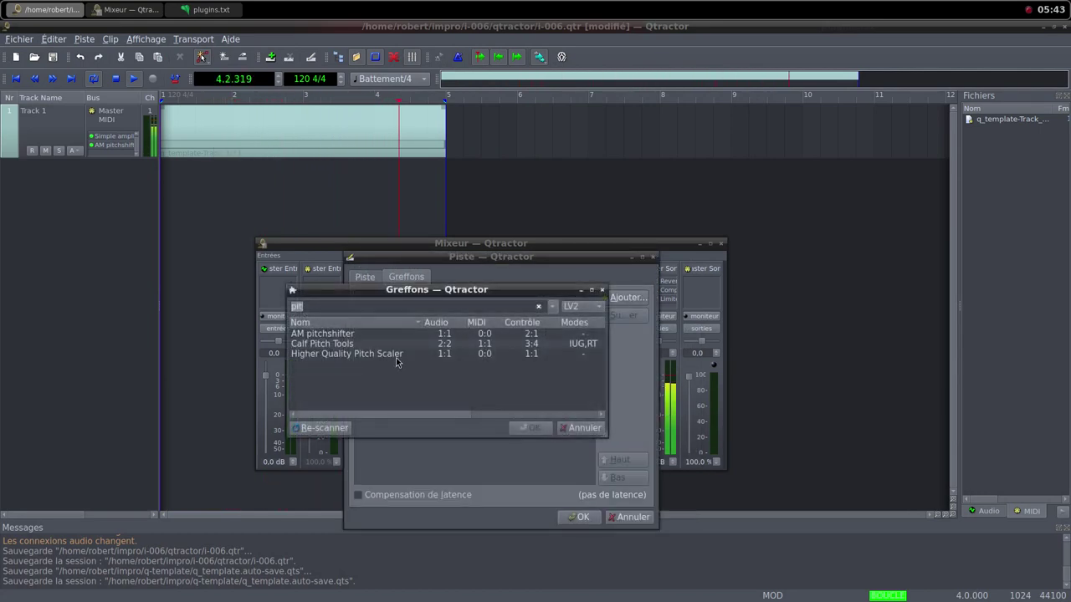
pyautogui.write('sam')
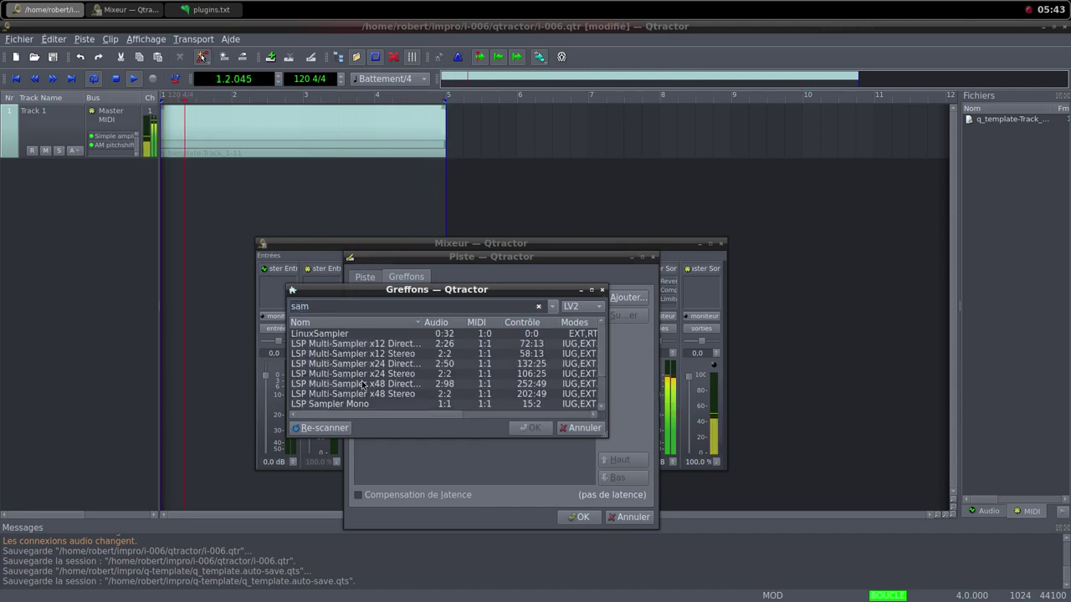
pyautogui.scroll(-2, 363, 384)
pyautogui.doubleClick(333, 403)
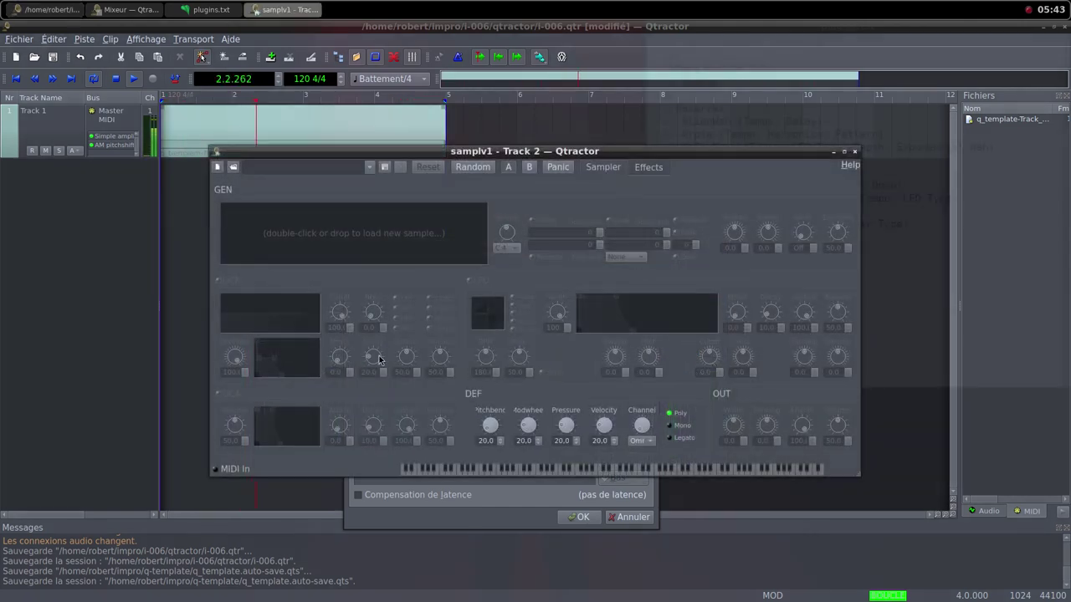
# Load the downloaded grunido-1 sample into Track 2's samplv1 and set its DCA and output volumes to 100.
pyautogui.doubleClick(369, 240)
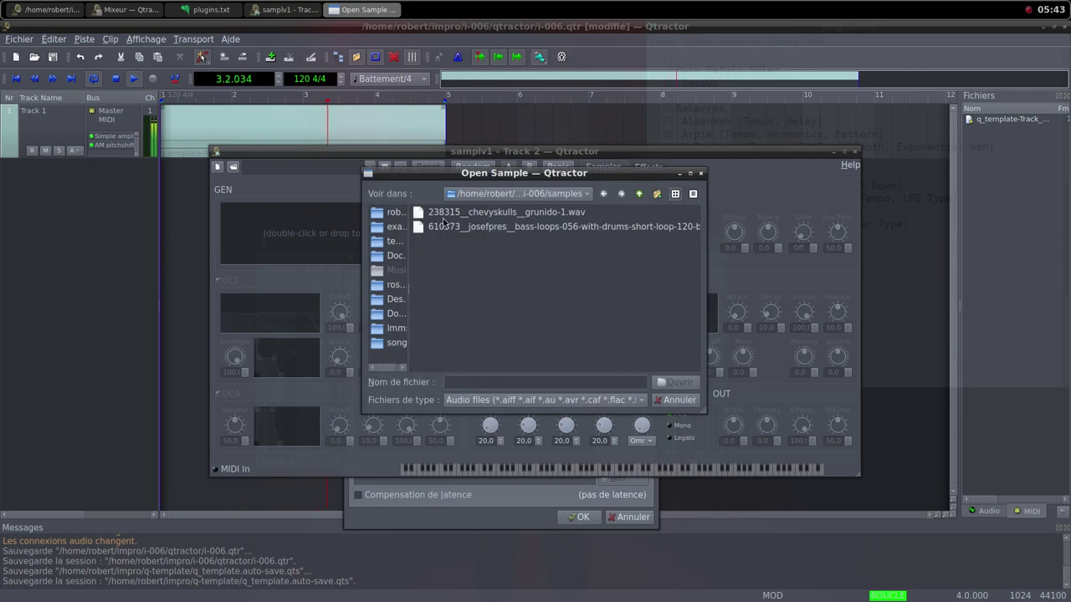
pyautogui.click(477, 214)
pyautogui.click(674, 382)
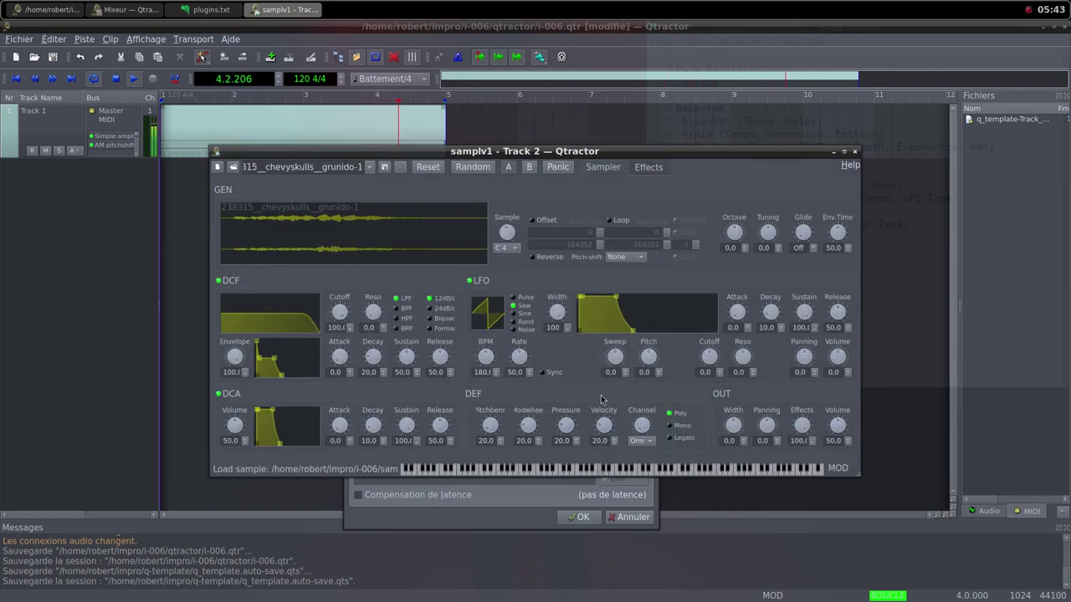
pyautogui.moveTo(243, 433); pyautogui.dragTo(255, 453)
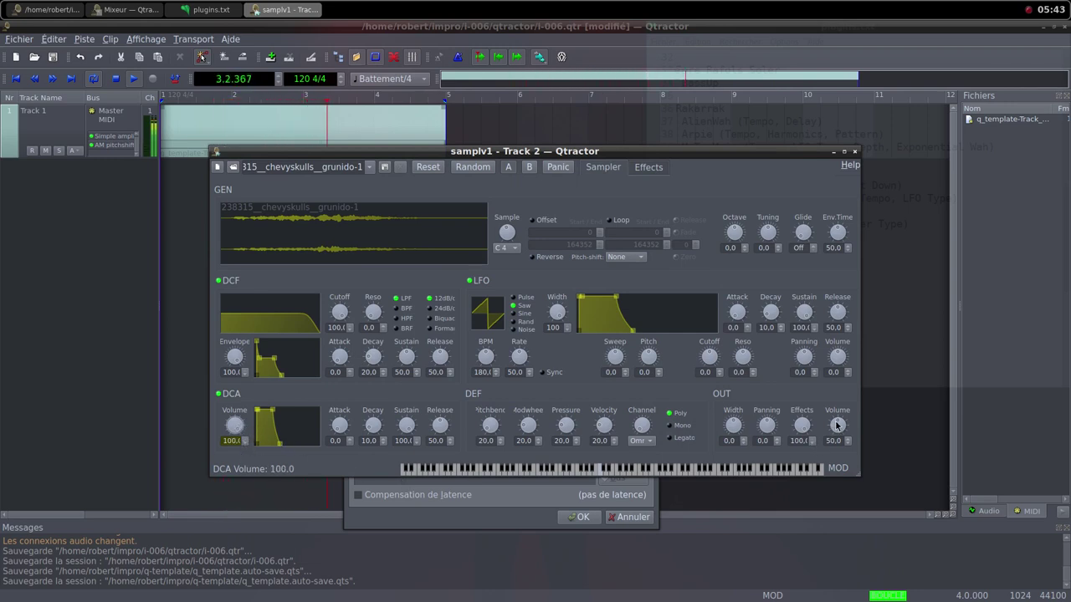
pyautogui.moveTo(836, 426); pyautogui.dragTo(848, 446)
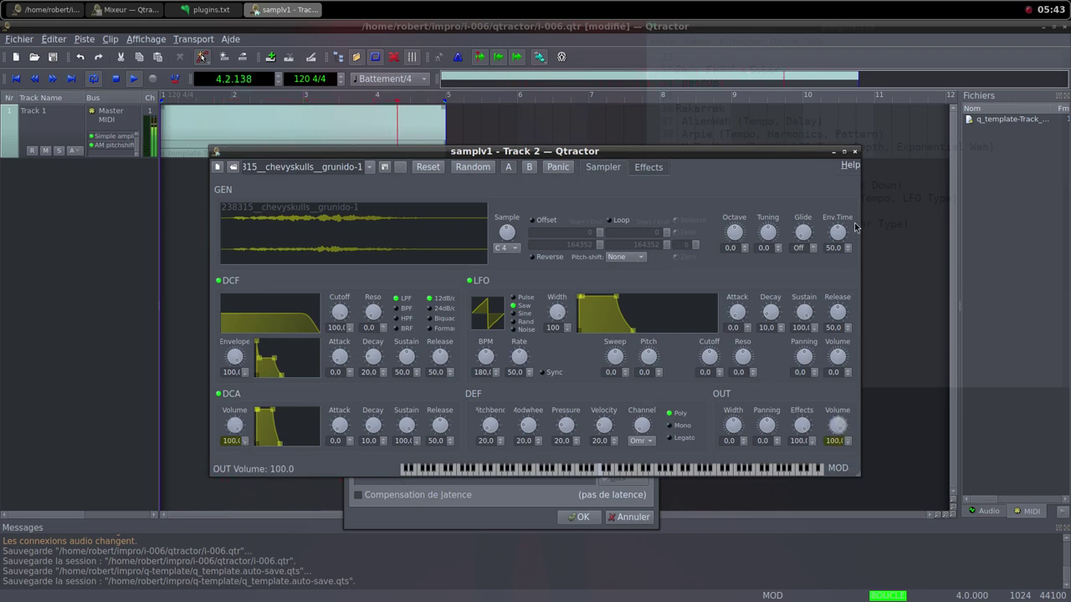
# Close the samplv1 editor, confirm the new MIDI track, and lower Track 2's level to 0 % in the mixer.
pyautogui.click(854, 152)
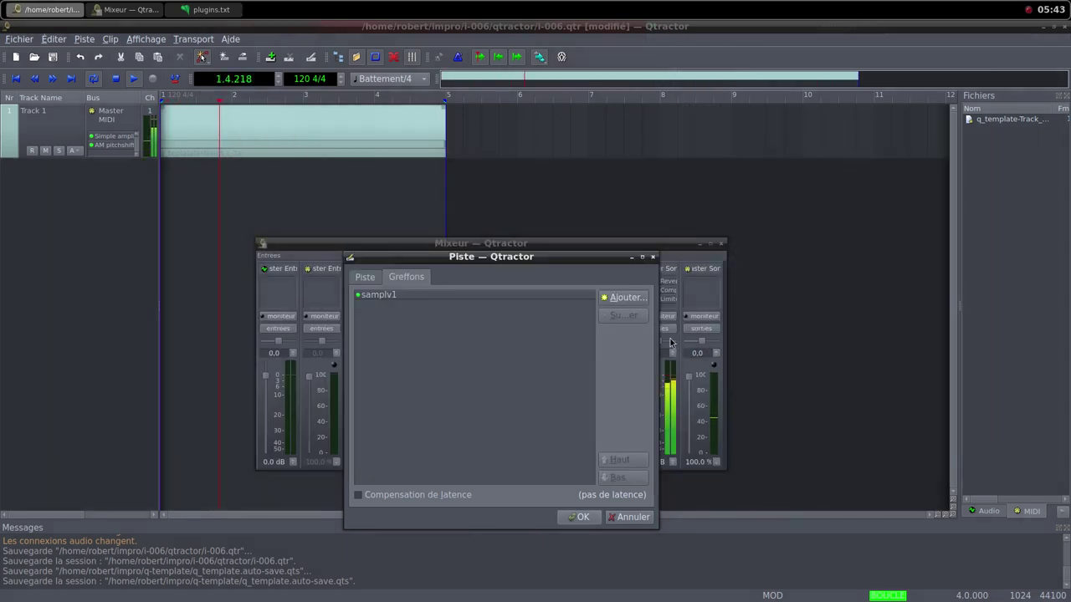
pyautogui.click(577, 517)
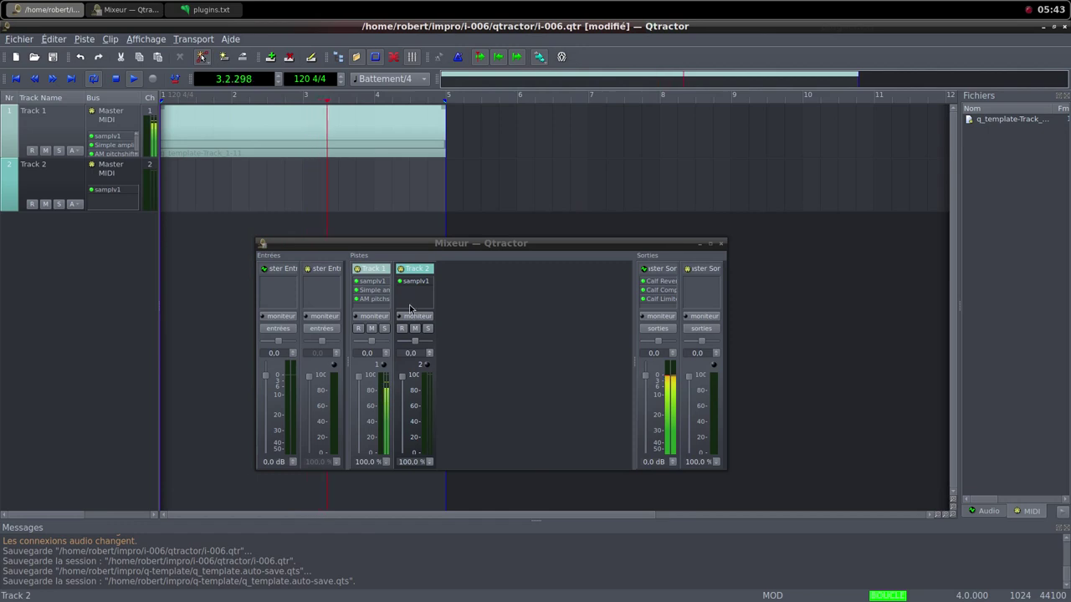
pyautogui.moveTo(404, 381); pyautogui.dragTo(410, 447)
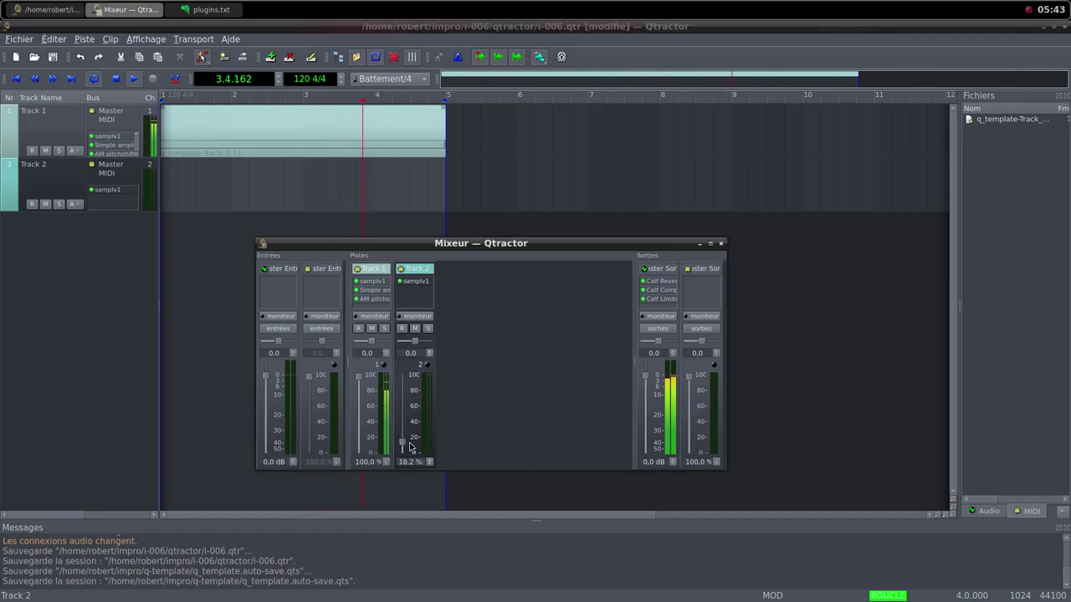
# Create a new MIDI clip on Track 2 within the four-bar loop range.
pyautogui.rightClick(262, 184)
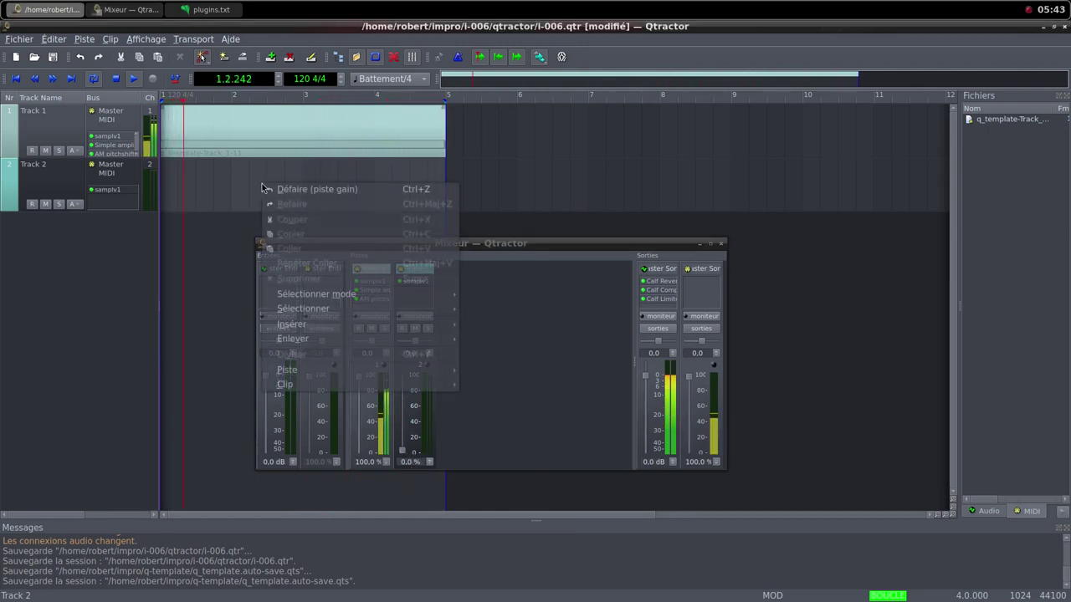
pyautogui.moveTo(443, 384)
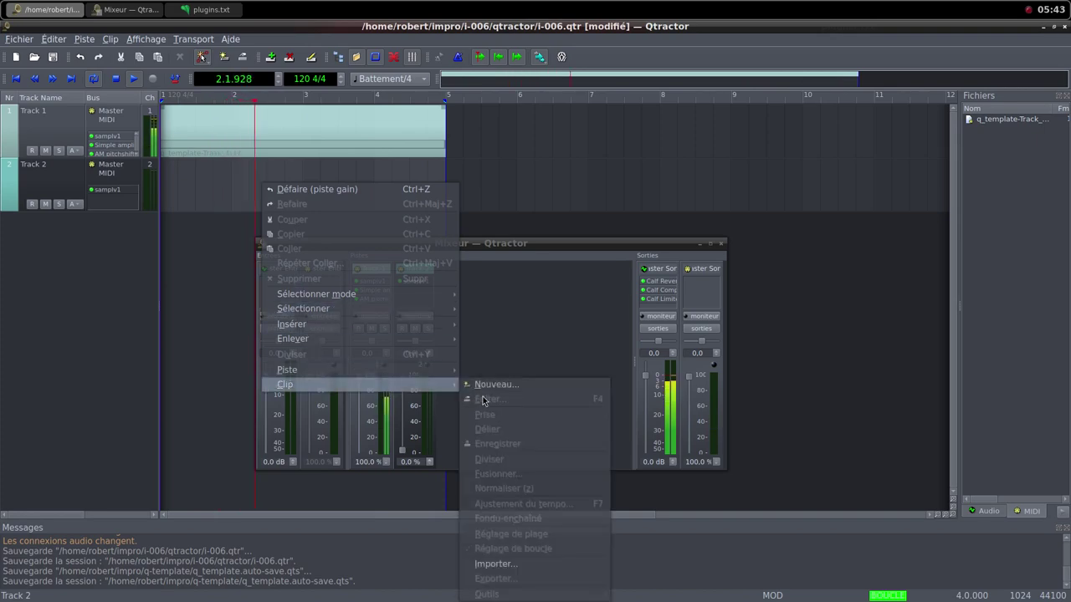
pyautogui.click(487, 384)
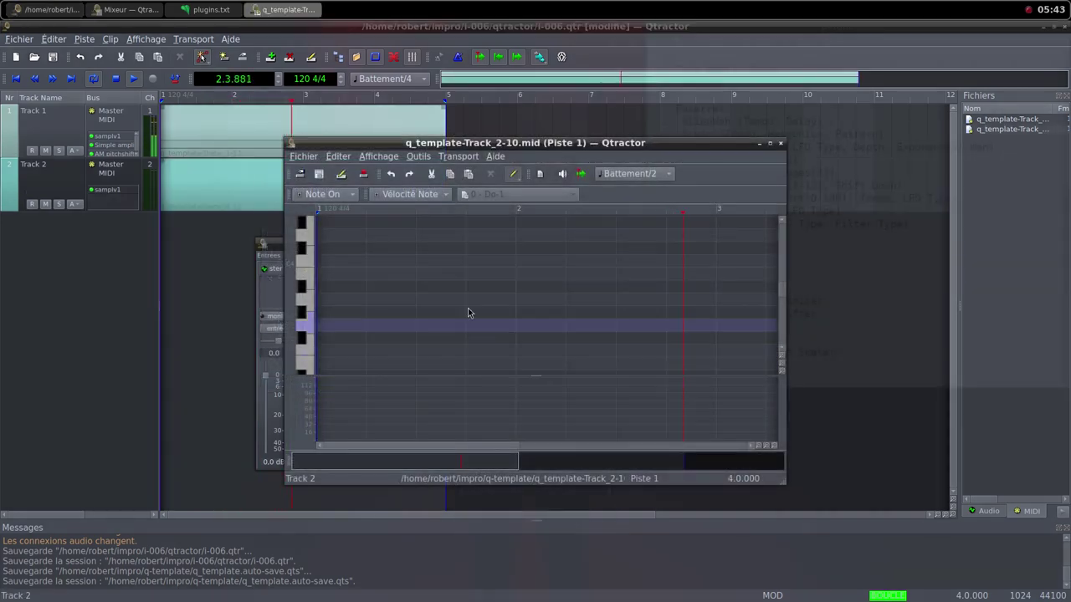
# Switch to Firefox to check the duration of gruñido 1.wav on Freesound, and return to Track 2's clip in Qtractor.
pyautogui.middleClick(588, 6)
pyautogui.click(594, 21)
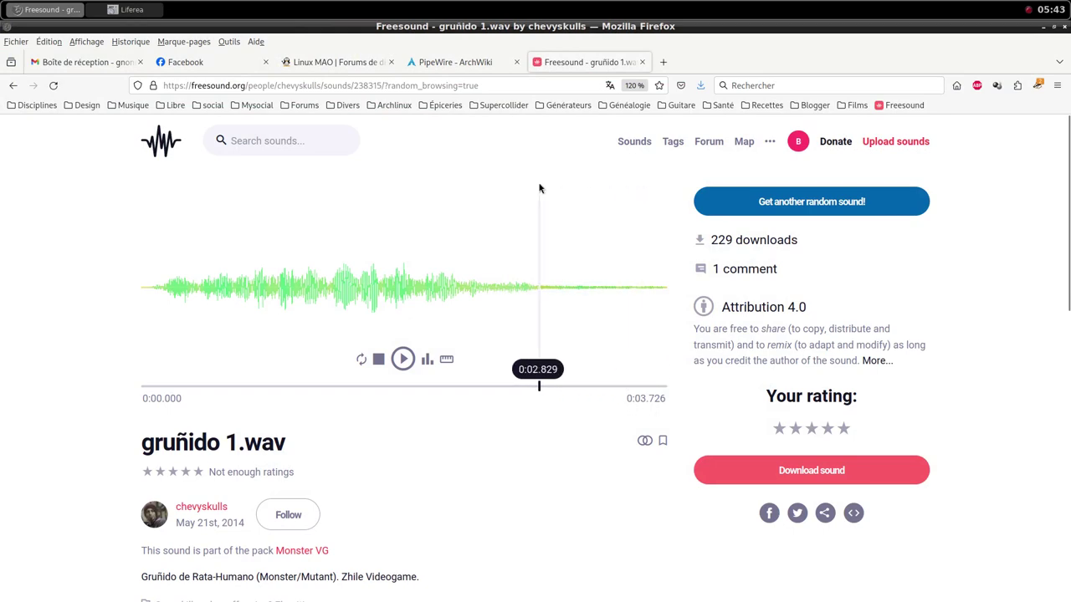
pyautogui.middleClick(500, 5)
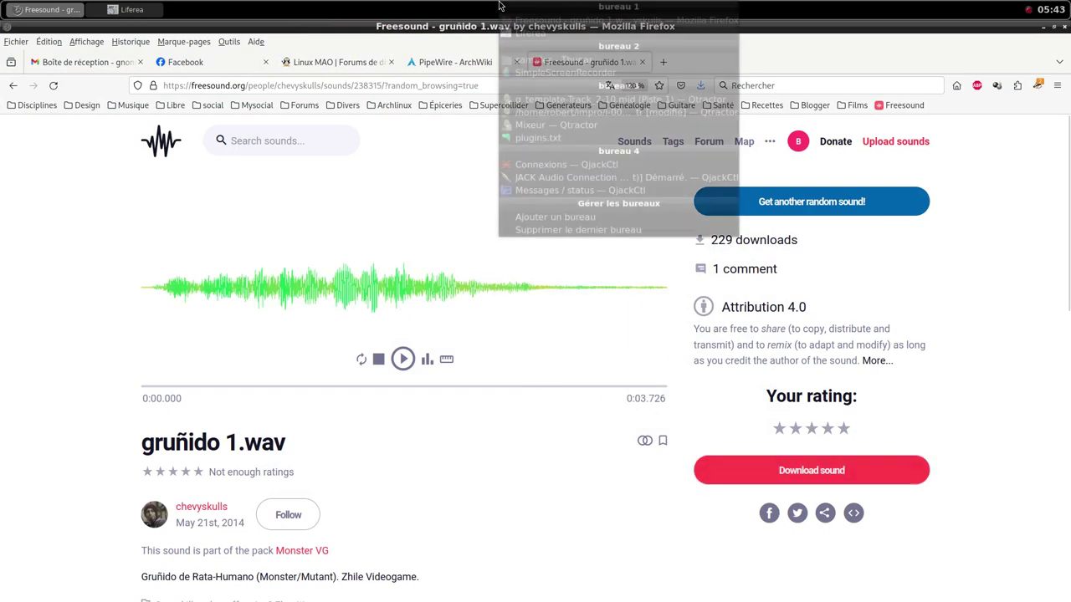
pyautogui.click(537, 102)
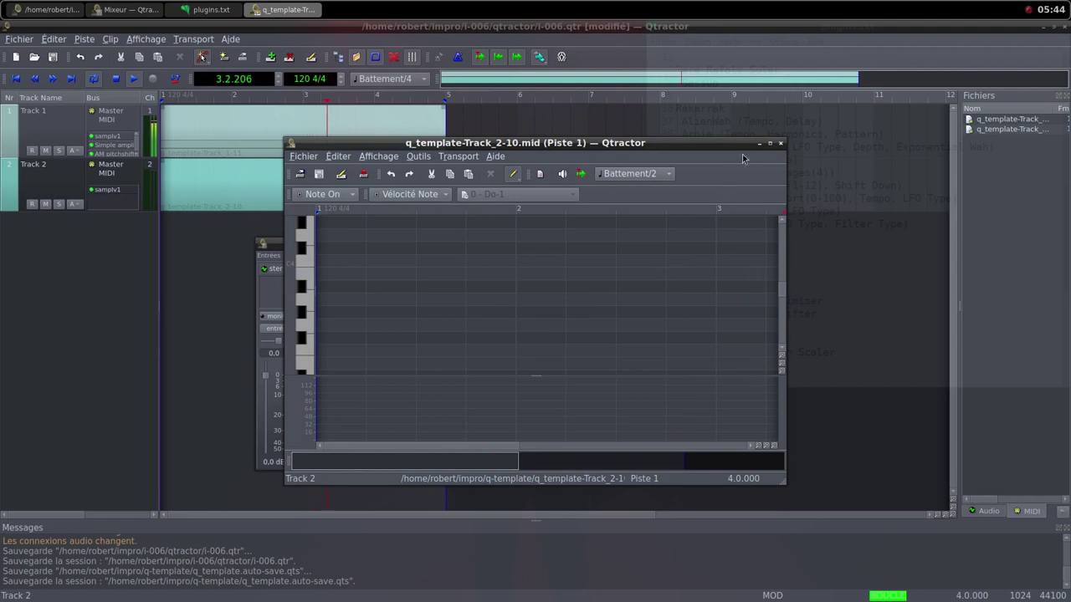
# Draw four consecutive one-bar C3 notes filling bars 1 to 4 of Track 2's clip, and close the MIDI editor.
pyautogui.click(768, 144)
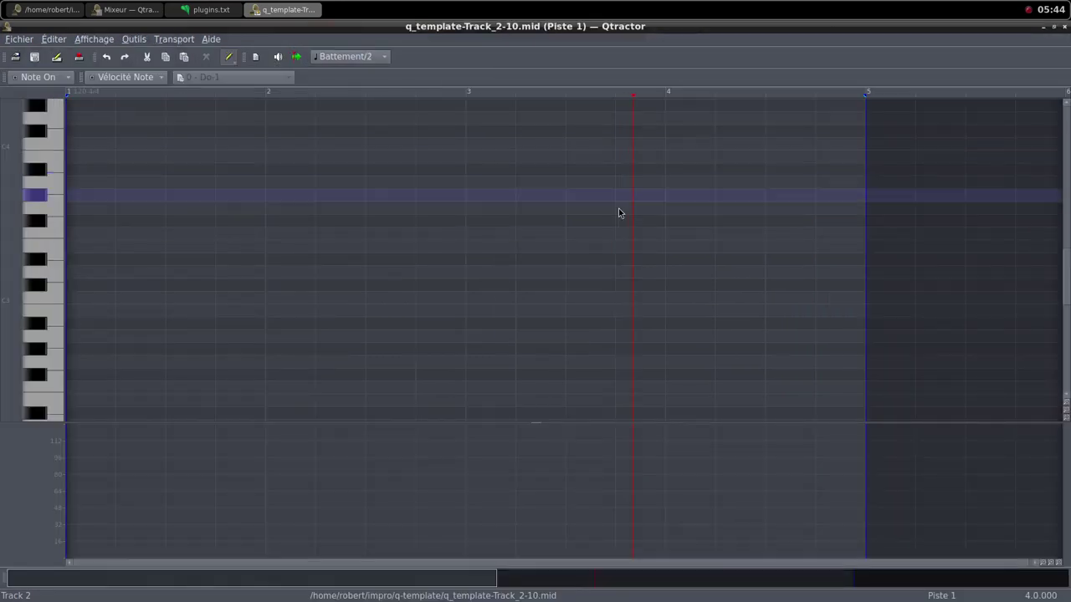
pyautogui.click(77, 297)
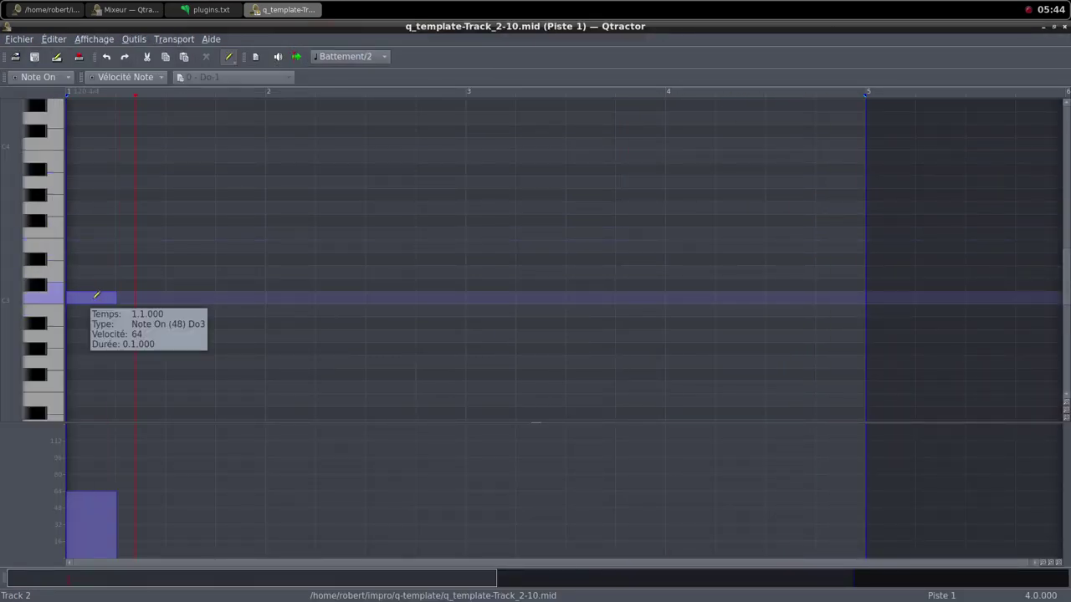
pyautogui.moveTo(96, 295); pyautogui.dragTo(865, 298)
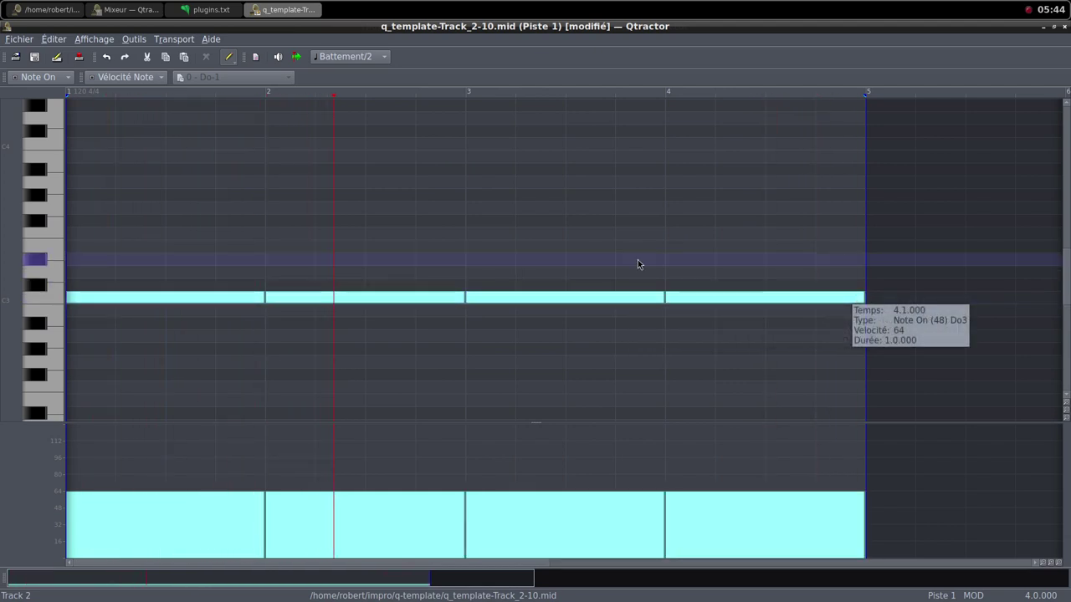
pyautogui.click(1054, 27)
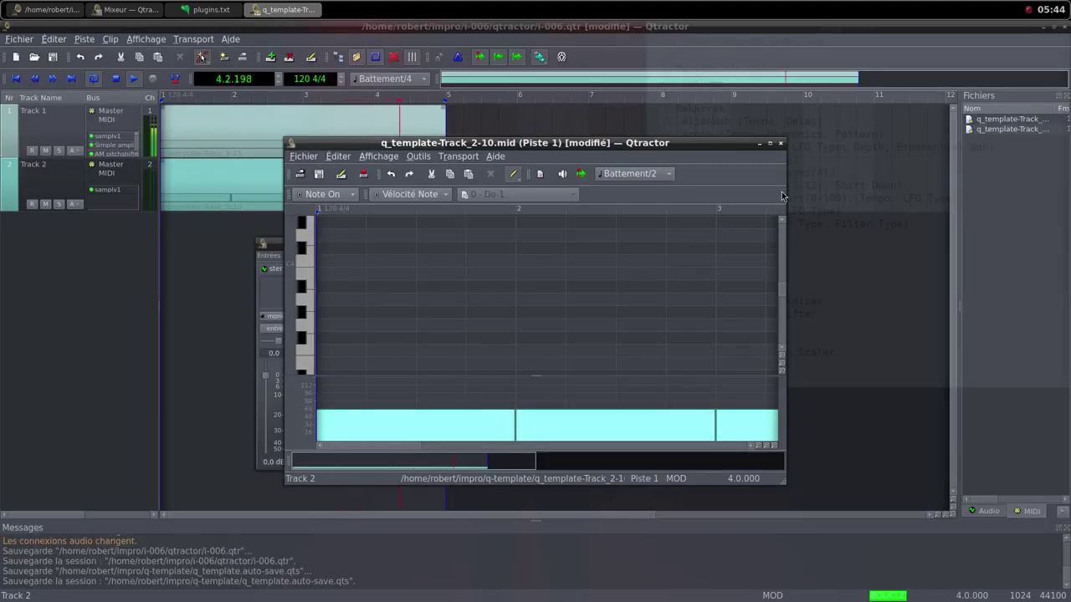
pyautogui.click(781, 145)
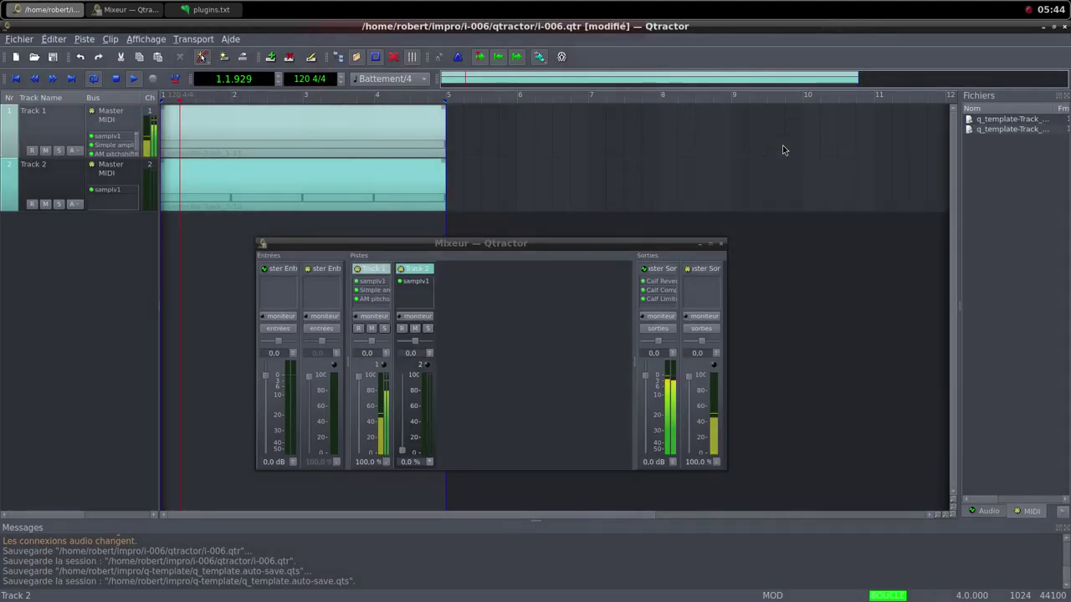
# Raise Track 2's level to 100 % and add the Simple amplifier plugin to it, filtering the LV2 list by "simp".
pyautogui.moveTo(407, 452); pyautogui.dragTo(407, 375)
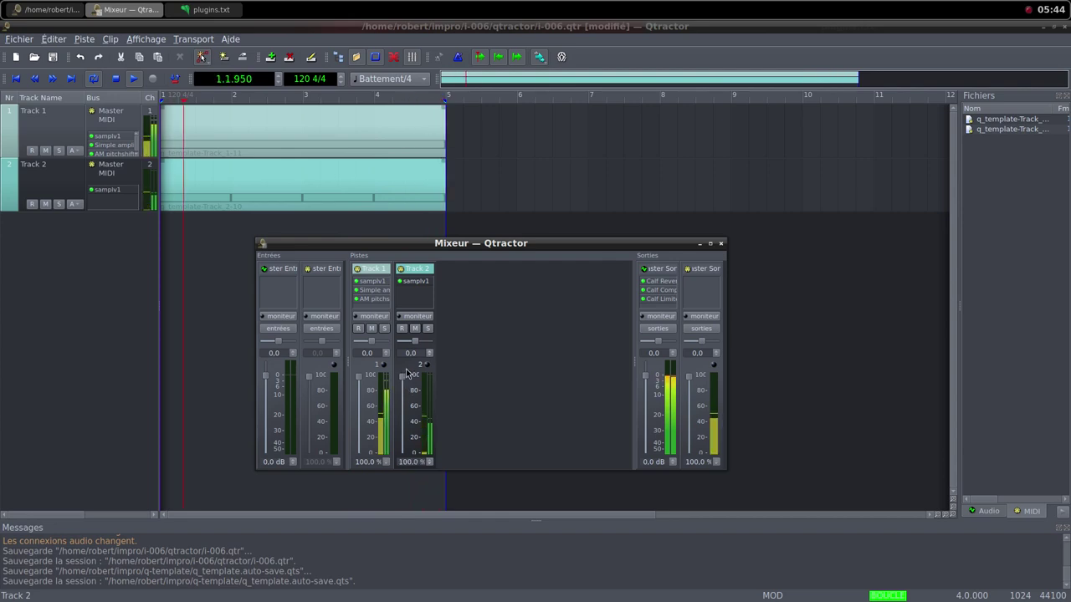
pyautogui.rightClick(418, 292)
pyautogui.click(469, 299)
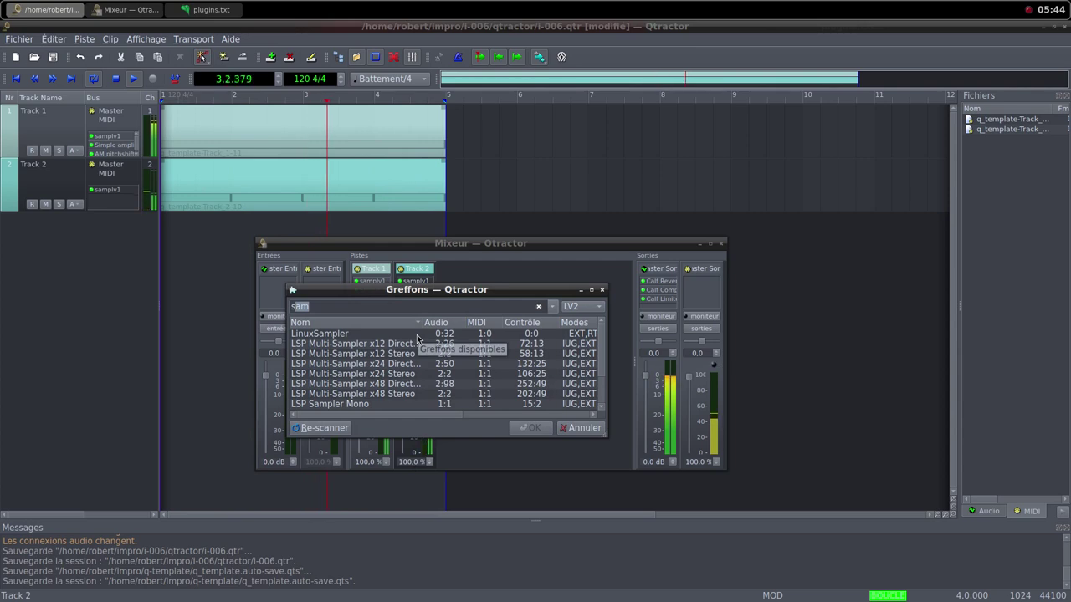
pyautogui.write('simp')
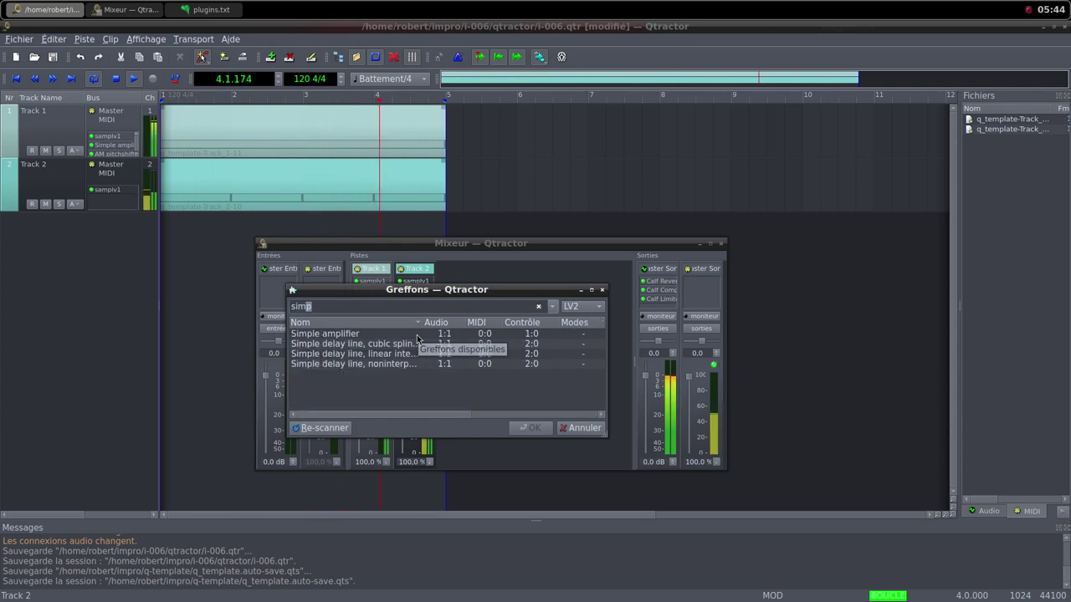
pyautogui.click(368, 322)
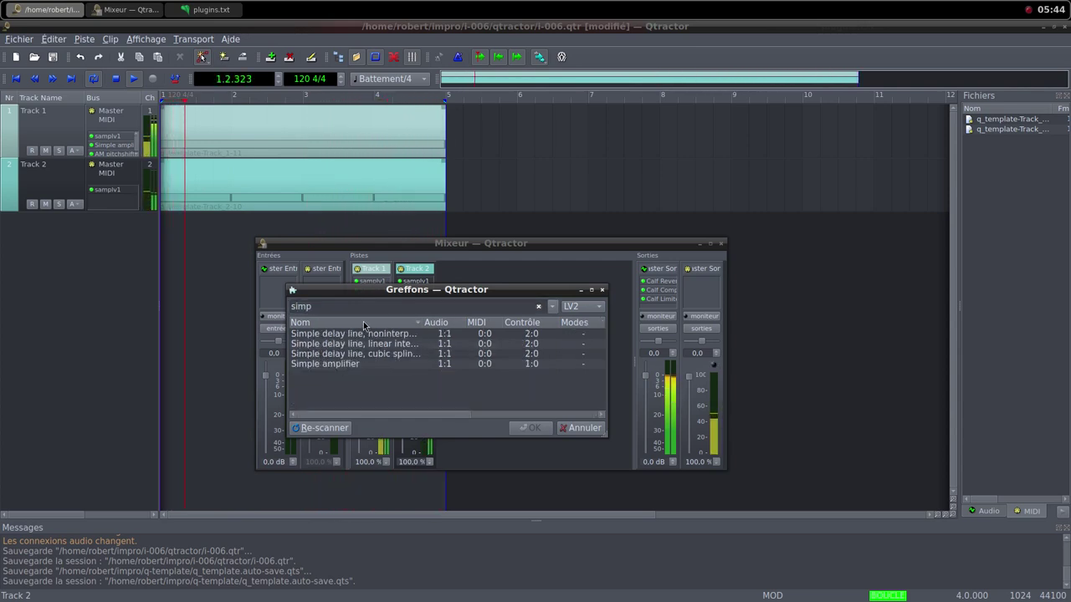
pyautogui.click(363, 322)
pyautogui.doubleClick(502, 333)
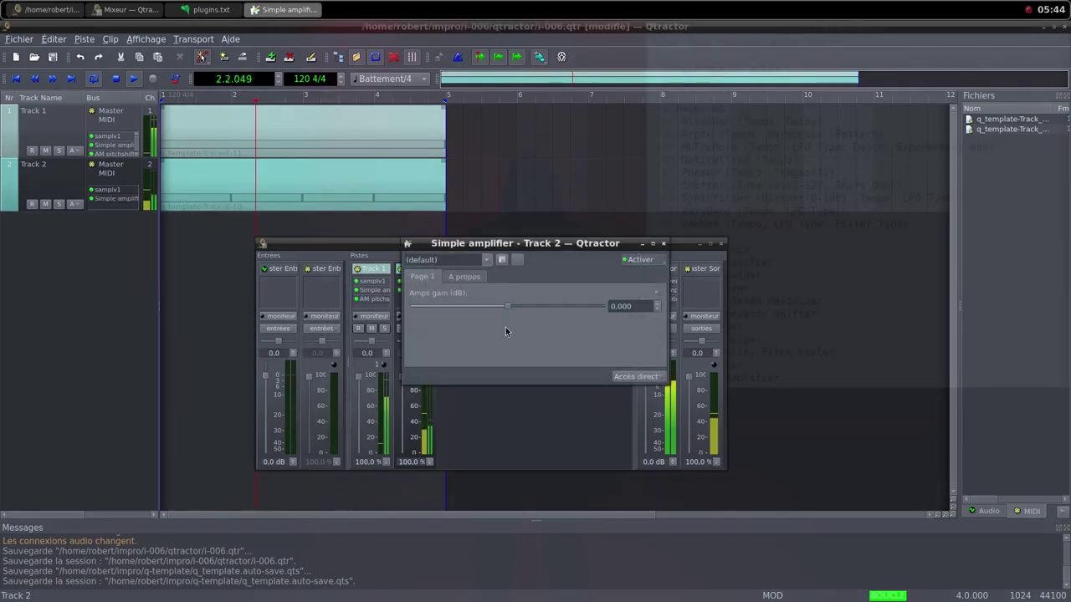
# Set Track 2's Simple amplifier gain to about 20.6 dB, close it, and lower the track's level to 0 %.
pyautogui.moveTo(508, 311); pyautogui.dragTo(532, 315)
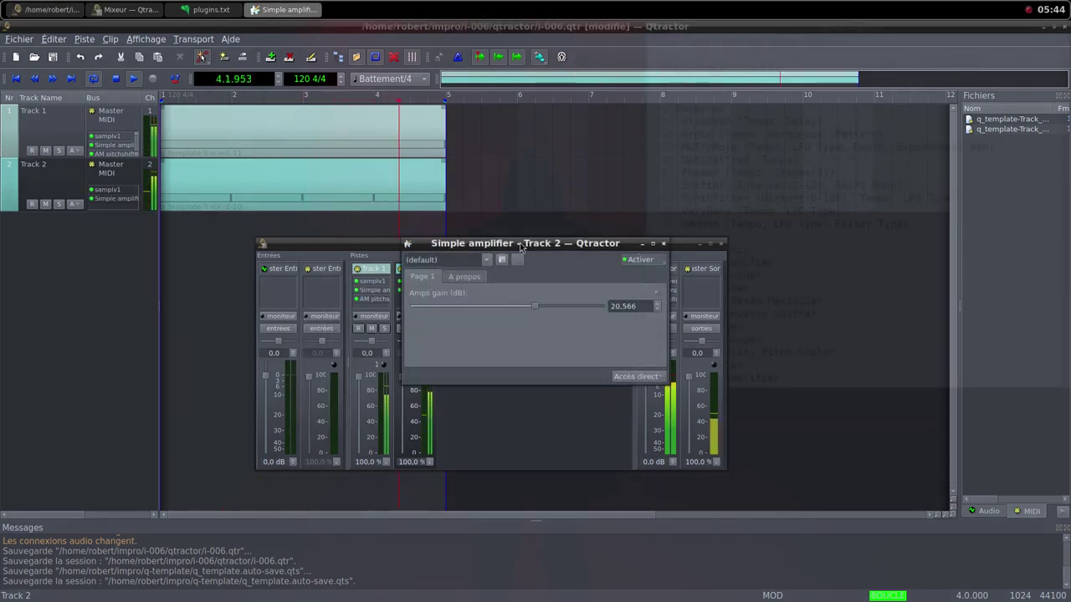
pyautogui.moveTo(518, 242); pyautogui.dragTo(609, 190)
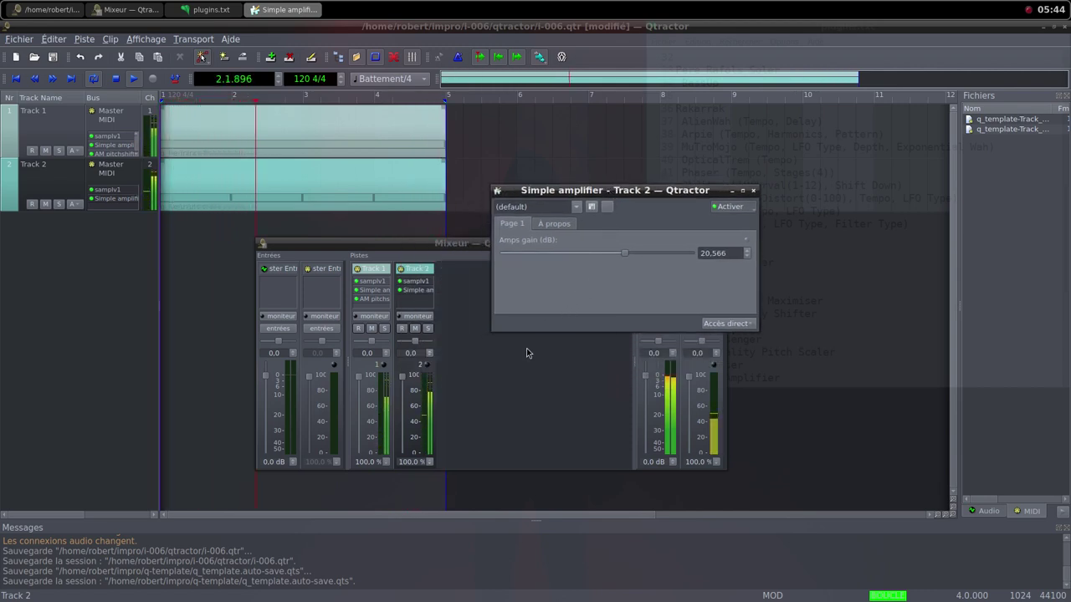
pyautogui.click(752, 190)
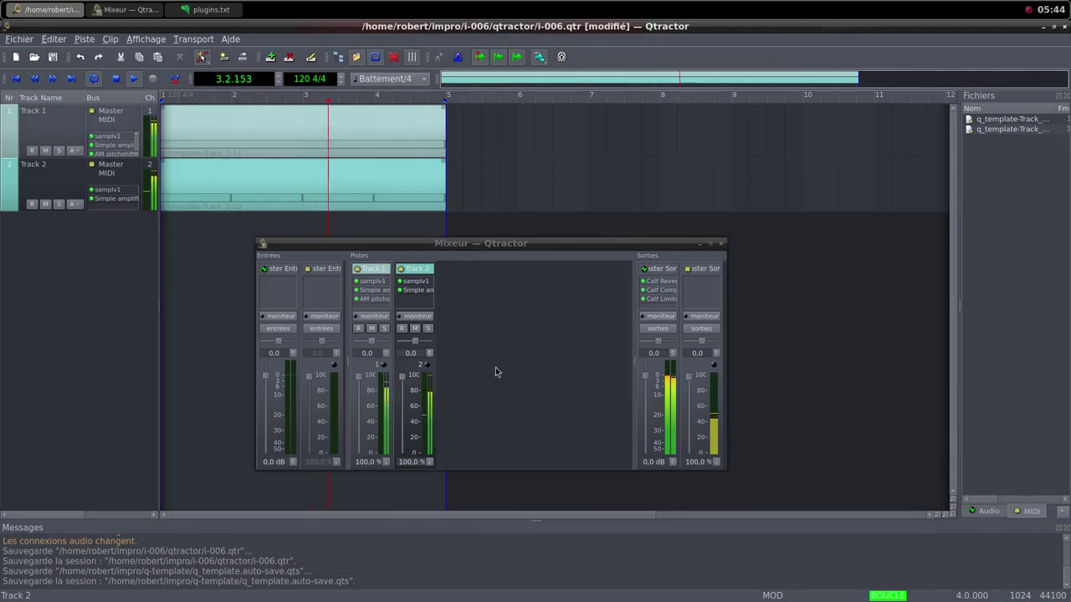
pyautogui.click(403, 383)
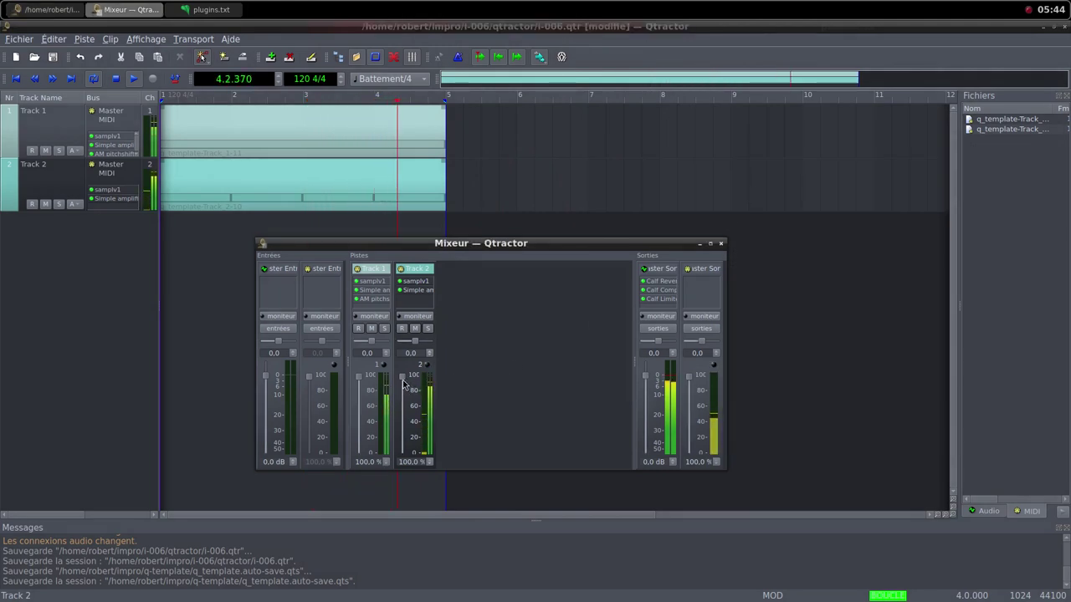
pyautogui.moveTo(403, 383); pyautogui.dragTo(413, 461)
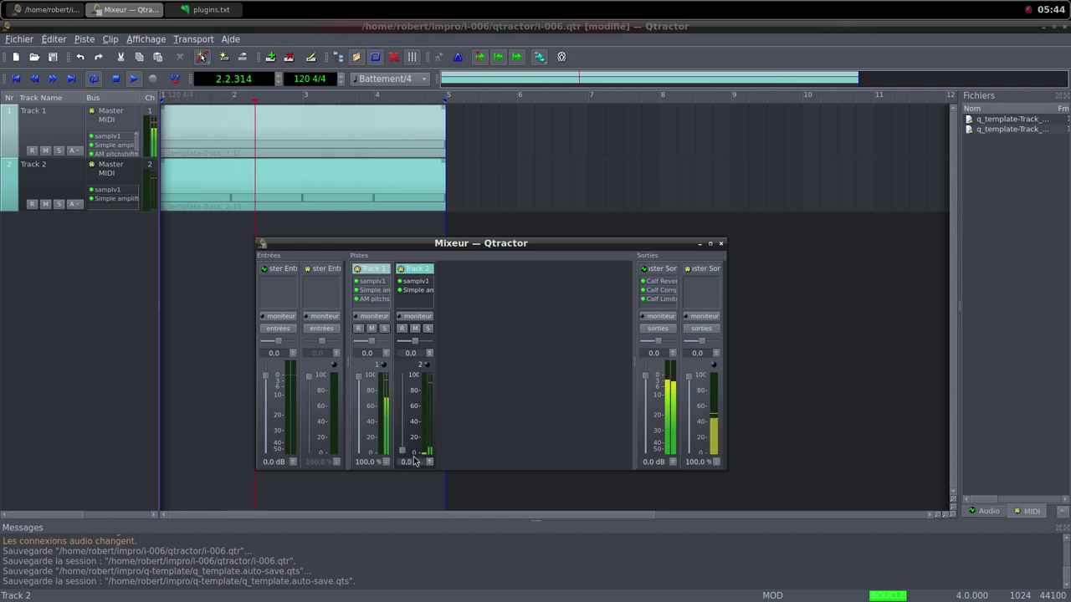
# Open Track 2's clip in a maximised MIDI editor and set the edit mode to Edition Off.
pyautogui.doubleClick(273, 186)
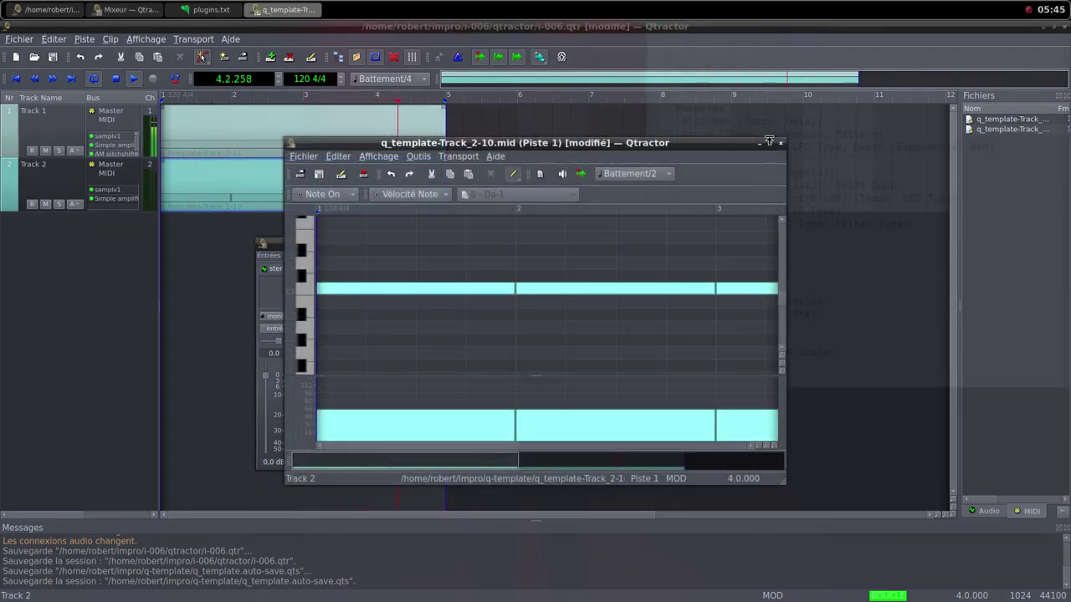
pyautogui.click(770, 143)
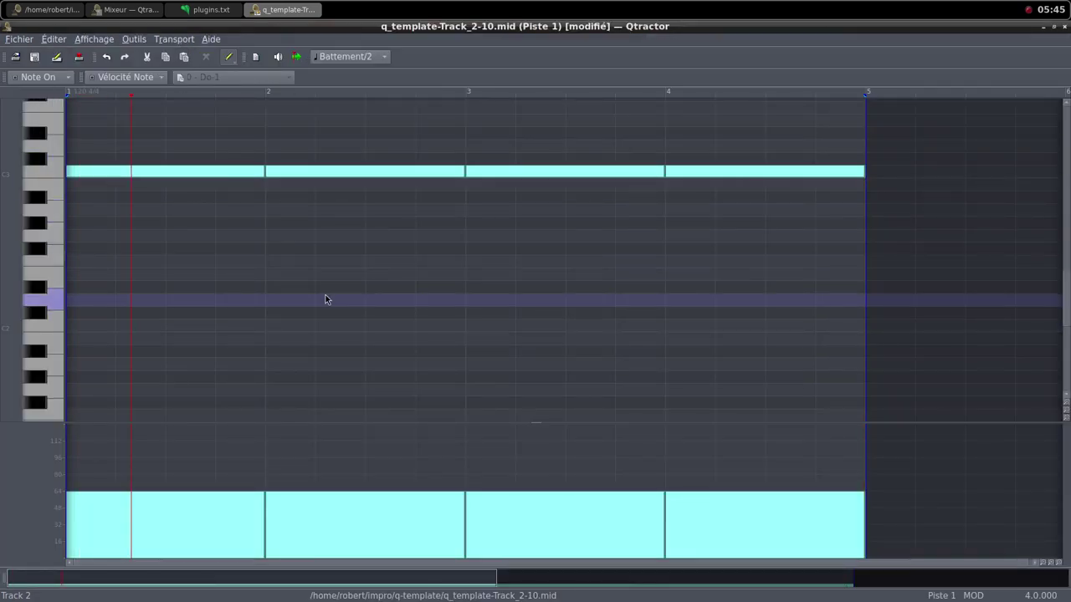
pyautogui.scroll(4, 318, 280)
pyautogui.click(228, 57)
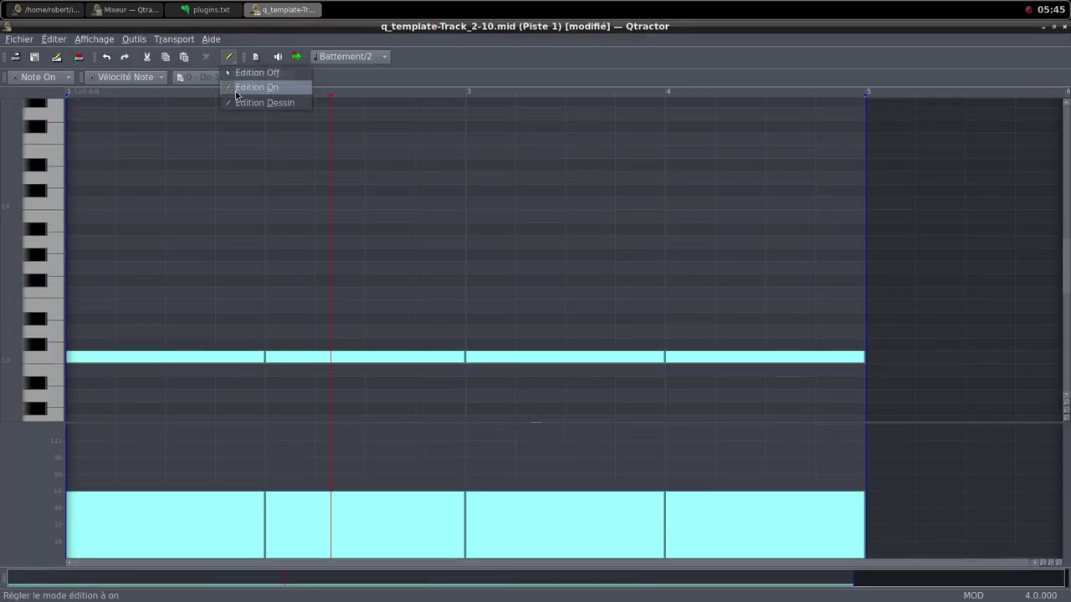
pyautogui.click(247, 73)
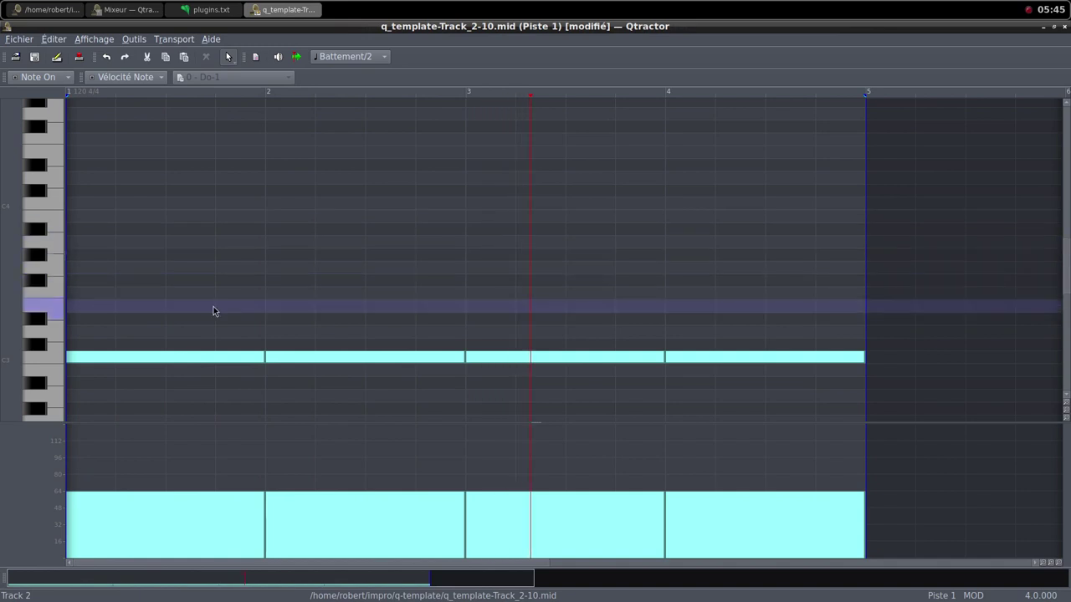
# Select all four C3 notes in Track 2's clip, move them up two octaves to C5, and restore the editor window's size.
pyautogui.moveTo(155, 327); pyautogui.dragTo(717, 418)
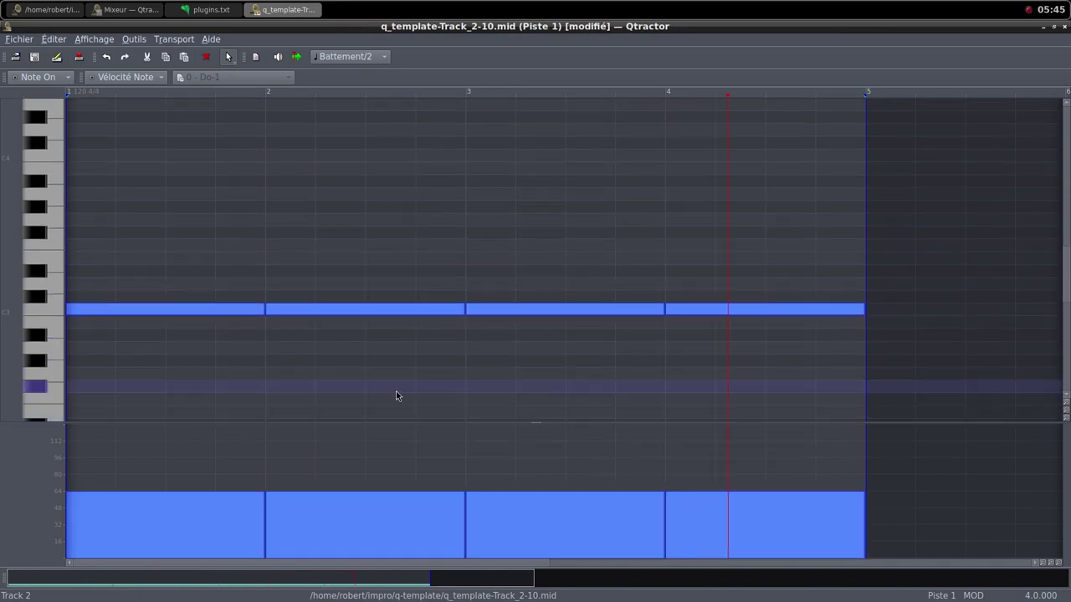
pyautogui.scroll(3, 391, 393)
pyautogui.scroll(-2, 387, 395)
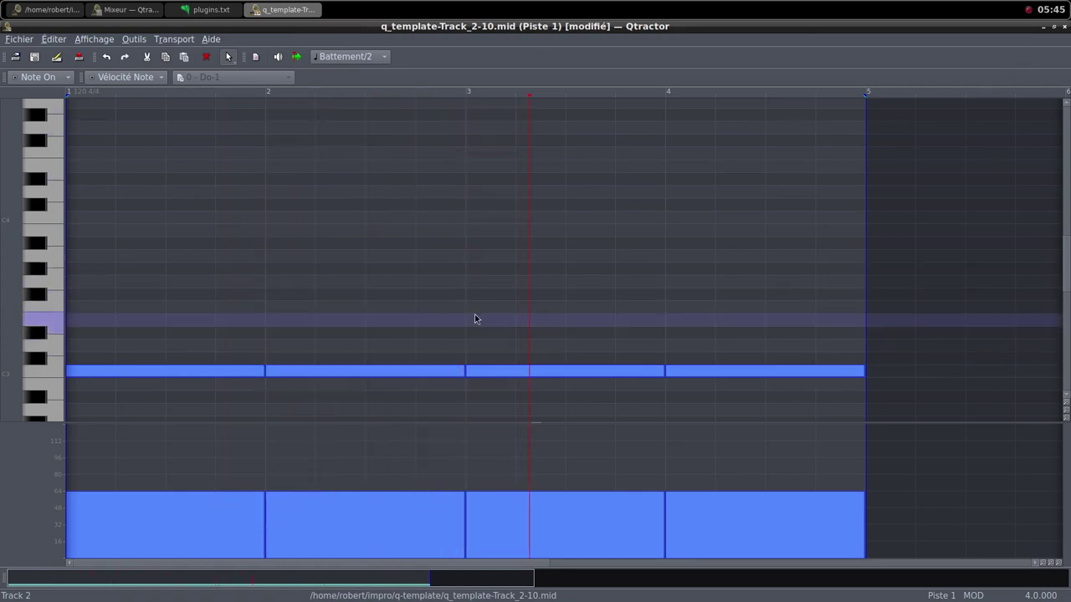
pyautogui.click(1053, 27)
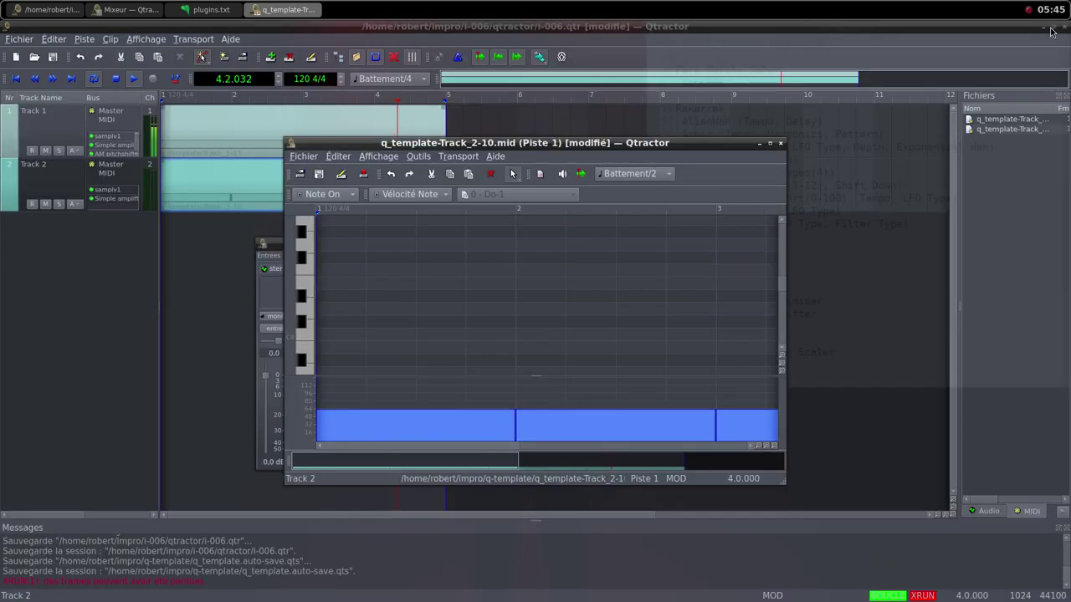
pyautogui.click(770, 143)
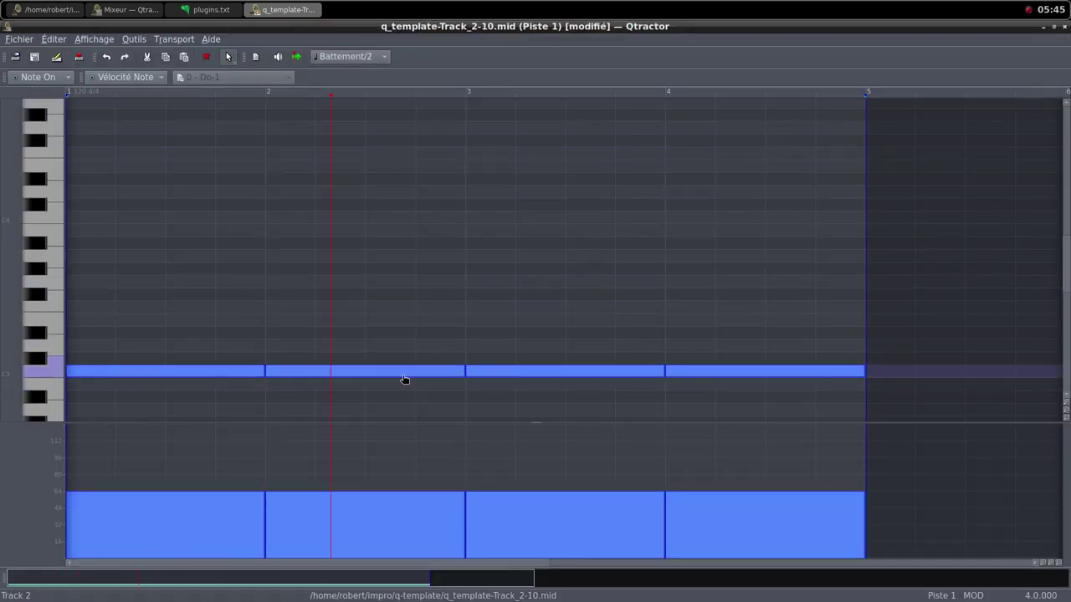
pyautogui.moveTo(361, 379); pyautogui.dragTo(303, 321)
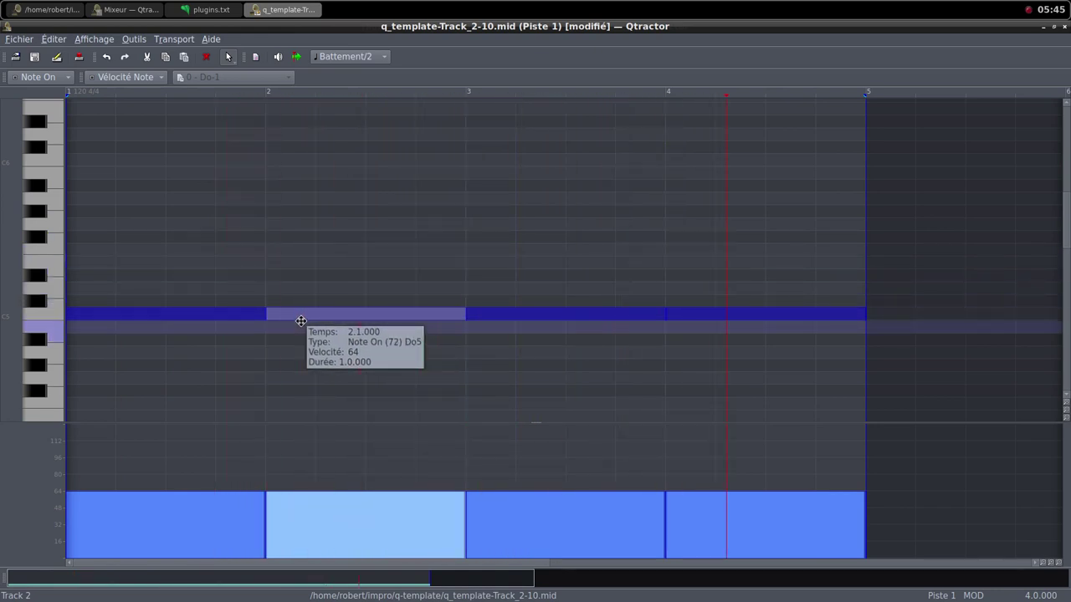
pyautogui.moveTo(301, 321); pyautogui.dragTo(301, 320)
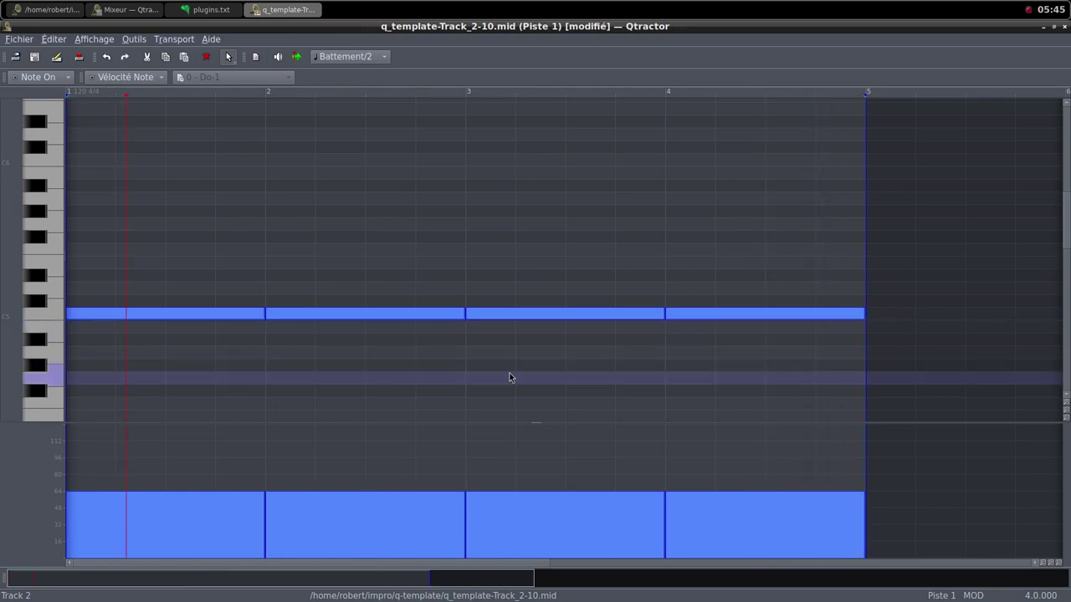
pyautogui.click(1053, 27)
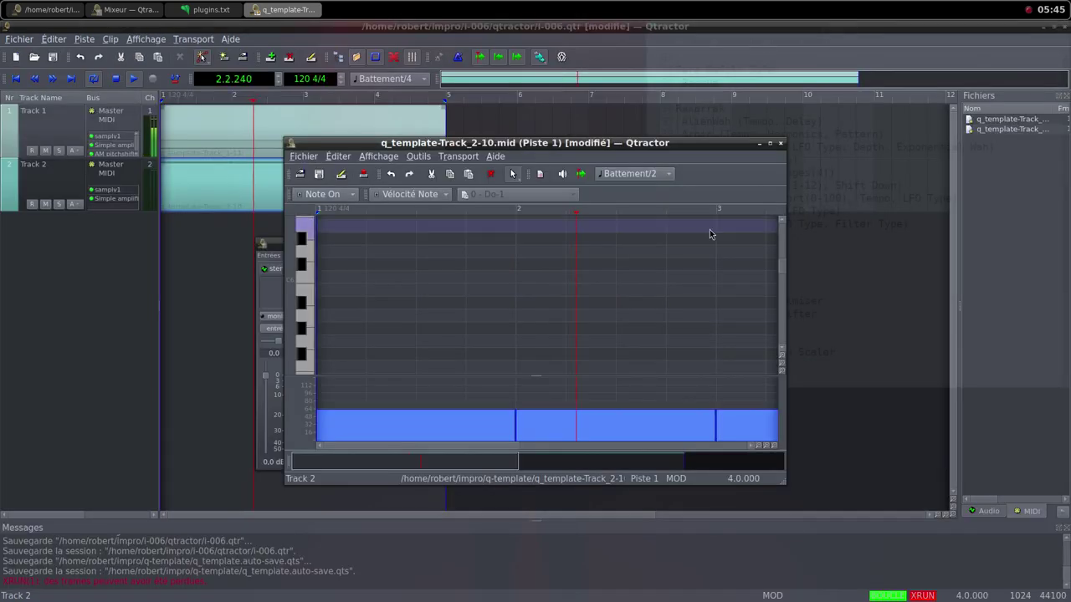
# Raise Track 2's level to 100 % and set its Simple amplifier gain to about 17.2 dB, closing its editors.
pyautogui.click(780, 143)
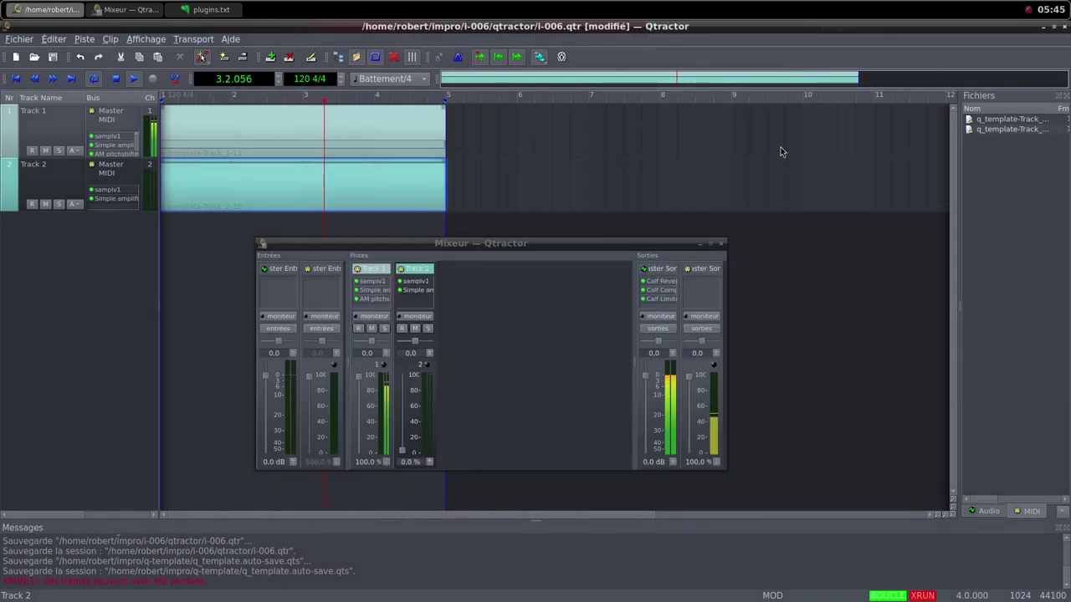
pyautogui.moveTo(404, 452); pyautogui.dragTo(412, 408)
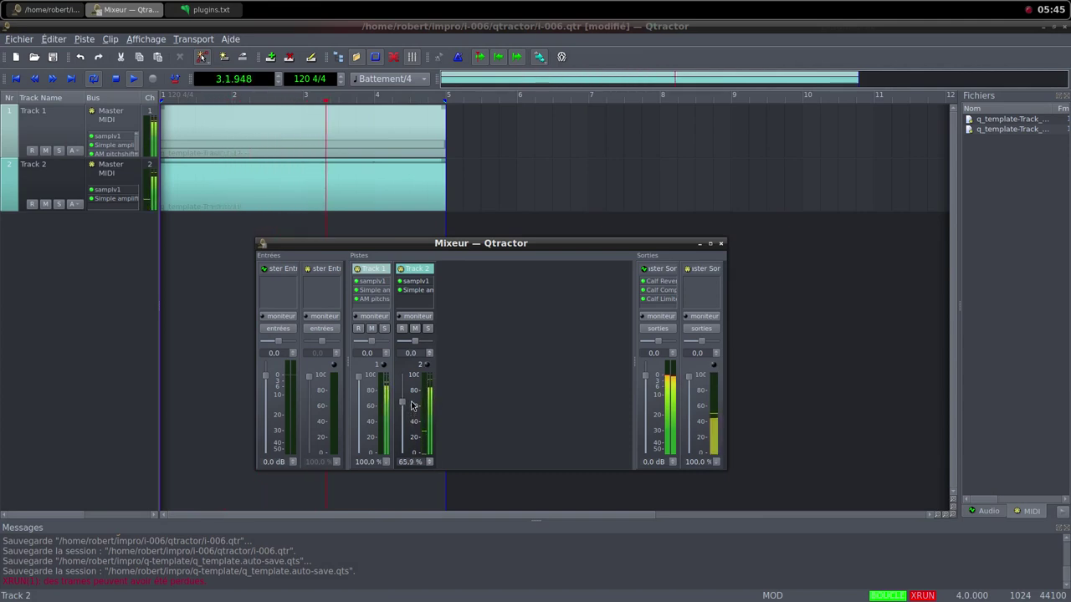
pyautogui.doubleClick(427, 290)
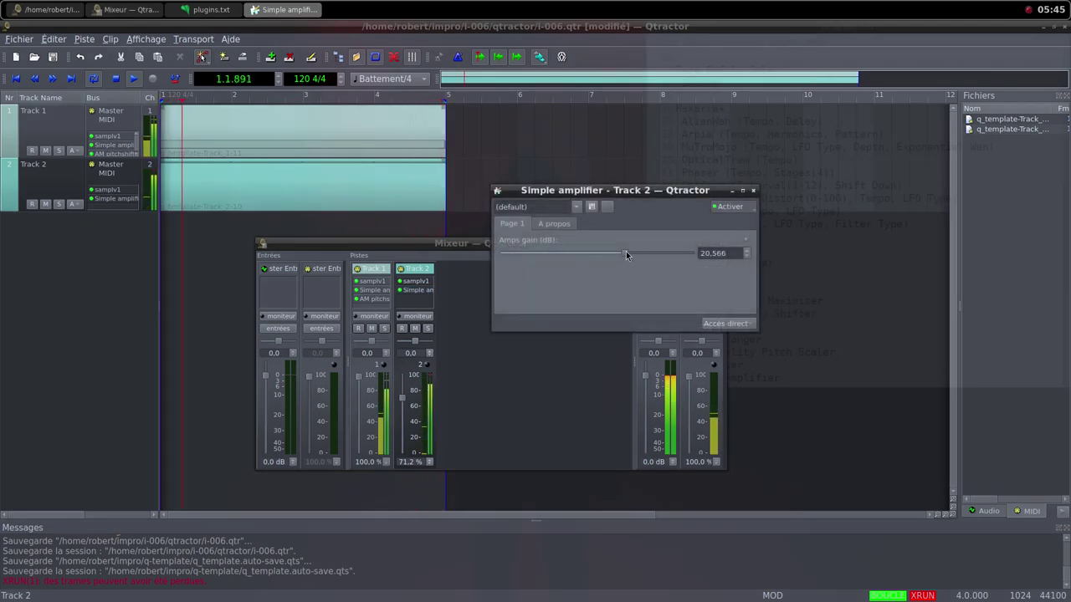
pyautogui.moveTo(625, 252); pyautogui.dragTo(616, 251)
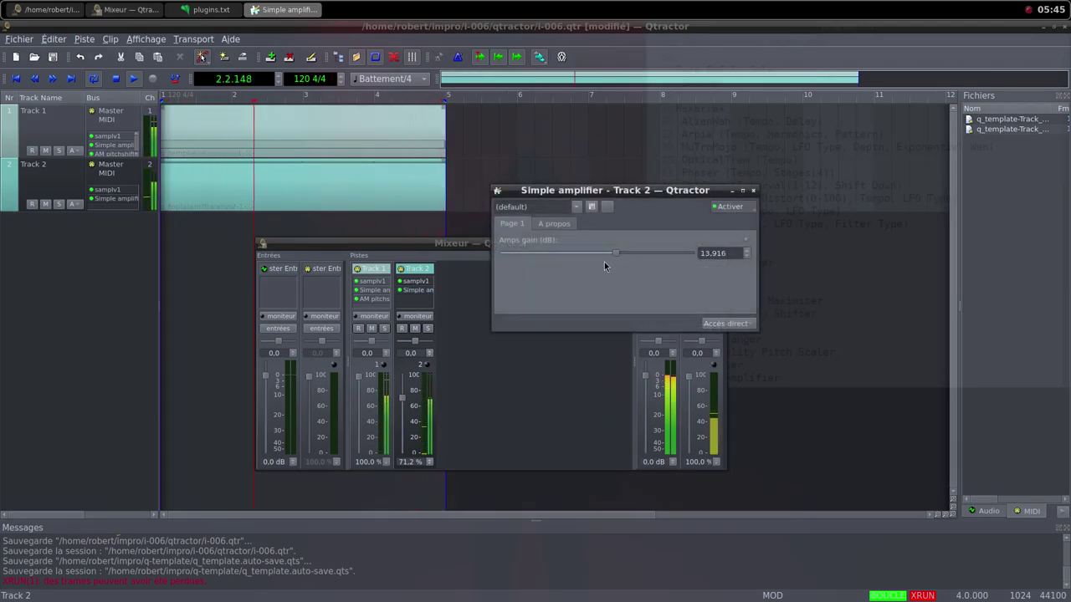
pyautogui.moveTo(403, 398); pyautogui.dragTo(402, 376)
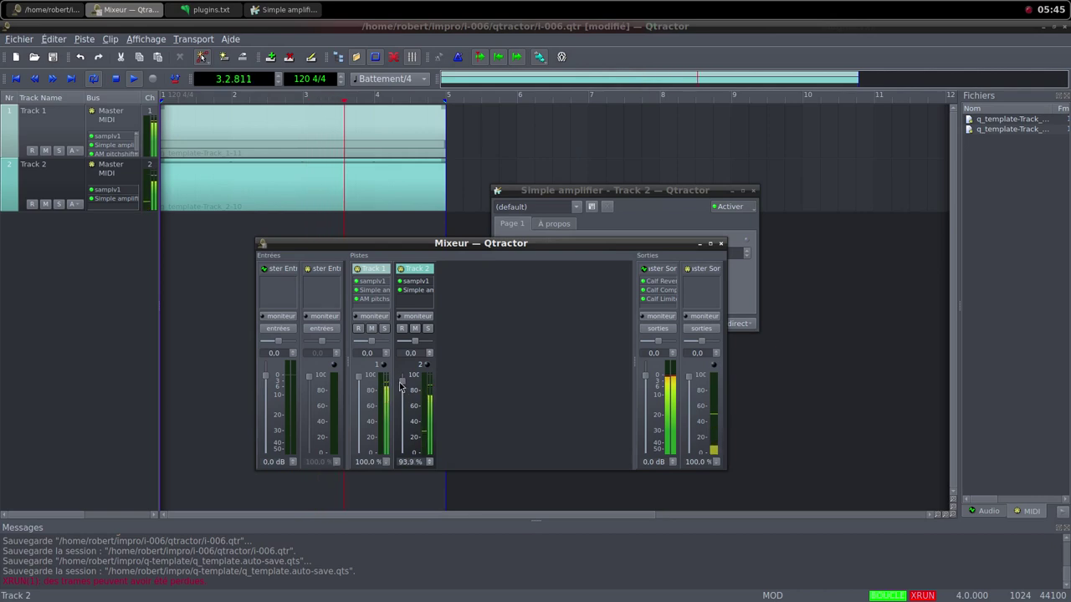
pyautogui.click(636, 194)
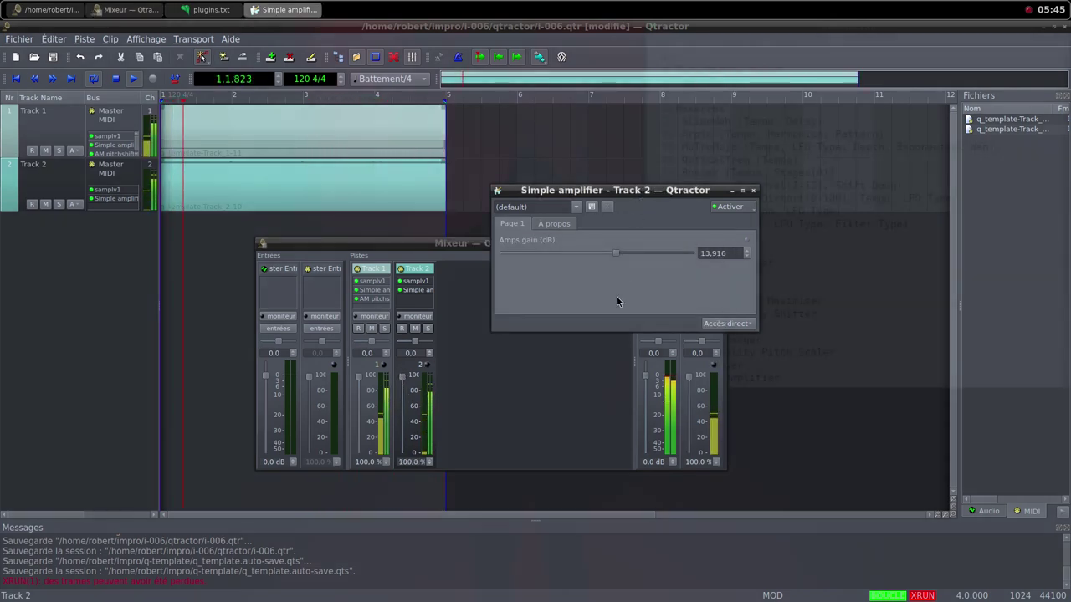
pyautogui.moveTo(615, 256); pyautogui.dragTo(619, 257)
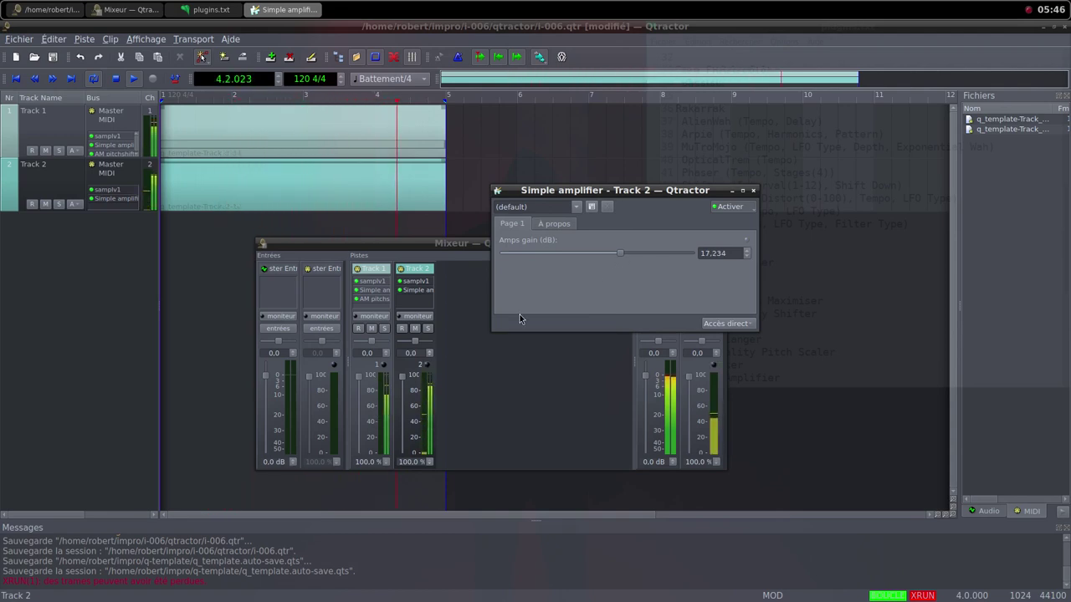
pyautogui.click(753, 190)
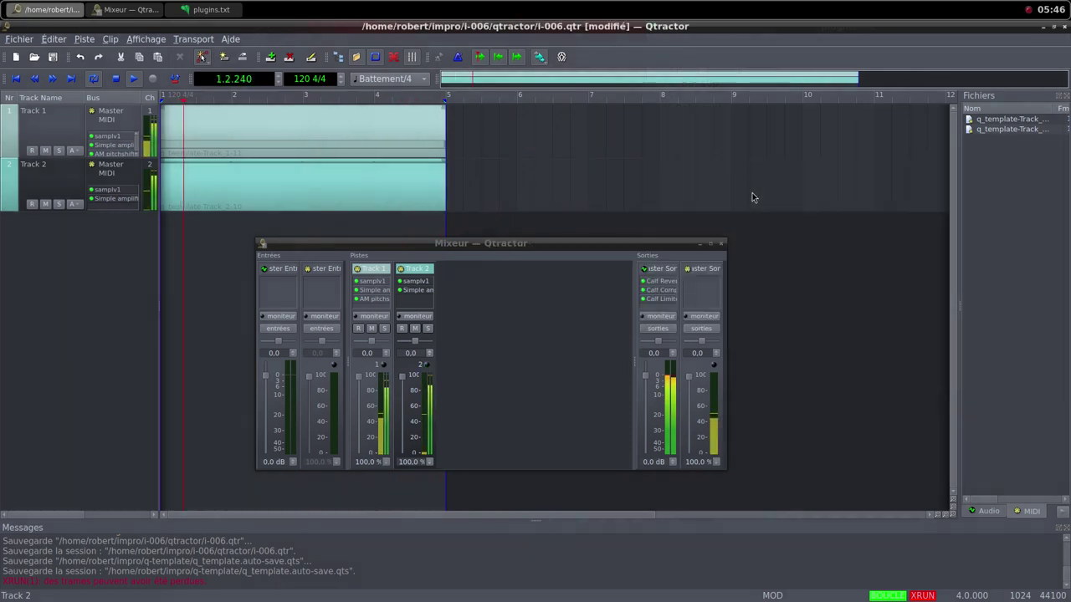
# Set Track 1's Simple amplifier gain to about 12.3 dB and close the plugin.
pyautogui.doubleClick(374, 290)
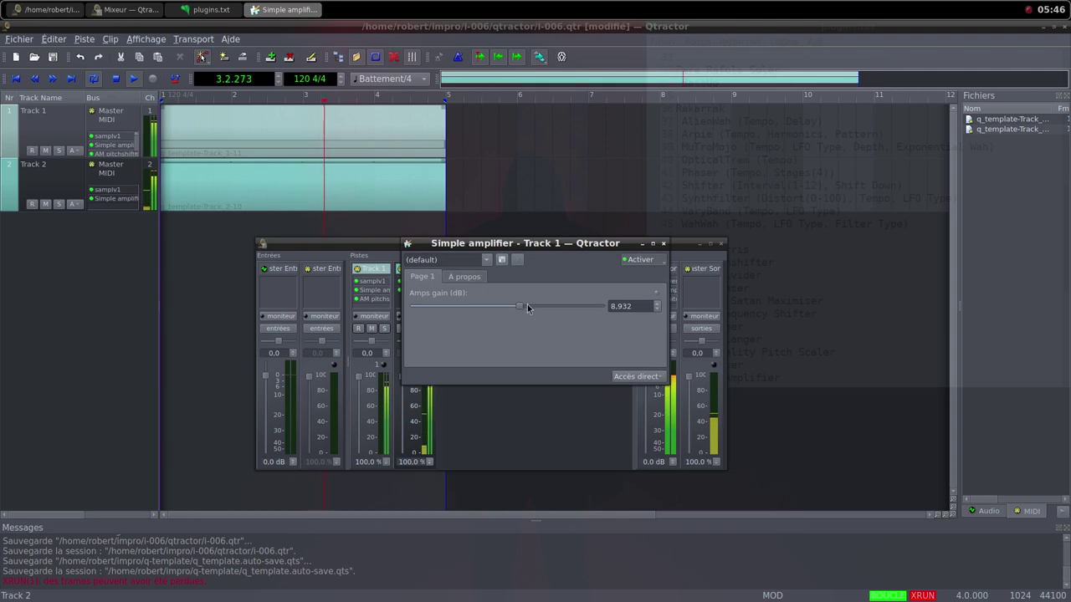
pyautogui.moveTo(520, 307); pyautogui.dragTo(524, 311)
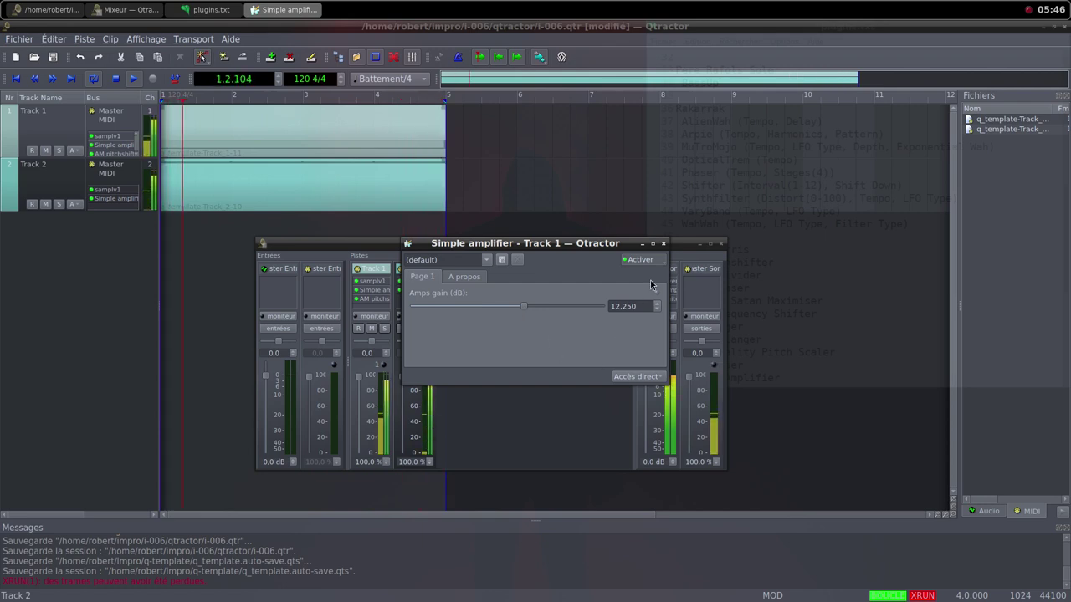
pyautogui.click(664, 244)
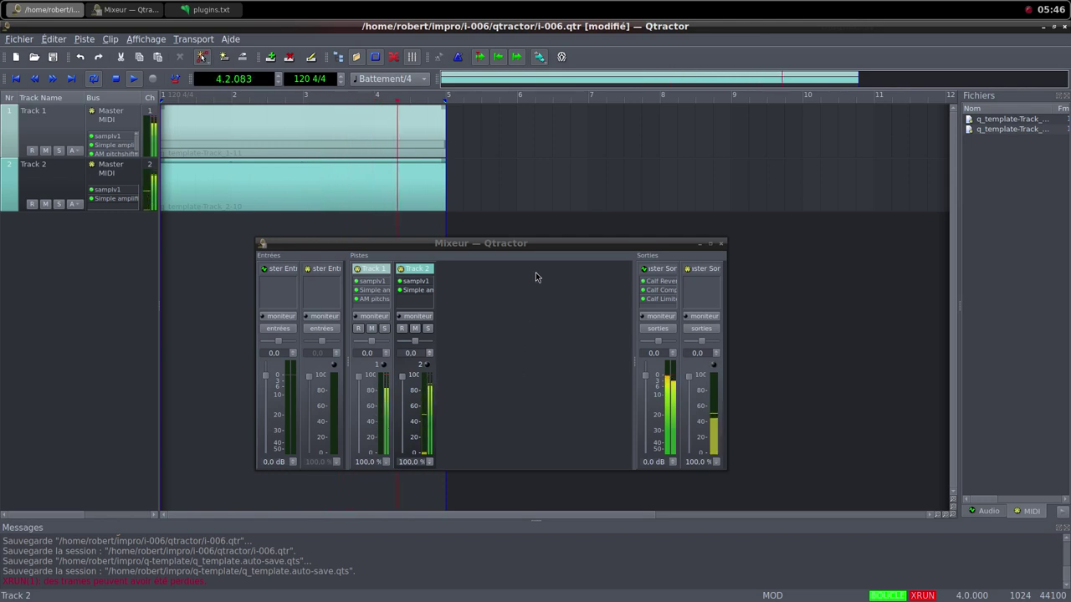
# Switch to Freesound in Firefox, get another random sound and look over its page.
pyautogui.middleClick(588, 6)
pyautogui.click(653, 19)
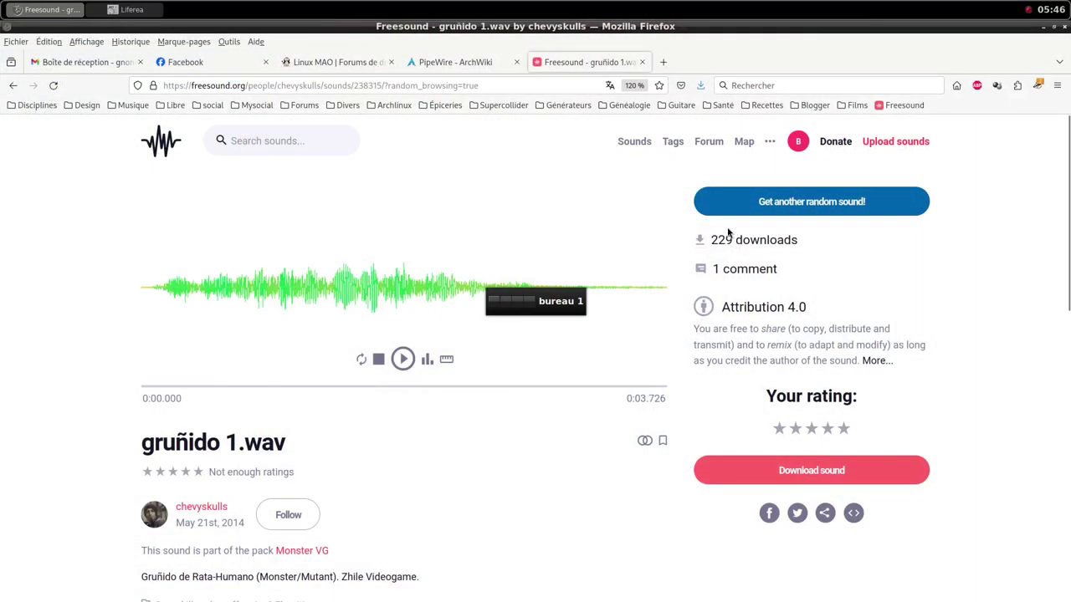
pyautogui.click(773, 196)
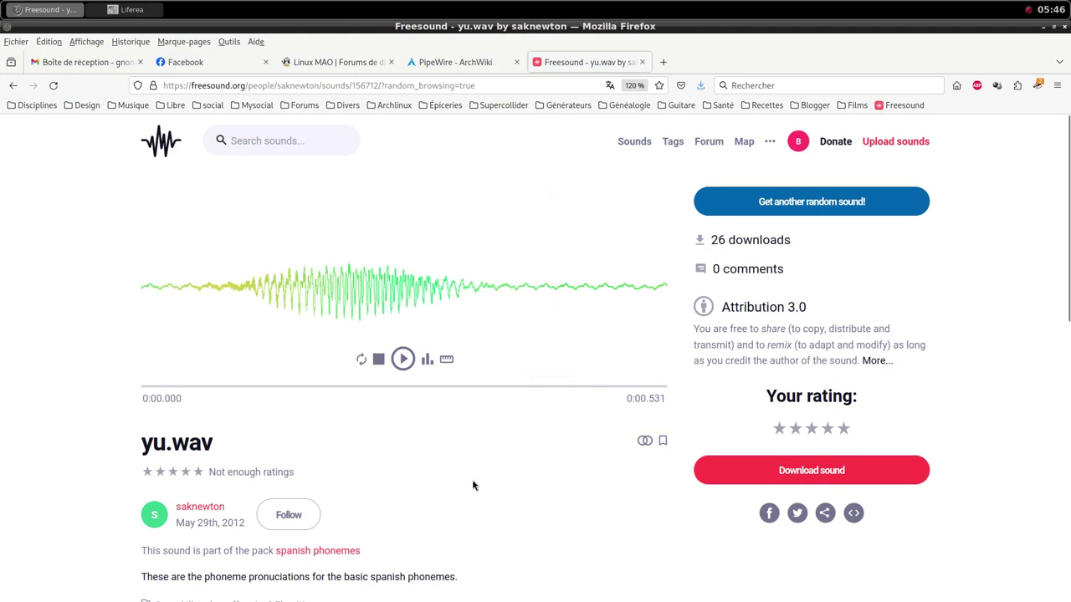
pyautogui.scroll(-2, 473, 486)
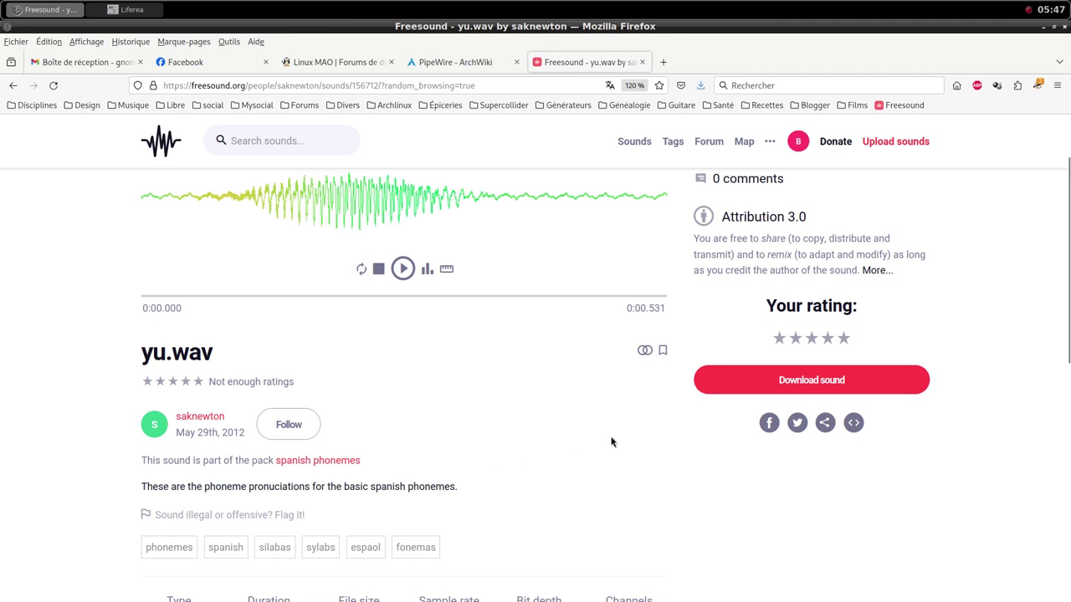
pyautogui.scroll(2, 623, 439)
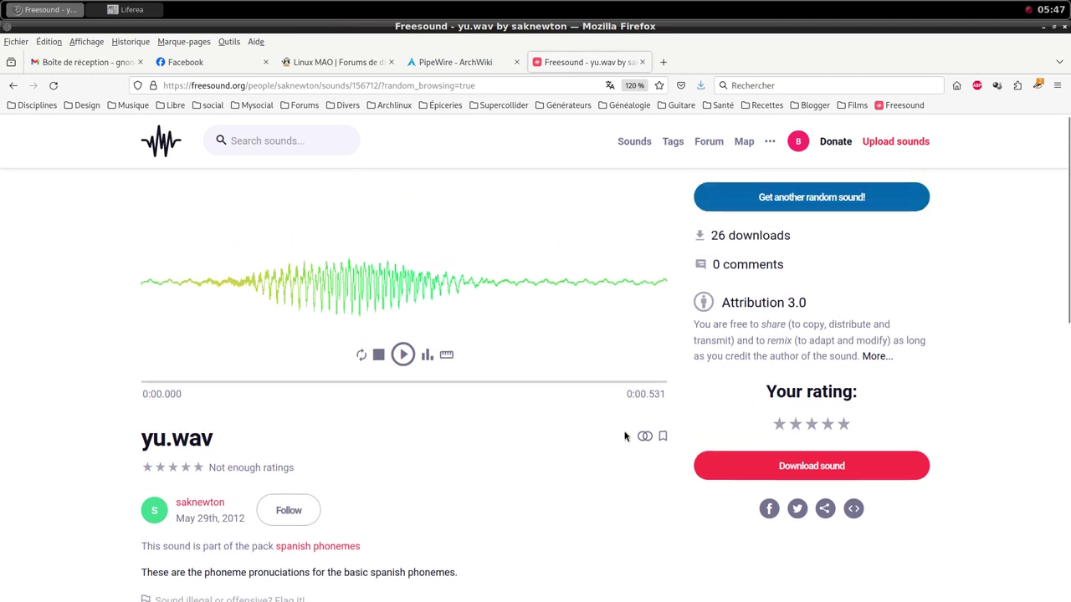
# Download the yu.wav sound into the i-006/samples folder and dismiss the donation request.
pyautogui.click(799, 471)
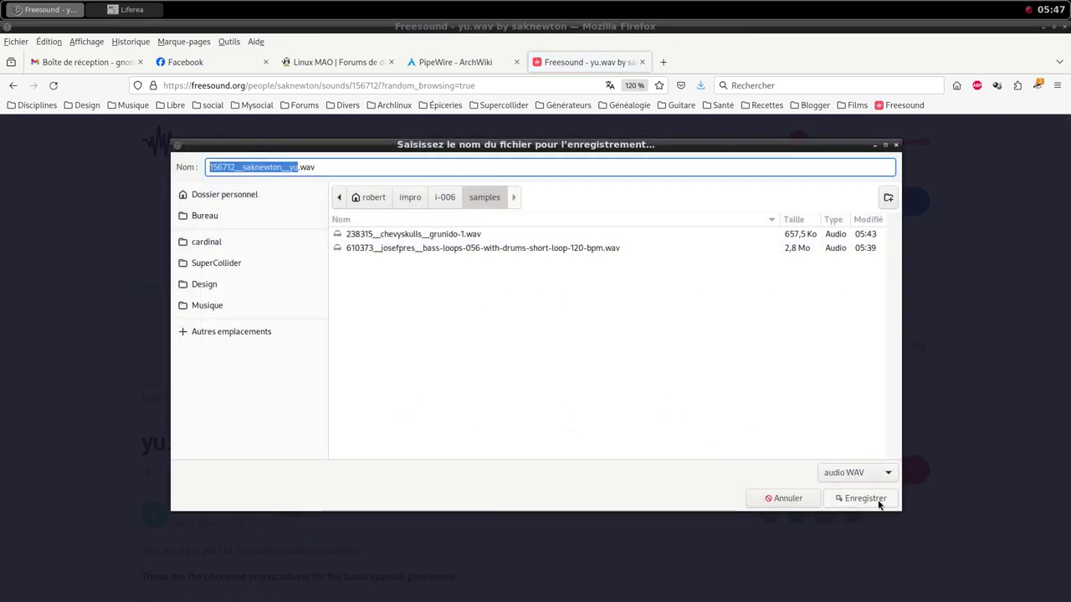
pyautogui.click(865, 499)
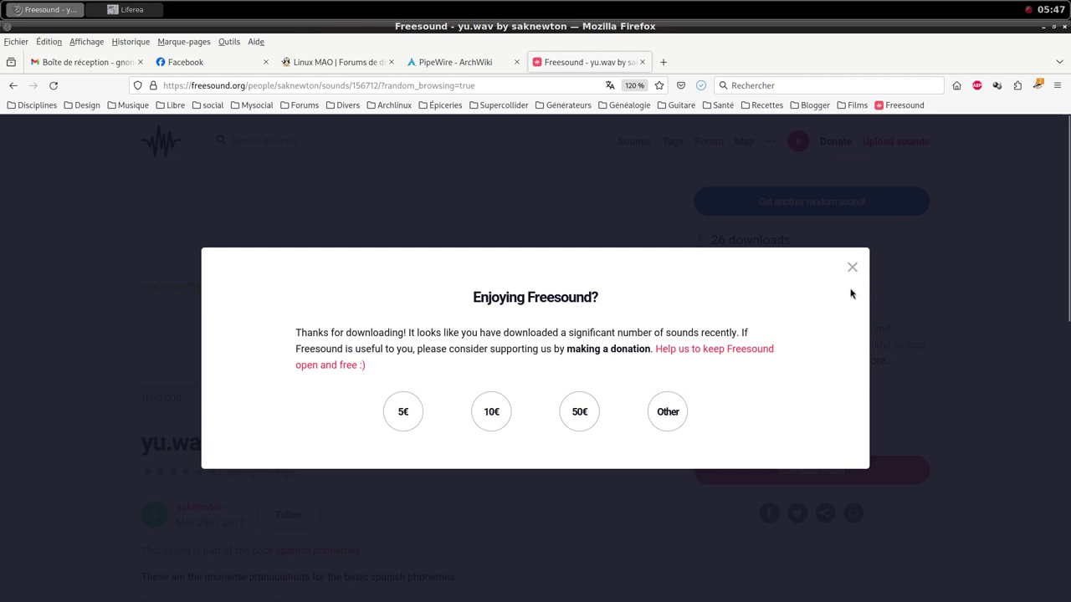
pyautogui.click(851, 269)
# Switch back to Qtractor and start a new track of type MIDI from the mixer.
pyautogui.click(602, 5)
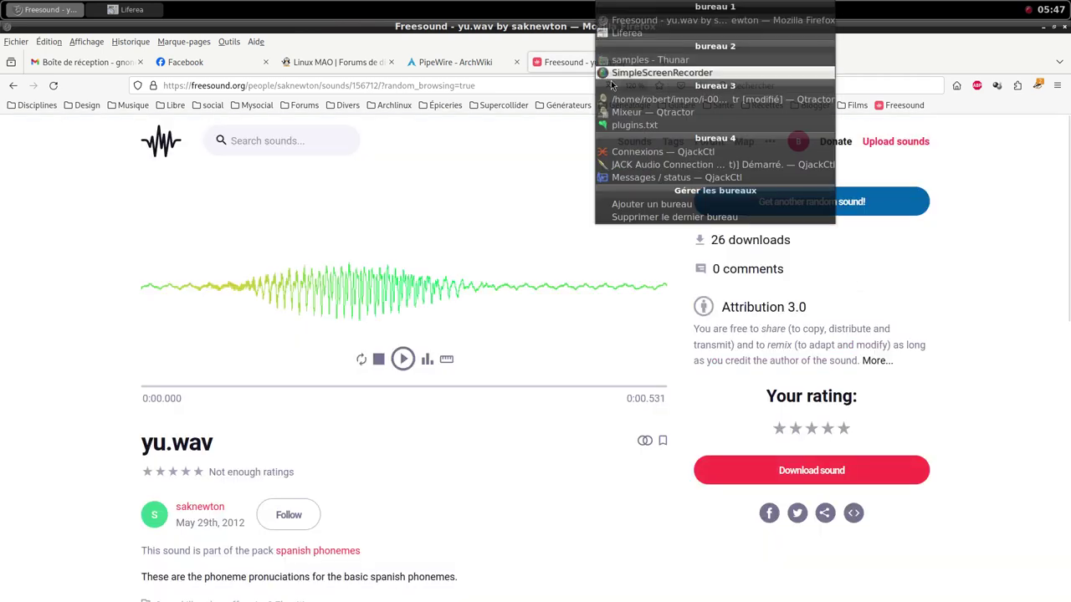
pyautogui.click(620, 101)
pyautogui.rightClick(508, 347)
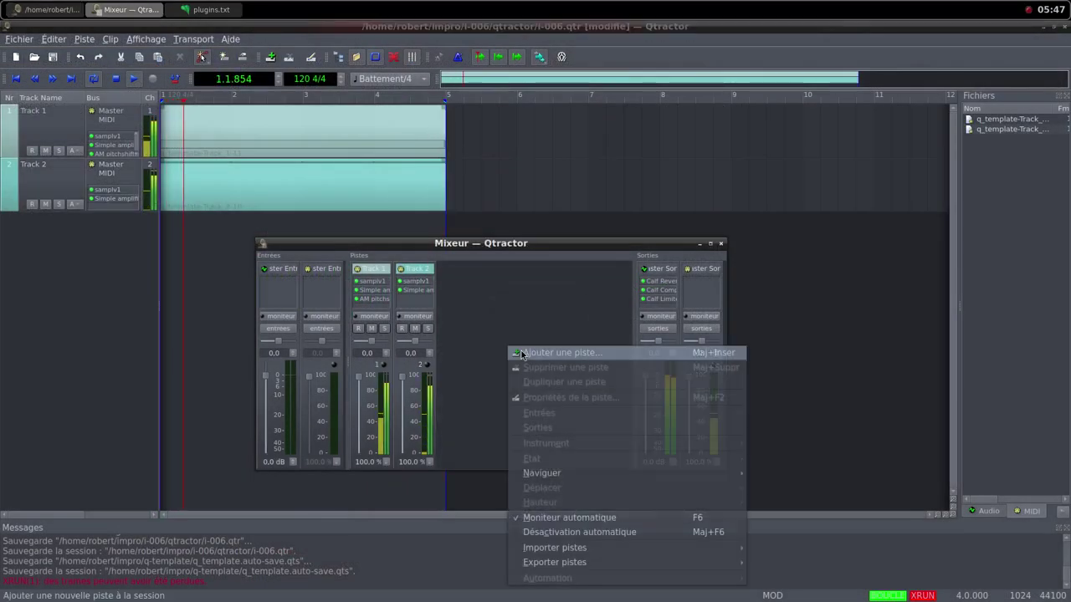
pyautogui.click(528, 354)
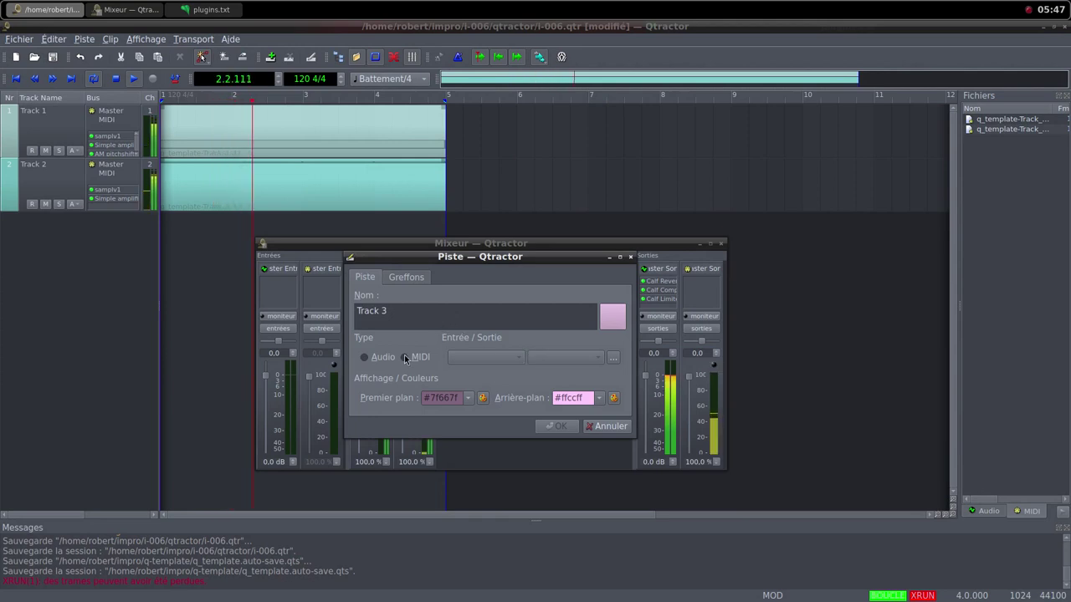
pyautogui.click(405, 357)
# Add the samplv1 plugin to the new track, filtering the LV2 list by "sam".
pyautogui.click(407, 278)
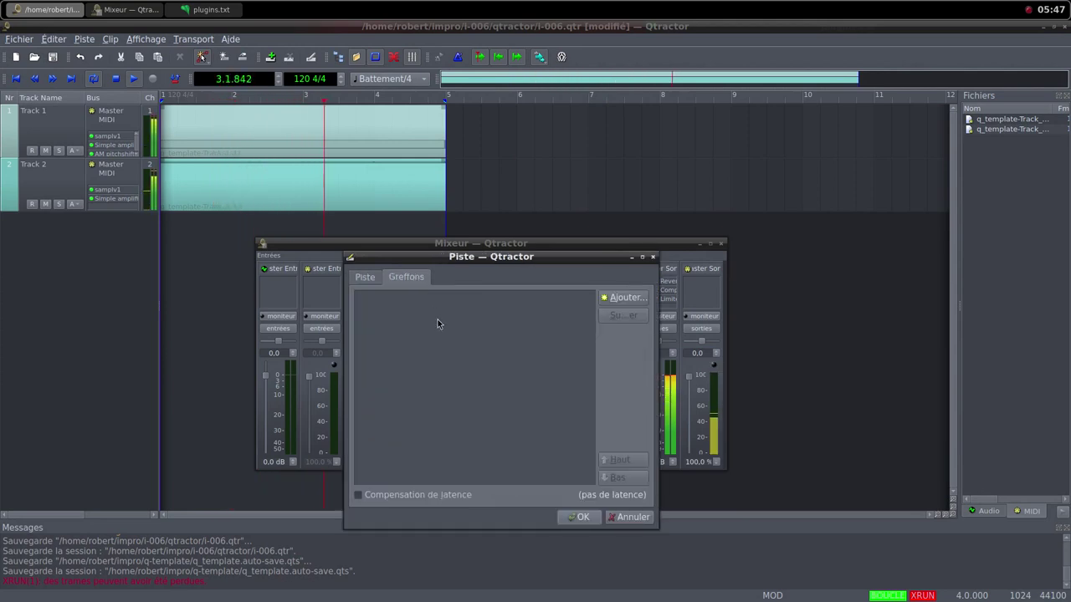
pyautogui.click(623, 297)
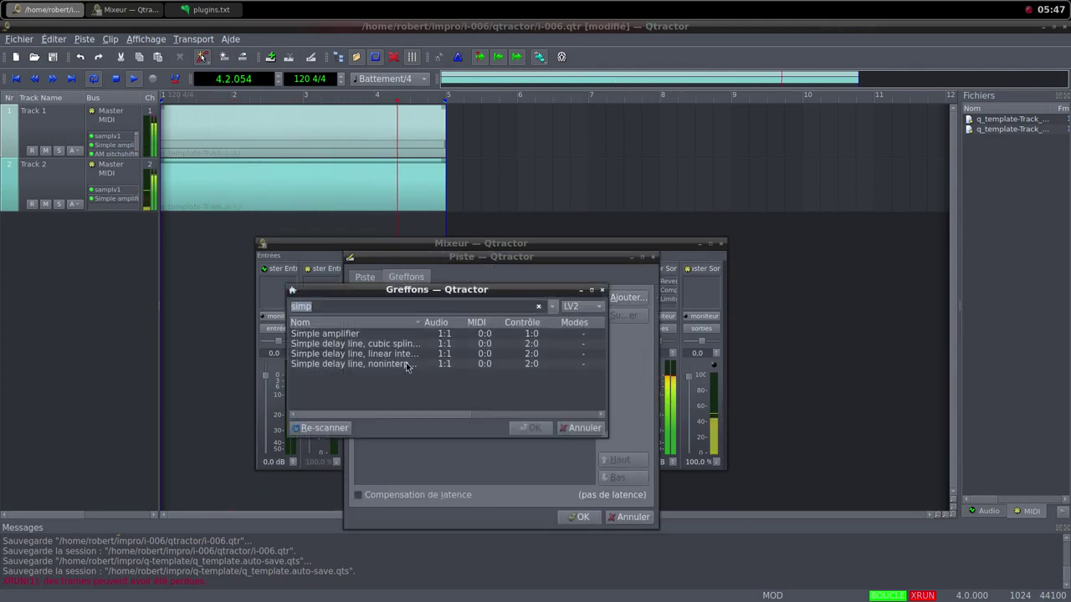
pyautogui.write('sam')
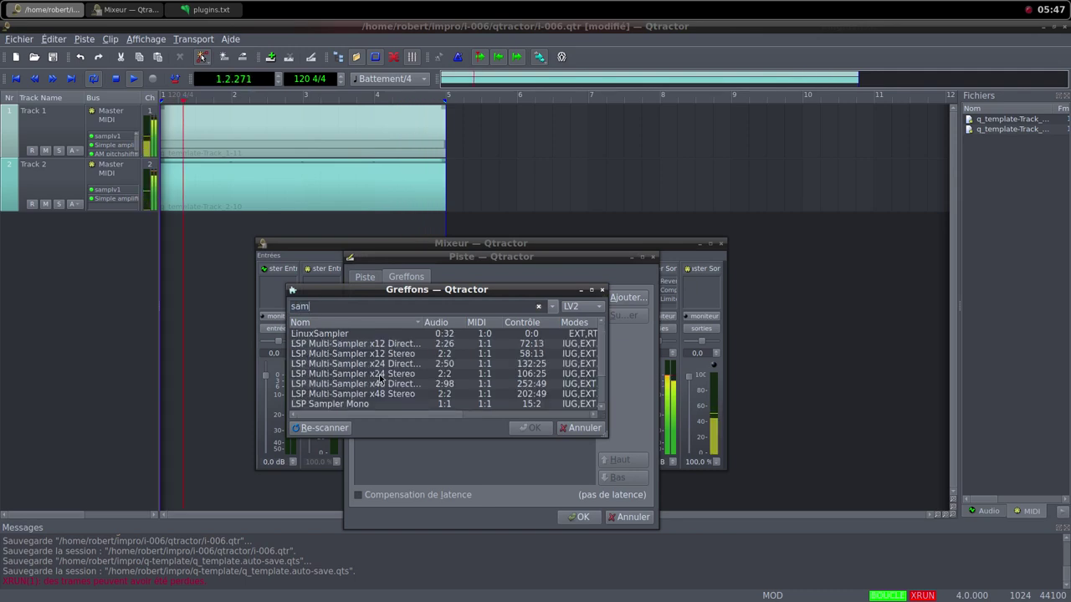
pyautogui.scroll(-2, 380, 378)
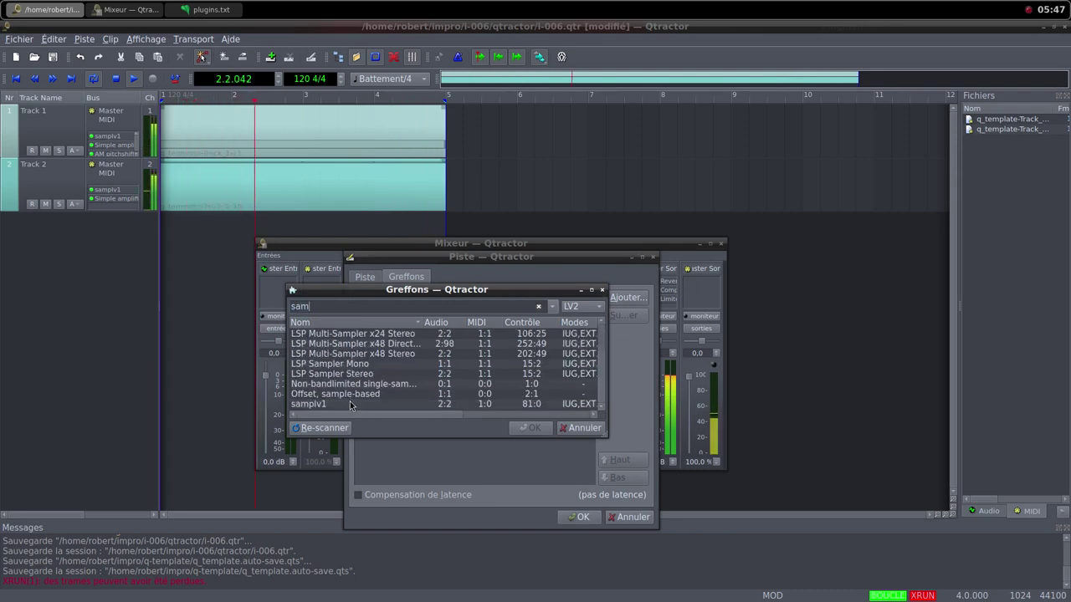
pyautogui.doubleClick(350, 404)
# Load the downloaded yu.wav sample from the i-006/samples folder into Track 3's samplv1.
pyautogui.doubleClick(405, 246)
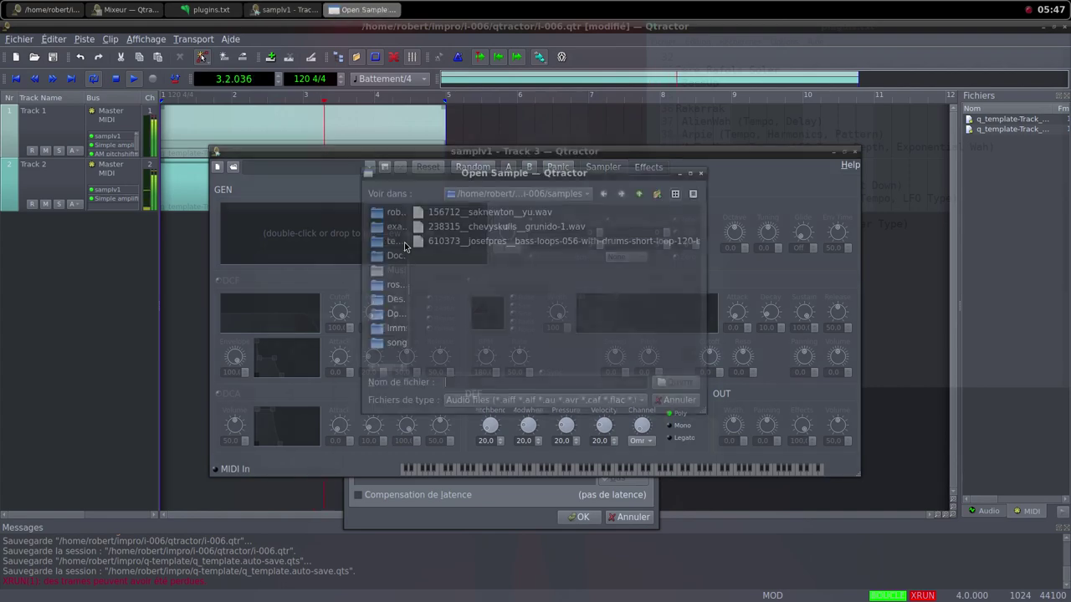
pyautogui.click(502, 215)
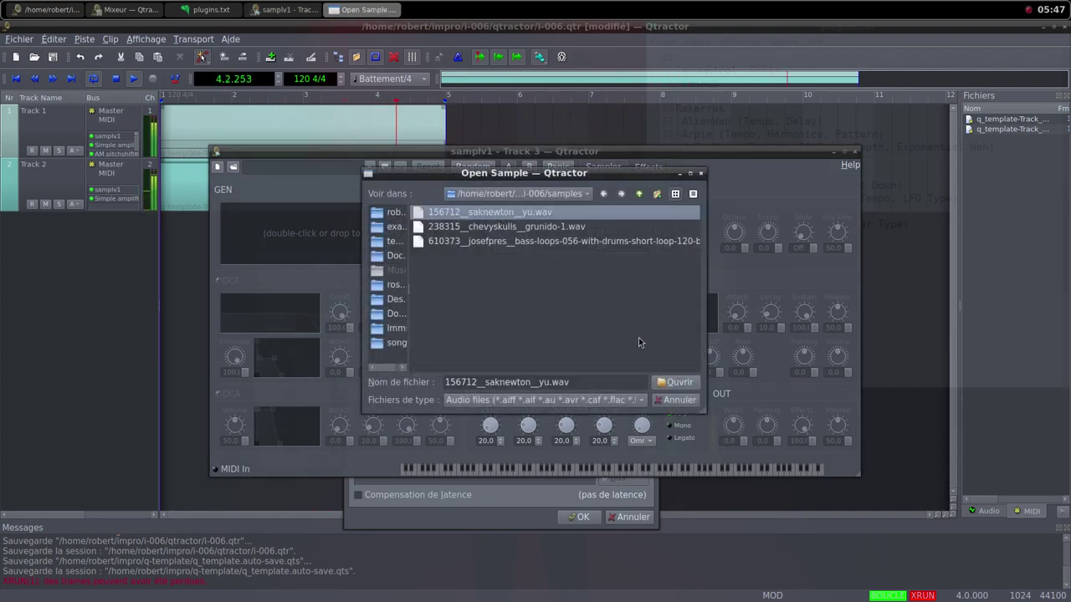
pyautogui.click(676, 382)
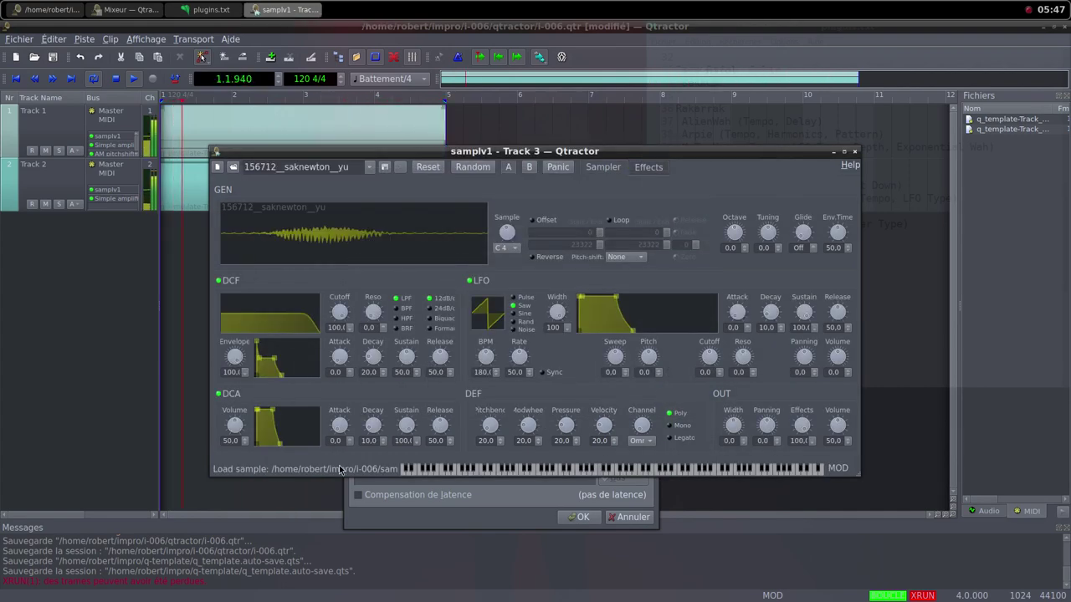
# Set samplv1's DCA Volume and OUT Volume to 100, close the plugin, and confirm the new track.
pyautogui.moveTo(234, 435); pyautogui.dragTo(242, 430)
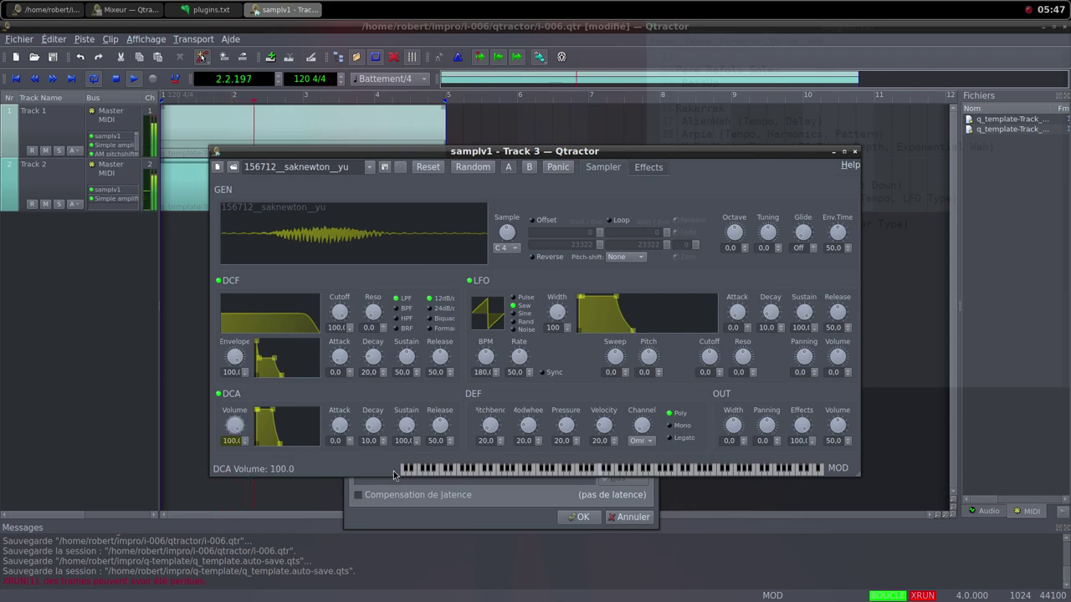
pyautogui.moveTo(845, 421); pyautogui.dragTo(845, 442)
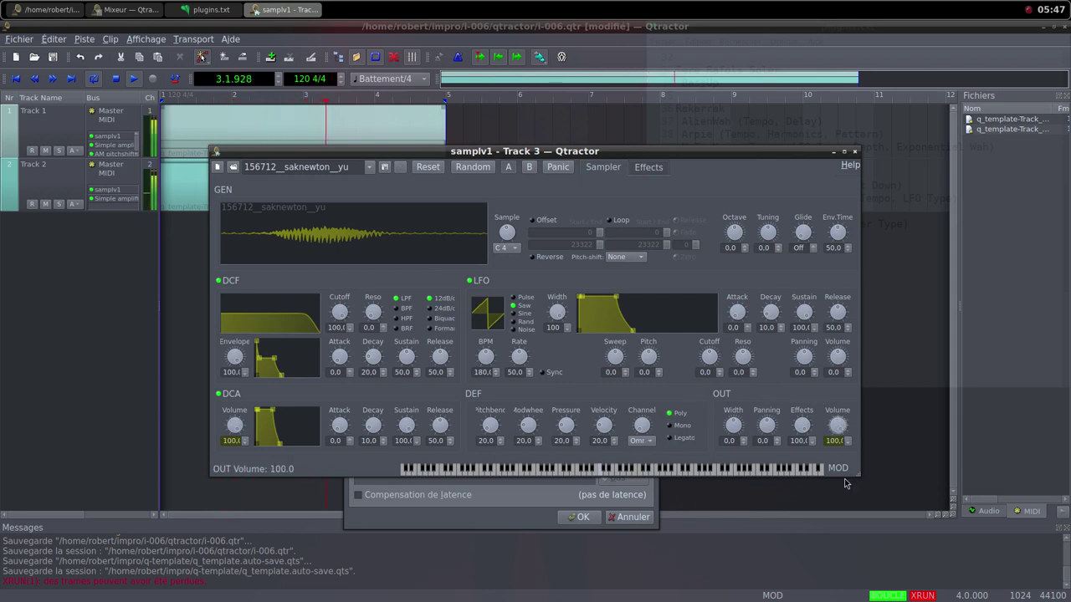
pyautogui.click(854, 152)
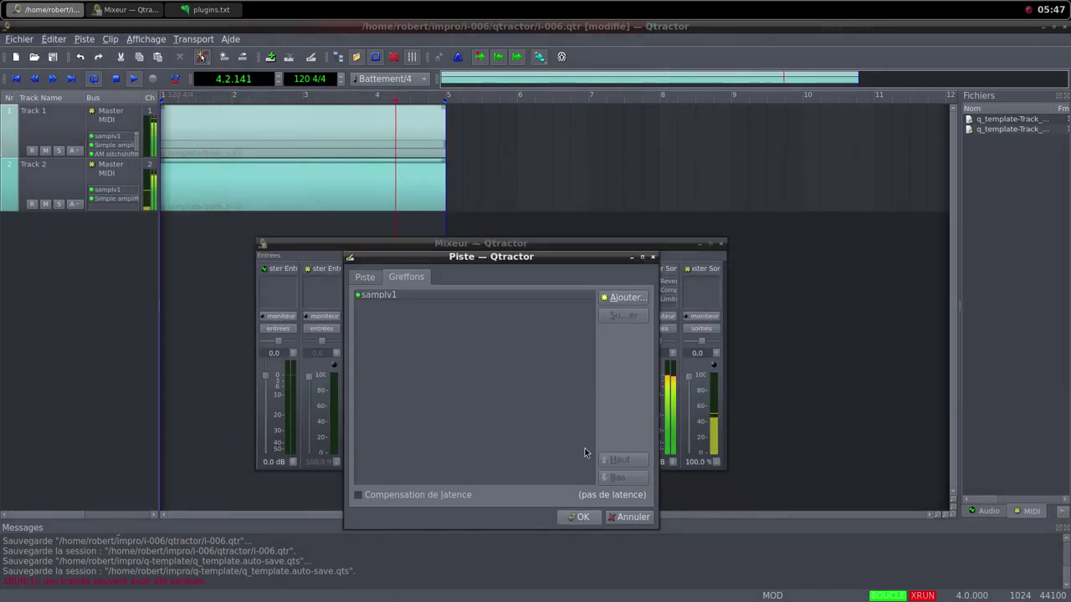
pyautogui.click(578, 517)
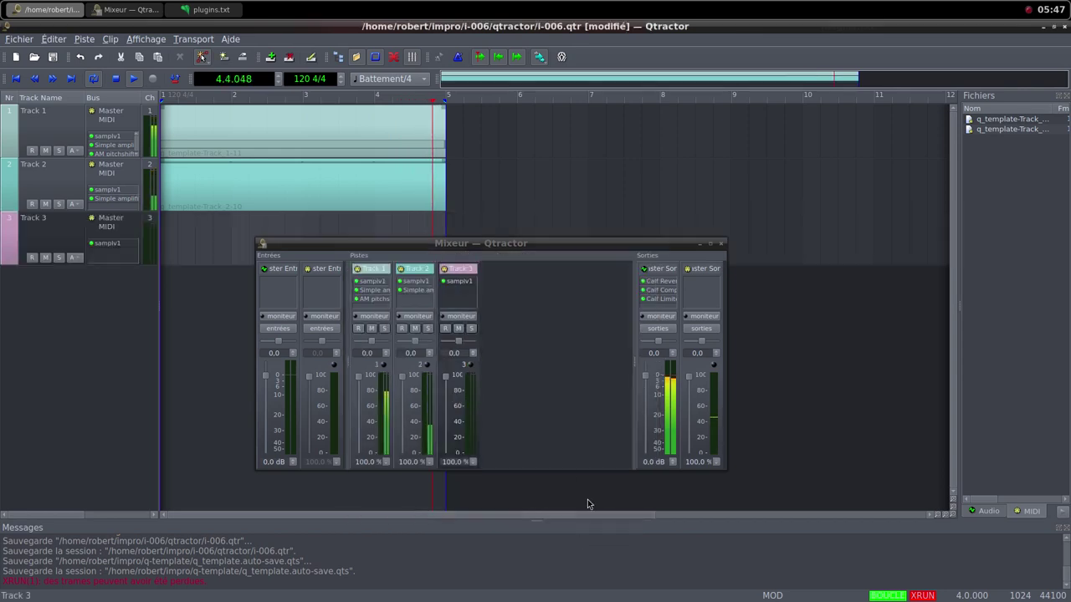
# Lower Track 3's level to 0 % and create a new MIDI clip on it.
pyautogui.click(458, 382)
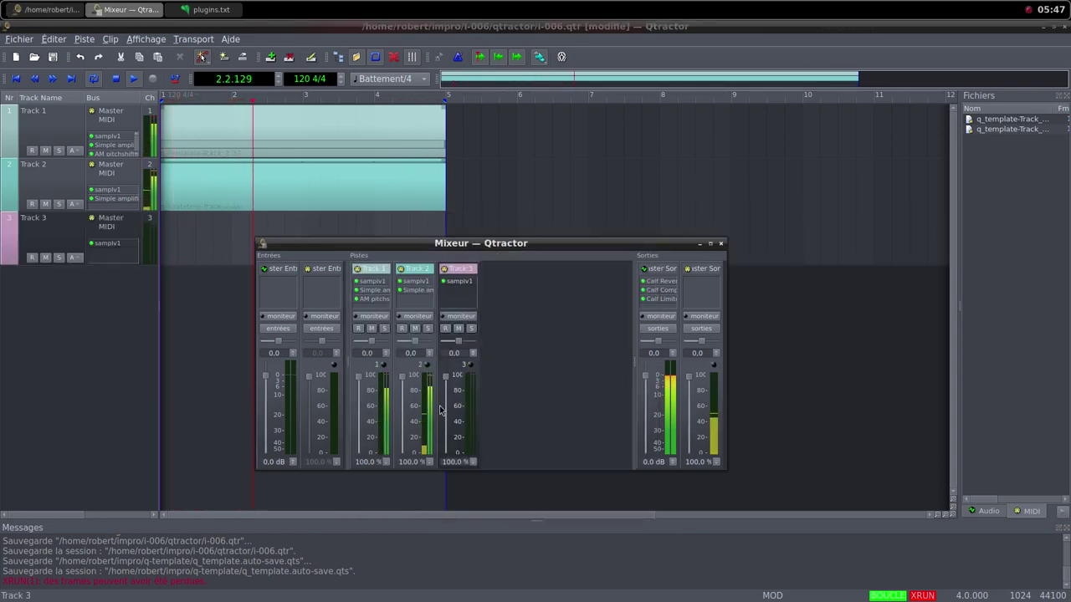
pyautogui.moveTo(445, 377); pyautogui.dragTo(445, 456)
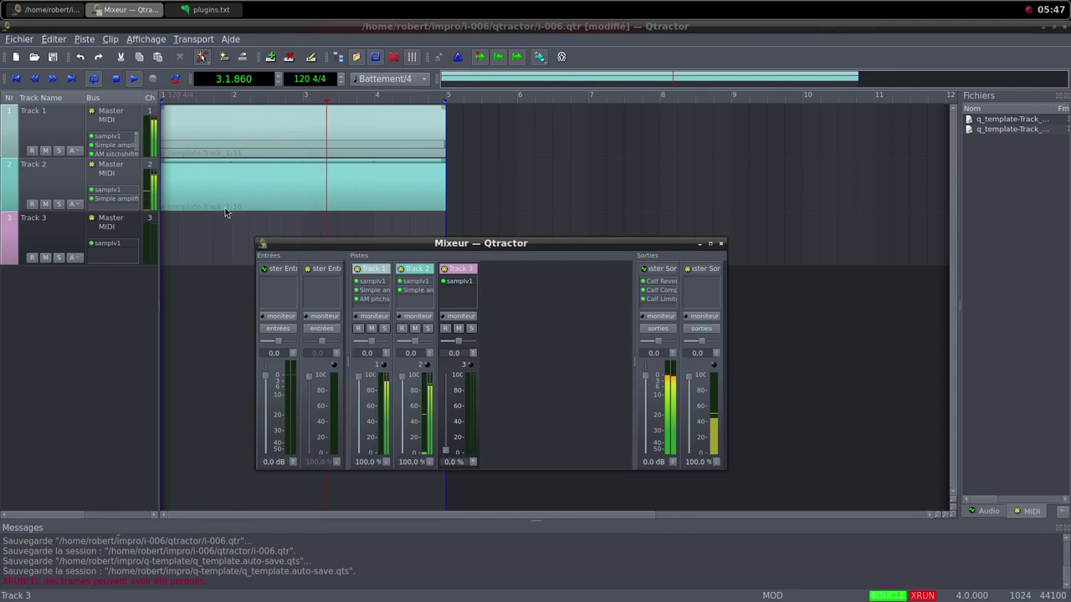
pyautogui.rightClick(223, 229)
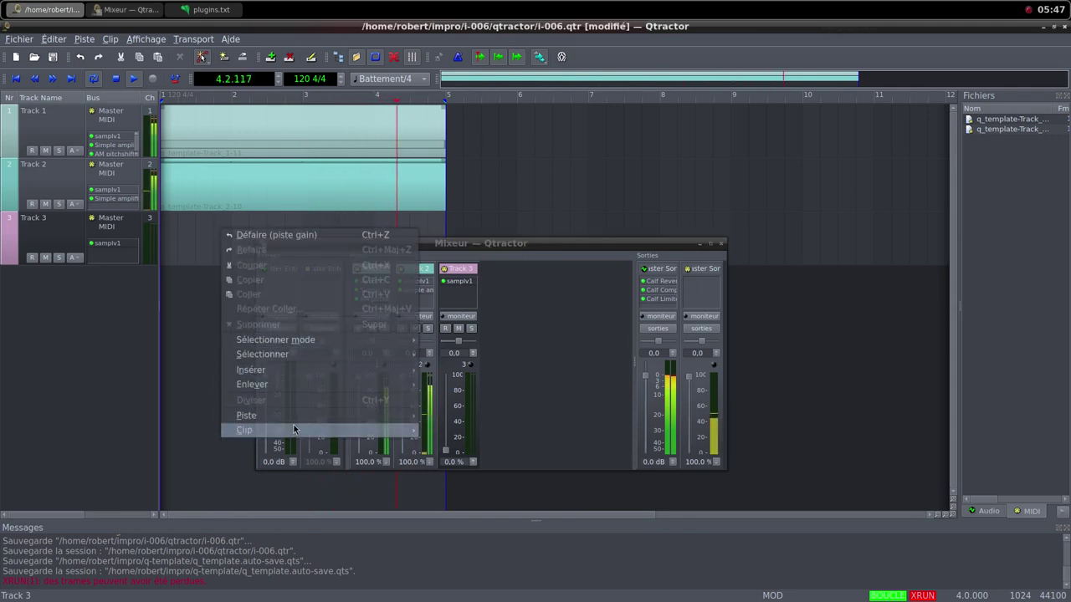
pyautogui.moveTo(293, 429)
pyautogui.click(452, 383)
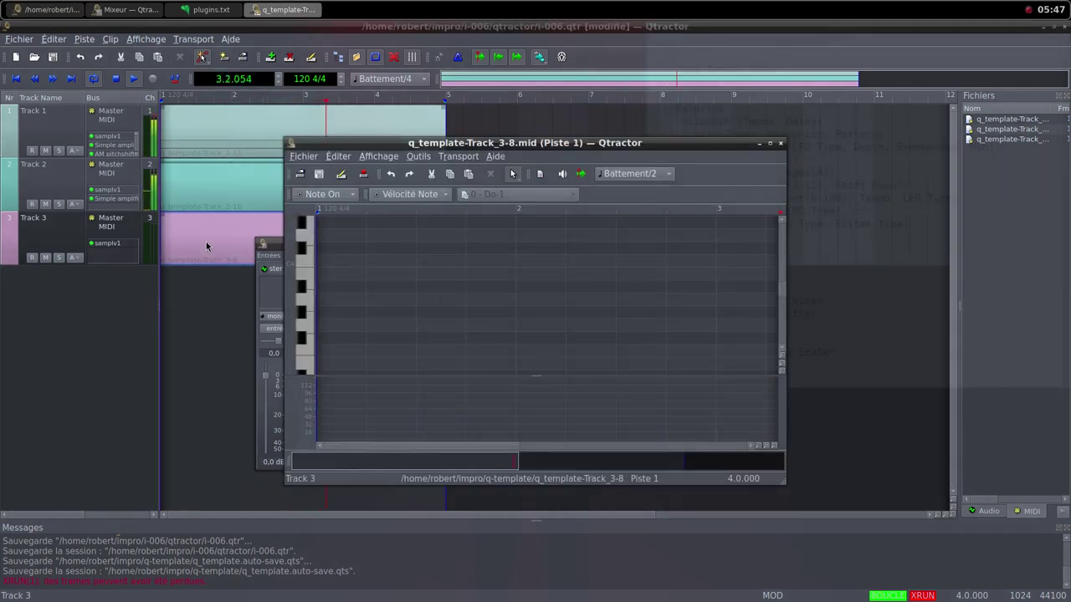
# Draw one-beat C3 notes on beats 1 and 3 of all four bars in Track 3's clip, and close the MIDI editor.
pyautogui.click(770, 144)
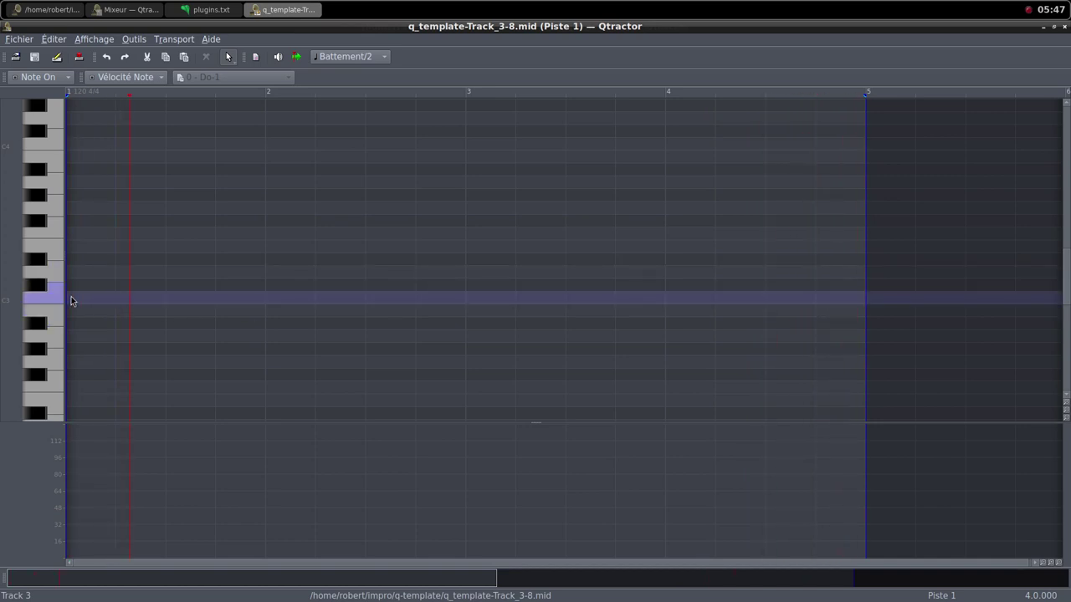
pyautogui.click(229, 57)
pyautogui.click(251, 102)
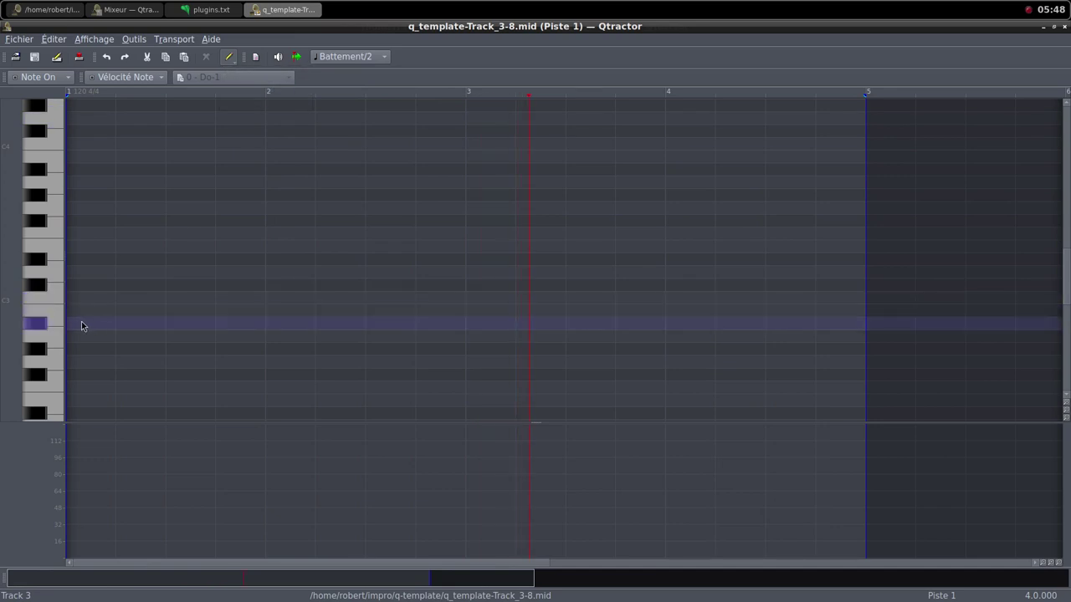
pyautogui.moveTo(75, 299); pyautogui.dragTo(97, 299)
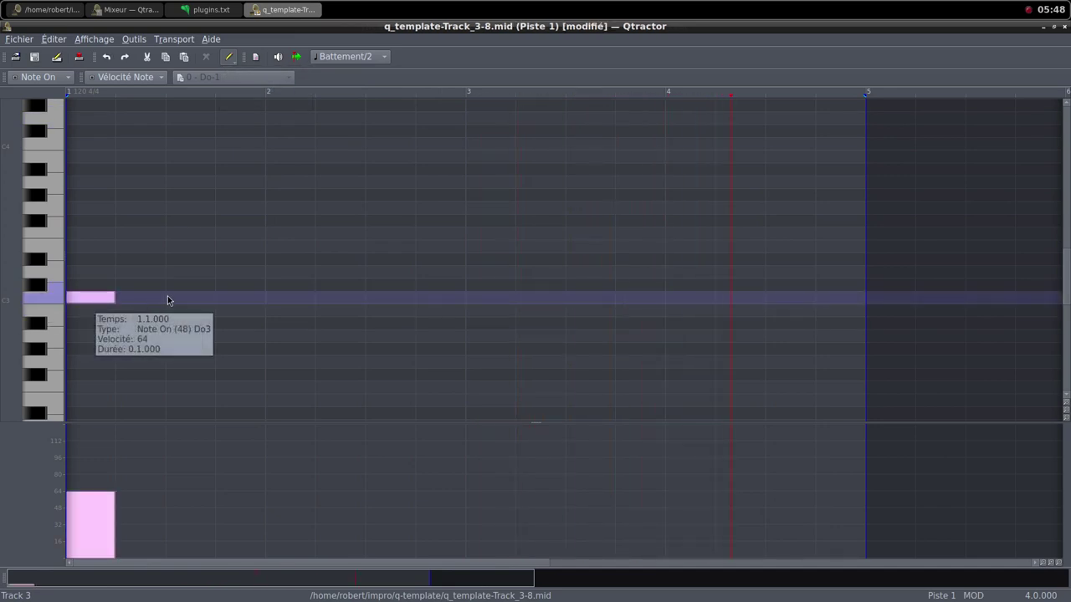
pyautogui.moveTo(170, 298); pyautogui.dragTo(201, 299)
pyautogui.moveTo(270, 298); pyautogui.dragTo(413, 300)
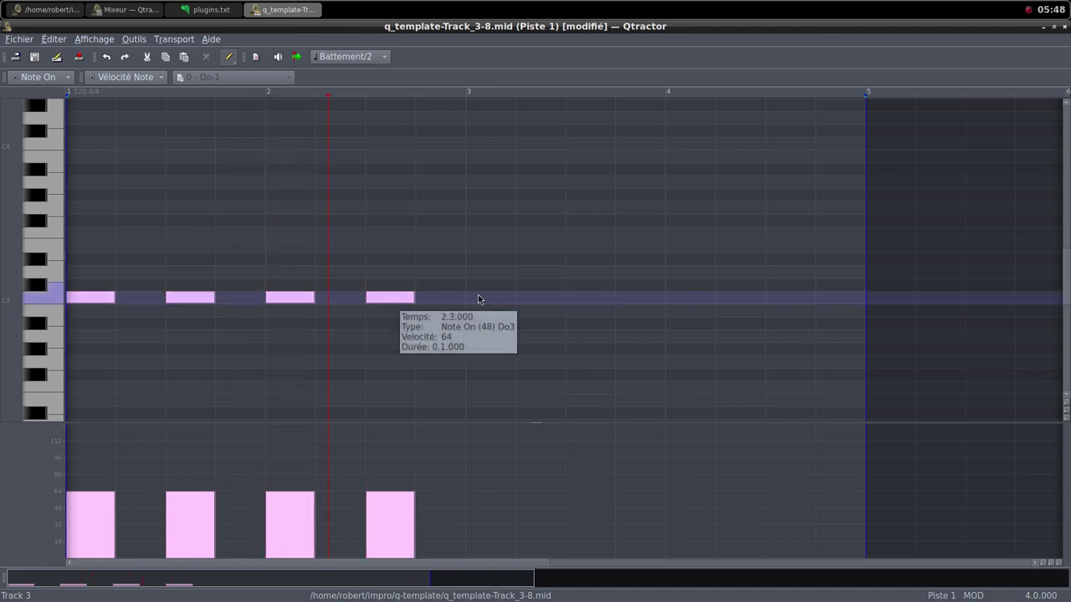
pyautogui.moveTo(480, 299); pyautogui.dragTo(814, 297)
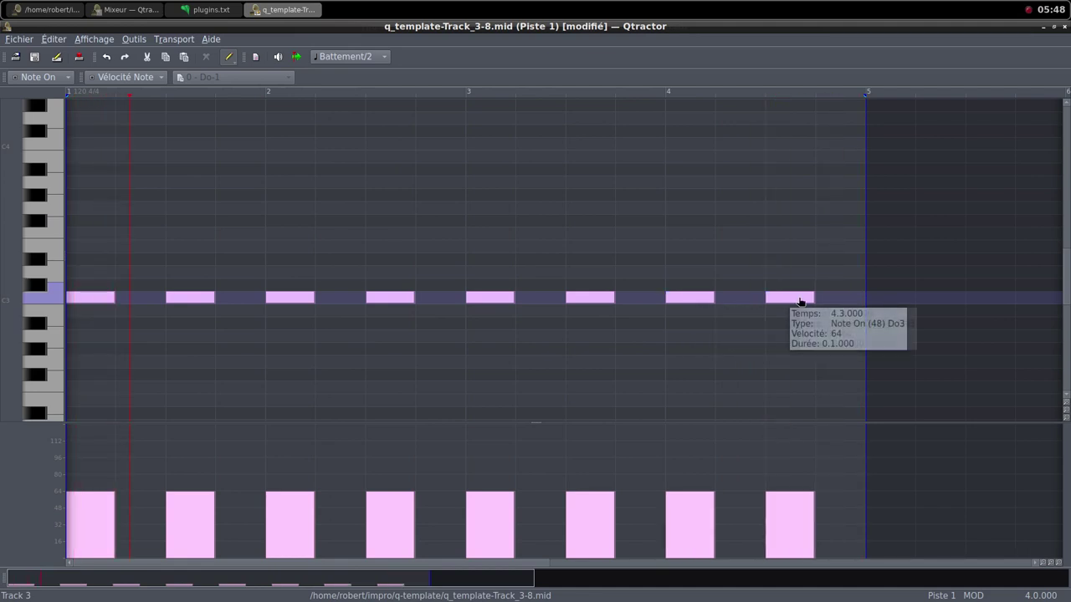
pyautogui.click(1054, 27)
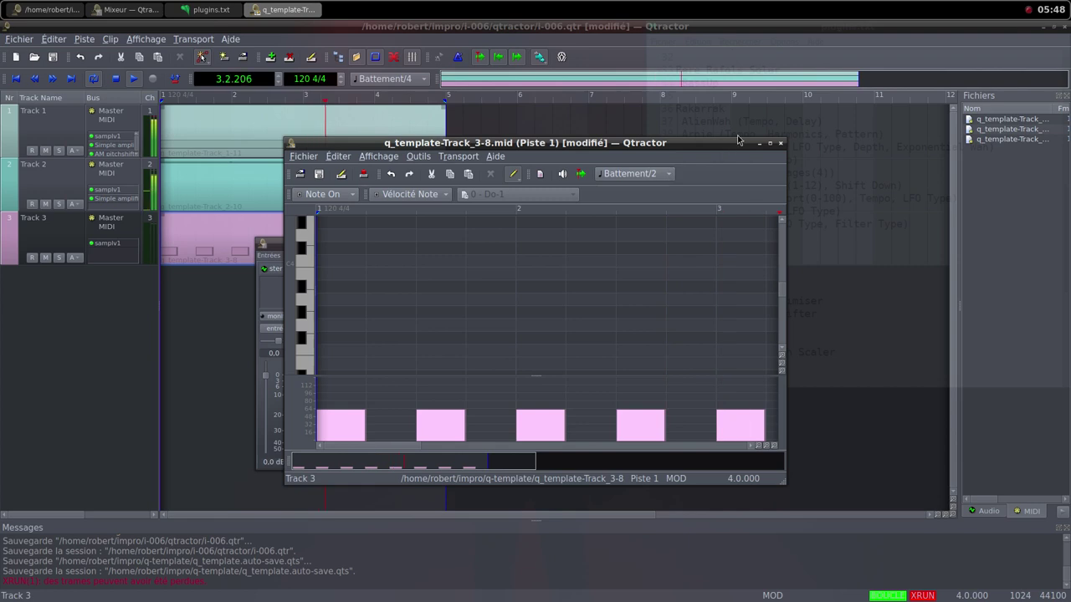
pyautogui.click(779, 144)
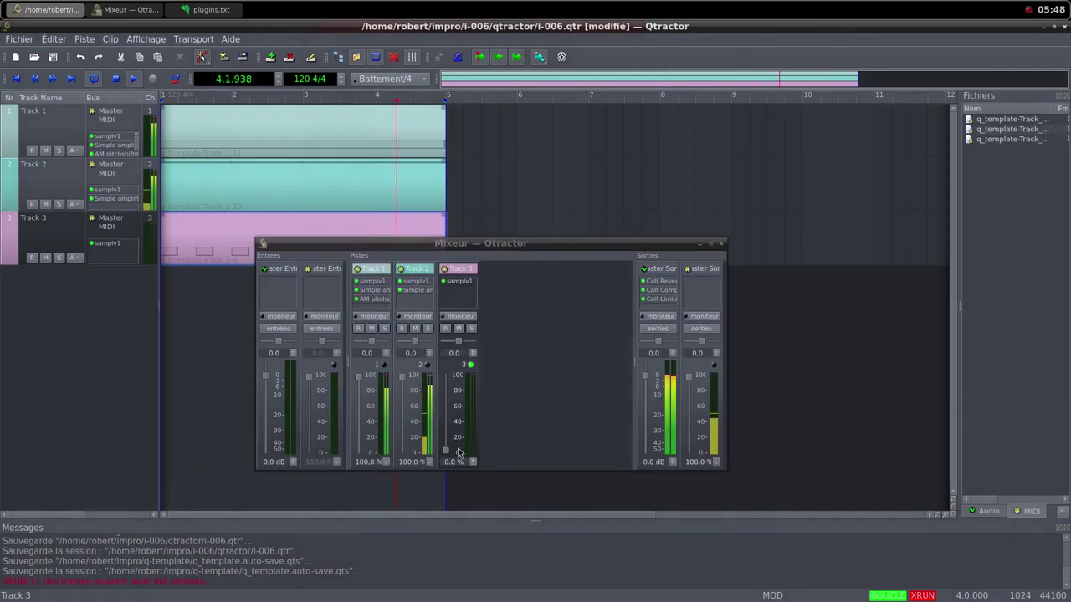
# Raise Track 3's level to 100 % and add the Simple amplifier plugin to it, filtering the LV2 list by "simp".
pyautogui.moveTo(443, 456); pyautogui.dragTo(446, 372)
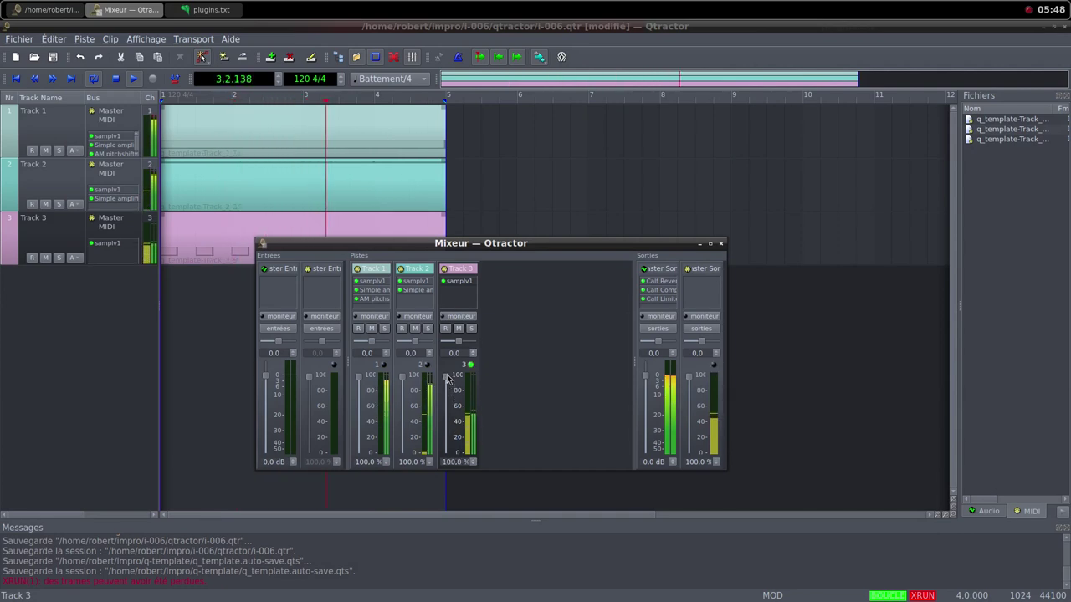
pyautogui.rightClick(444, 293)
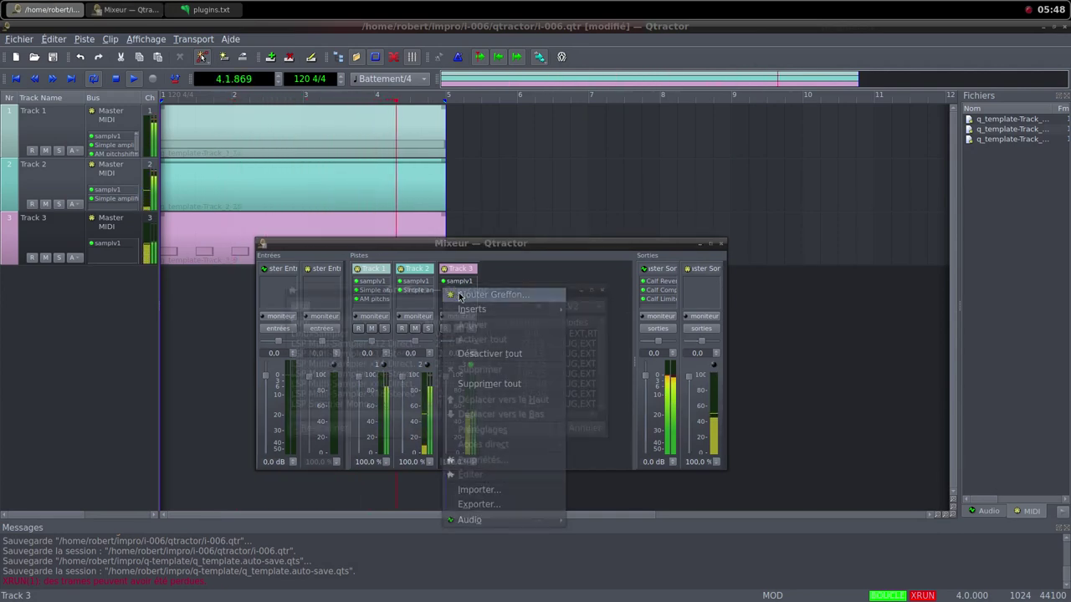
pyautogui.click(469, 295)
pyautogui.write('simp')
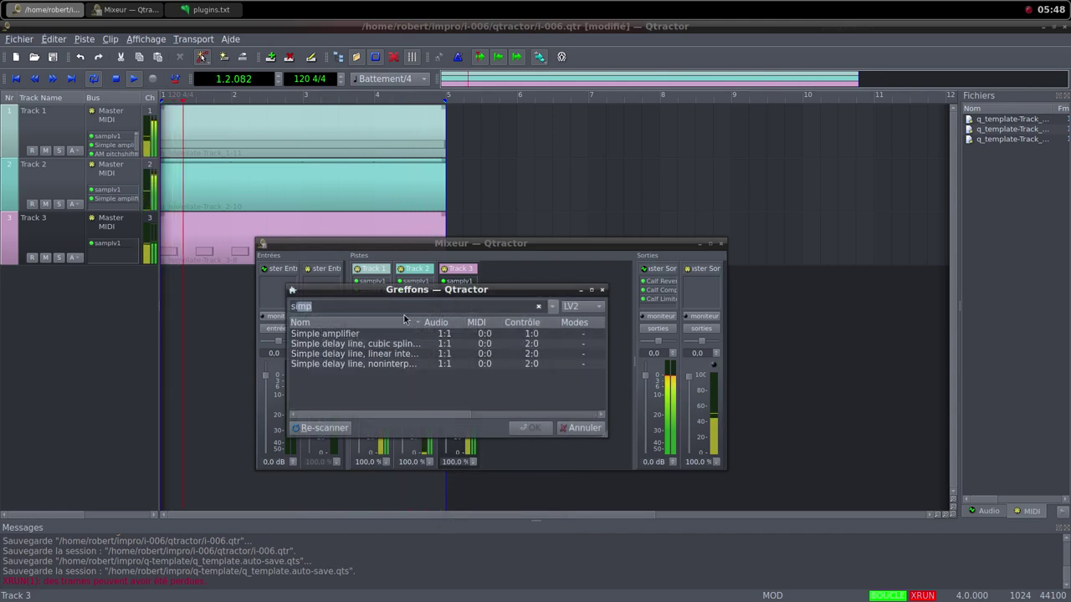
pyautogui.doubleClick(360, 333)
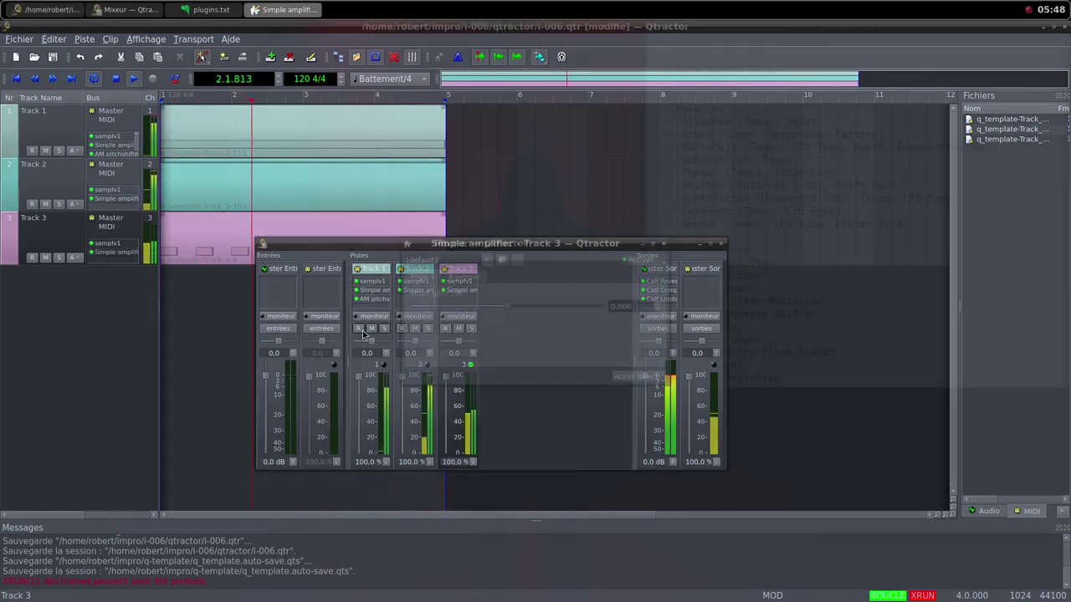
# Set Track 3's Simple amplifier gain to 14.742 dB and lower Track 2's level to 0.8 %.
pyautogui.moveTo(552, 243); pyautogui.dragTo(678, 245)
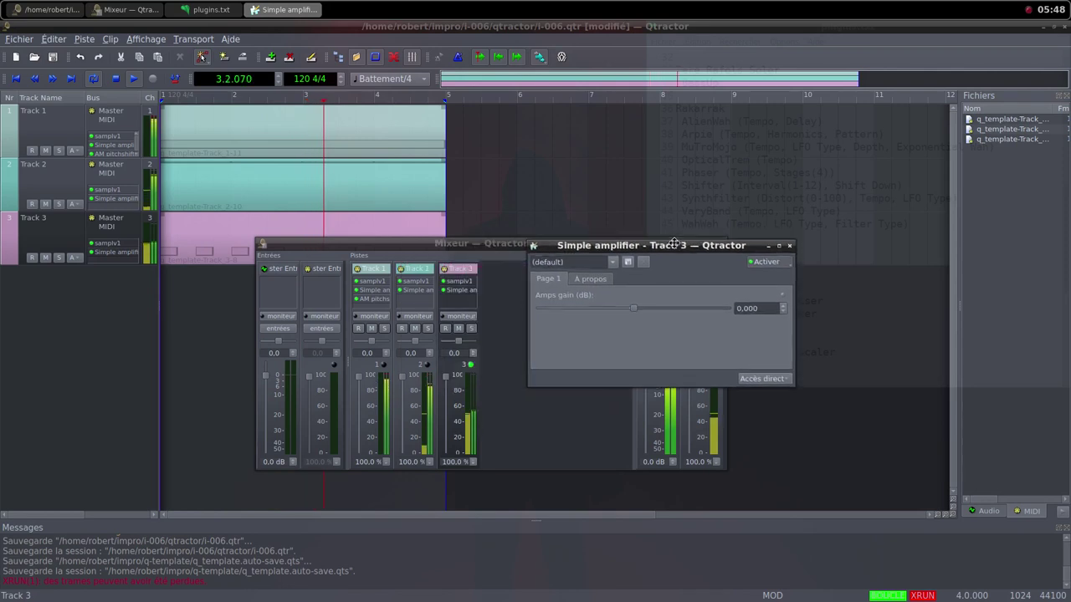
pyautogui.moveTo(636, 310); pyautogui.dragTo(655, 313)
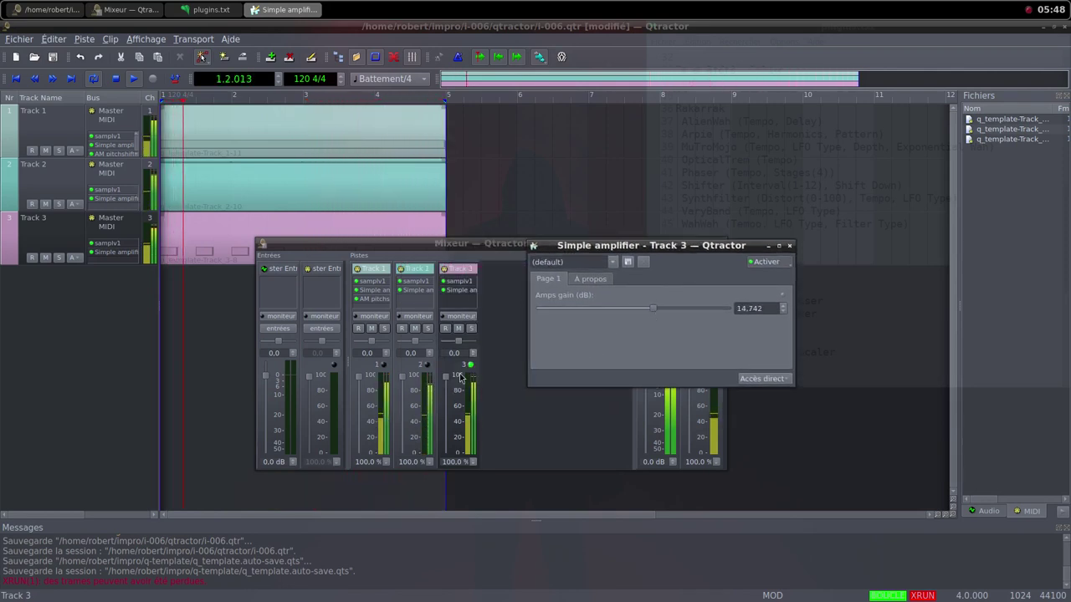
pyautogui.moveTo(404, 382); pyautogui.dragTo(423, 456)
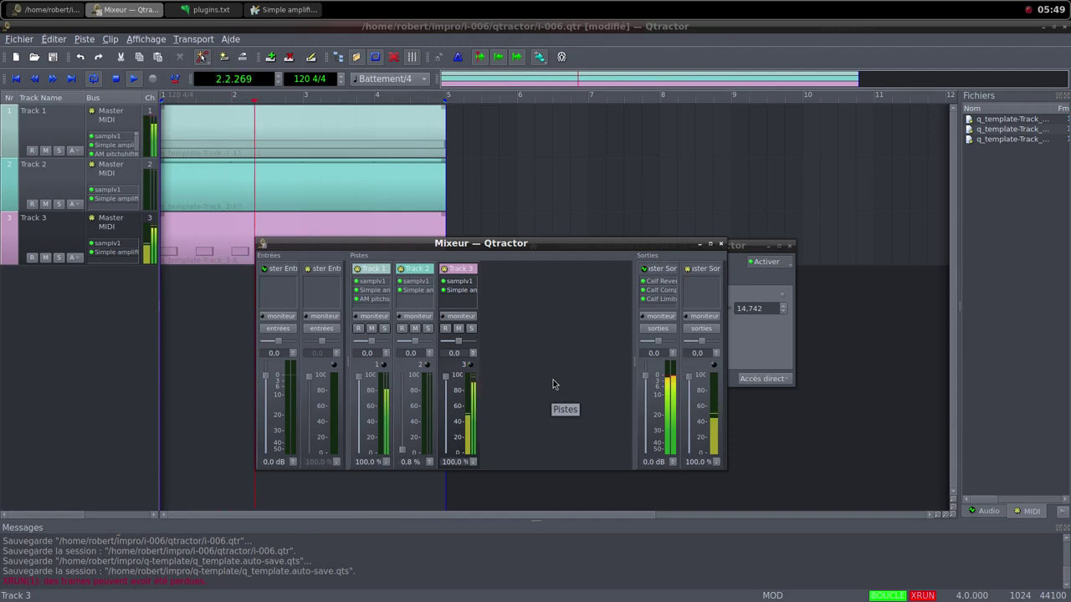
# Switch to Firefox, load another random Freesound sound, and examine its waveform, description and file details.
pyautogui.middleClick(599, 7)
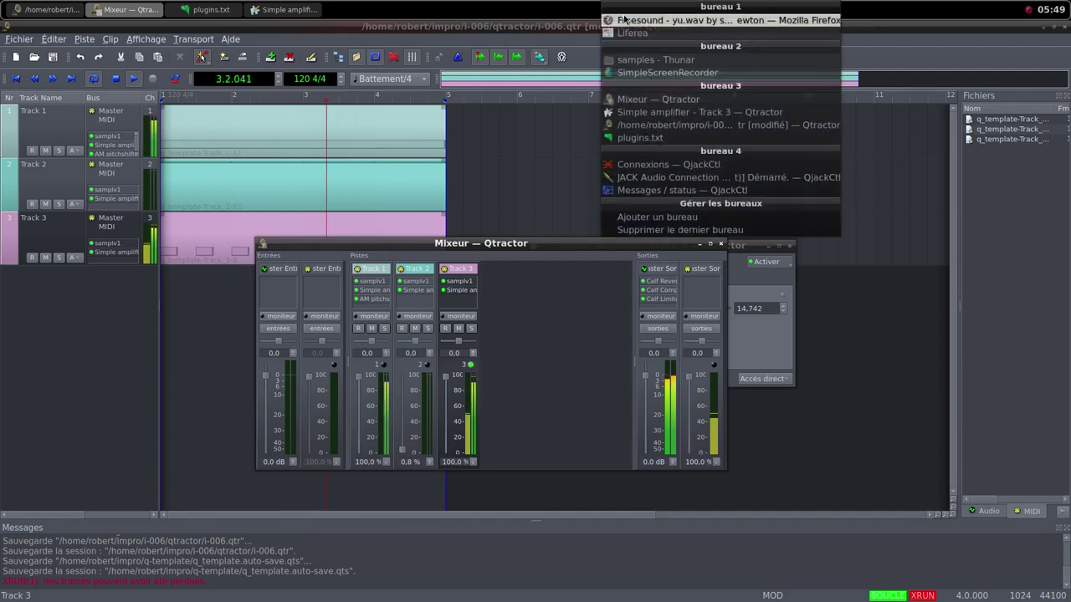
pyautogui.click(625, 20)
pyautogui.click(792, 205)
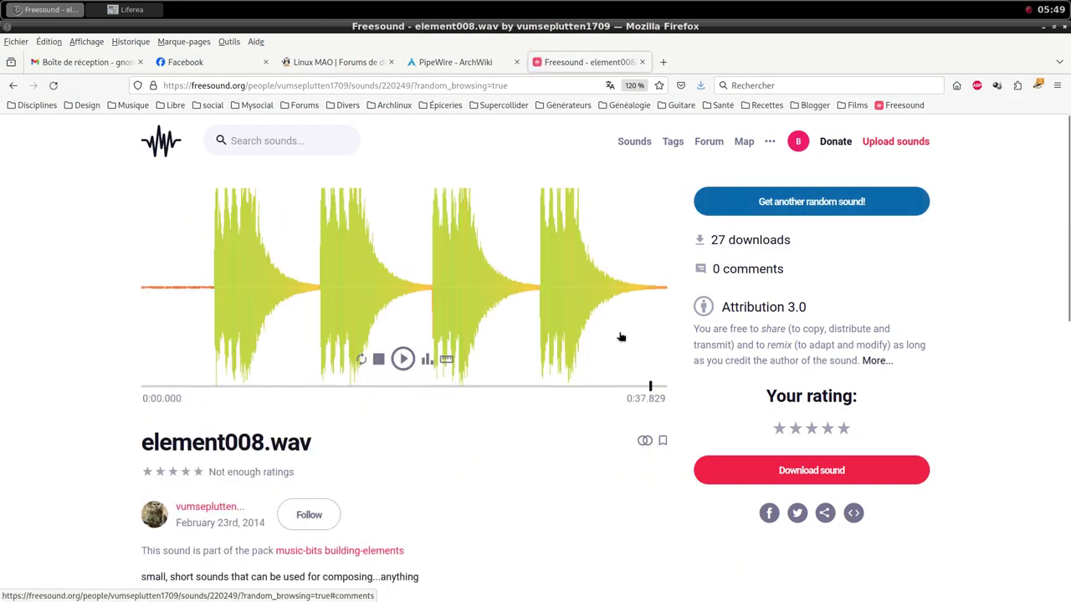
pyautogui.scroll(-2, 388, 463)
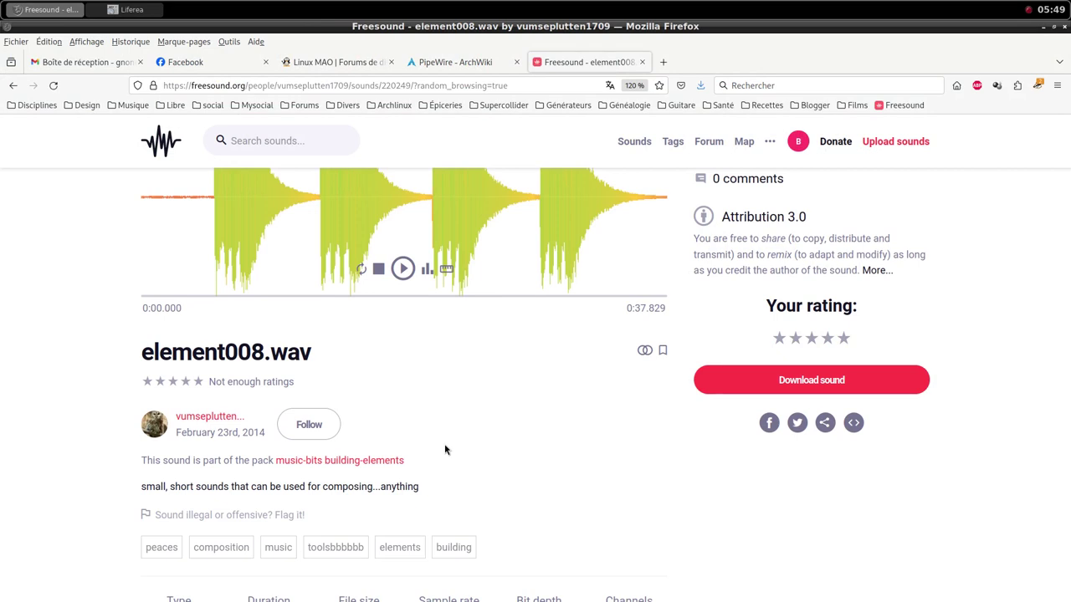
pyautogui.scroll(-2, 445, 450)
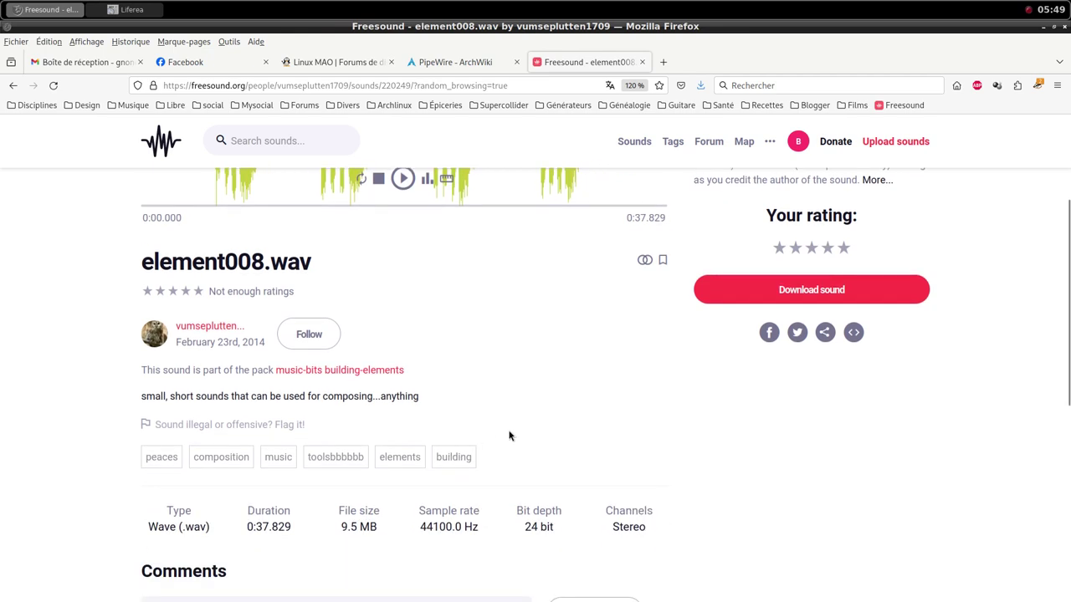
pyautogui.scroll(2, 515, 434)
pyautogui.scroll(-2, 515, 434)
pyautogui.scroll(2, 753, 418)
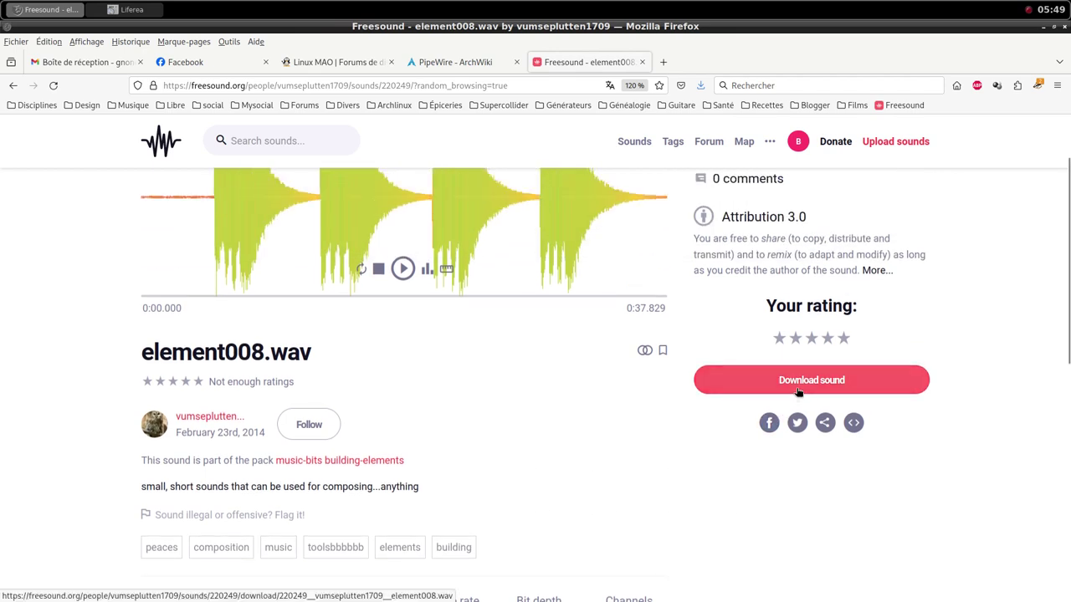
# Download element008.wav into the i-006/samples folder and dismiss the donation request.
pyautogui.click(798, 390)
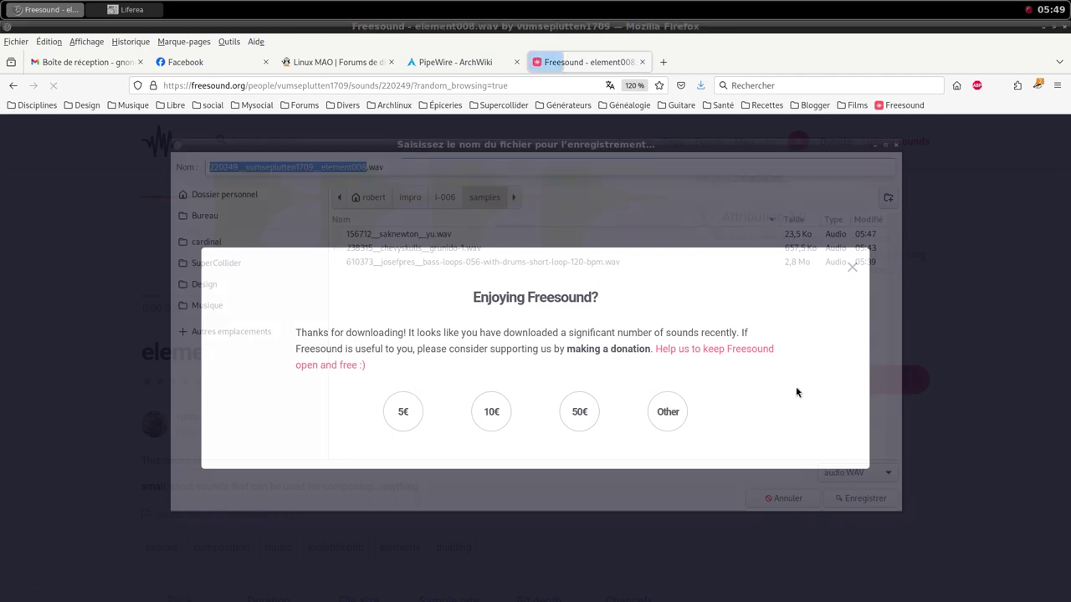
pyautogui.click(865, 499)
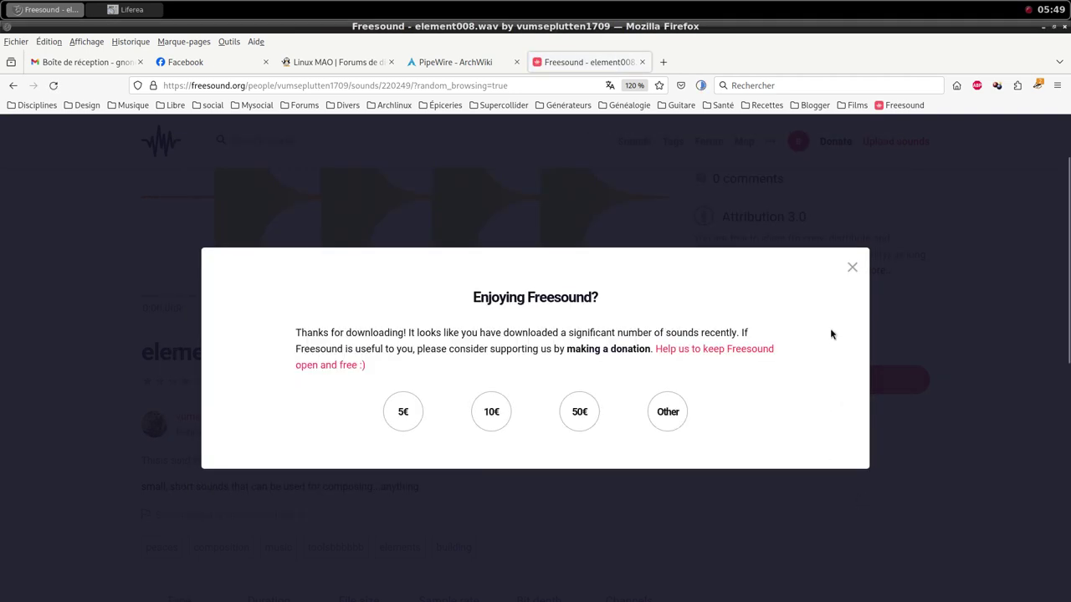
pyautogui.click(850, 267)
# Switch back to the Qtractor mixer and start a new track, Track 4, with its type set to MIDI.
pyautogui.middleClick(496, 6)
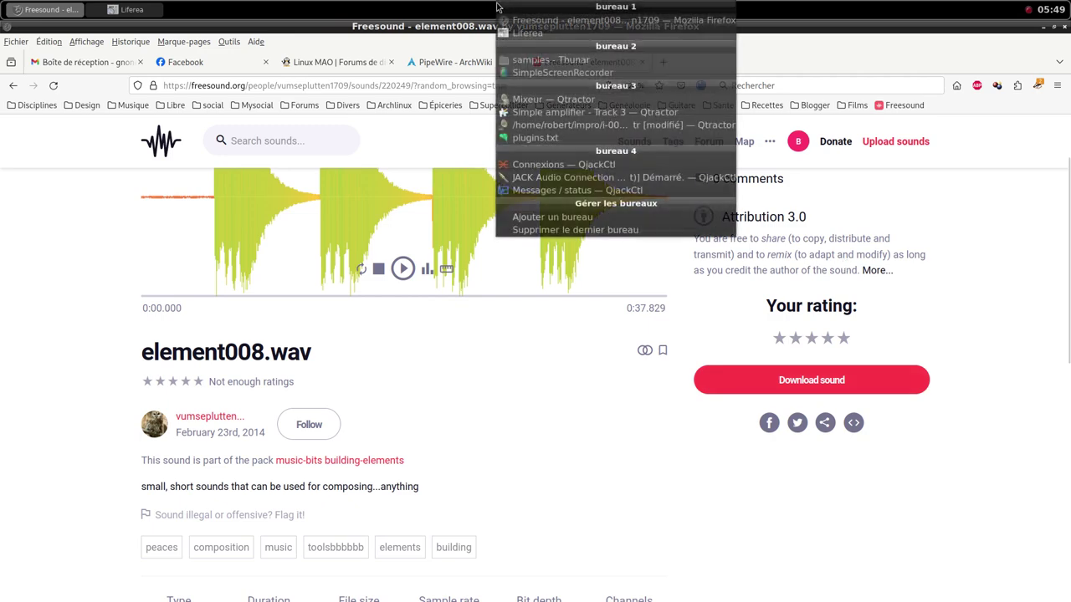
pyautogui.click(532, 101)
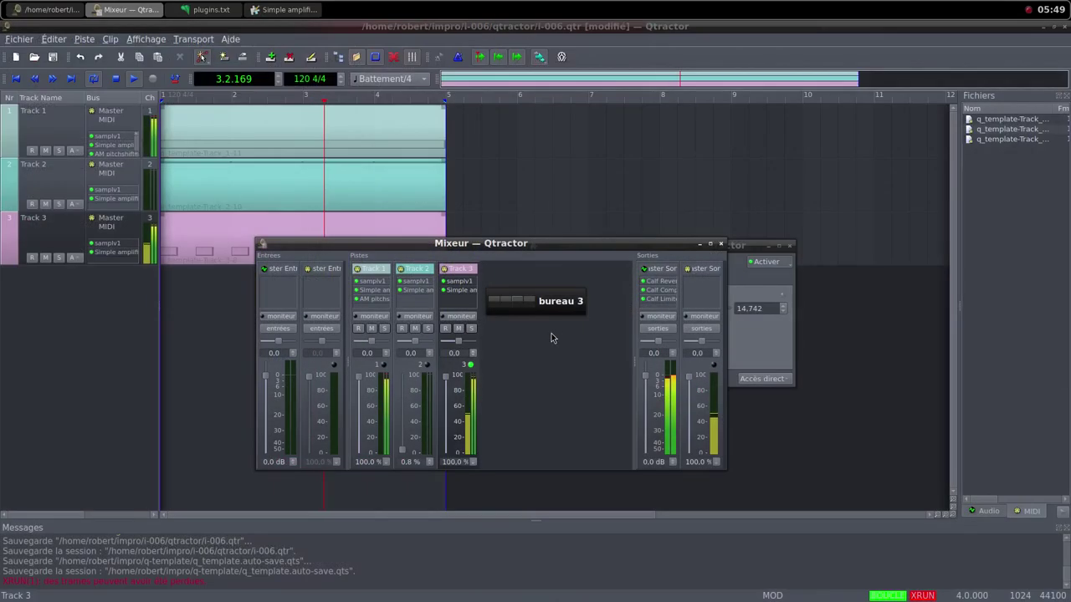
pyautogui.rightClick(524, 354)
pyautogui.click(540, 359)
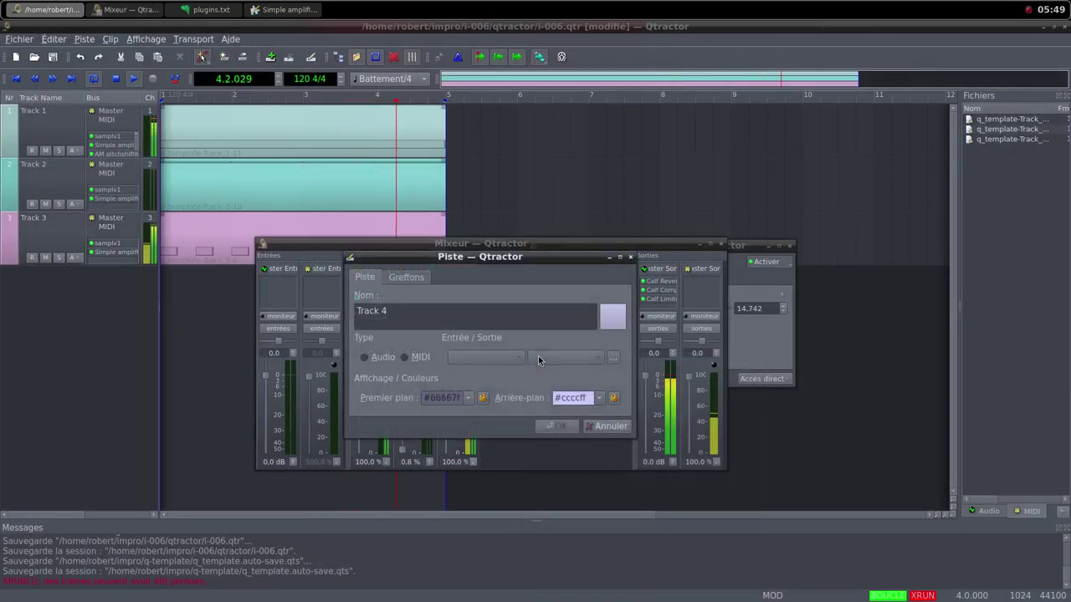
pyautogui.click(405, 357)
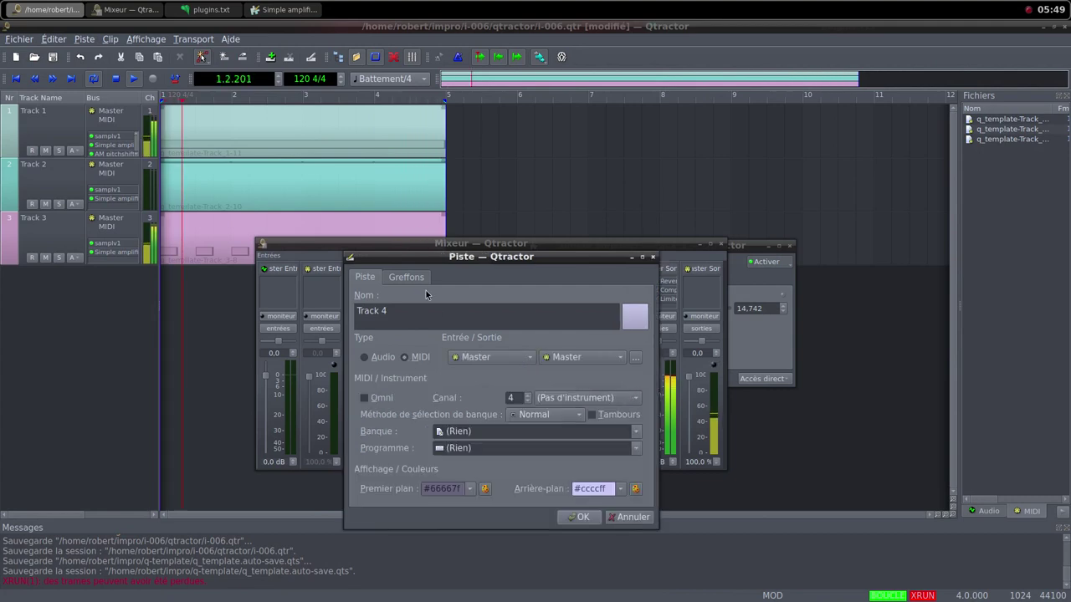
# Add the samplv1 plugin to Track 4, filtering the LV2 plugin list by "sam".
pyautogui.click(411, 283)
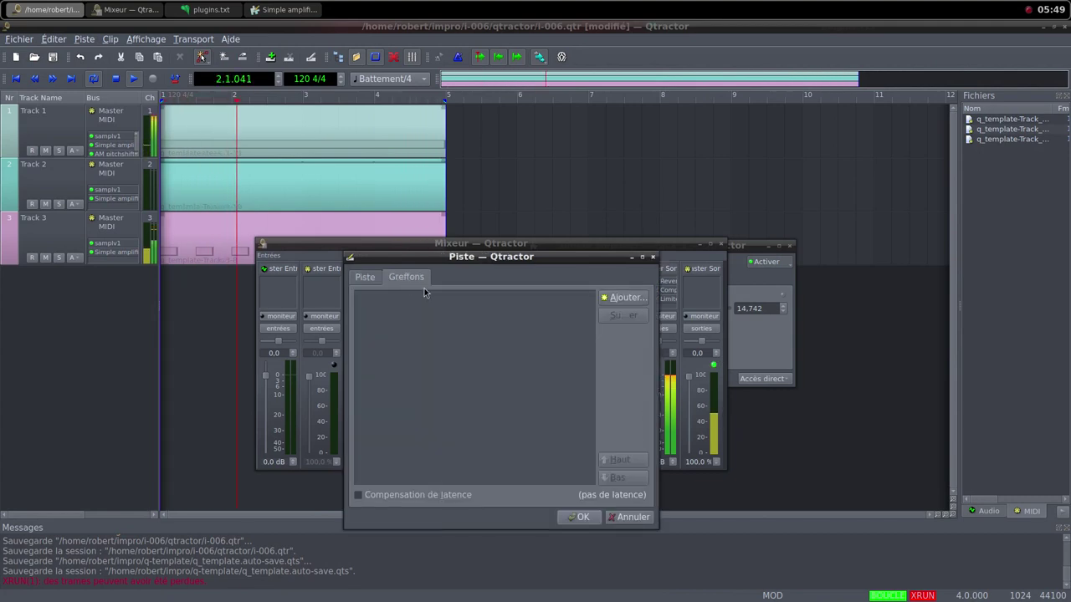
pyautogui.click(622, 297)
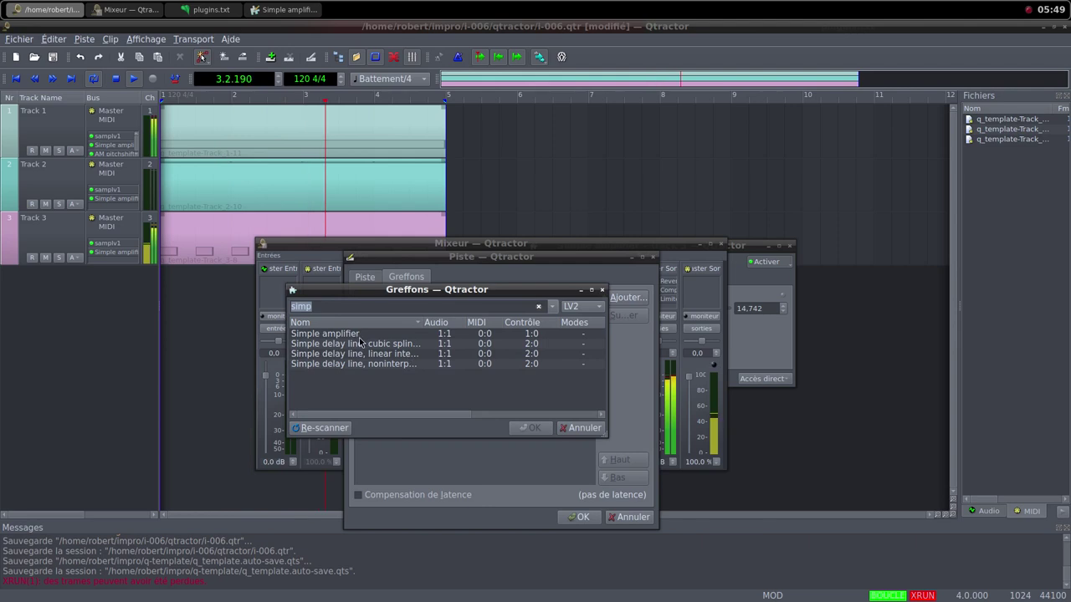
pyautogui.write('sam')
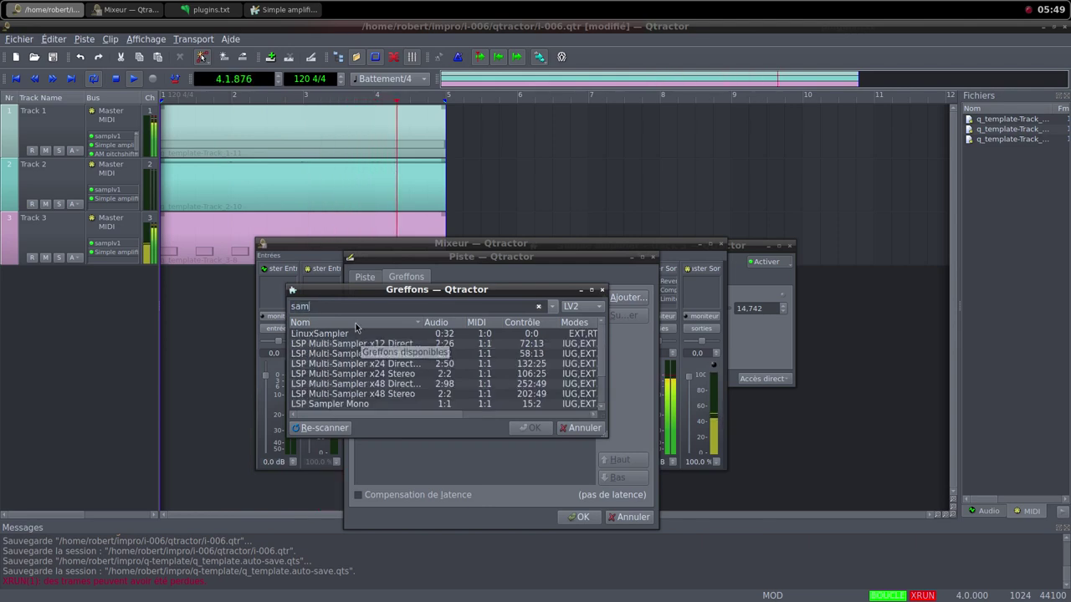
pyautogui.scroll(-2, 364, 368)
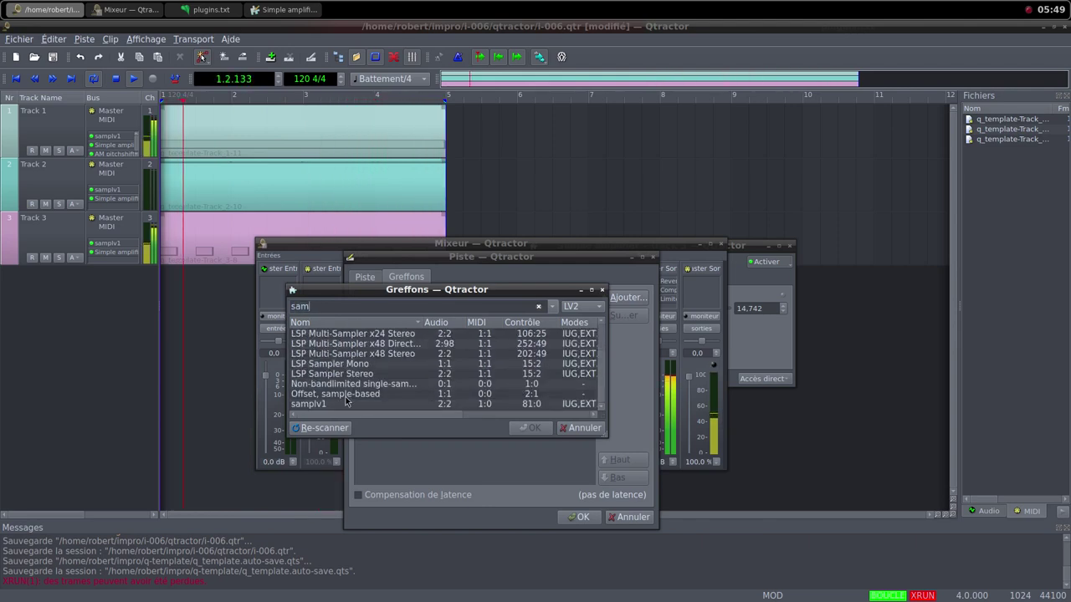
pyautogui.doubleClick(346, 403)
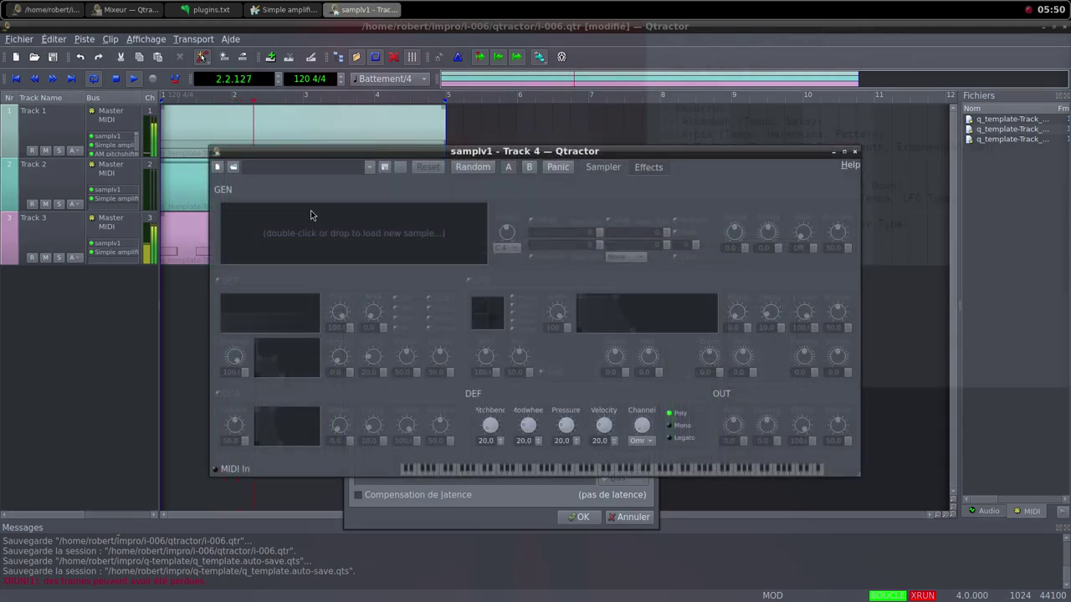
# Load element008.wav into Track 4's samplv1, set the DCA Volume and OUT Volume to 100, and close the plugin window.
pyautogui.doubleClick(313, 240)
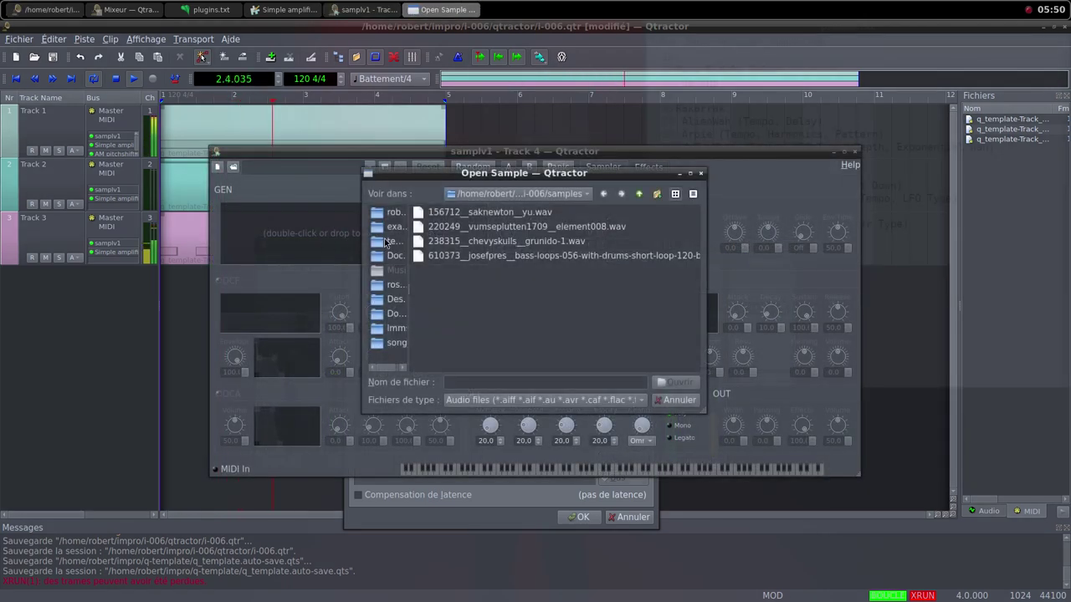
pyautogui.click(517, 226)
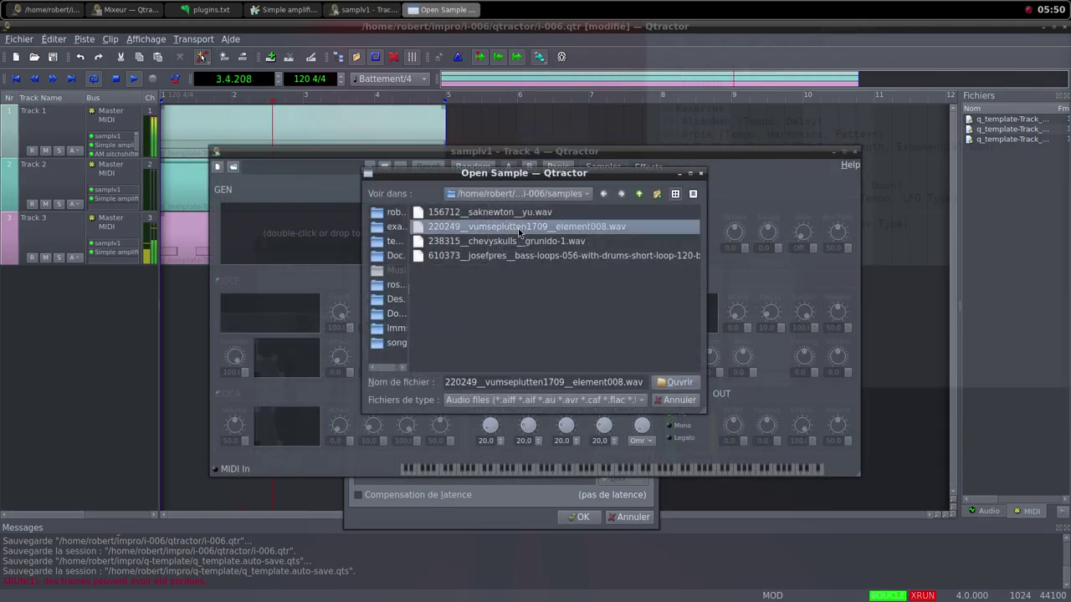
pyautogui.click(675, 382)
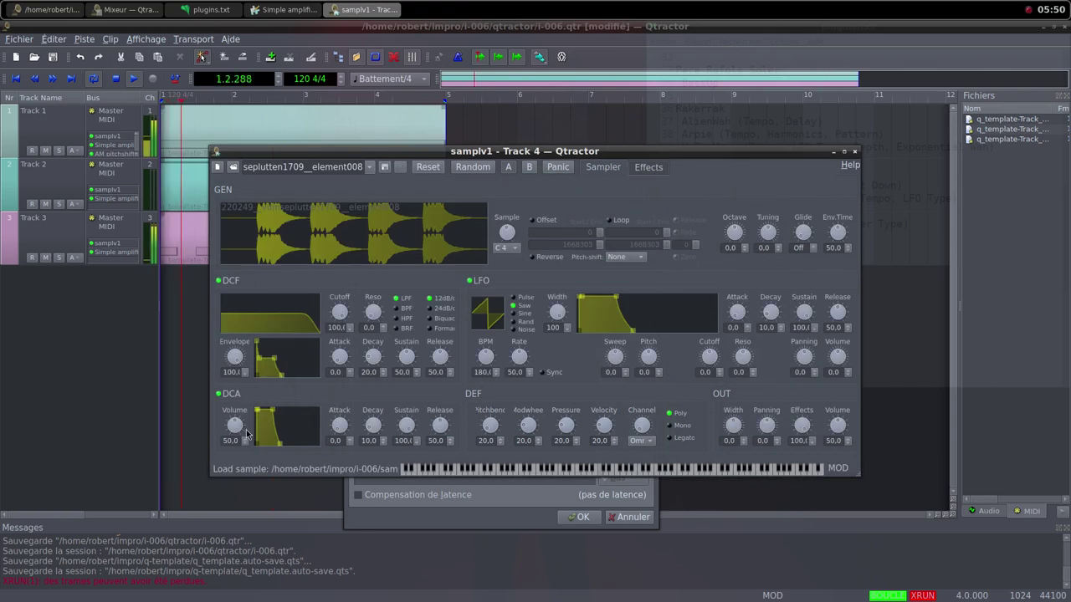
pyautogui.click(845, 431)
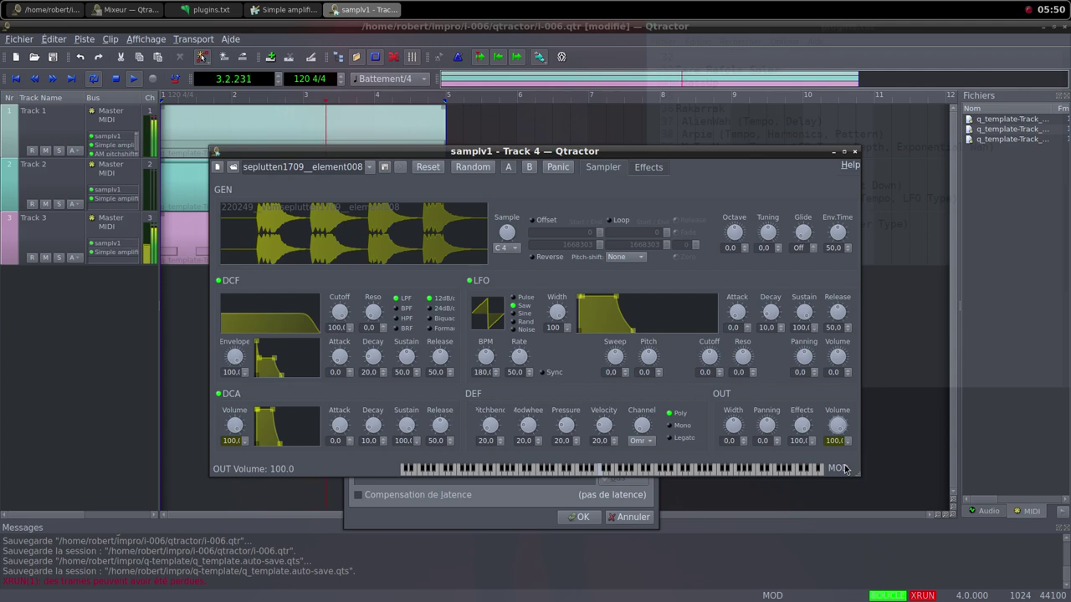
pyautogui.click(854, 152)
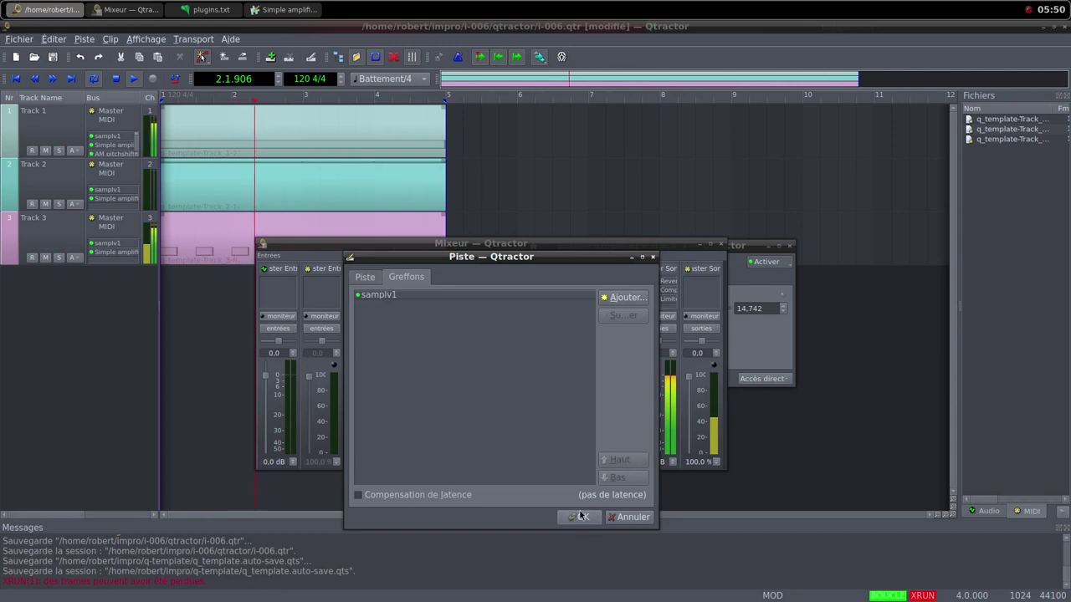
# Confirm the creation of Track 4 and lower its mixer level to 0%.
pyautogui.press('Return')
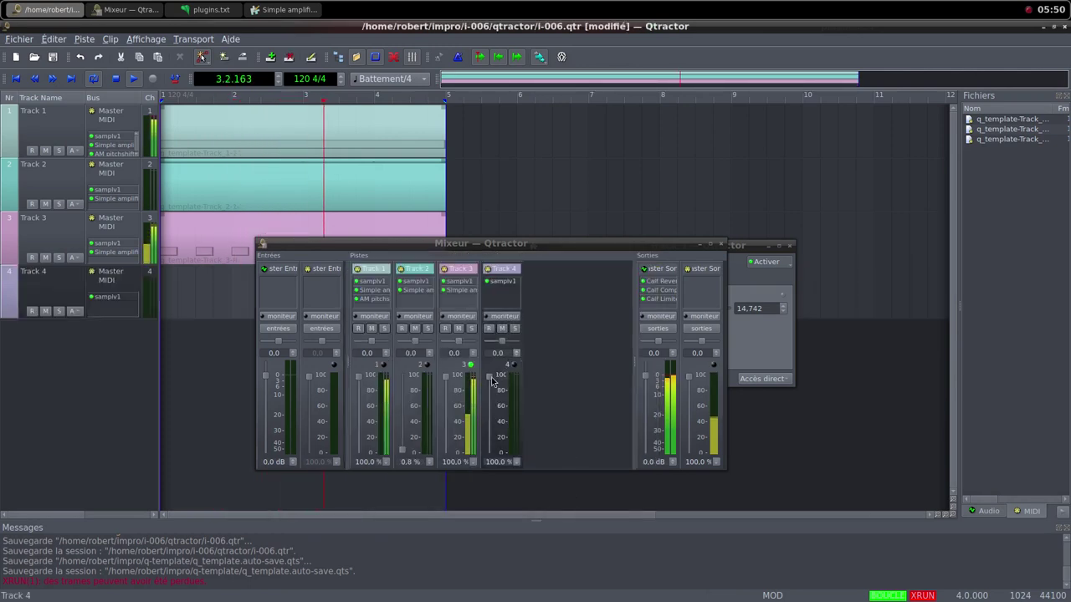
pyautogui.moveTo(494, 434); pyautogui.dragTo(490, 466)
# Create a new MIDI clip on Track 4 with one Do3 note held across all four bars, and close the editor.
pyautogui.click(199, 282)
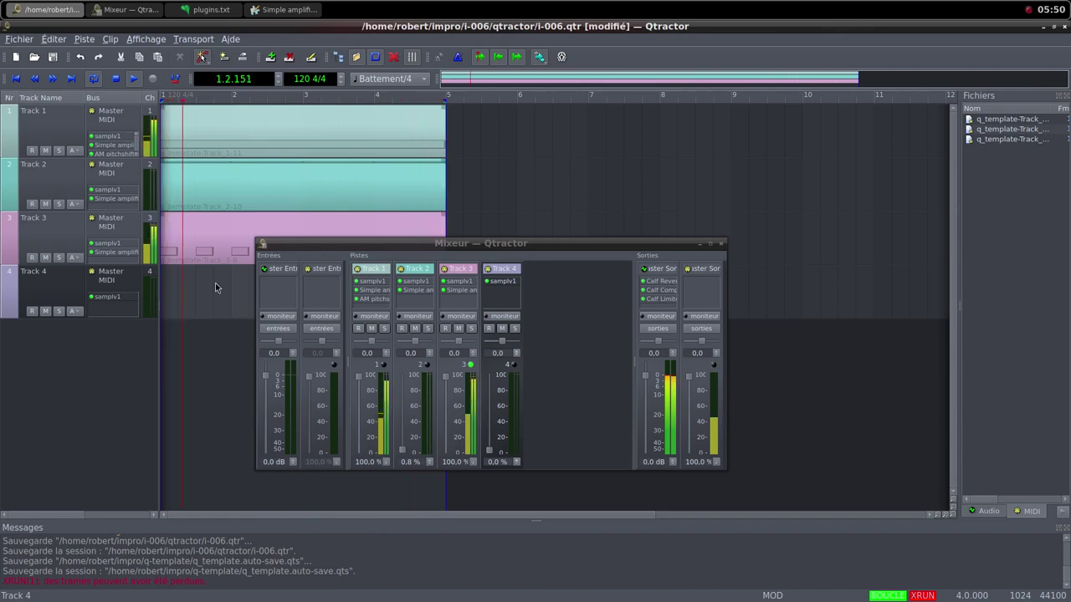
pyautogui.rightClick(215, 285)
pyautogui.moveTo(311, 484)
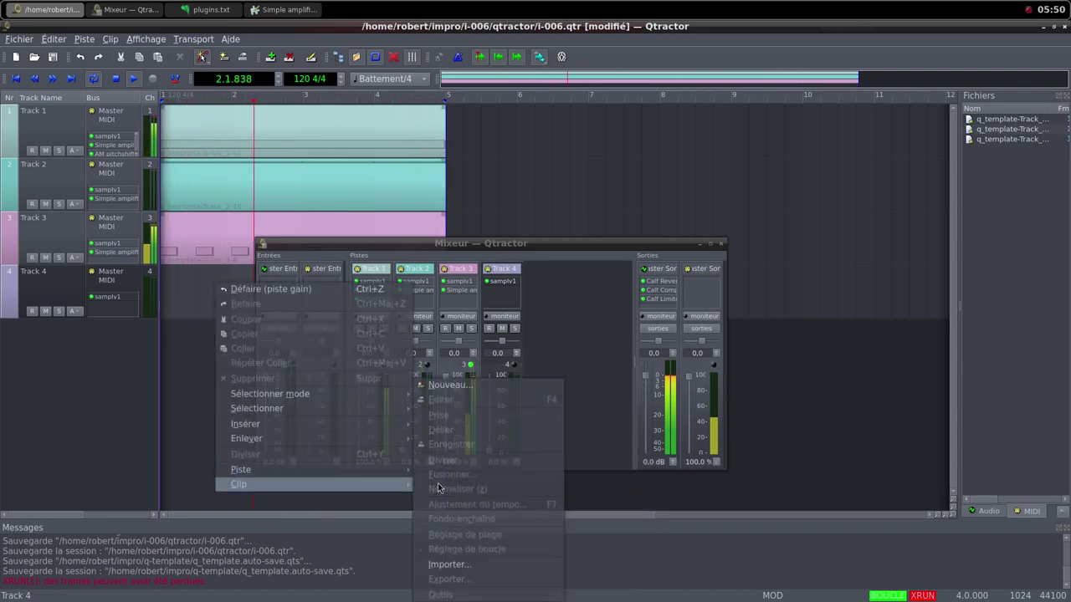
pyautogui.click(450, 385)
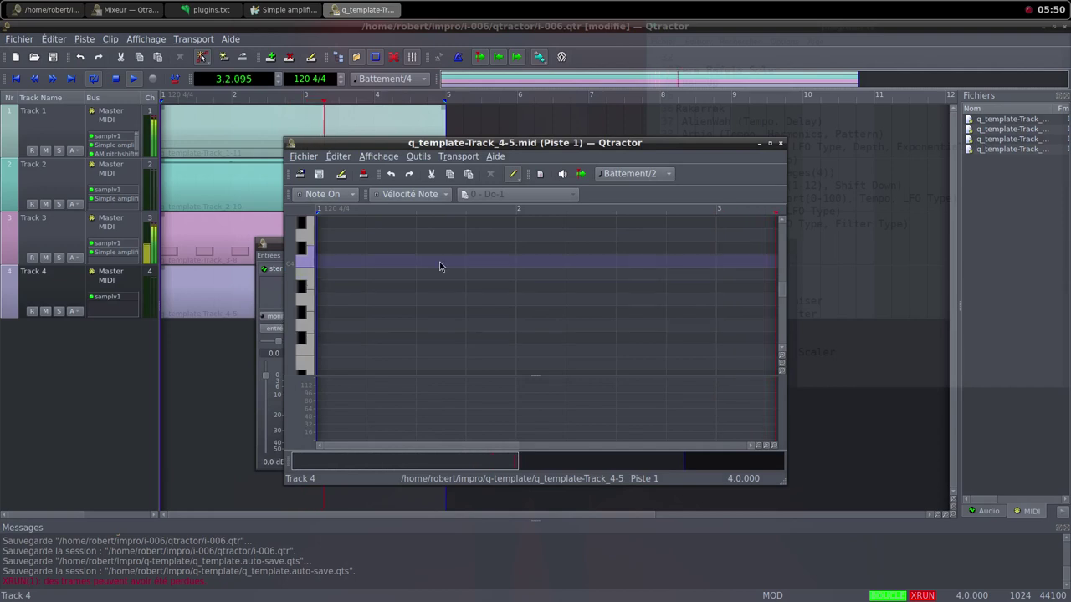
pyautogui.click(770, 144)
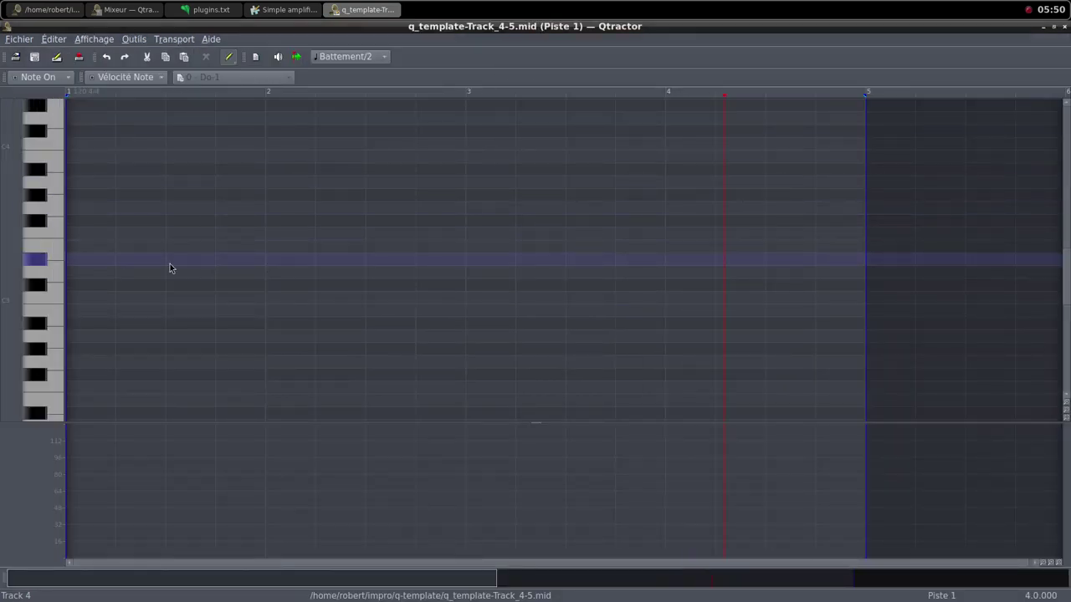
pyautogui.moveTo(78, 298); pyautogui.dragTo(857, 294)
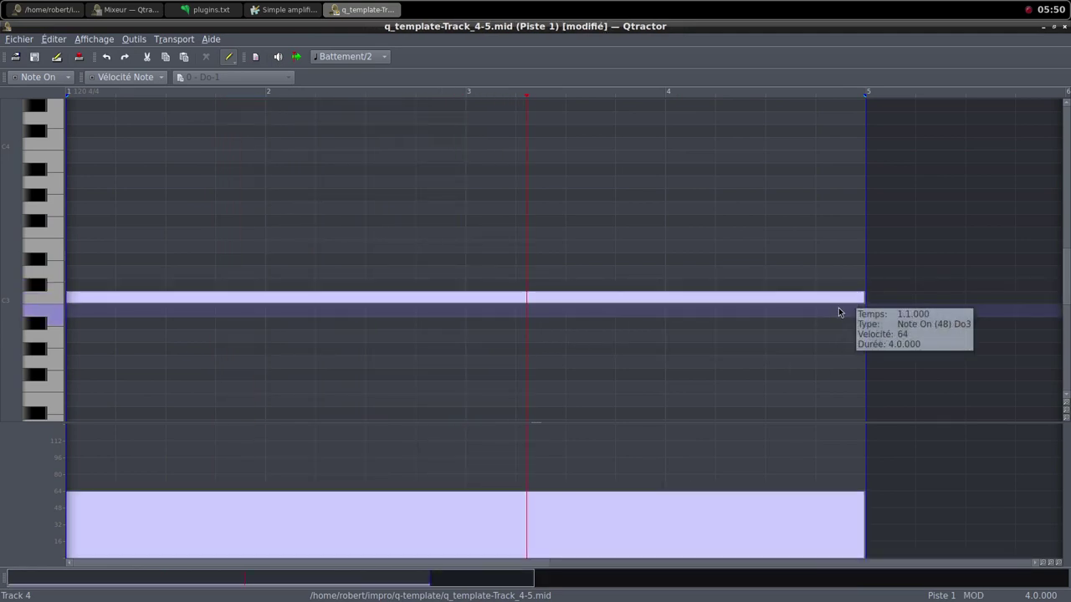
pyautogui.click(1054, 26)
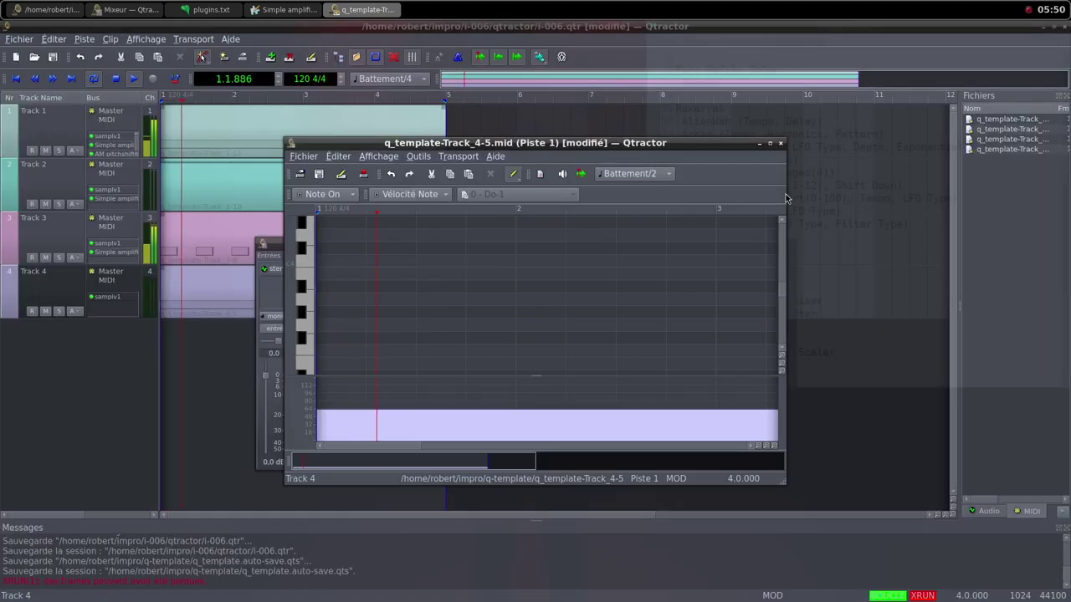
pyautogui.click(779, 144)
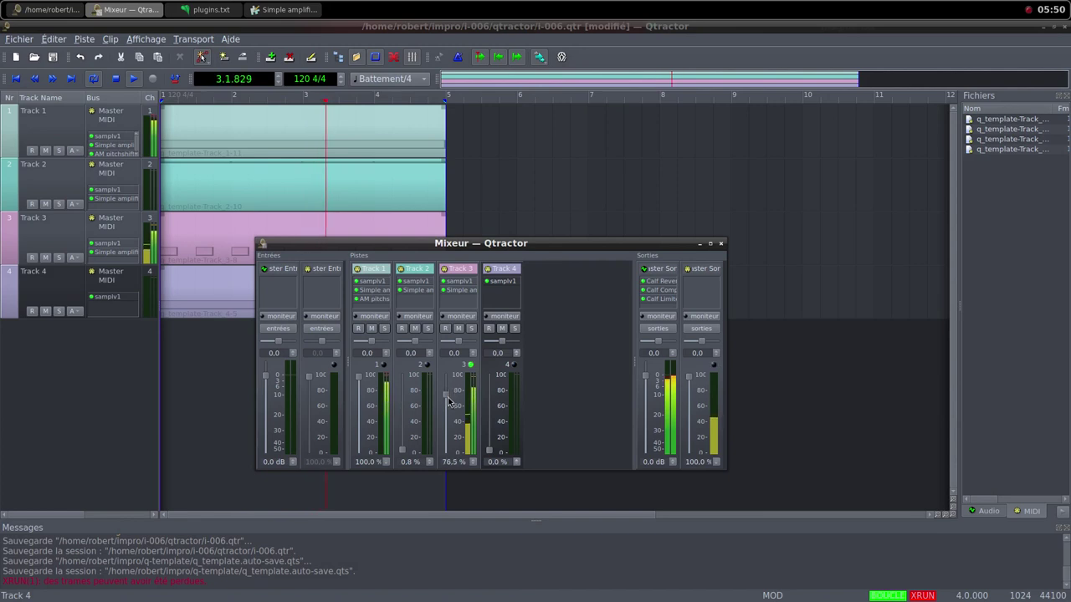
# Set Track 3's level to 0% and Track 4's to 100%, and add a Simple amplifier to Track 4 with 48.818 dB gain.
pyautogui.moveTo(447, 393); pyautogui.dragTo(485, 376)
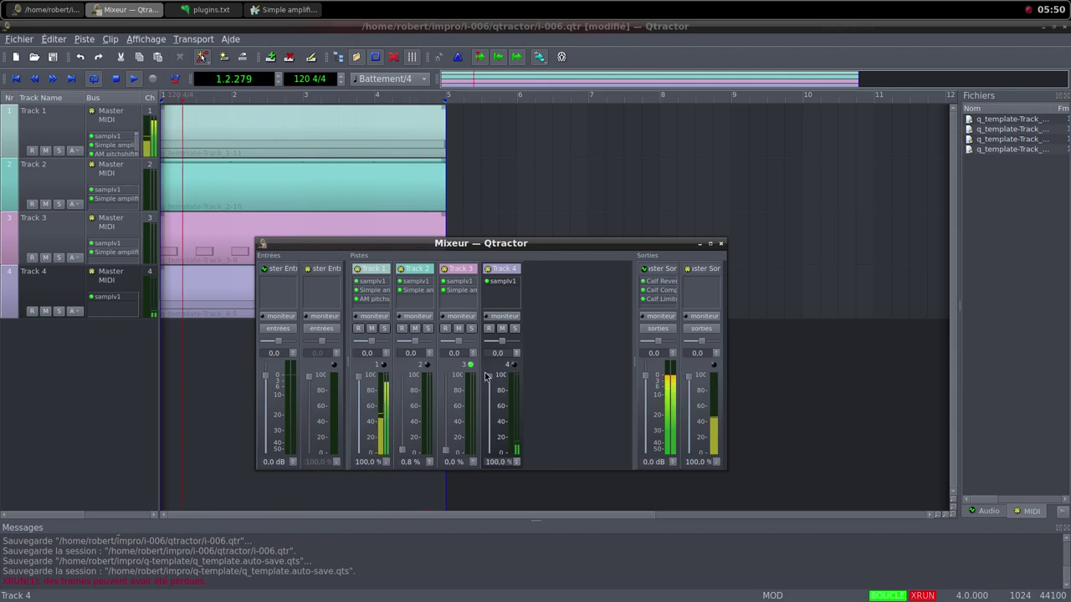
pyautogui.rightClick(500, 294)
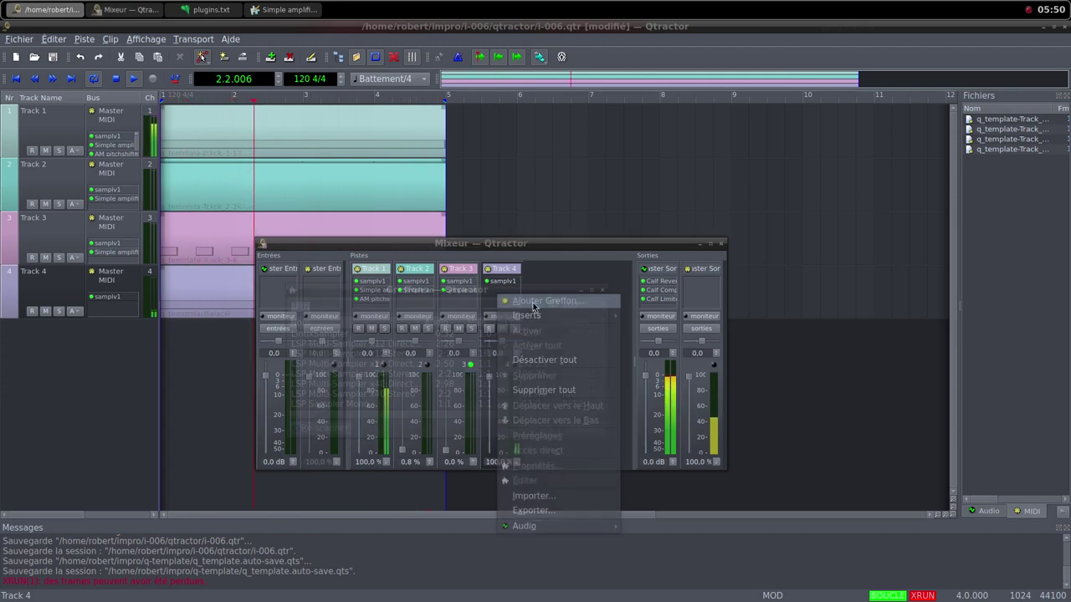
pyautogui.click(533, 303)
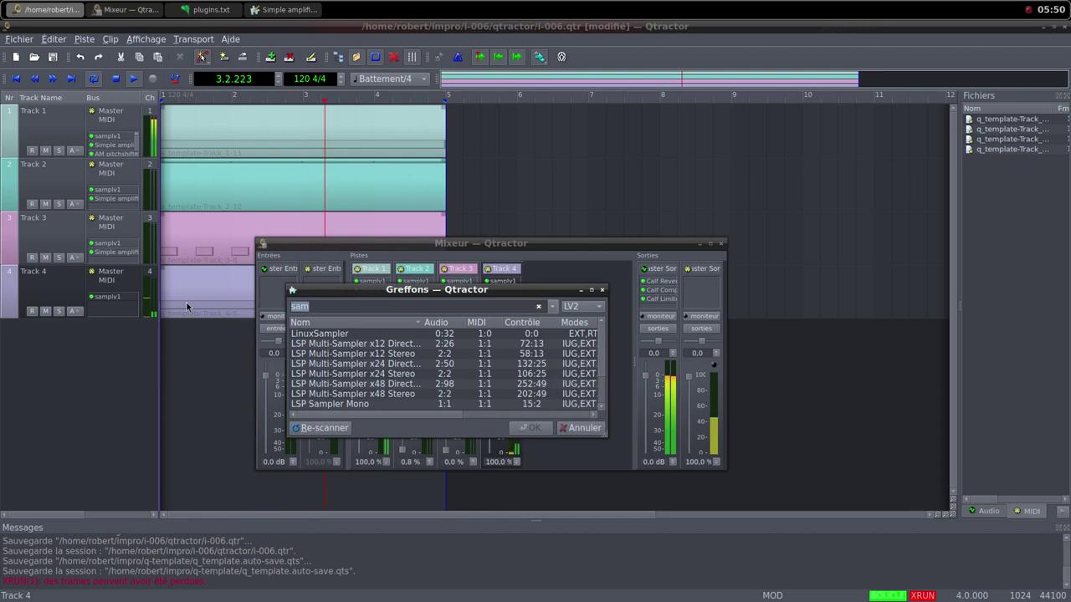
pyautogui.write('simp')
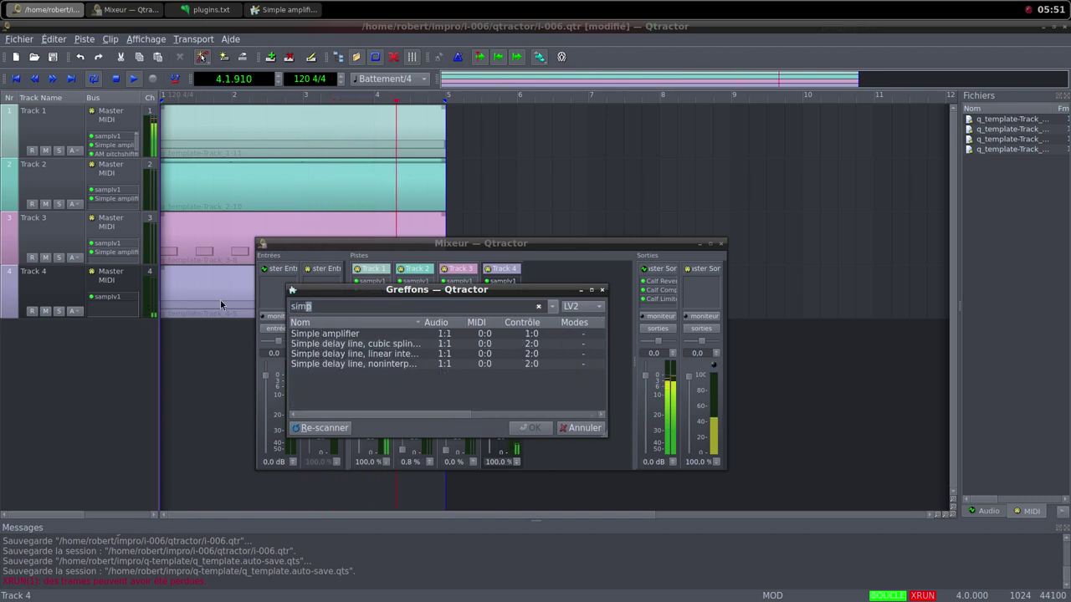
pyautogui.doubleClick(322, 334)
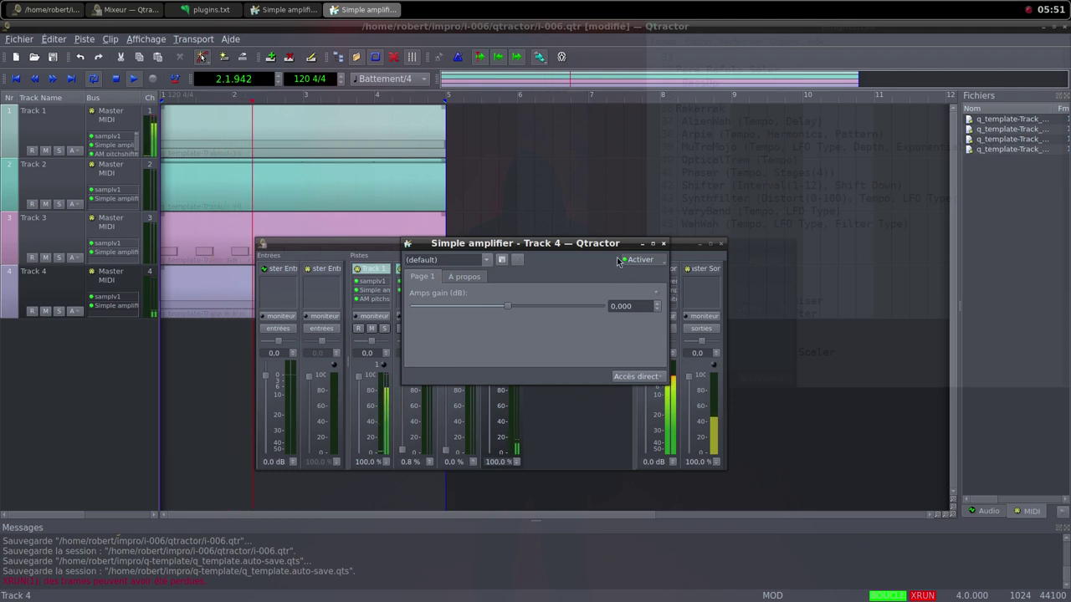
pyautogui.moveTo(601, 244); pyautogui.dragTo(732, 221)
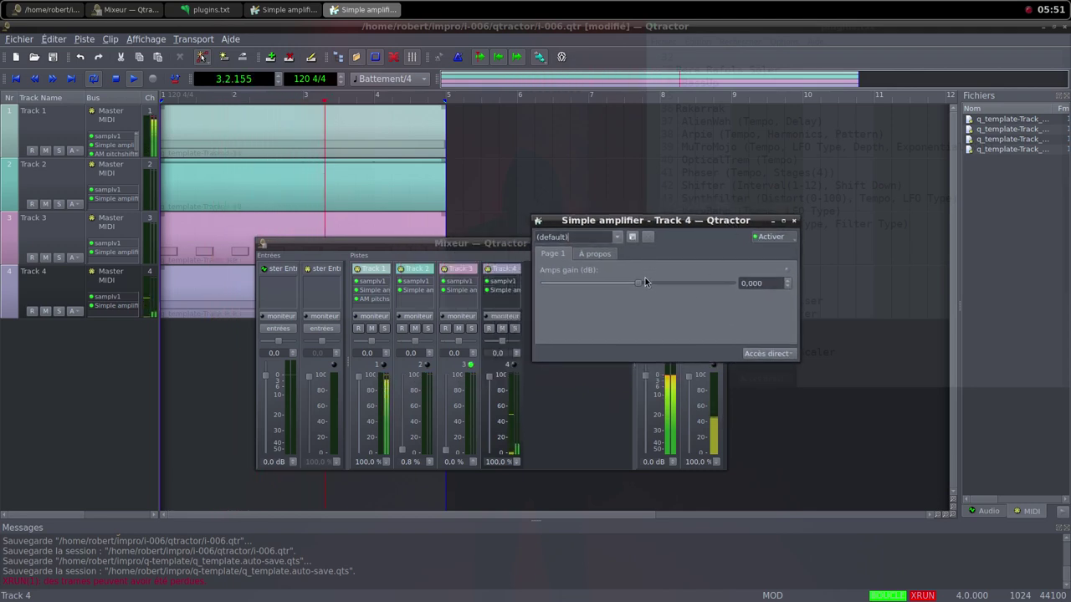
pyautogui.moveTo(642, 285); pyautogui.dragTo(707, 297)
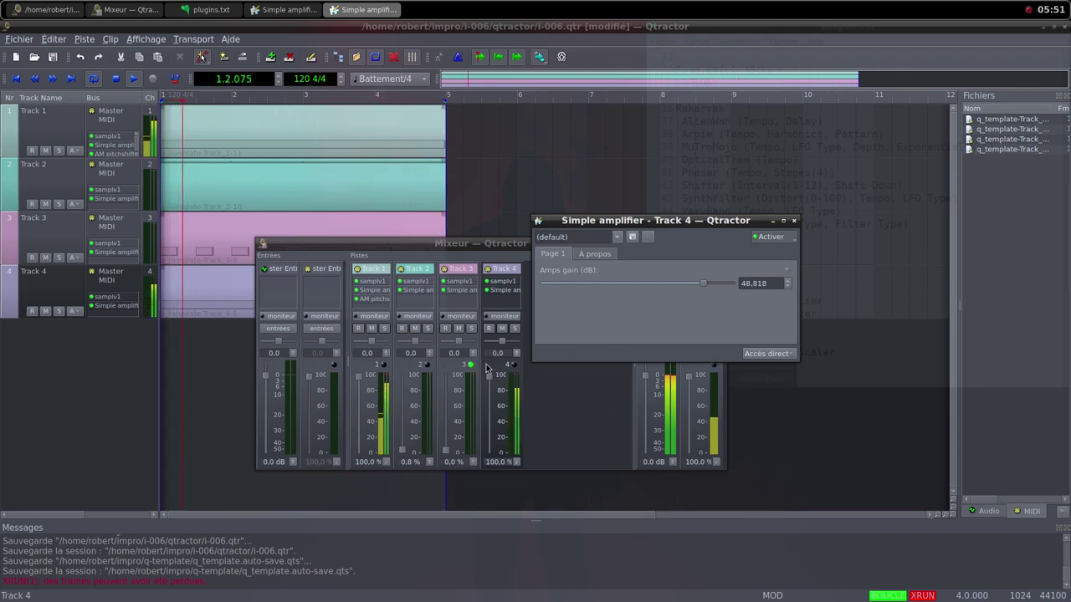
# Raise Track 2's mixer level to 100% and Track 3's to about 86%.
pyautogui.moveTo(403, 450); pyautogui.dragTo(416, 379)
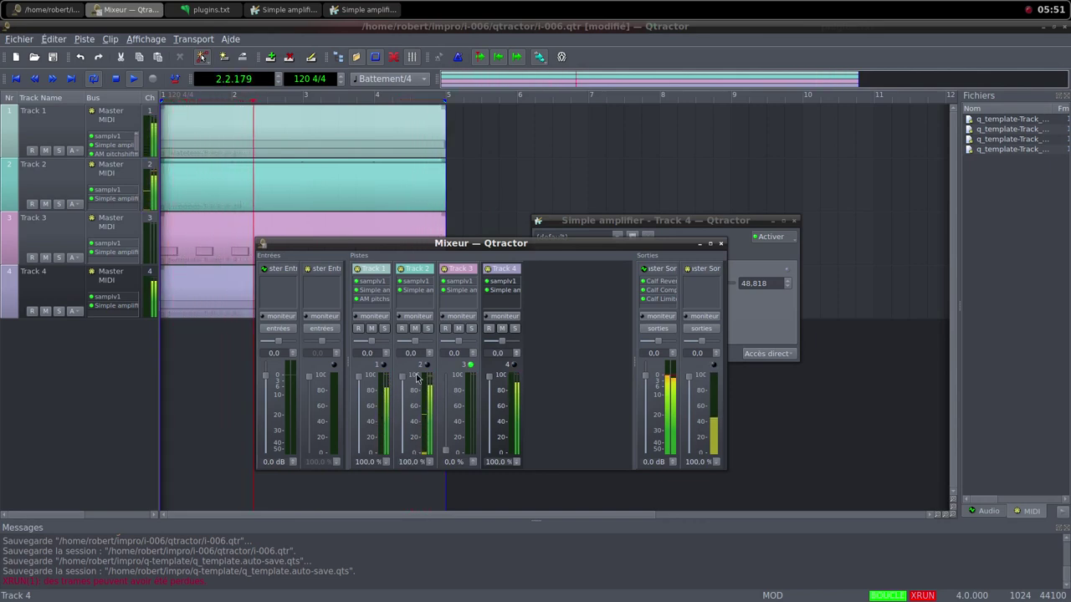
pyautogui.moveTo(447, 457); pyautogui.dragTo(449, 444)
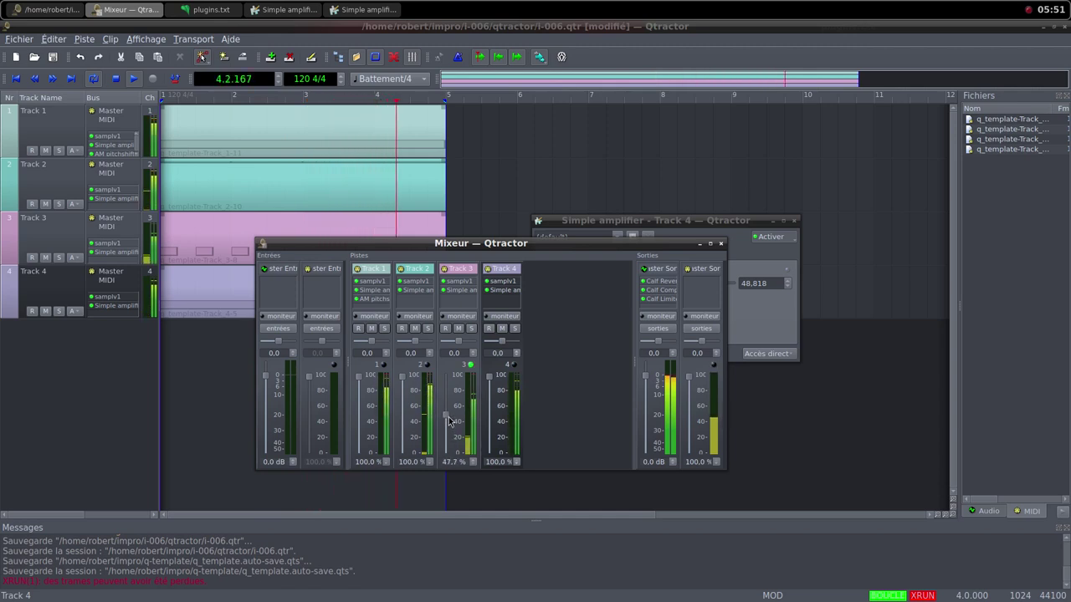
pyautogui.moveTo(449, 408); pyautogui.dragTo(451, 394)
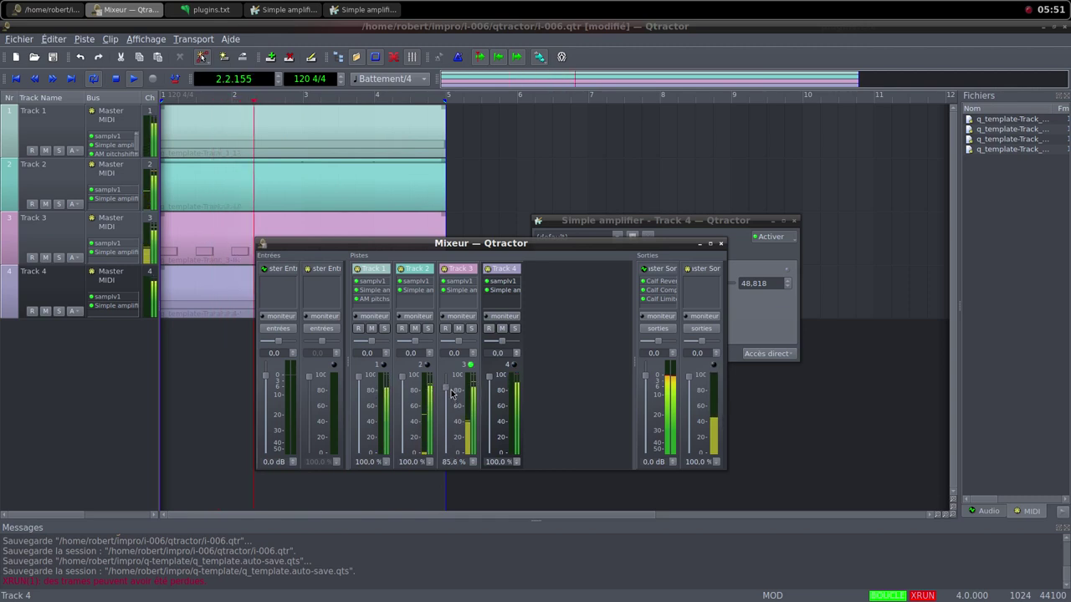
# Reduce Track 4's Simple amplifier gain to 42.168 dB and raise Track 3's mixer level to 100%.
pyautogui.click(793, 317)
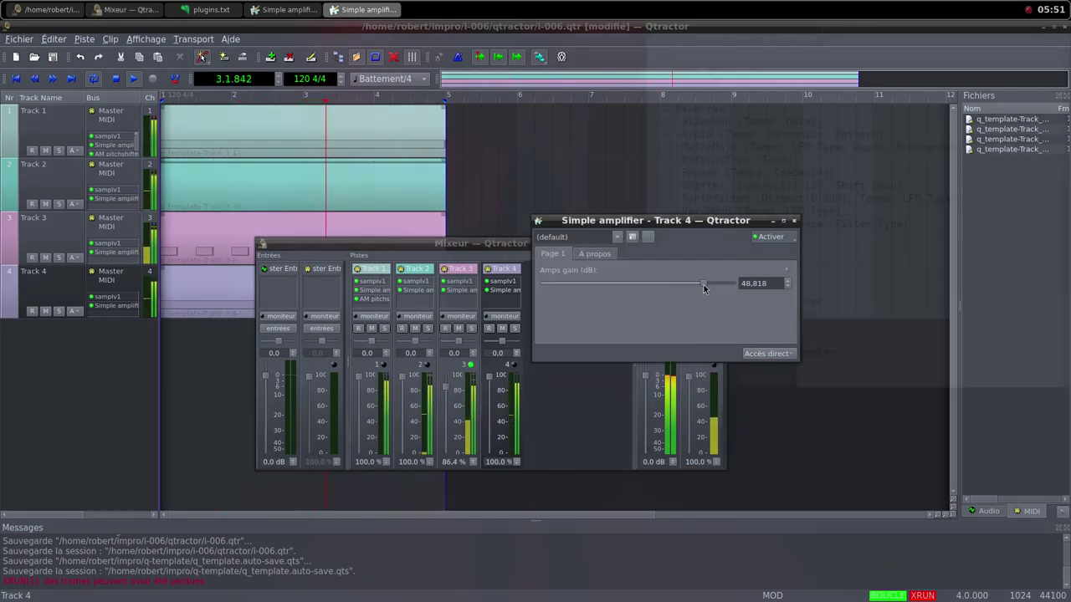
pyautogui.moveTo(705, 288); pyautogui.dragTo(696, 286)
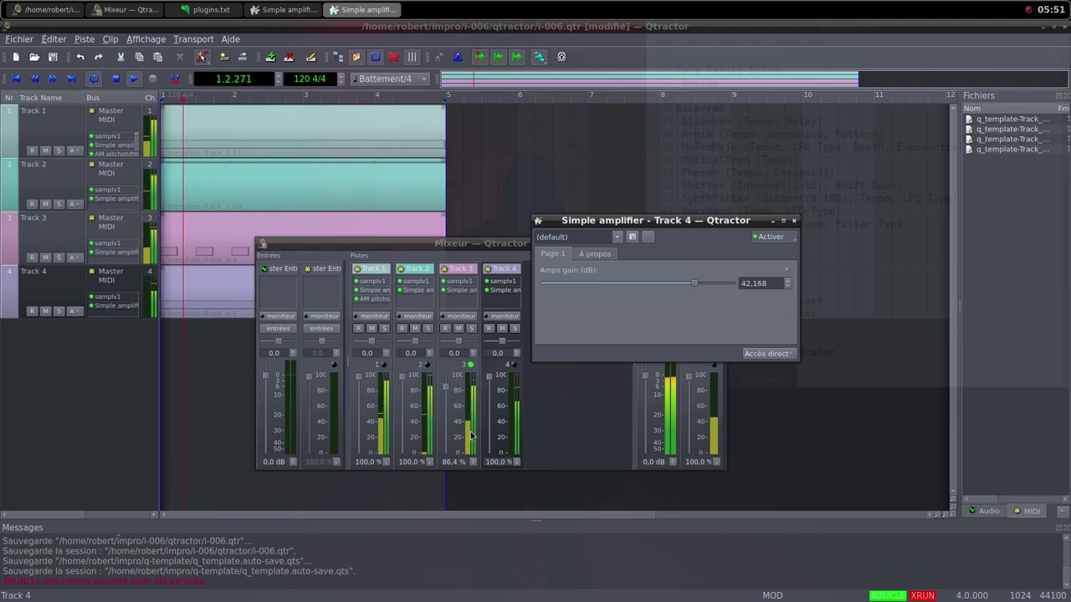
pyautogui.moveTo(446, 398); pyautogui.dragTo(450, 375)
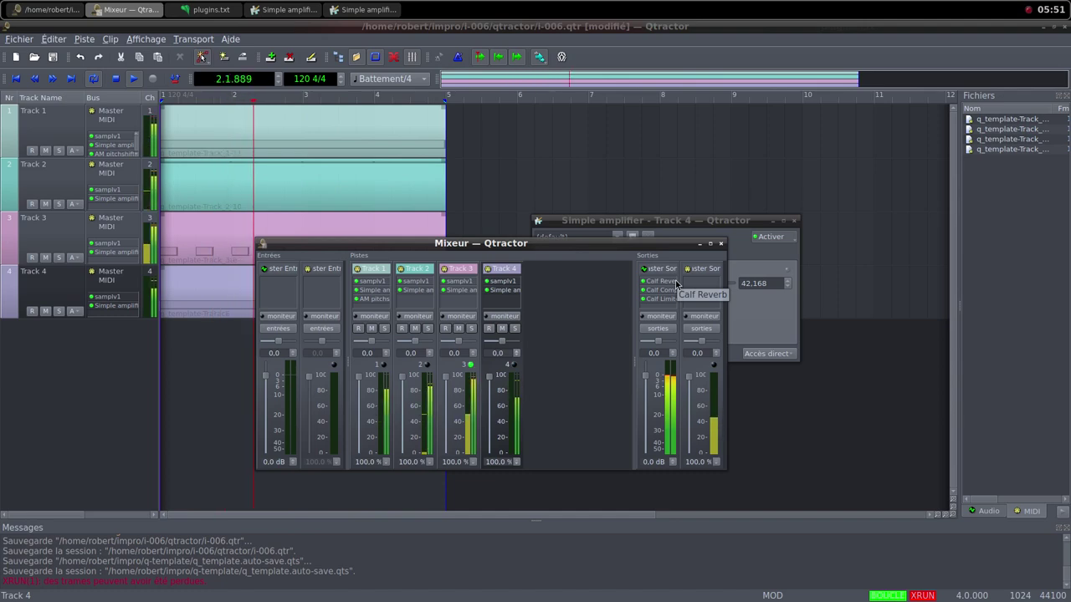
# Switch to the Freesound page in Firefox and load another random sound.
pyautogui.middleClick(663, 5)
pyautogui.click(736, 20)
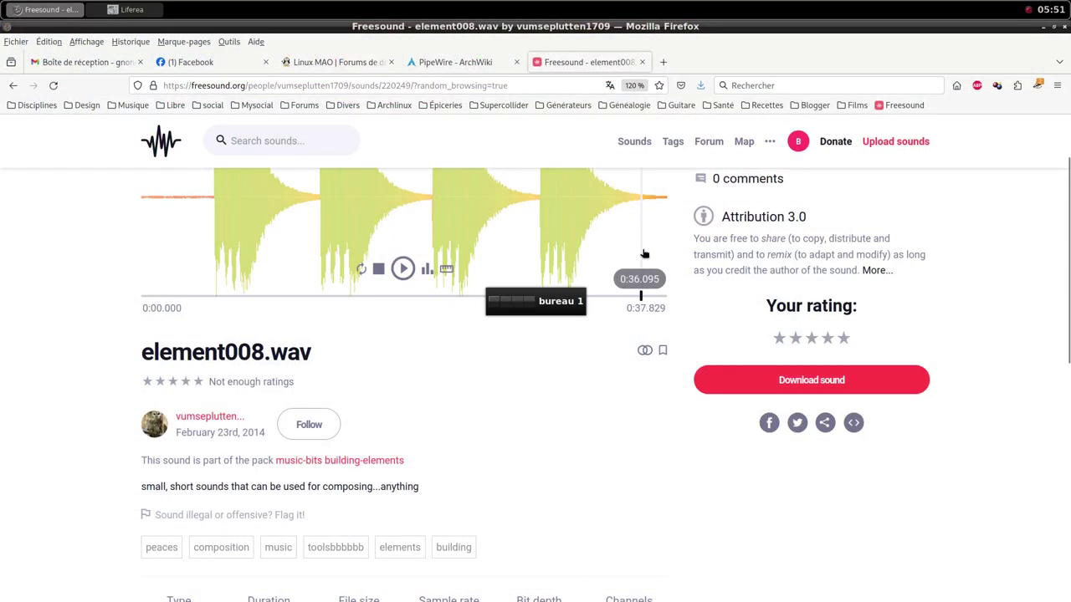
pyautogui.scroll(2, 816, 205)
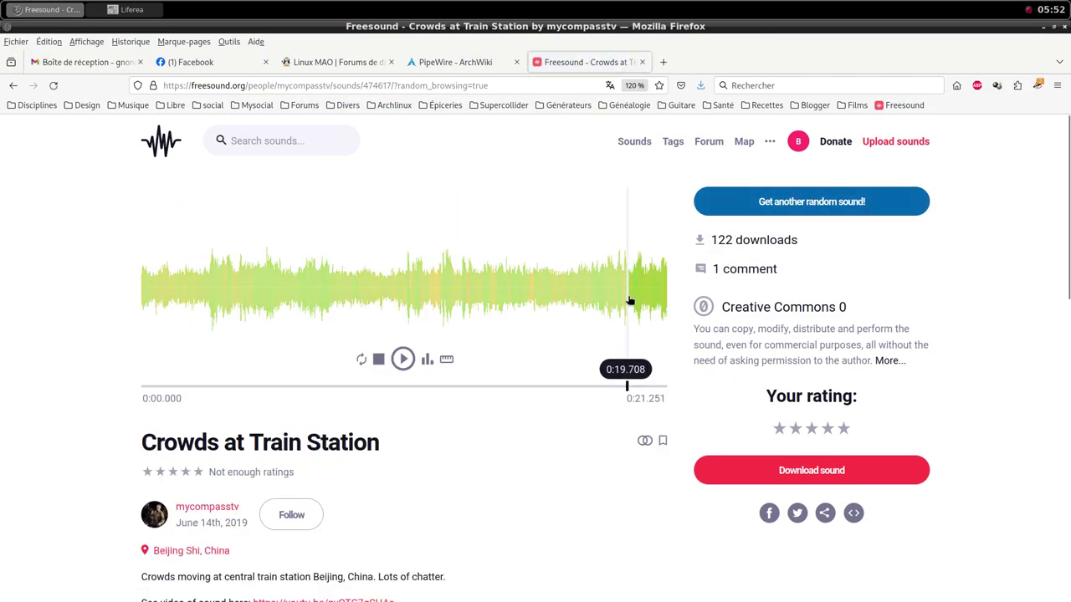
# Read the description of Crowds at Train Station and save its MP3 into the i-006/samples folder.
pyautogui.scroll(-2, 411, 459)
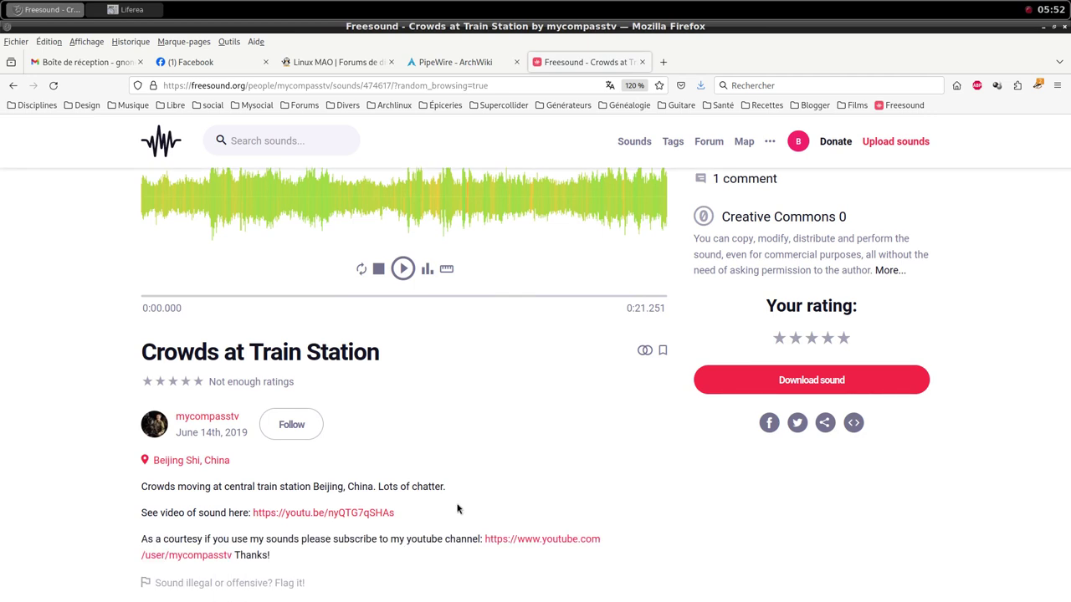
pyautogui.scroll(-2, 456, 509)
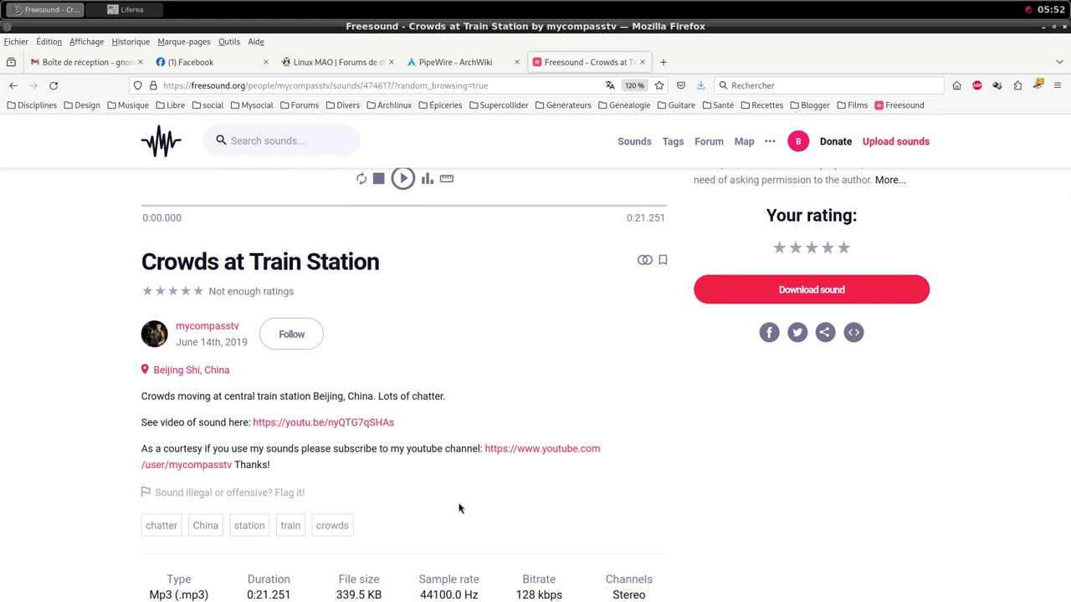
pyautogui.scroll(4, 459, 509)
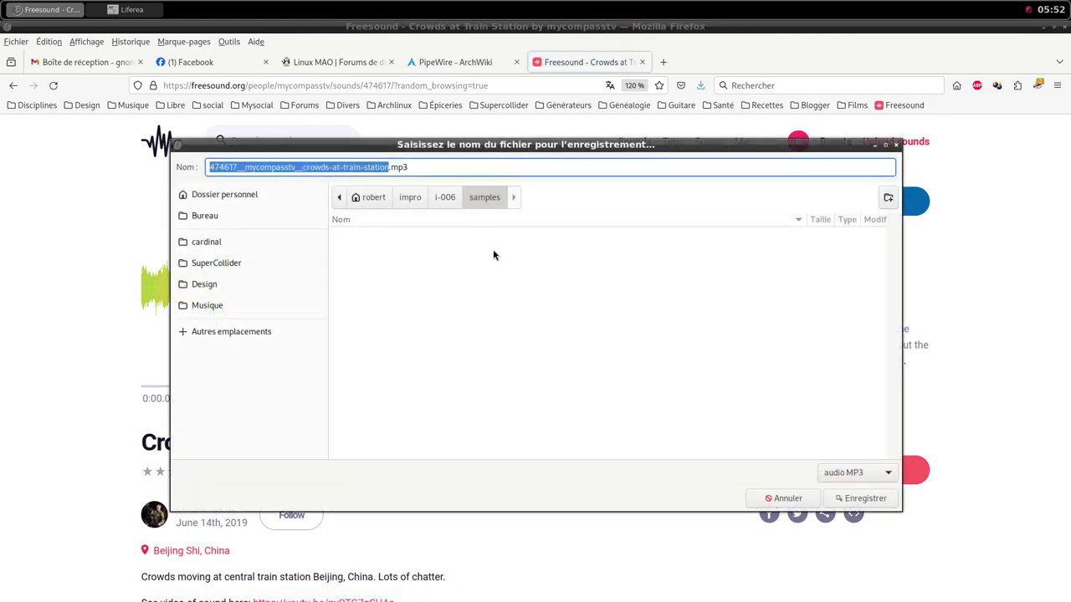
pyautogui.click(843, 499)
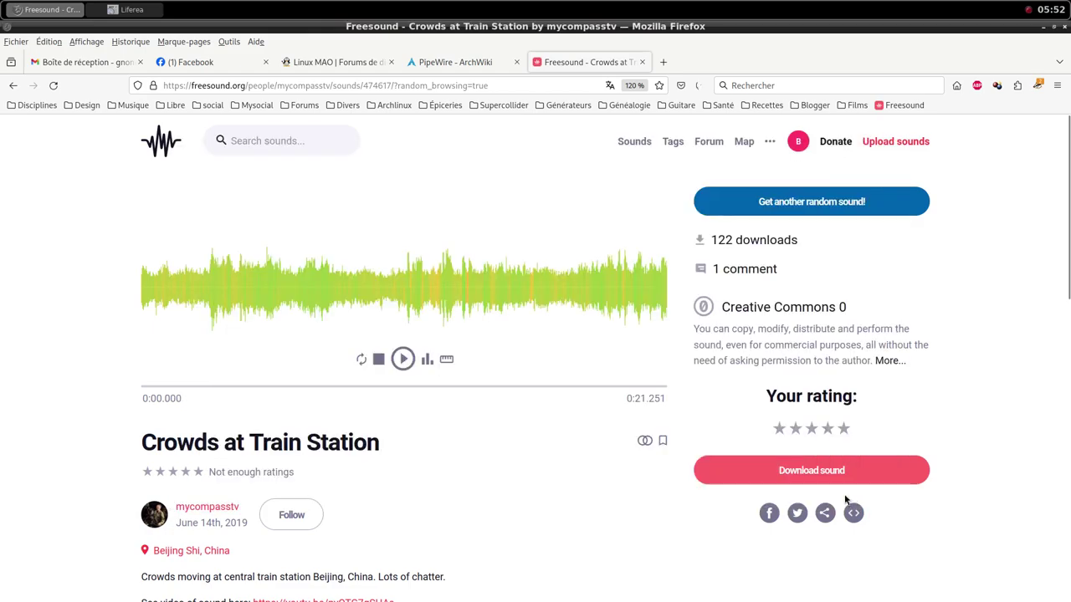
# Switch to the samples folder in Thunar, open a terminal there and list its files with ls.
pyautogui.middleClick(396, 5)
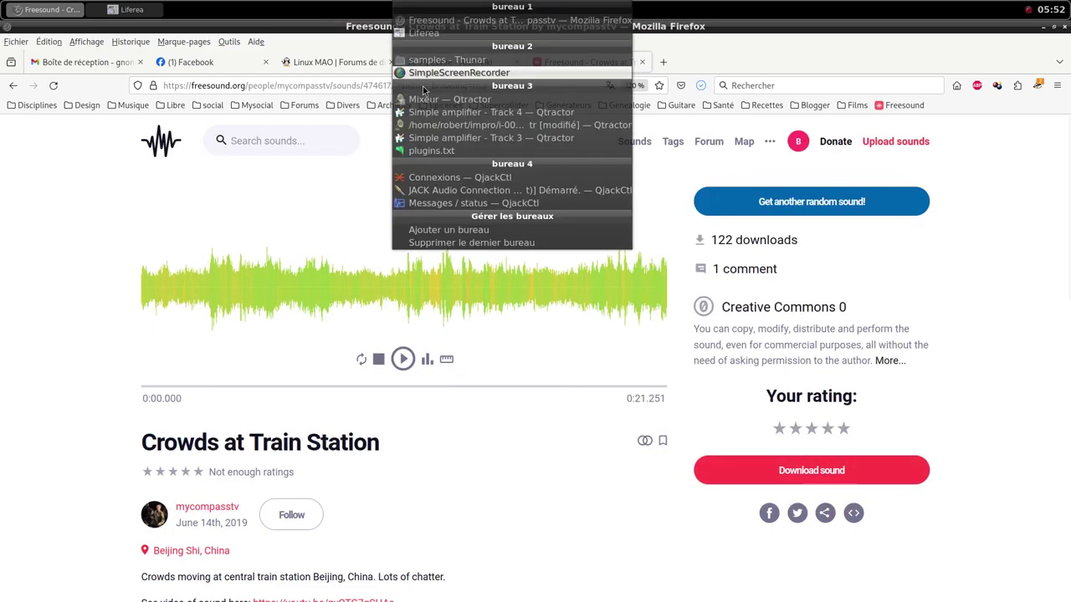
pyautogui.click(425, 62)
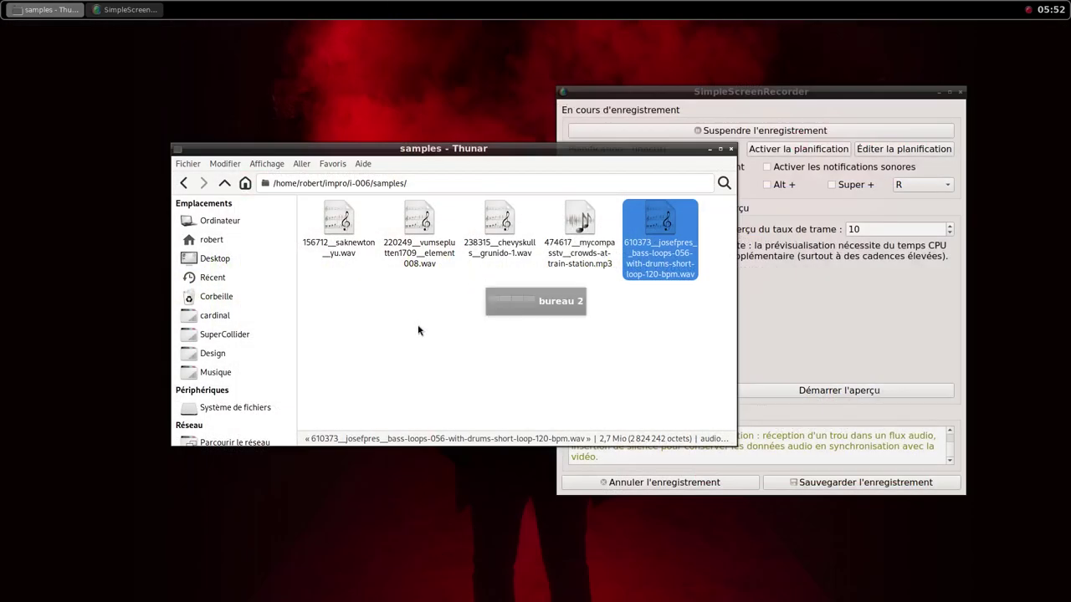
pyautogui.rightClick(418, 330)
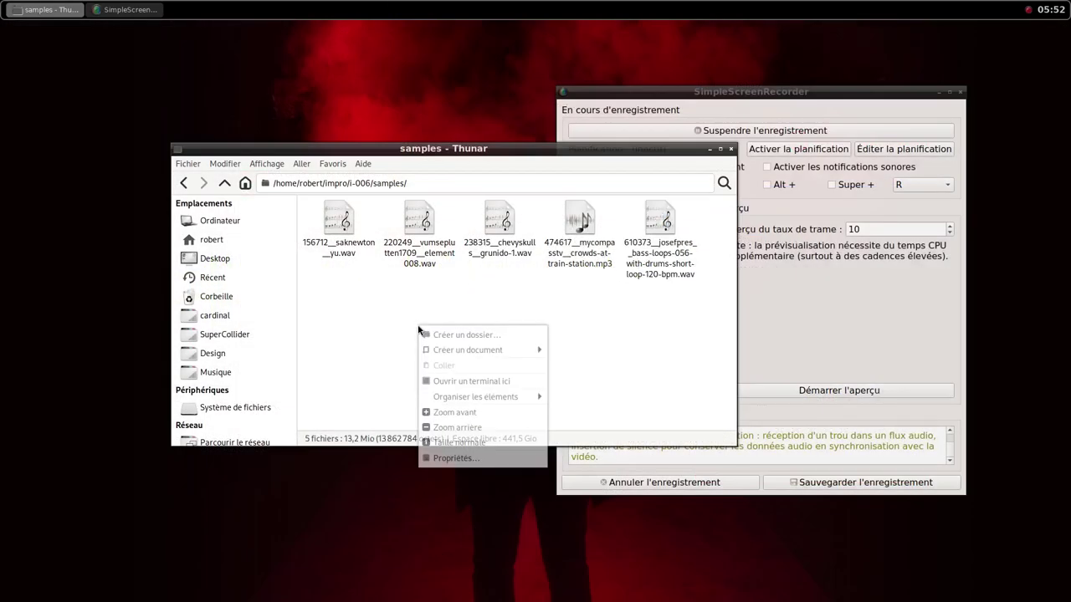
pyautogui.click(477, 381)
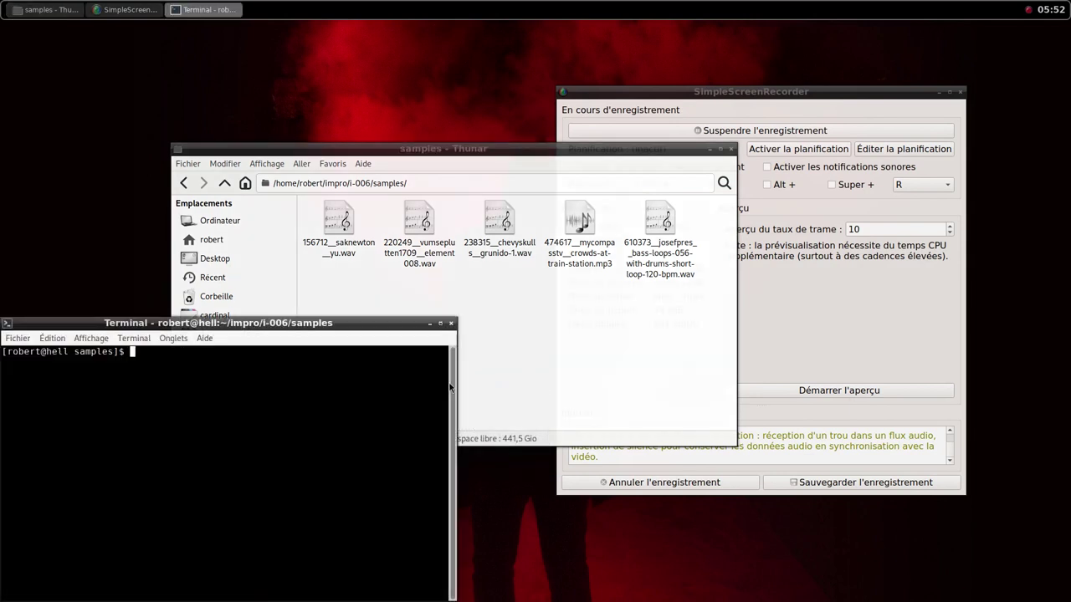
pyautogui.moveTo(381, 331); pyautogui.dragTo(618, 303)
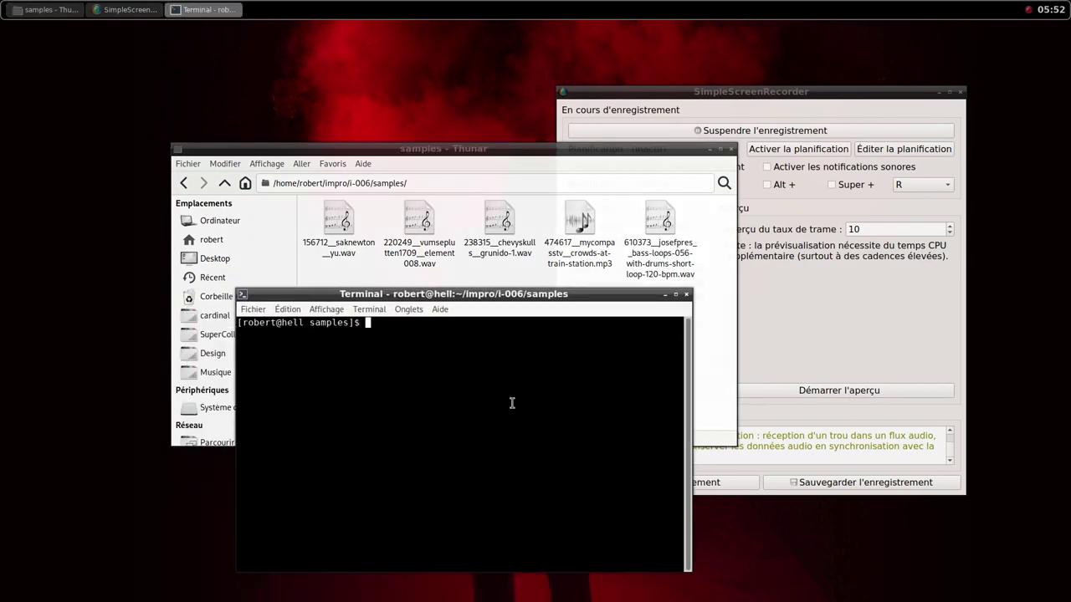
pyautogui.press('Return')
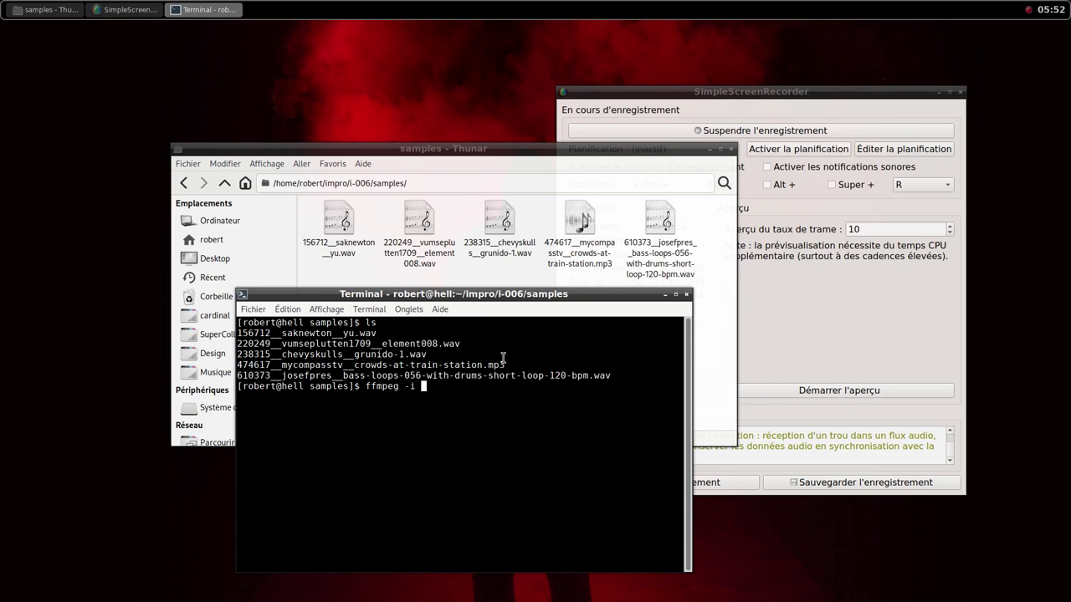
# Convert the crowds-at-train-station MP3 to a WAV file of the same name with ffmpeg -i and close the terminal.
pyautogui.moveTo(503, 361); pyautogui.dragTo(308, 369)
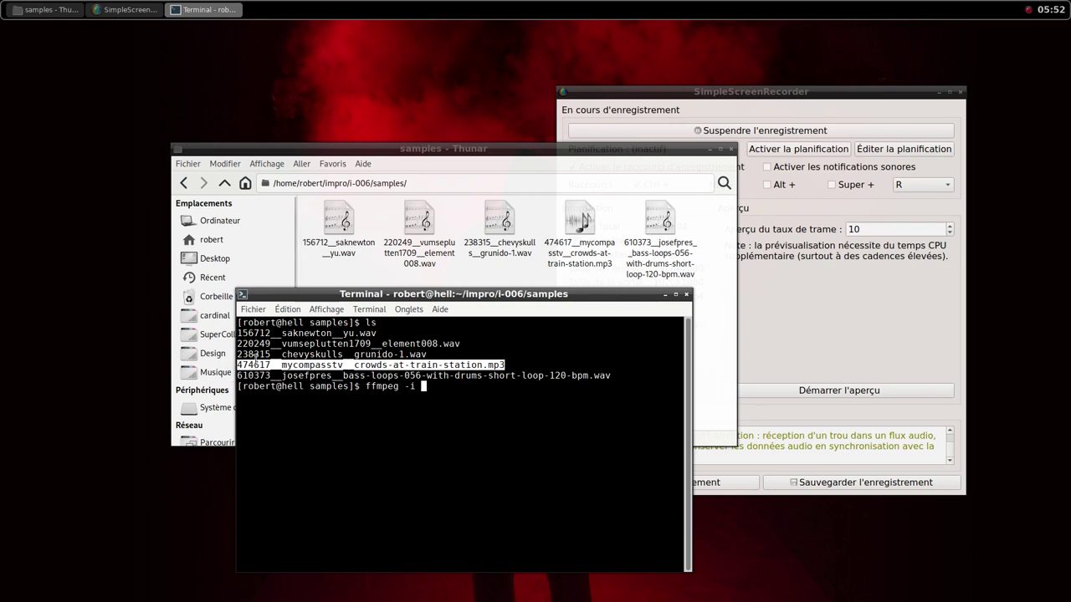
pyautogui.middleClick(256, 355)
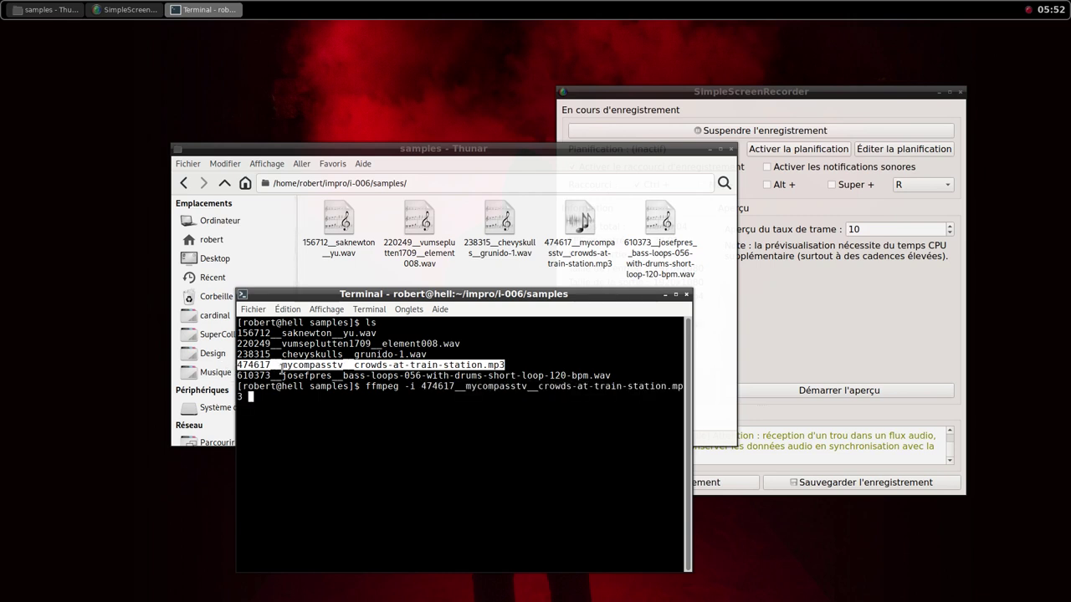
pyautogui.middleClick(287, 367)
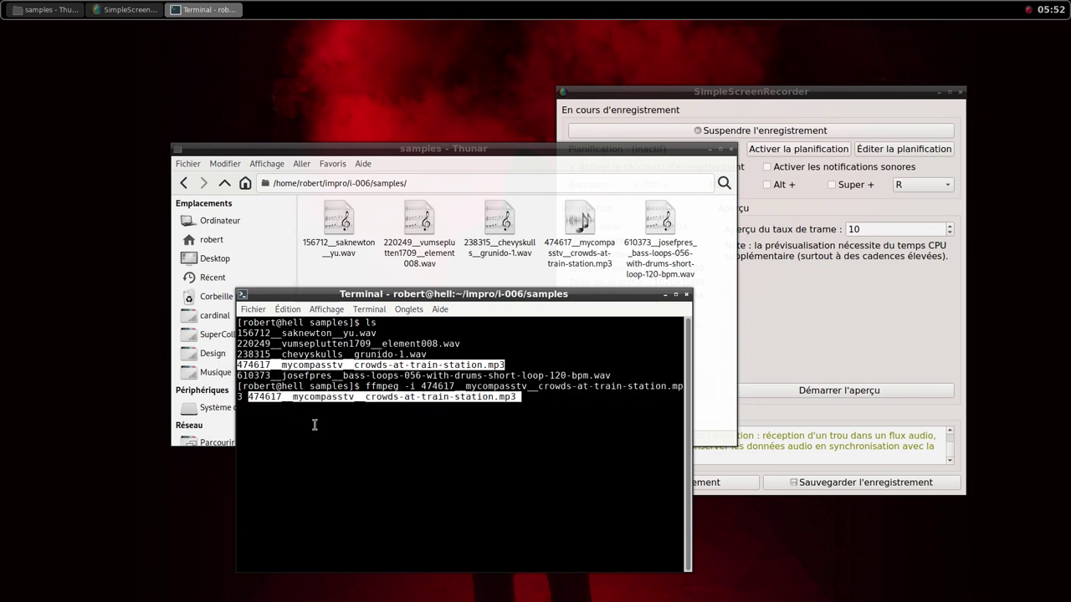
pyautogui.press('Right')
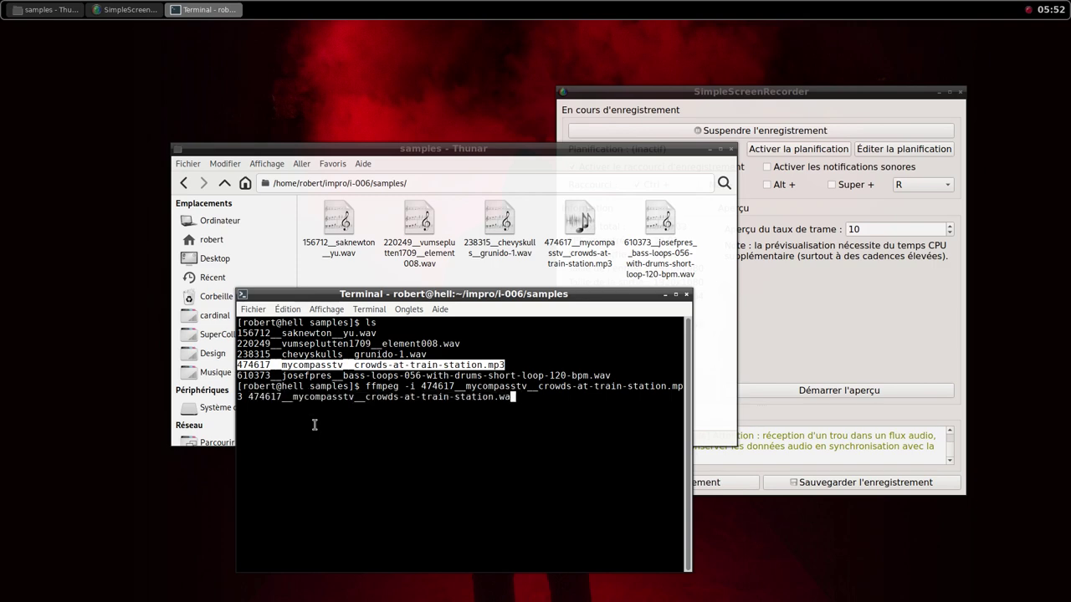
pyautogui.press('Return')
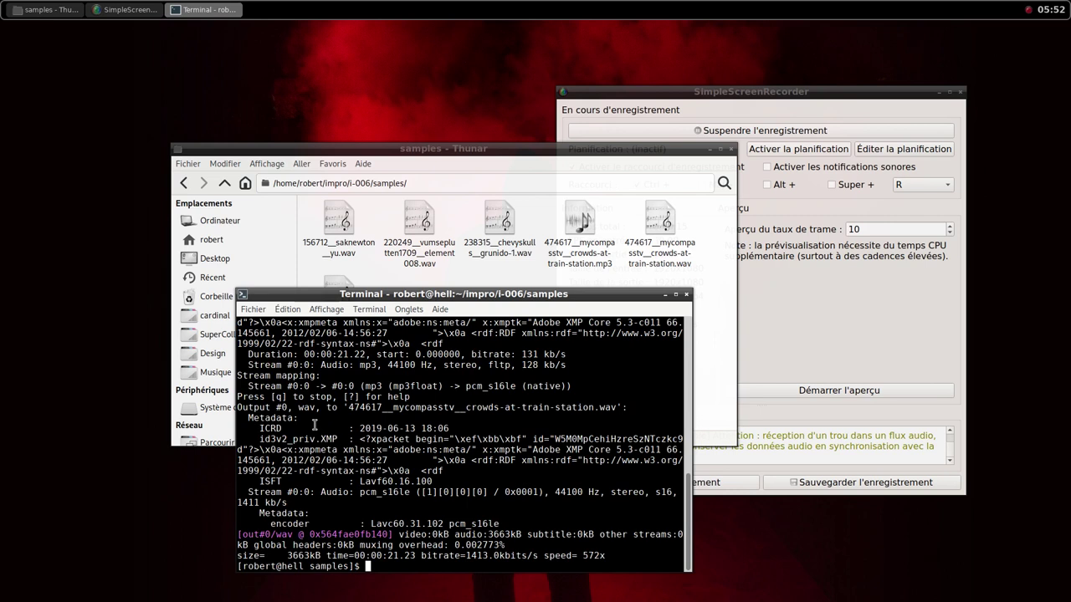
pyautogui.click(685, 296)
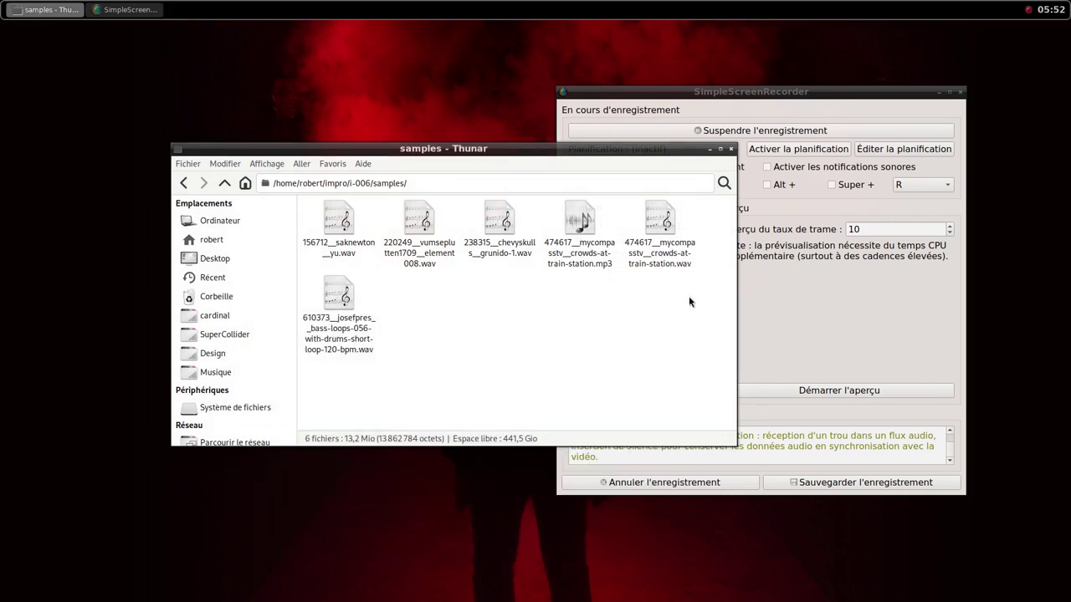
# Delete the crowds-at-train-station MP3 from the samples folder and switch to the Qtractor mixer.
pyautogui.click(576, 220)
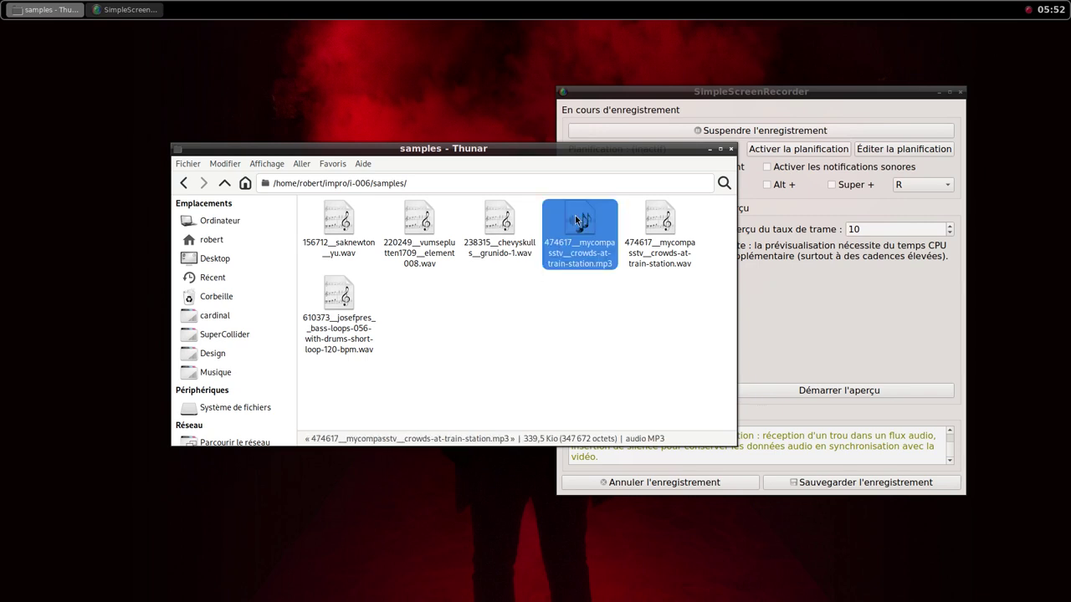
pyautogui.press('Delete')
pyautogui.middleClick(532, 4)
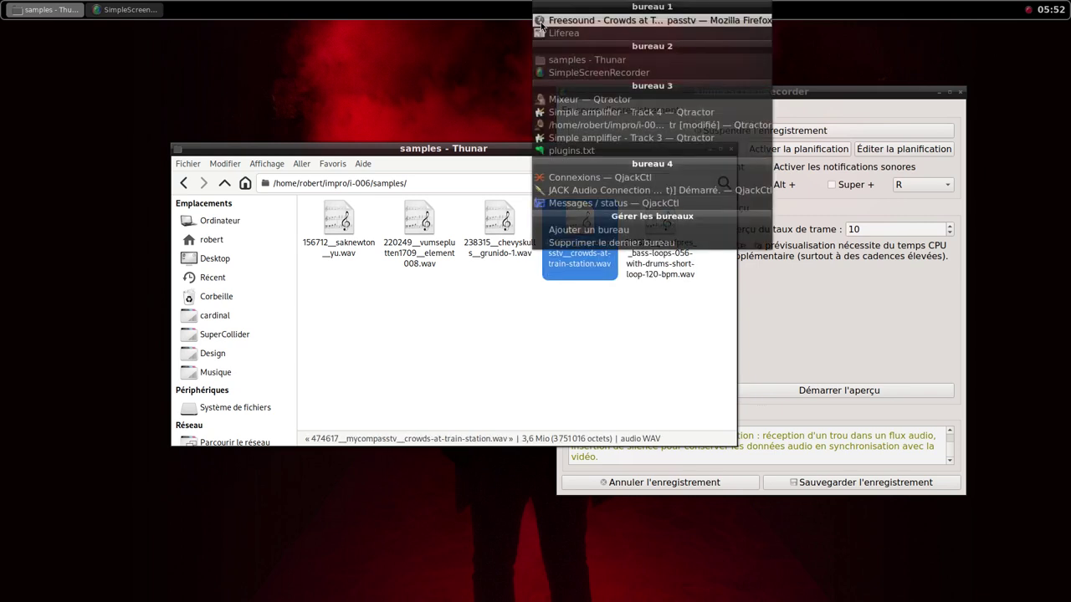
pyautogui.click(577, 99)
# Start a new MIDI track named Track 5 and add the samplv1 LV2 plugin to it.
pyautogui.rightClick(544, 340)
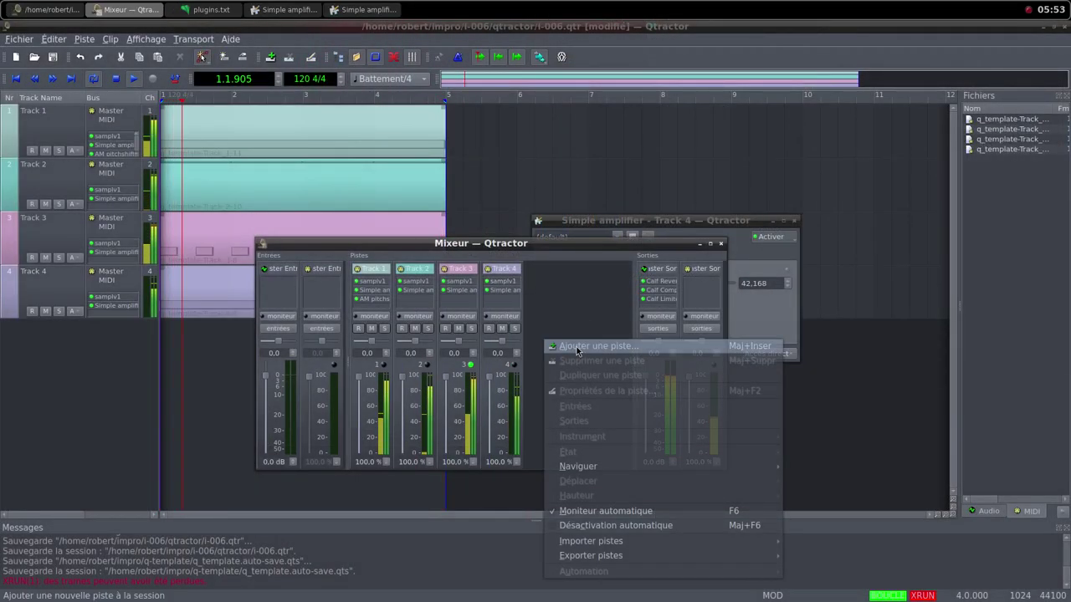
pyautogui.click(576, 346)
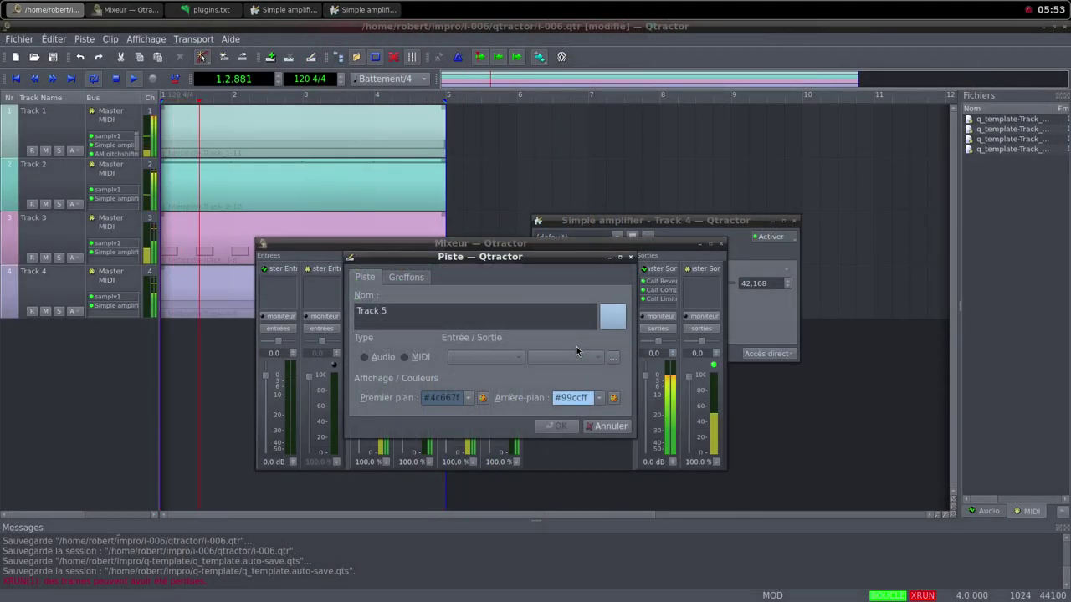
pyautogui.click(407, 358)
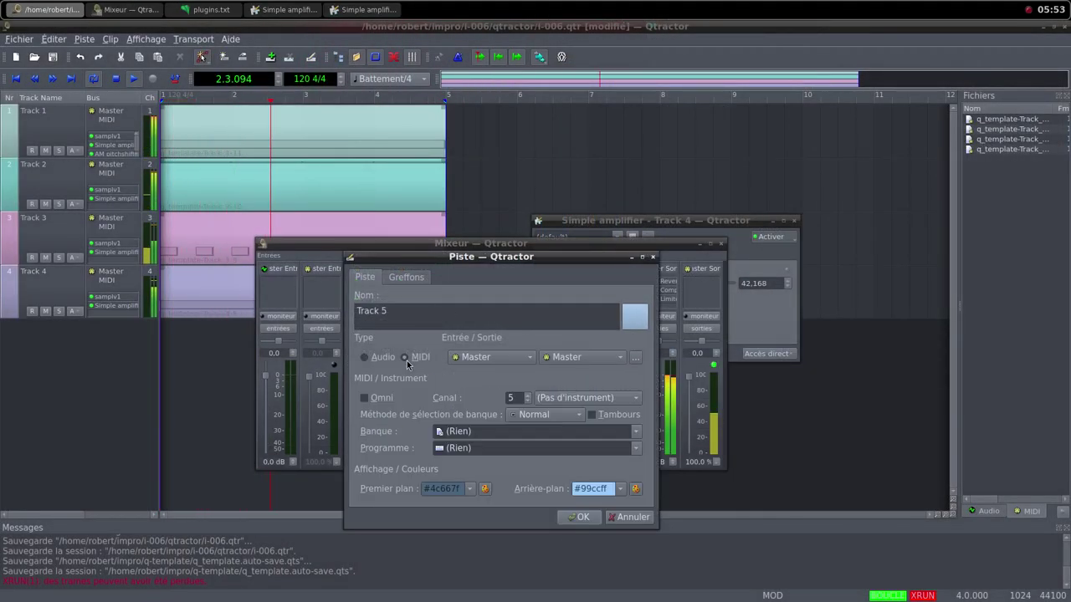
pyautogui.click(405, 278)
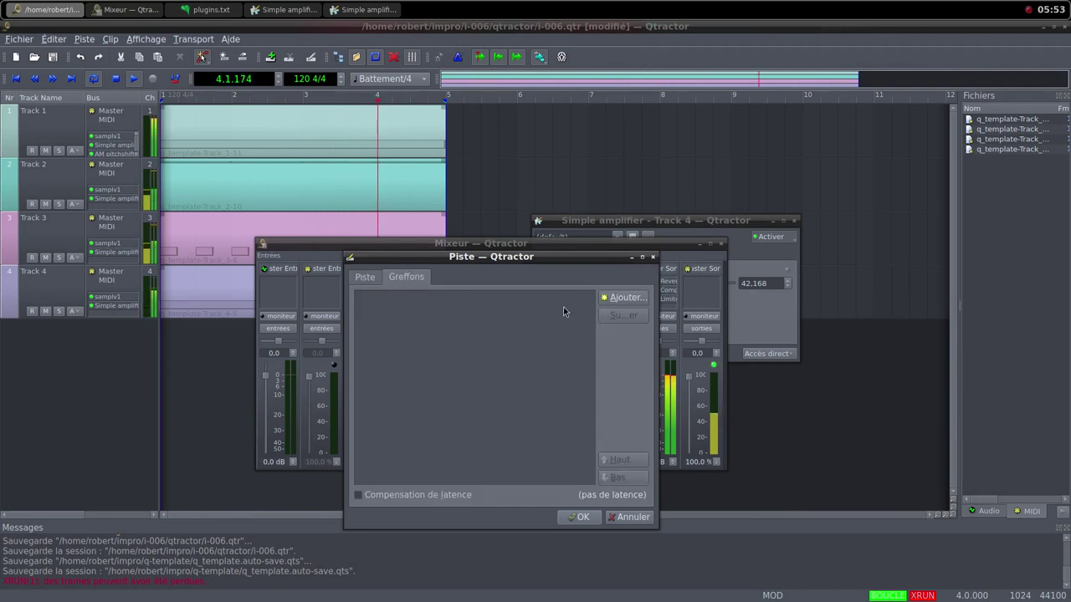
pyautogui.click(624, 298)
pyautogui.write('sam')
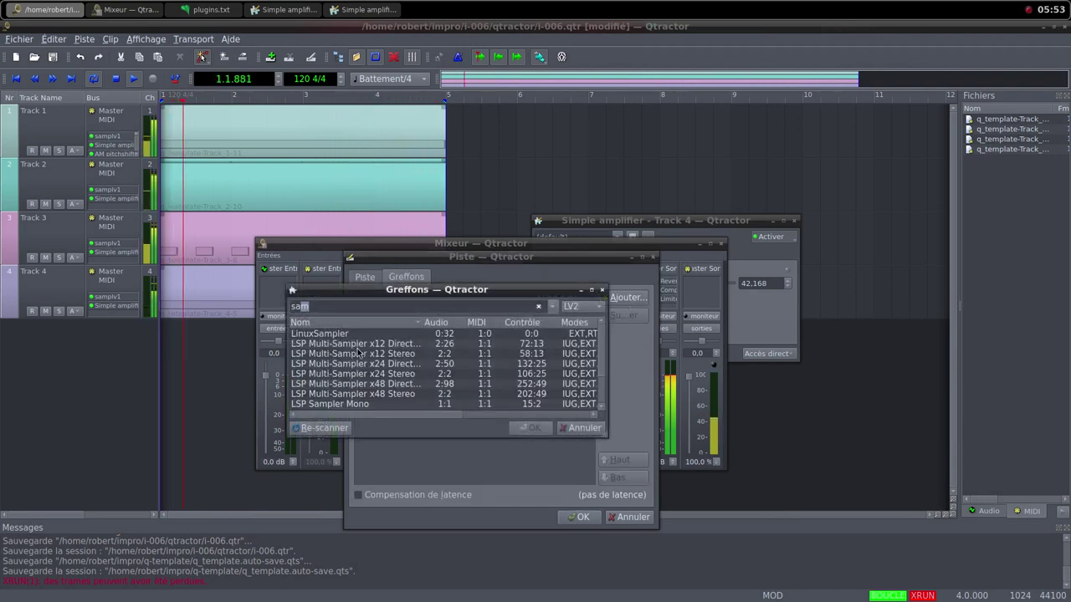
pyautogui.scroll(-1, 366, 353)
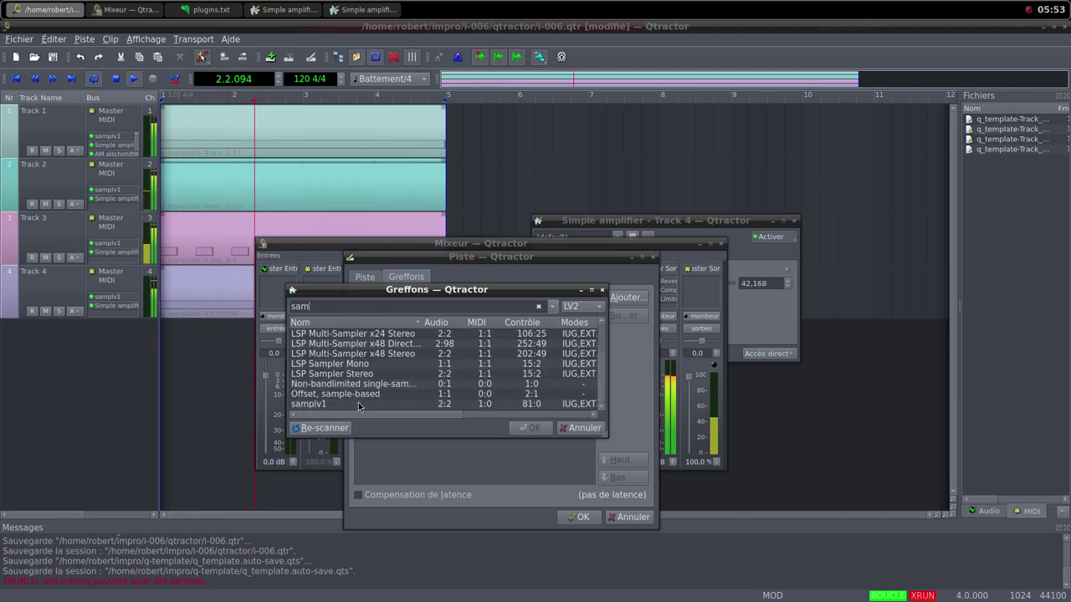
pyautogui.doubleClick(358, 402)
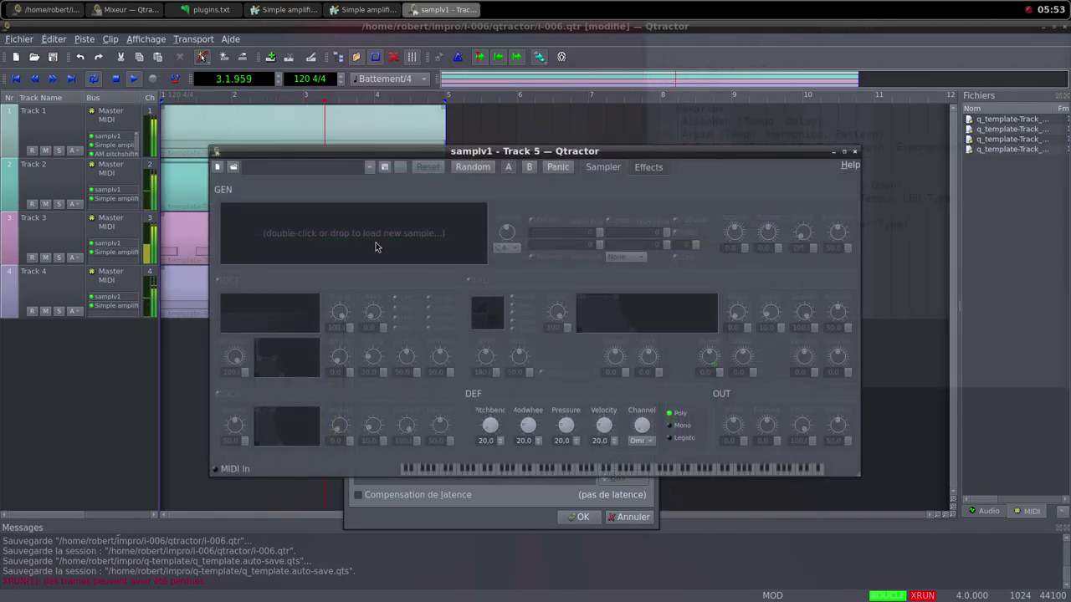
# Load the crowds-at-train-station WAV into Track 5's samplv1, set its DCA and OUT volumes to 100, and confirm the new track.
pyautogui.doubleClick(376, 247)
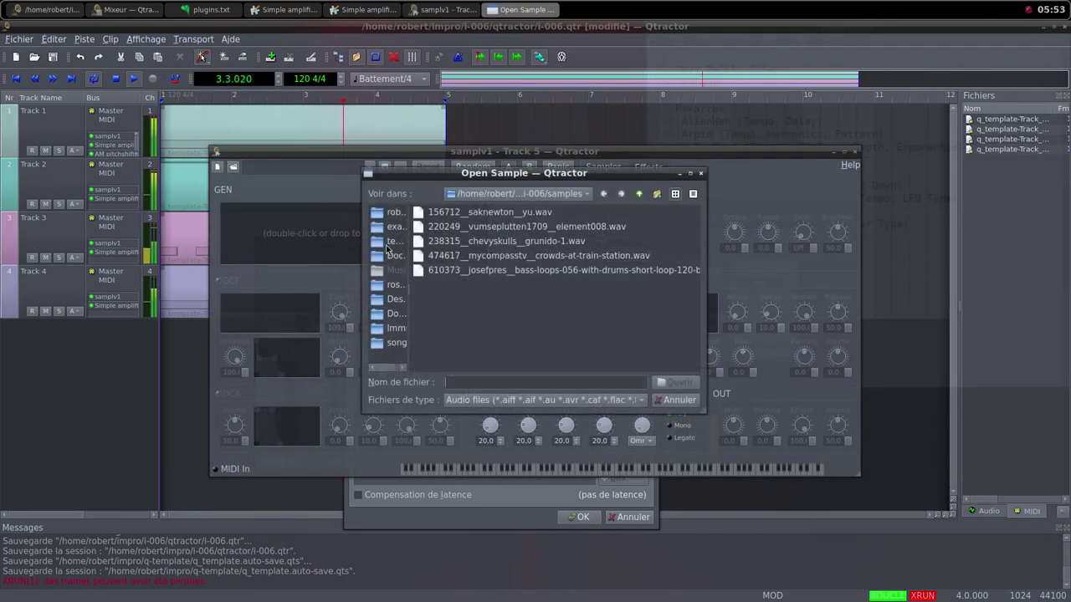
pyautogui.click(540, 257)
pyautogui.click(674, 383)
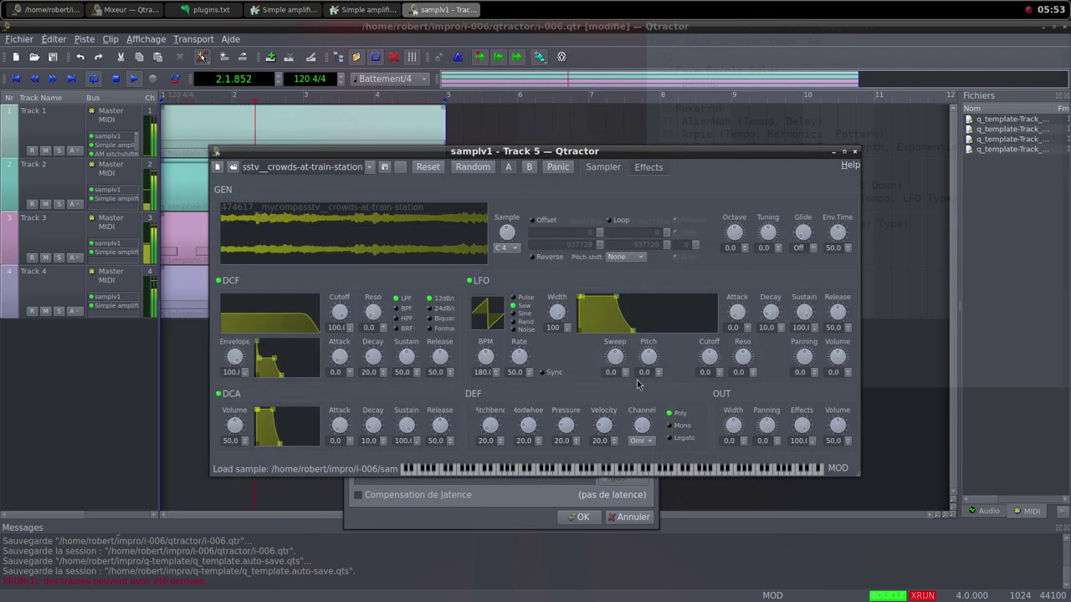
pyautogui.click(236, 435)
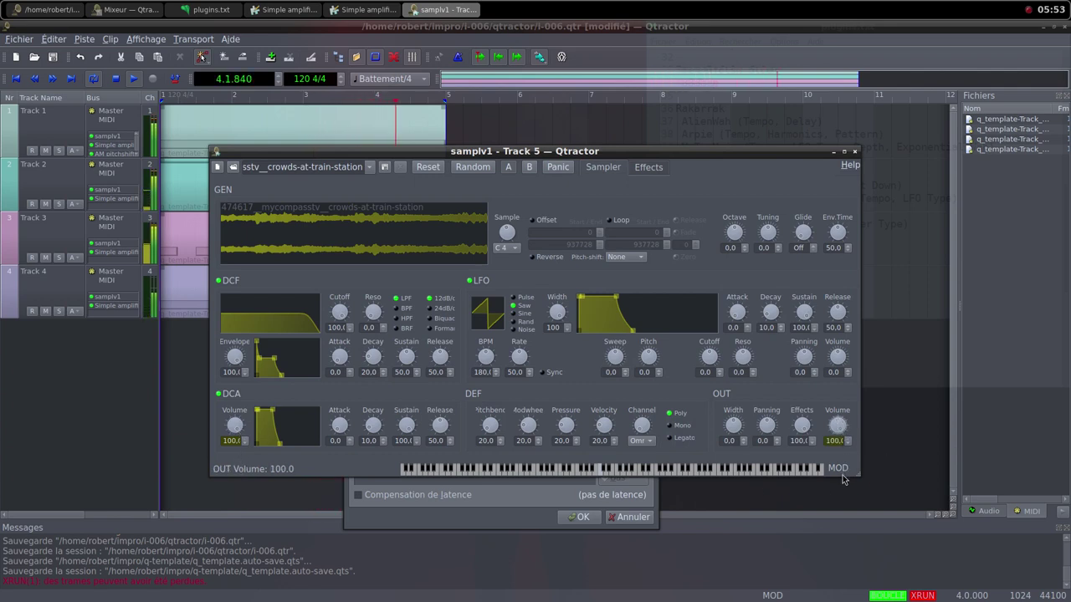
pyautogui.click(854, 152)
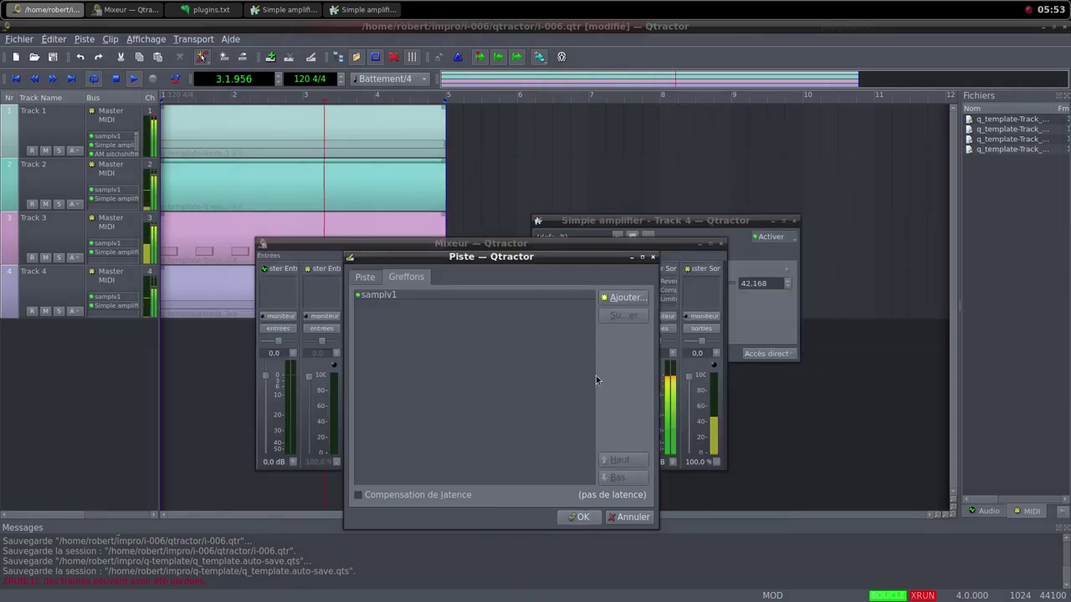
pyautogui.click(579, 517)
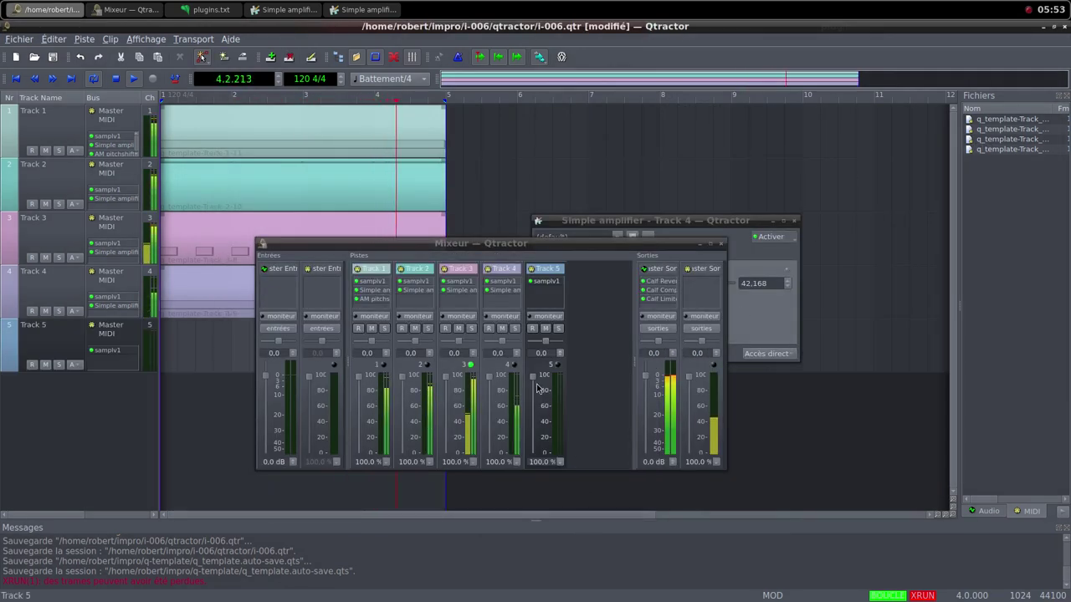
# Lower the mixer levels of Track 5, Track 4 and Track 3 to 0%.
pyautogui.moveTo(532, 381); pyautogui.dragTo(536, 458)
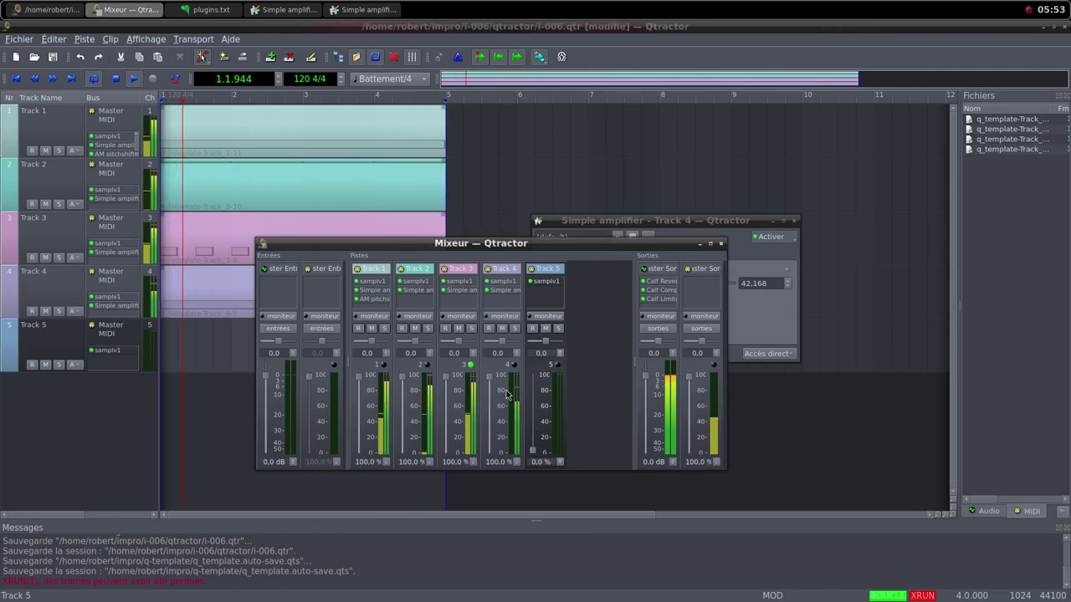
pyautogui.moveTo(490, 378); pyautogui.dragTo(496, 458)
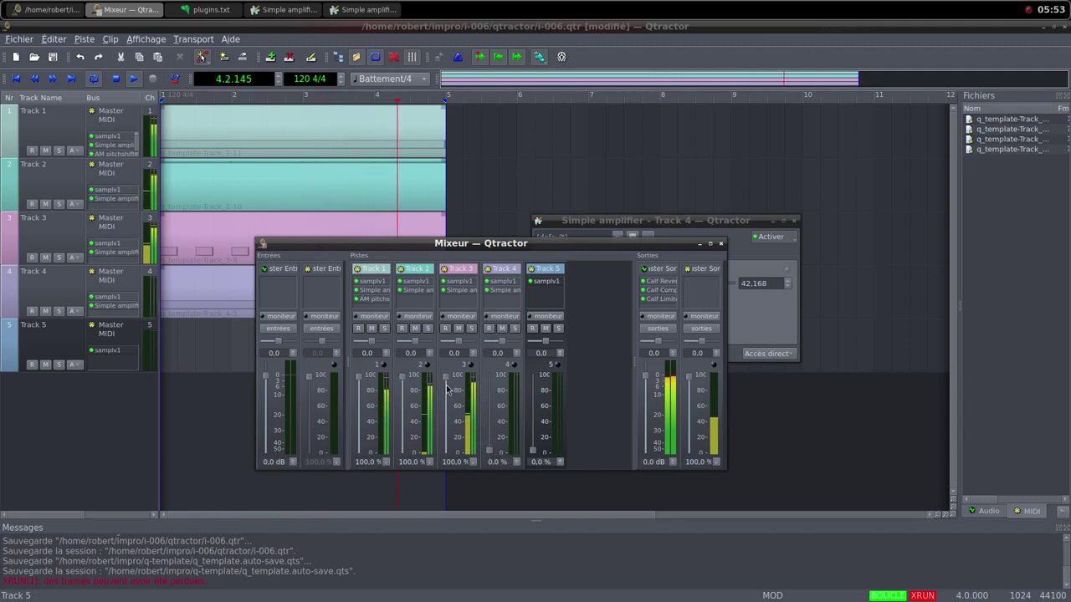
pyautogui.moveTo(446, 383); pyautogui.dragTo(453, 458)
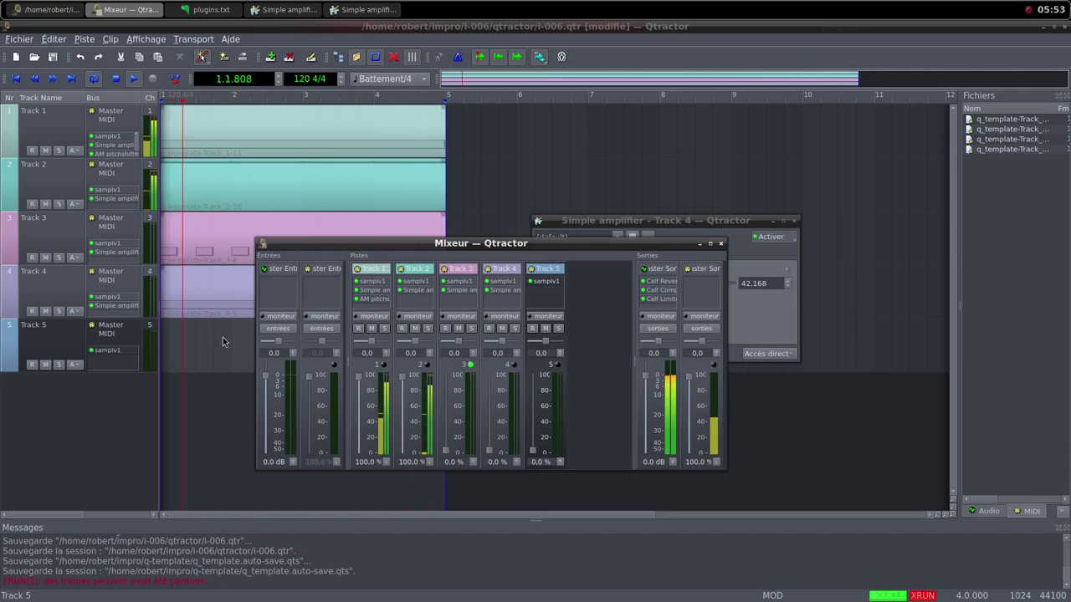
pyautogui.click(431, 6)
pyautogui.click(485, 26)
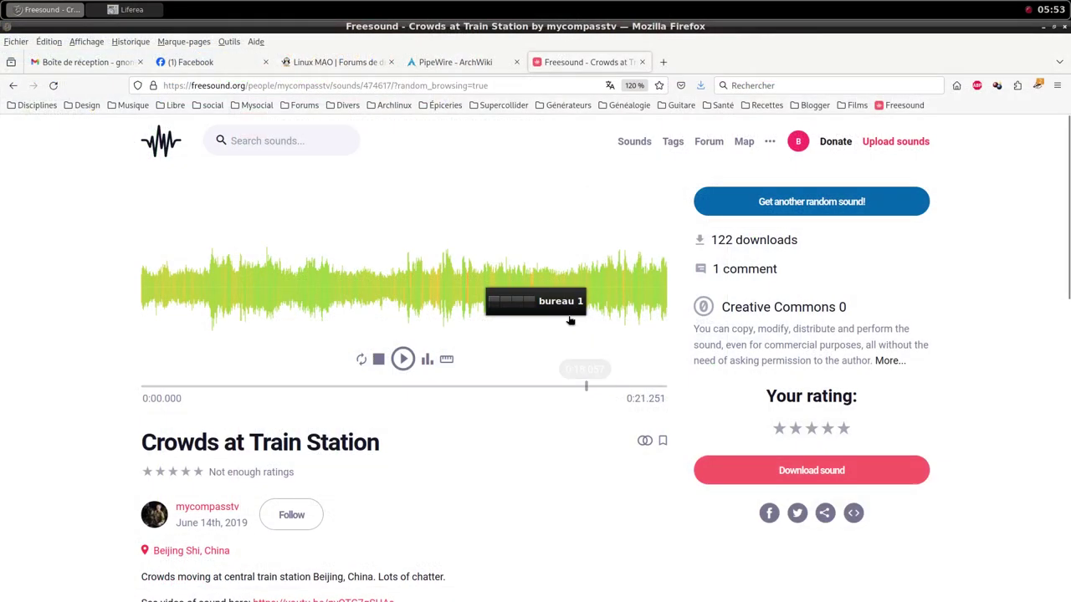
pyautogui.click(594, 6)
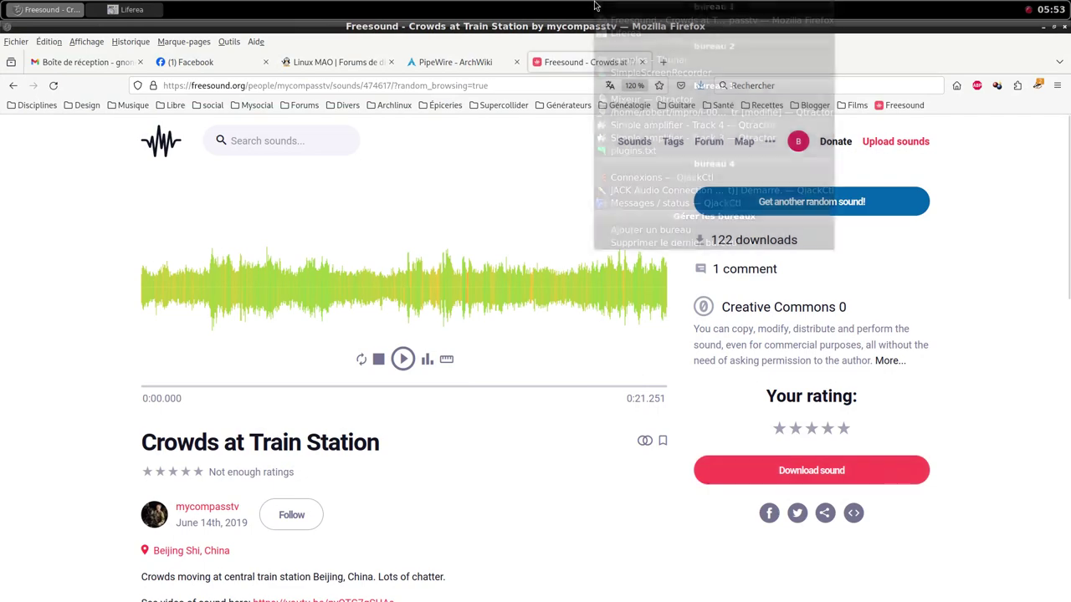
pyautogui.click(627, 99)
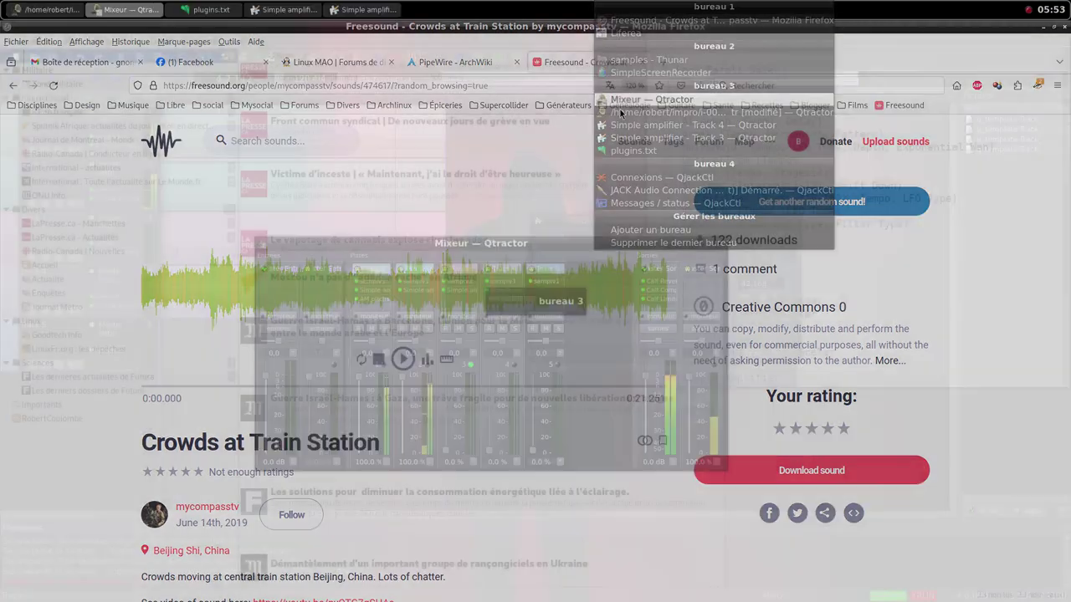
# Create a new MIDI clip on Track 5 and draw one C3 note spanning all four bars, closing the clip editor.
pyautogui.rightClick(211, 333)
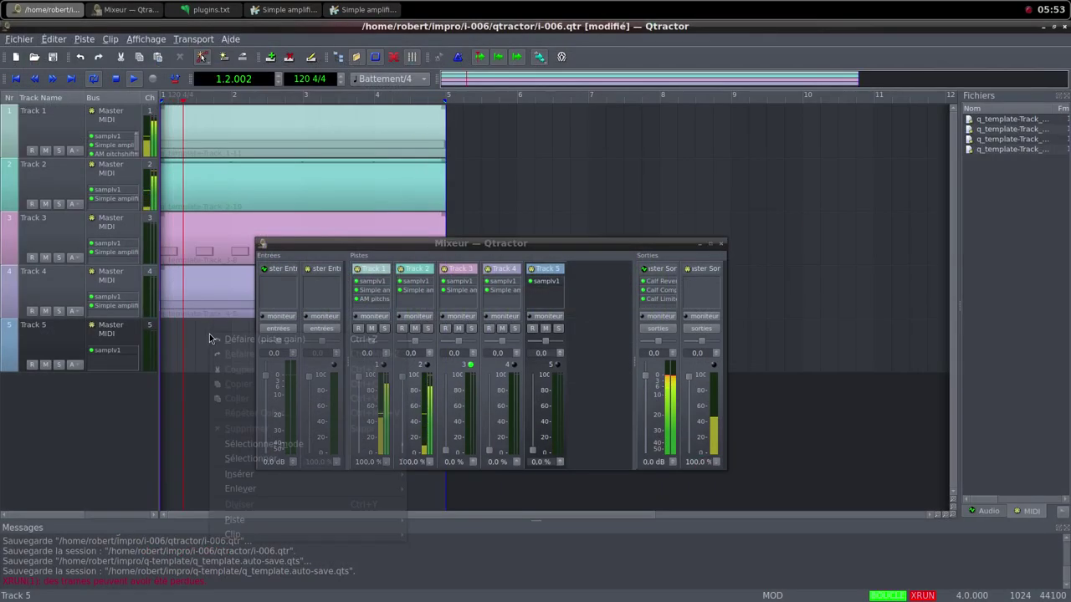
pyautogui.moveTo(376, 538)
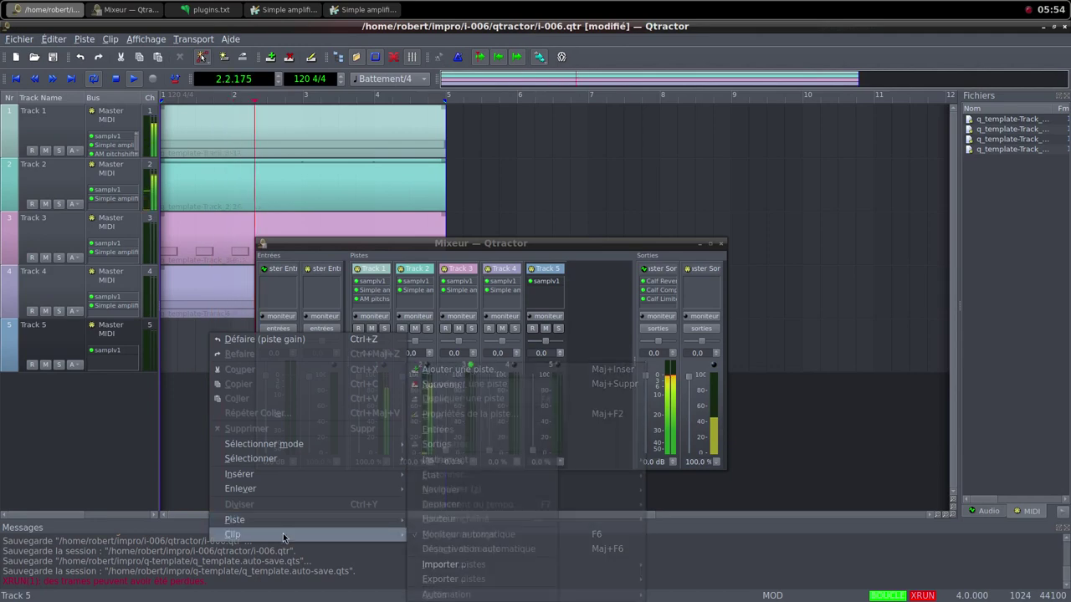
pyautogui.click(433, 385)
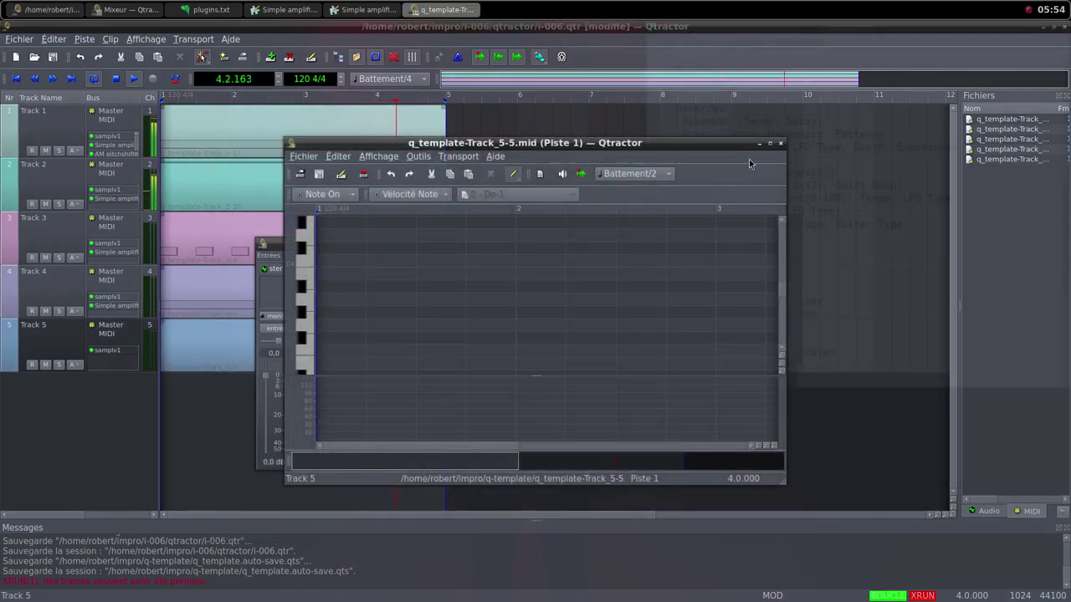
pyautogui.click(769, 143)
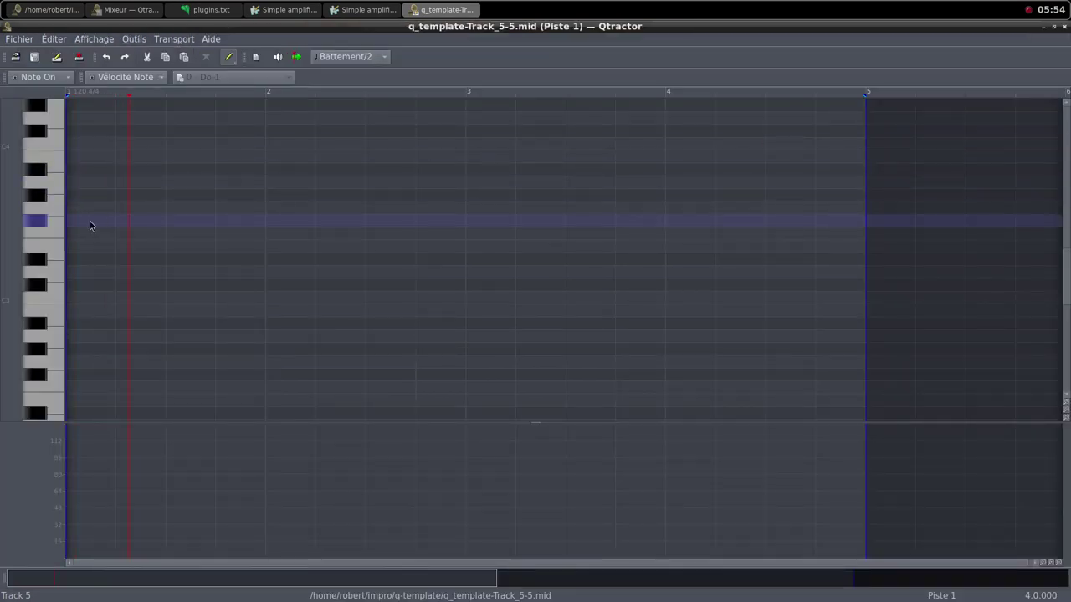
pyautogui.moveTo(74, 300); pyautogui.dragTo(853, 300)
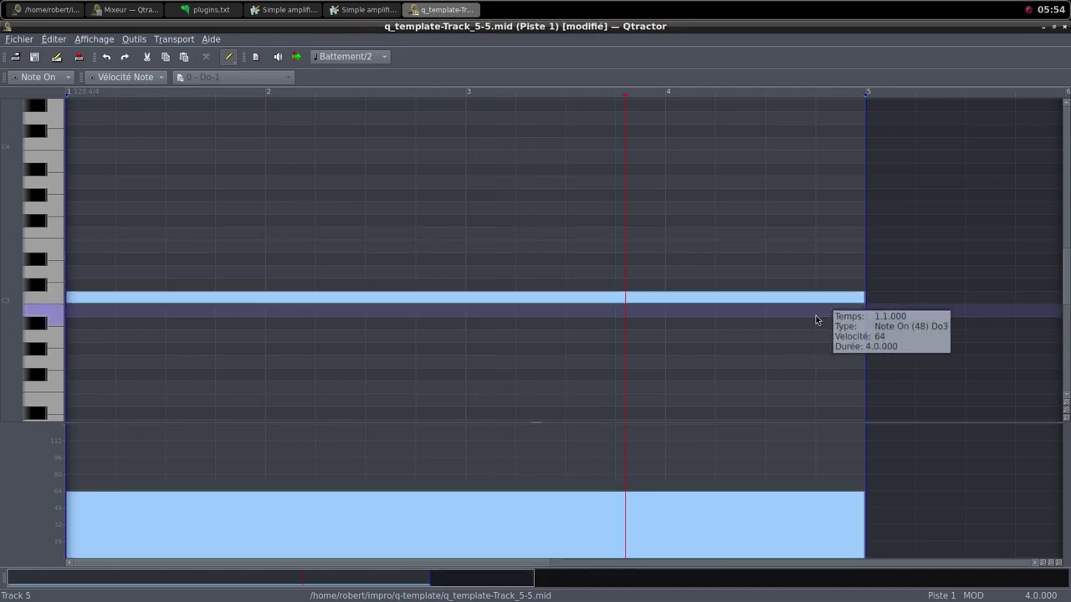
pyautogui.click(1054, 27)
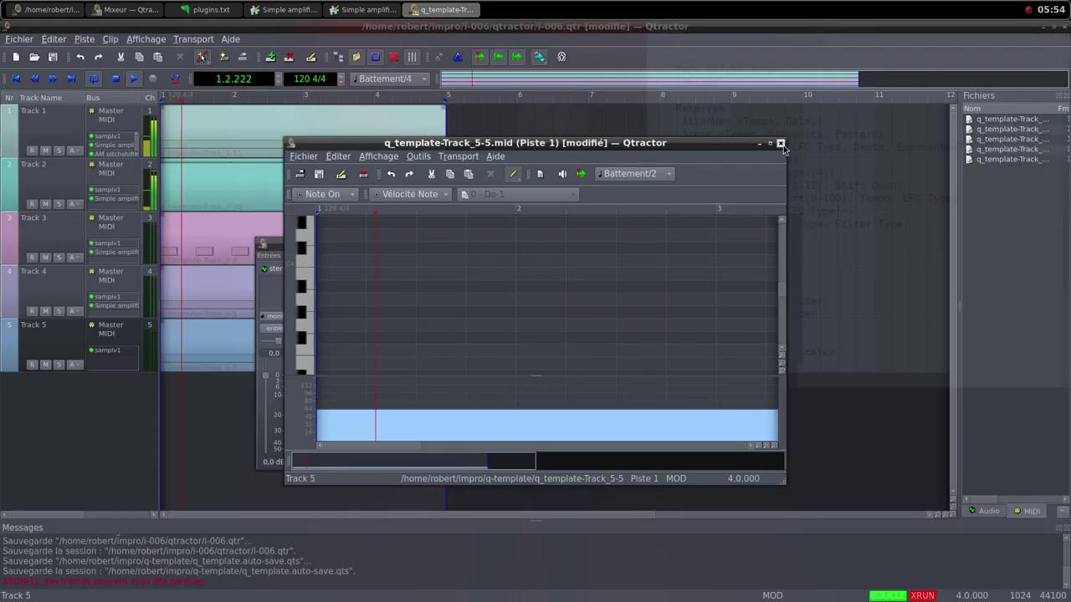
pyautogui.click(780, 143)
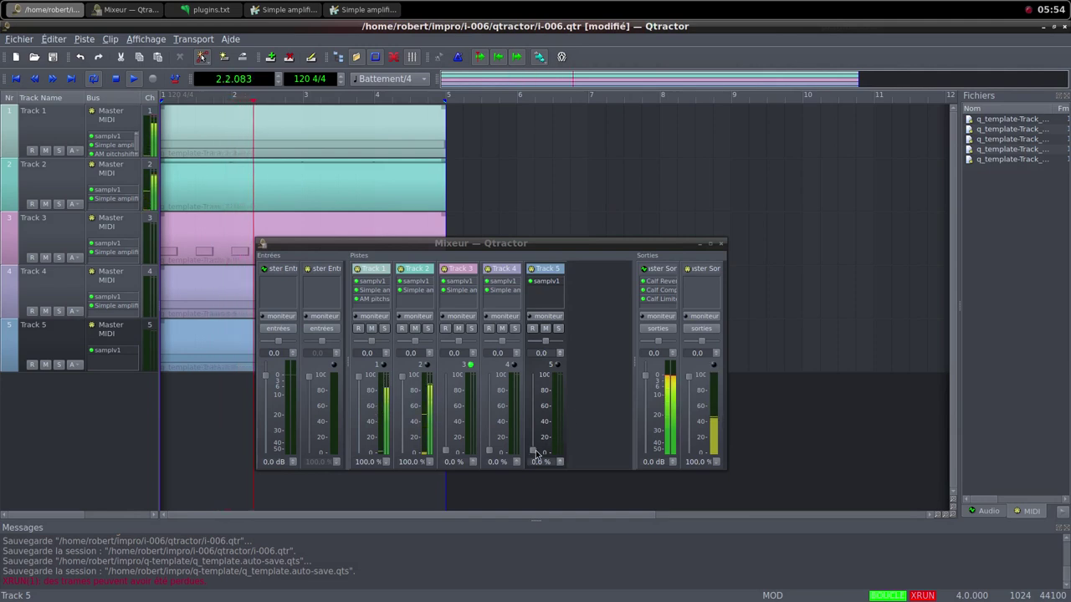
# Raise Track 5's mixer level to 100% and add the Simple amplifier plugin to it with a gain of 14.742 dB.
pyautogui.moveTo(533, 451); pyautogui.dragTo(532, 375)
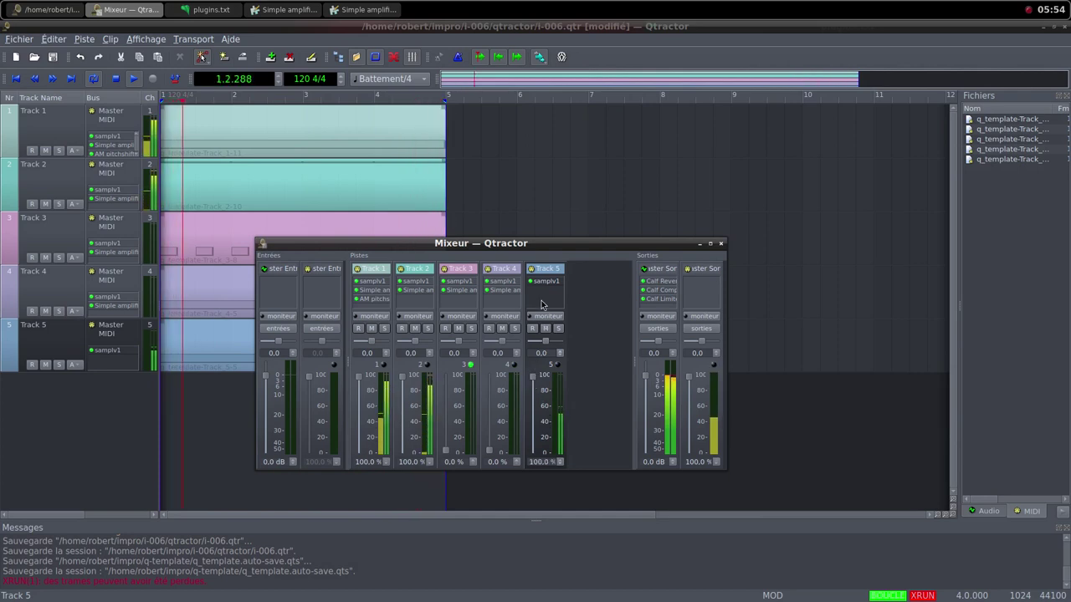
pyautogui.rightClick(544, 293)
pyautogui.click(577, 299)
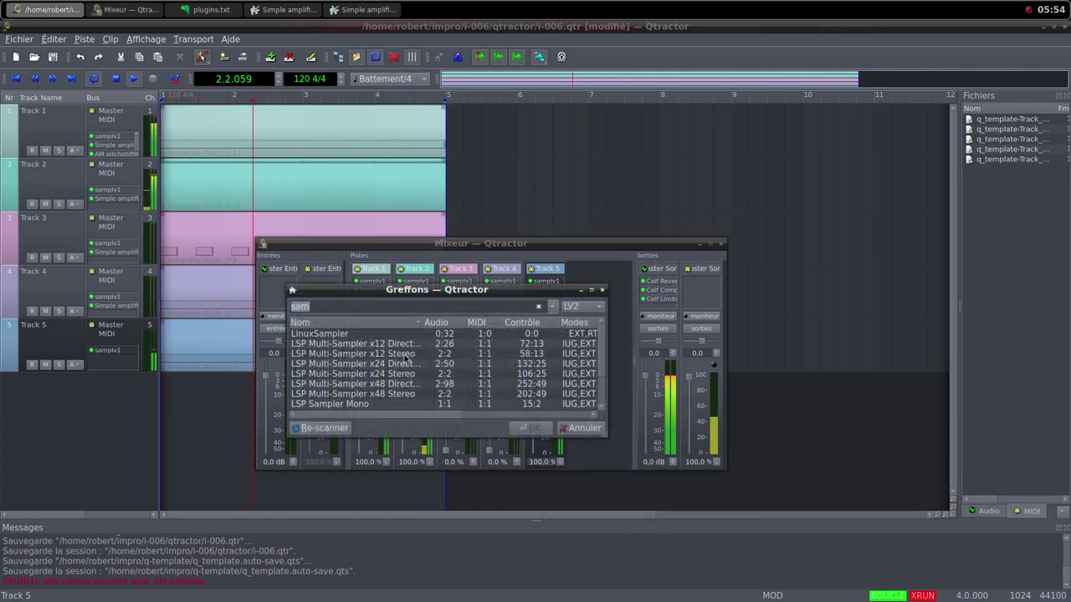
pyautogui.write('simp')
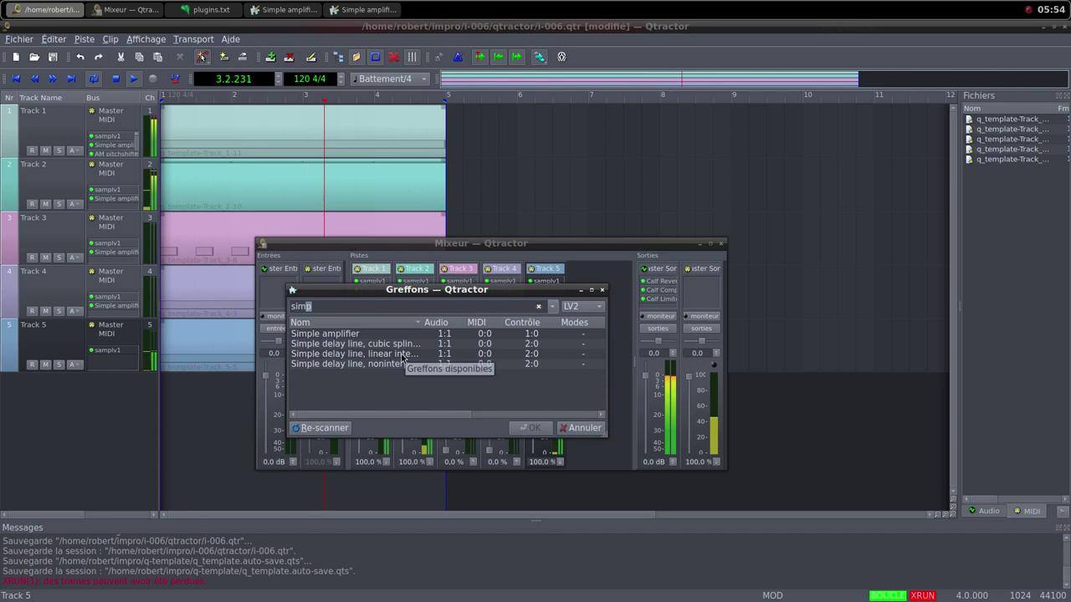
pyautogui.doubleClick(358, 334)
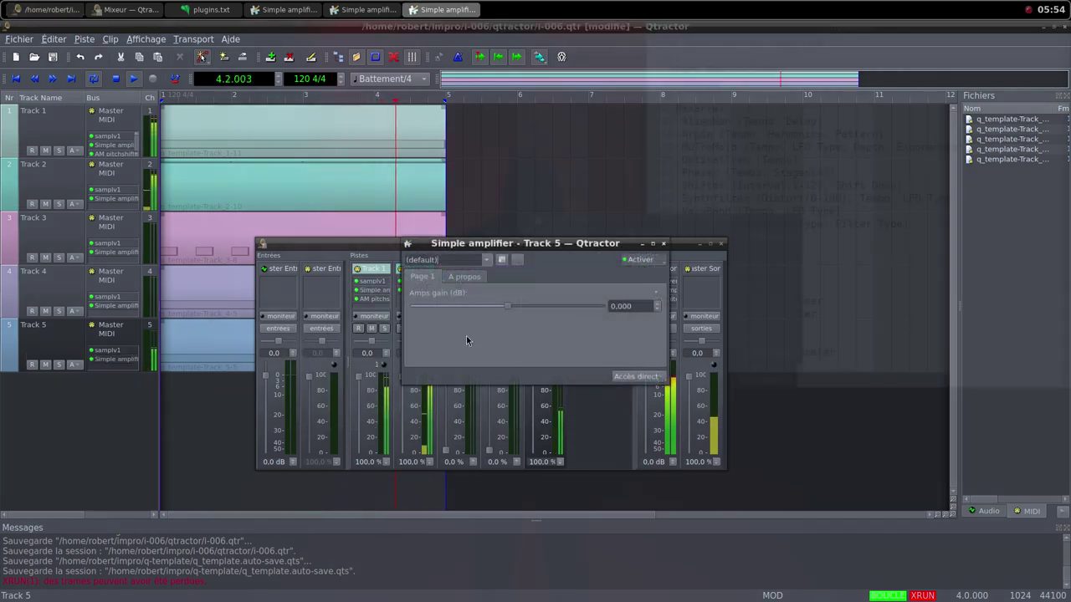
pyautogui.moveTo(515, 268); pyautogui.dragTo(556, 220)
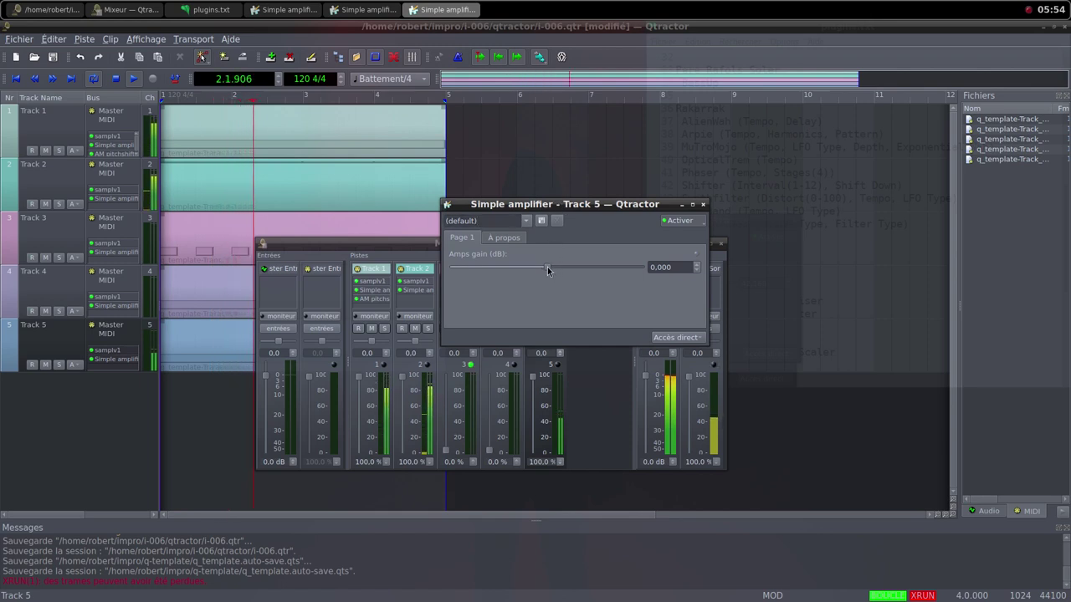
pyautogui.moveTo(547, 267); pyautogui.dragTo(567, 274)
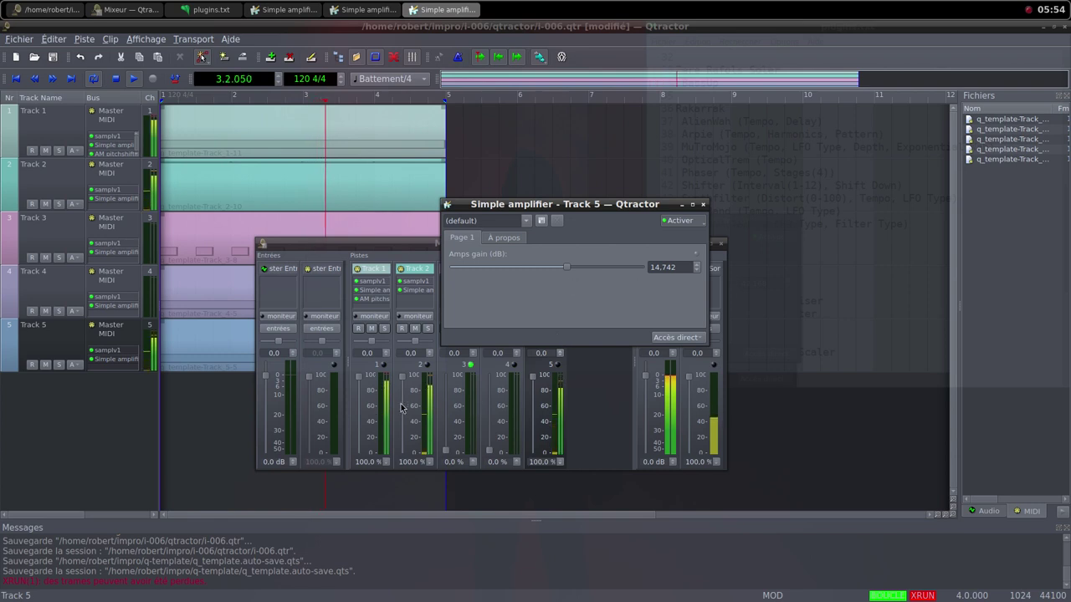
# Lower Track 2's mixer level to 0% and raise Track 3 and Track 4 to 100%.
pyautogui.moveTo(398, 381); pyautogui.dragTo(402, 457)
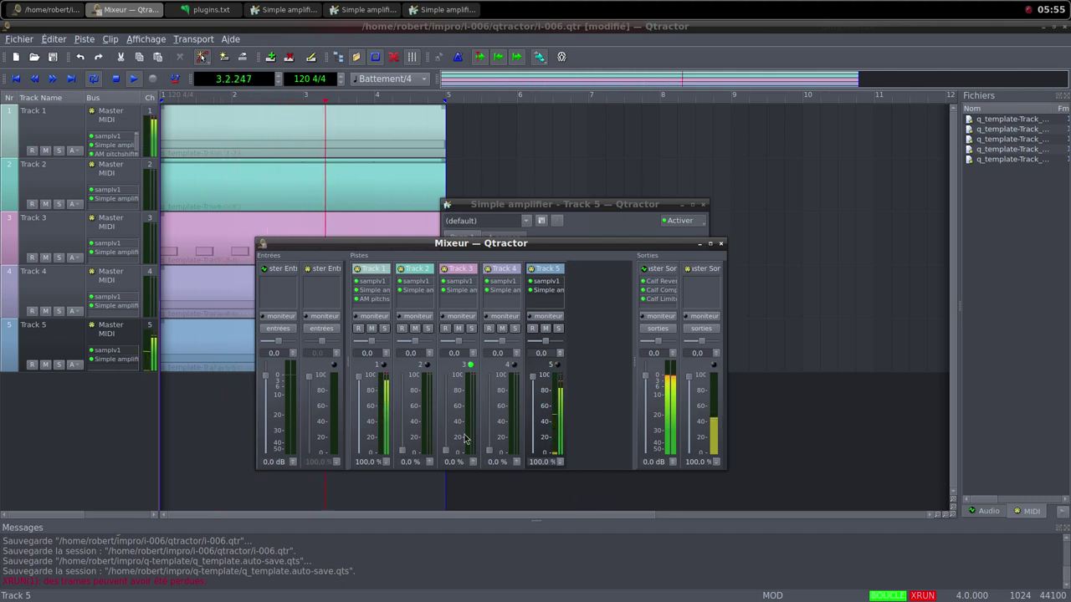
pyautogui.moveTo(446, 449); pyautogui.dragTo(441, 383)
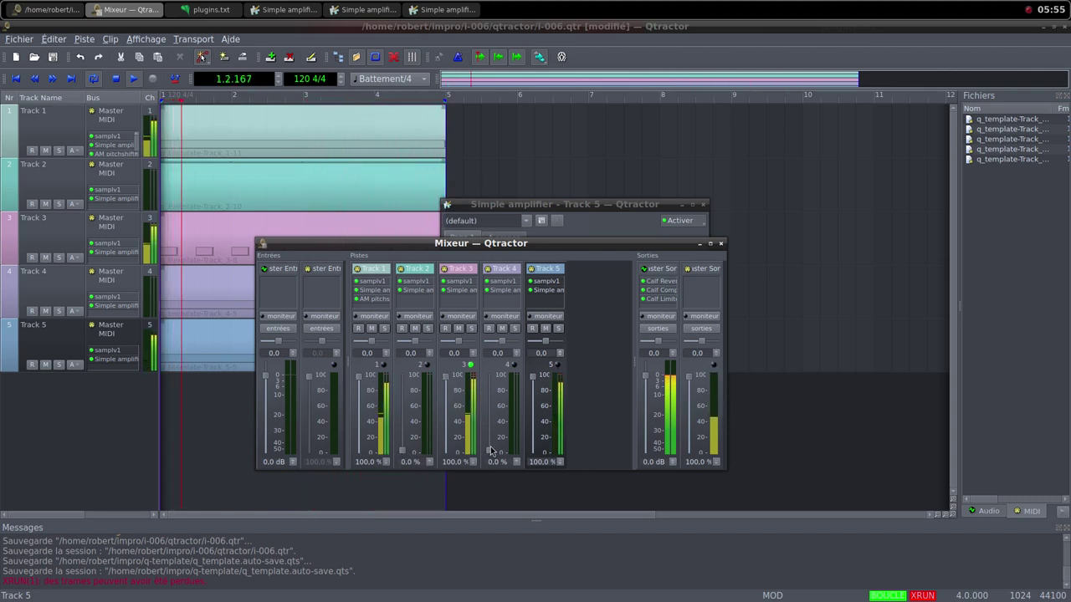
pyautogui.moveTo(491, 451); pyautogui.dragTo(490, 387)
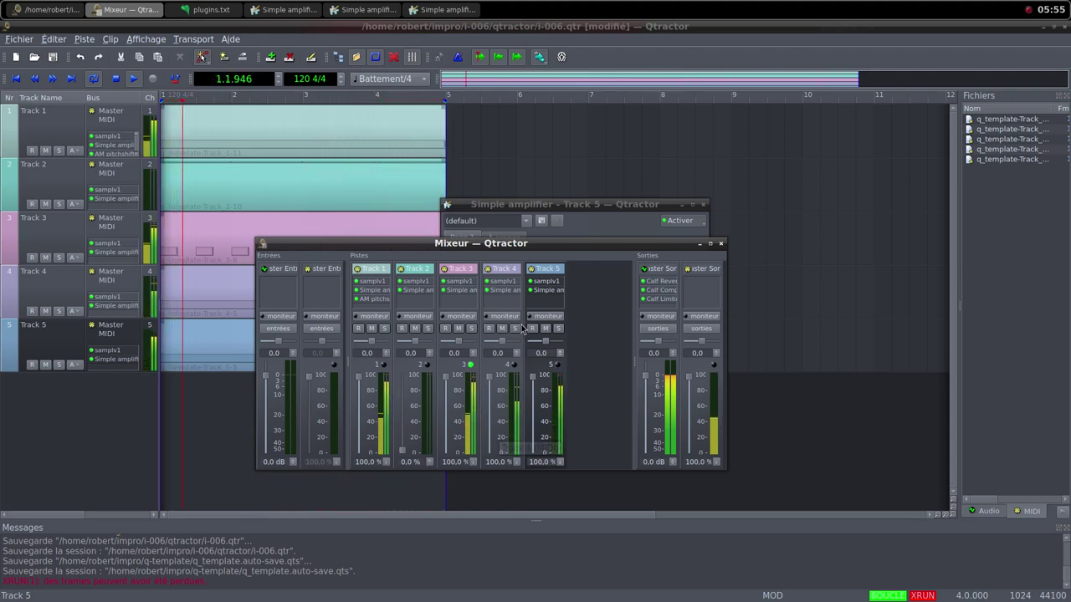
# Set the gain of Track 4's Simple amplifier to 45.080 dB and close its window.
pyautogui.doubleClick(507, 293)
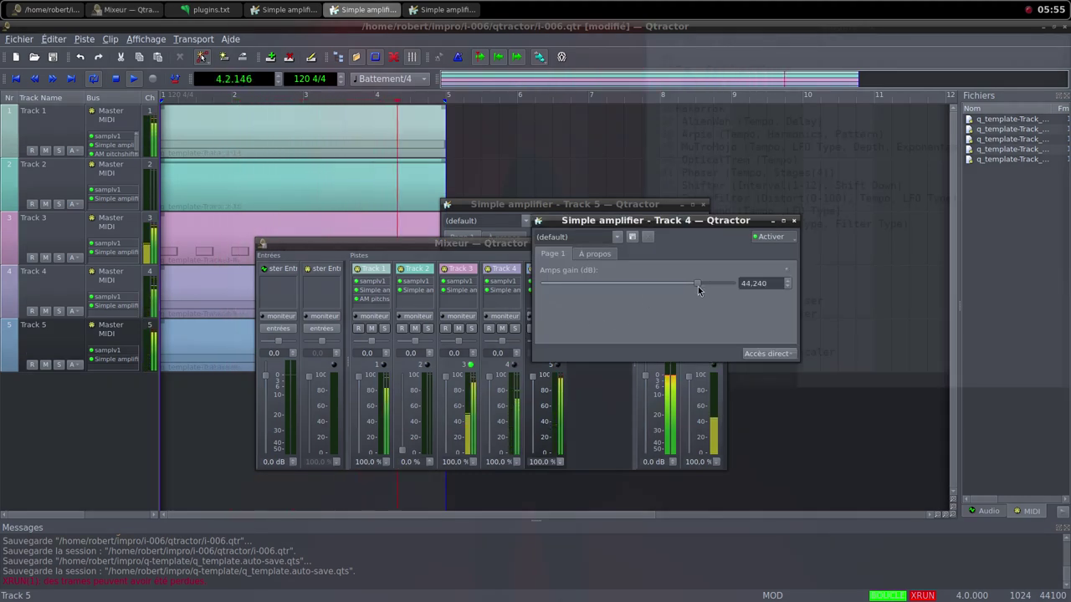
pyautogui.moveTo(698, 290); pyautogui.dragTo(699, 290)
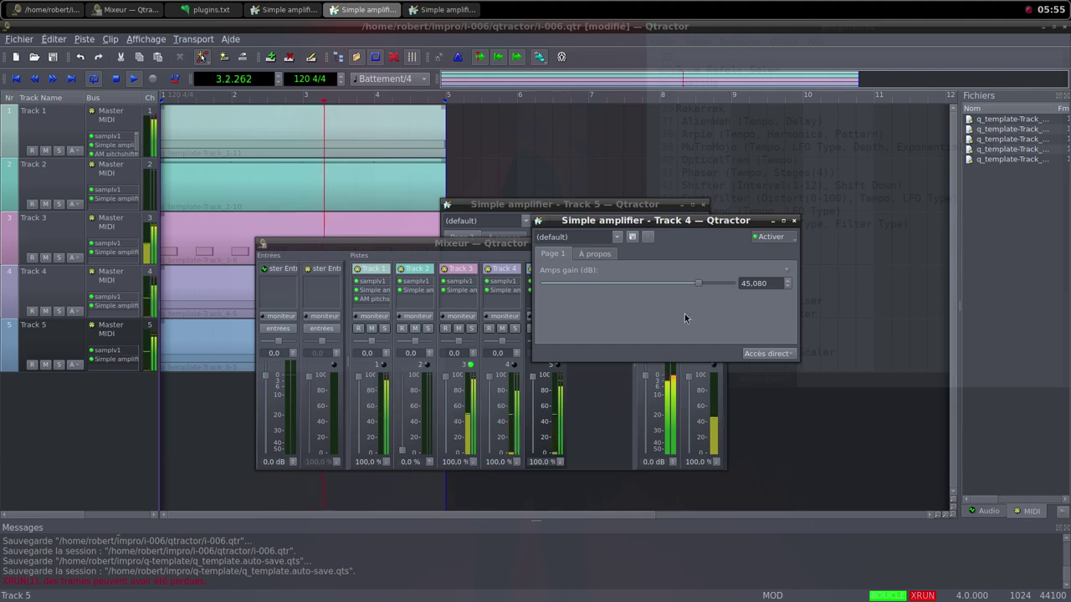
pyautogui.click(782, 221)
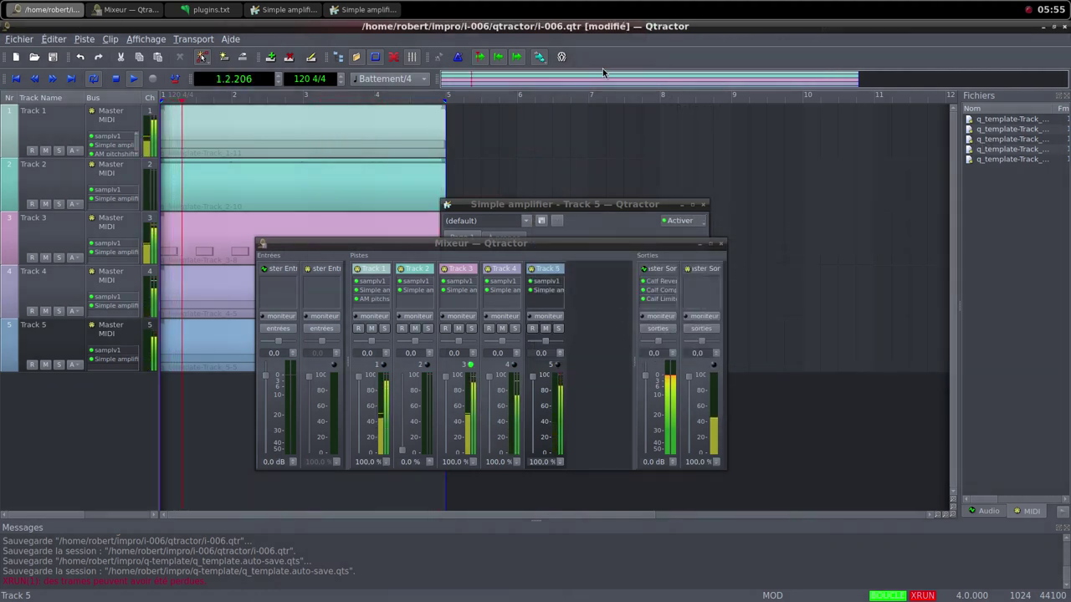
# Switch to Freesound in Firefox, get another random sound, and save the Print Shop Paper Conveyor 2 WAV in the samples folder.
pyautogui.middleClick(601, 7)
pyautogui.click(618, 19)
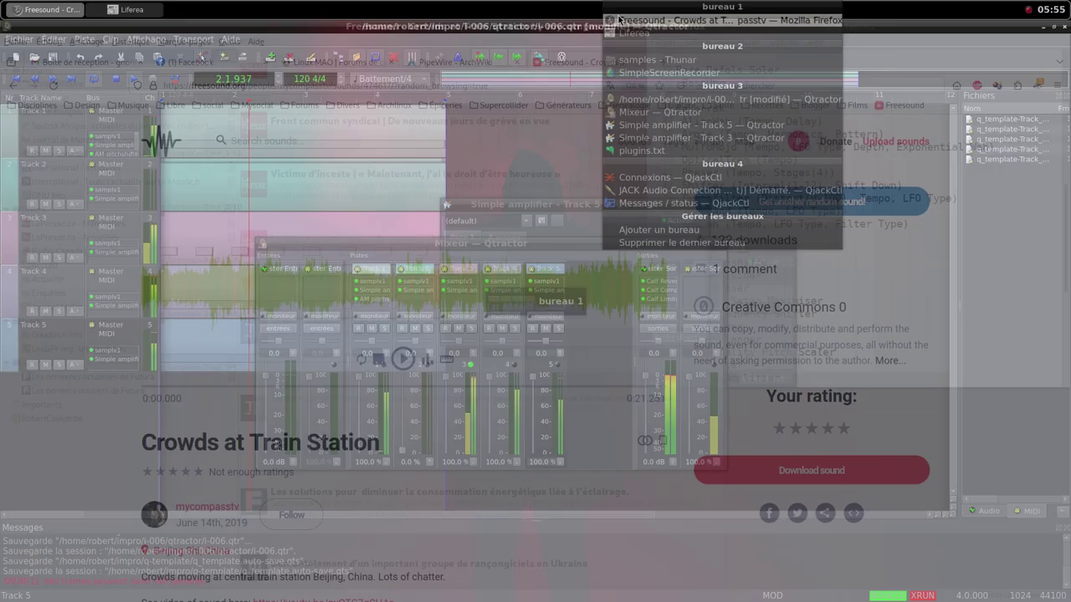
pyautogui.click(792, 210)
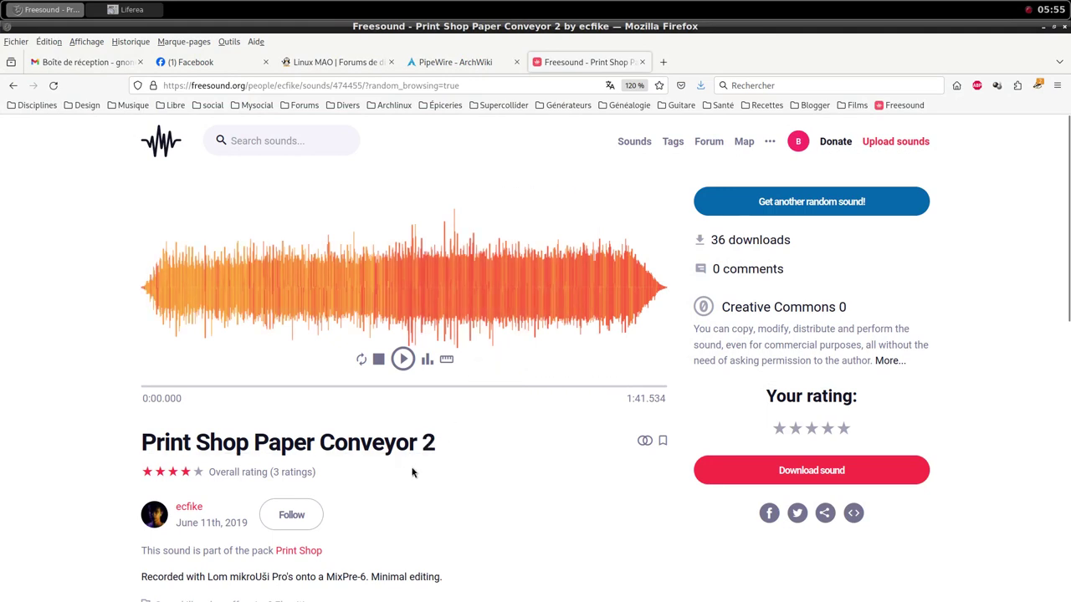
pyautogui.scroll(-2, 411, 473)
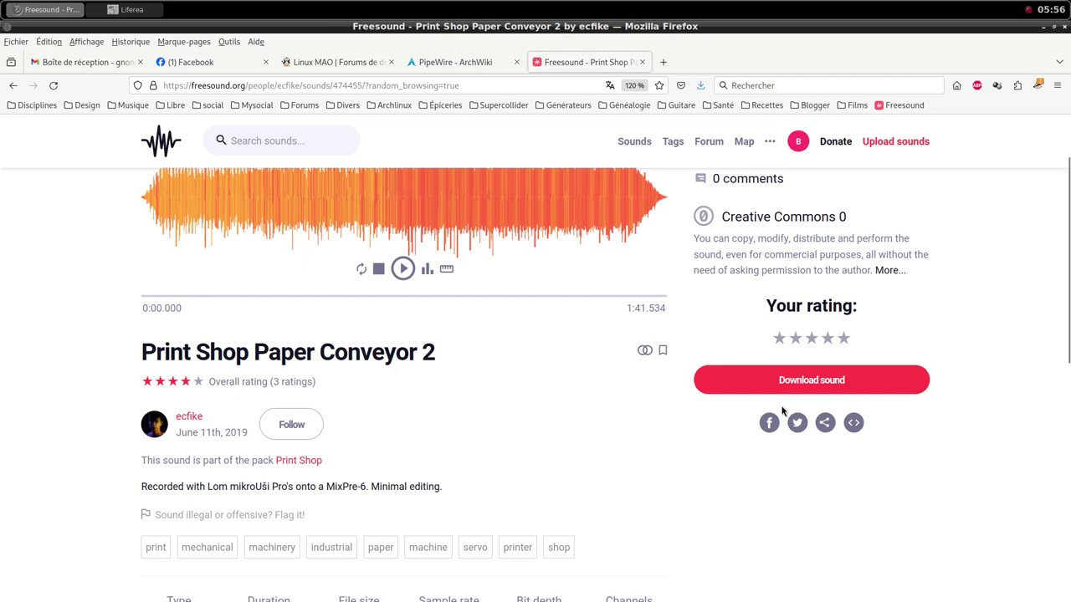
pyautogui.click(820, 381)
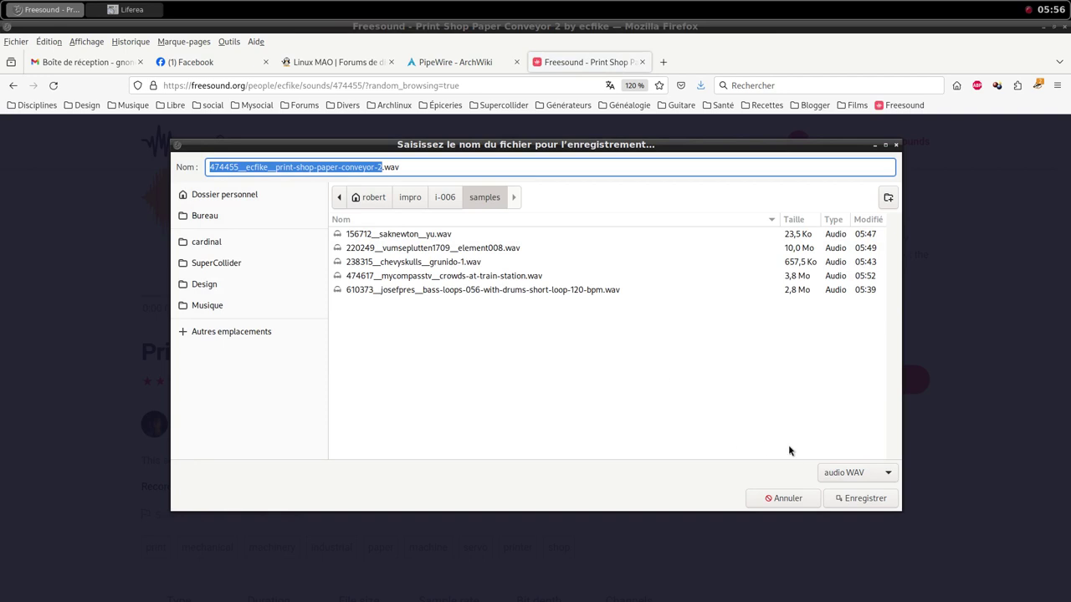
pyautogui.click(848, 500)
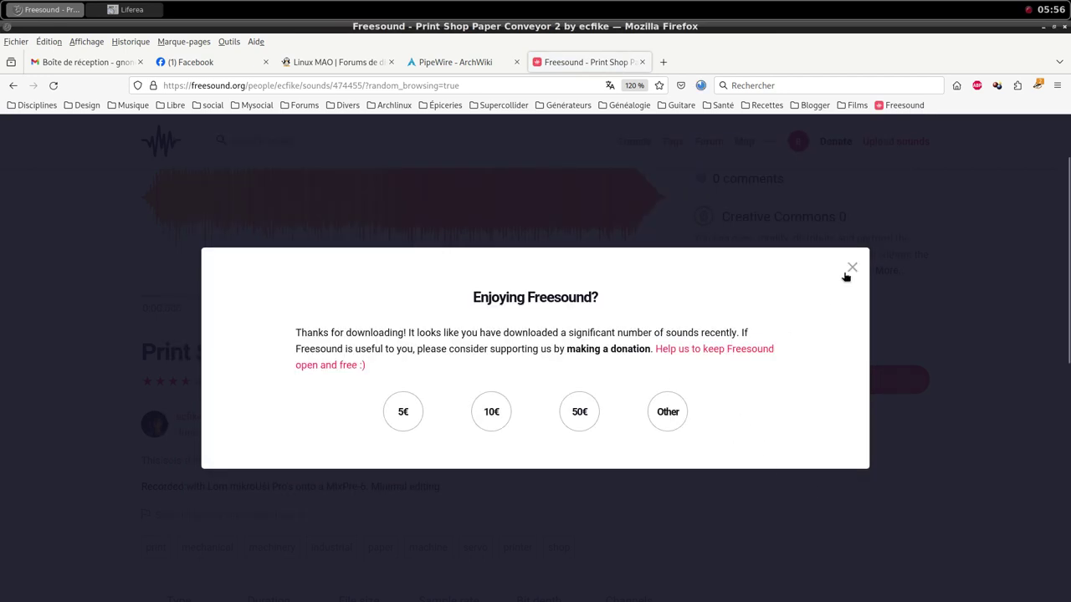
pyautogui.click(850, 269)
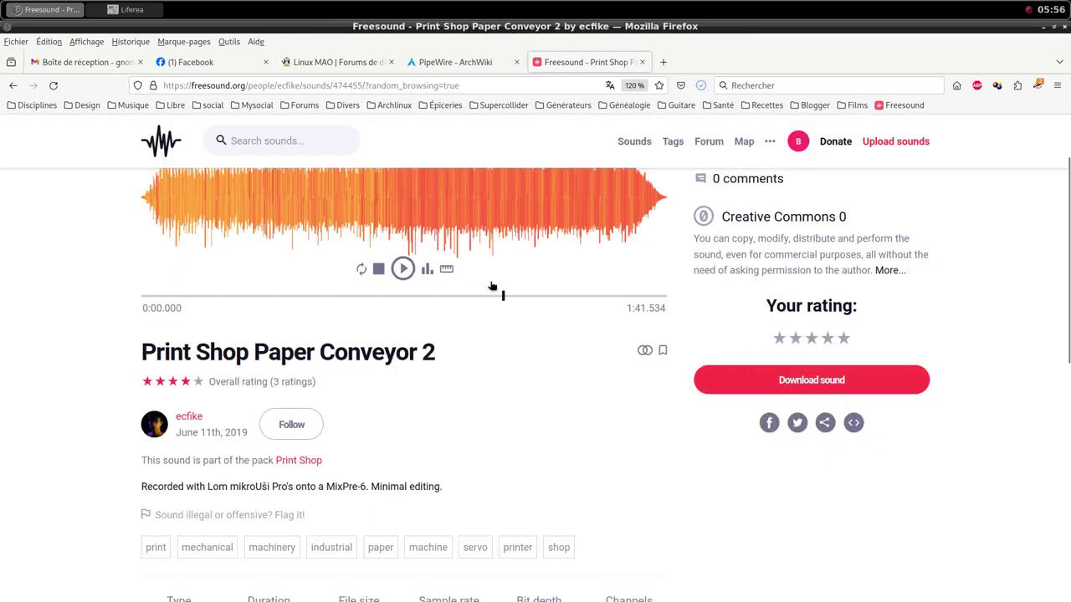
# Switch back to Qtractor, start a new MIDI track named Track 6, and add the samplv1 LV2 plugin to it.
pyautogui.middleClick(360, 6)
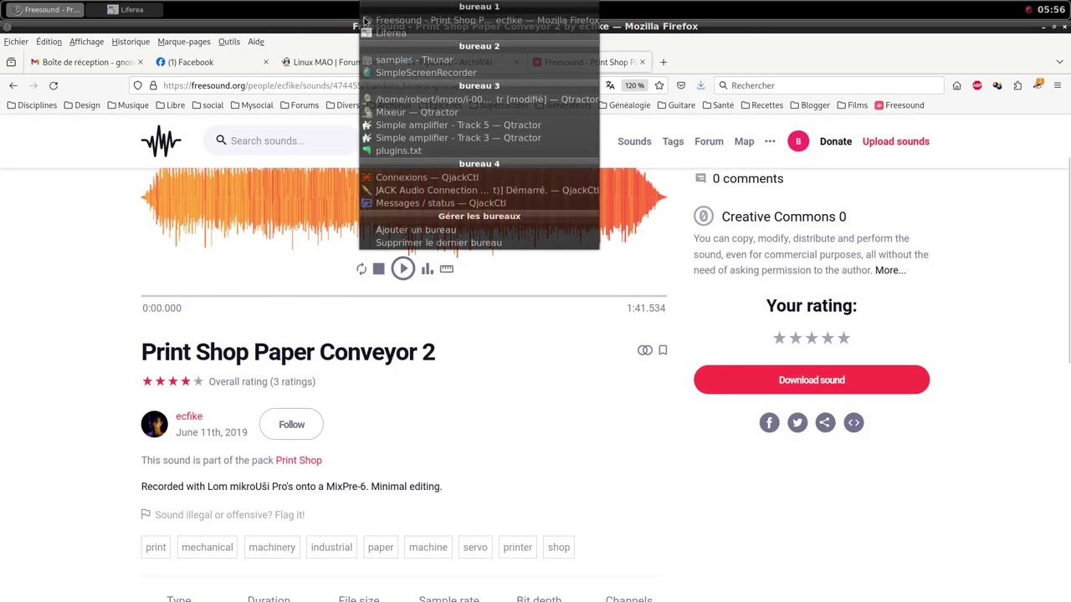
pyautogui.click(401, 88)
pyautogui.rightClick(590, 355)
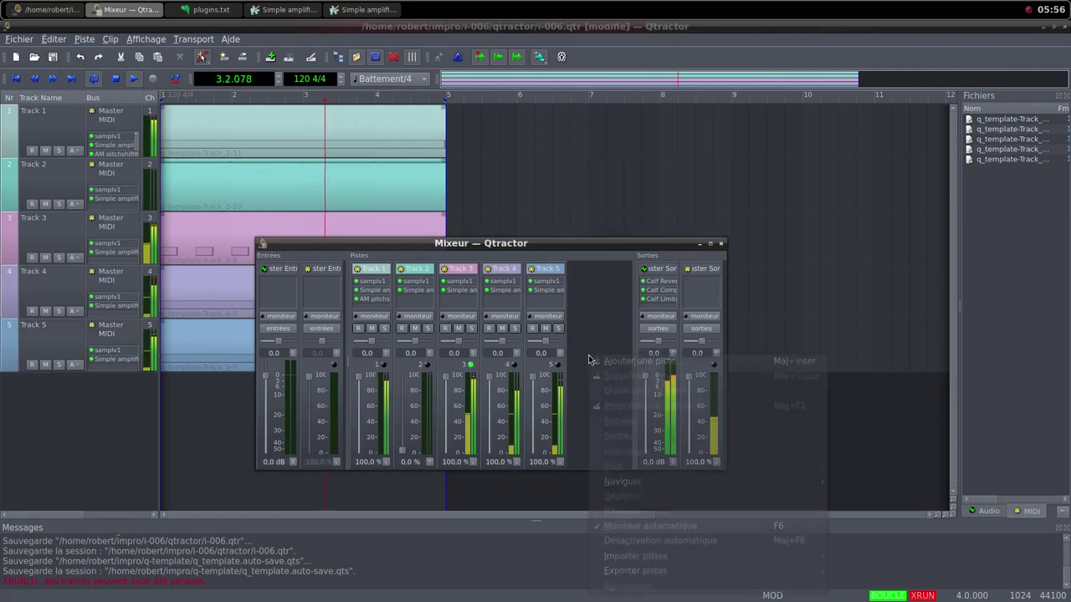
pyautogui.click(623, 361)
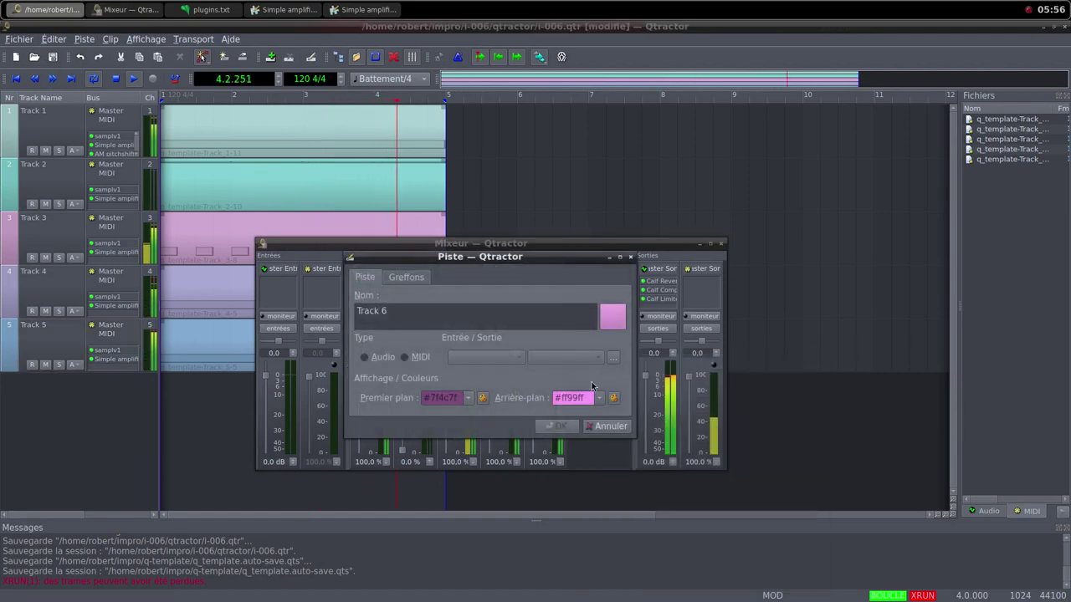
pyautogui.click(405, 357)
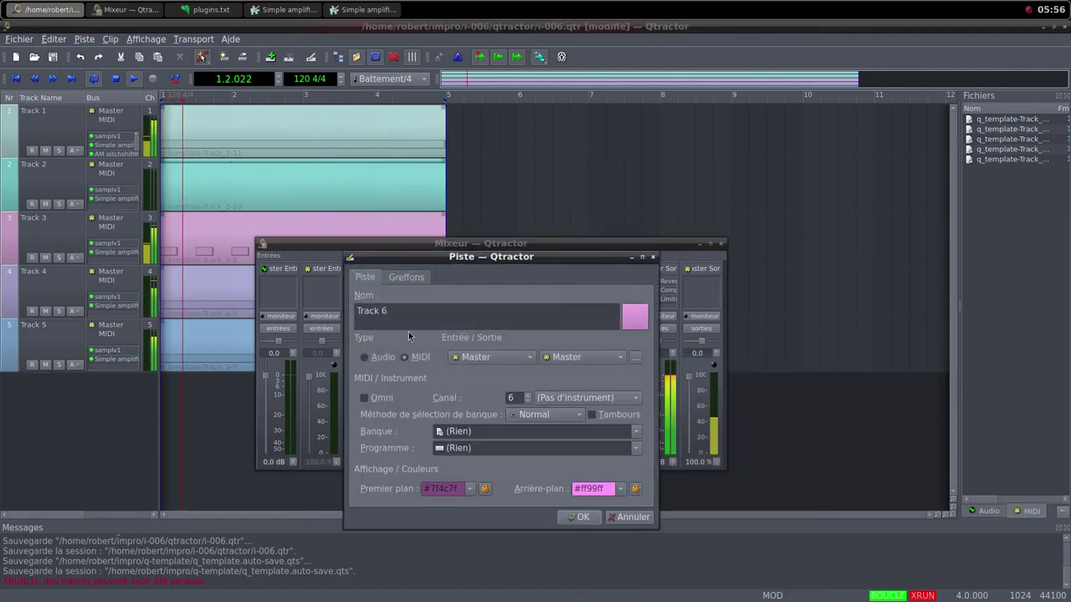
pyautogui.click(406, 277)
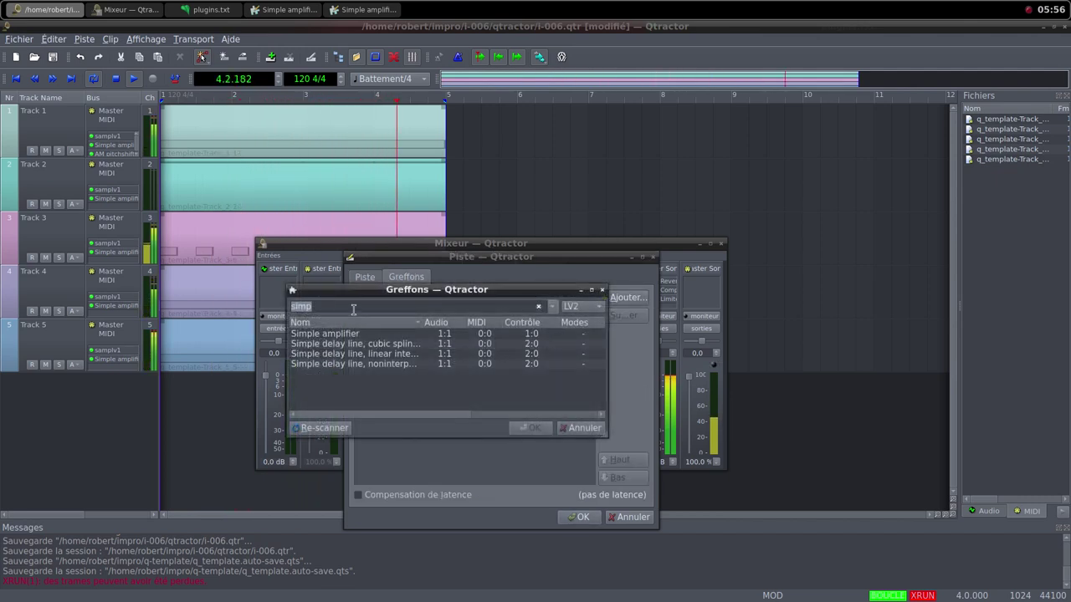
pyautogui.write('sam')
pyautogui.scroll(-2, 334, 393)
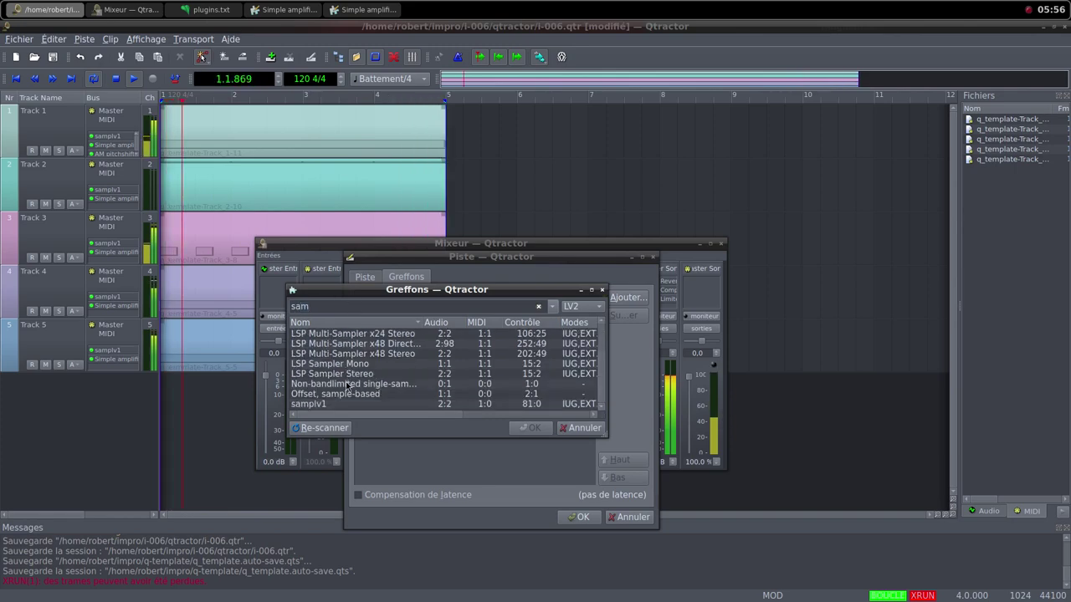
pyautogui.doubleClick(334, 406)
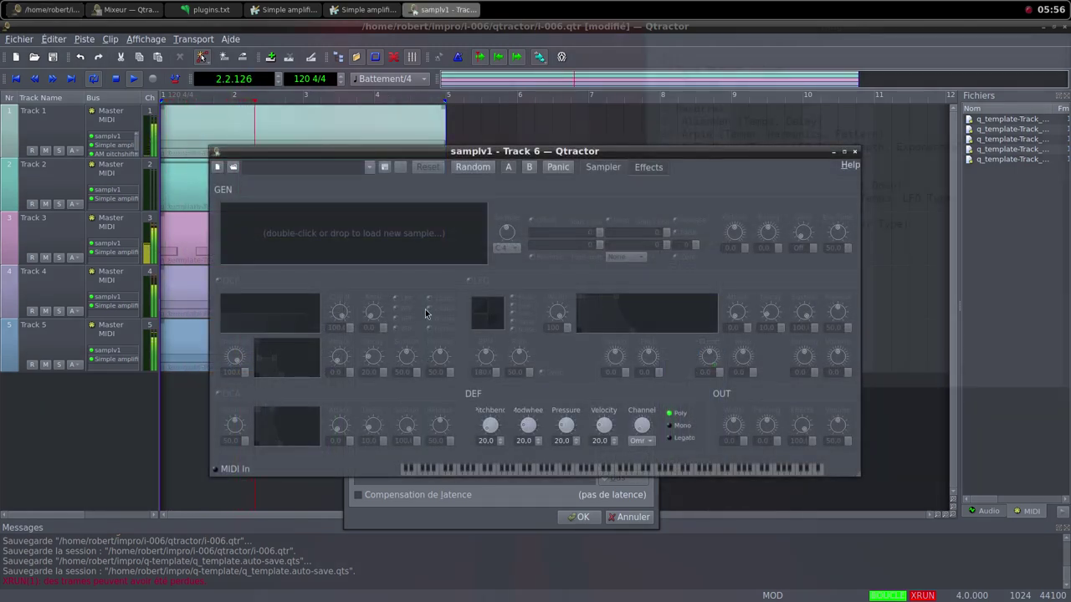
# Load the print-shop-paper-conveyor-2 WAV into Track 6's samplv1, set its DCA volume to 100, and confirm the new track.
pyautogui.doubleClick(377, 244)
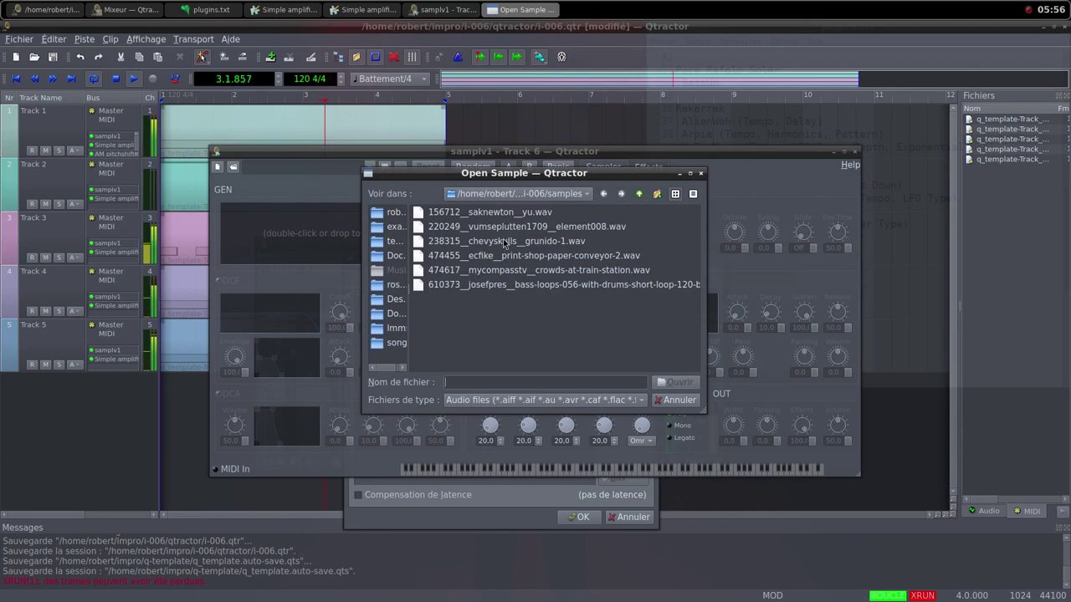
pyautogui.click(566, 258)
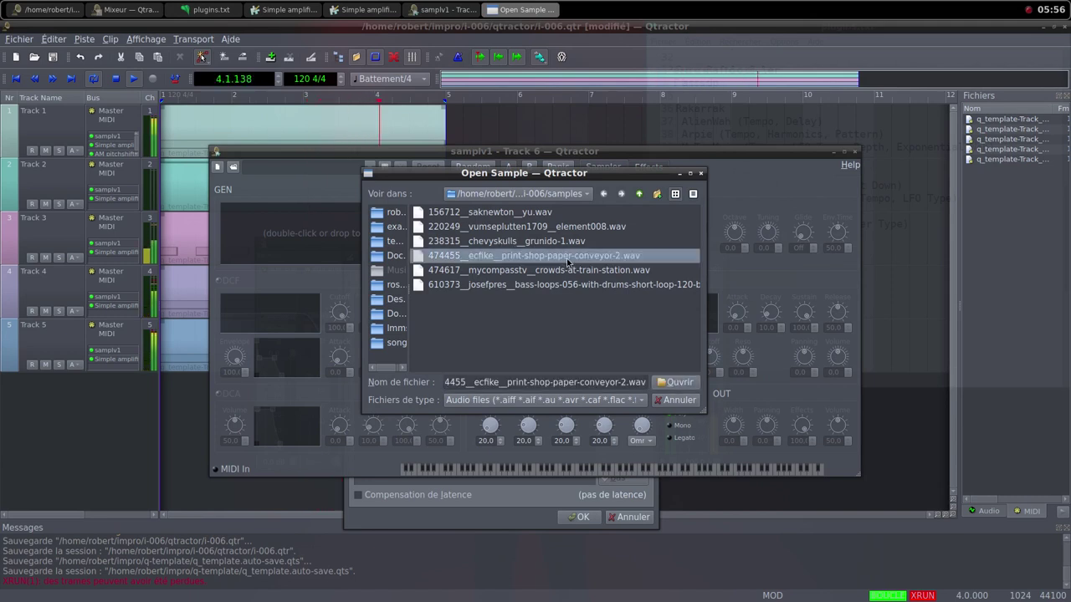
pyautogui.click(674, 382)
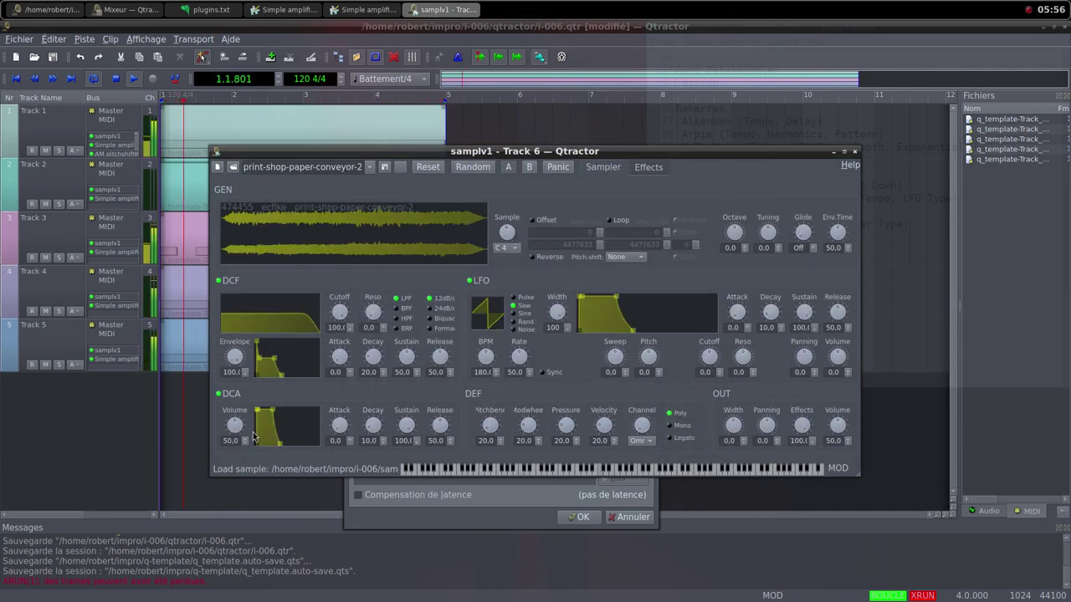
pyautogui.moveTo(235, 425); pyautogui.dragTo(238, 493)
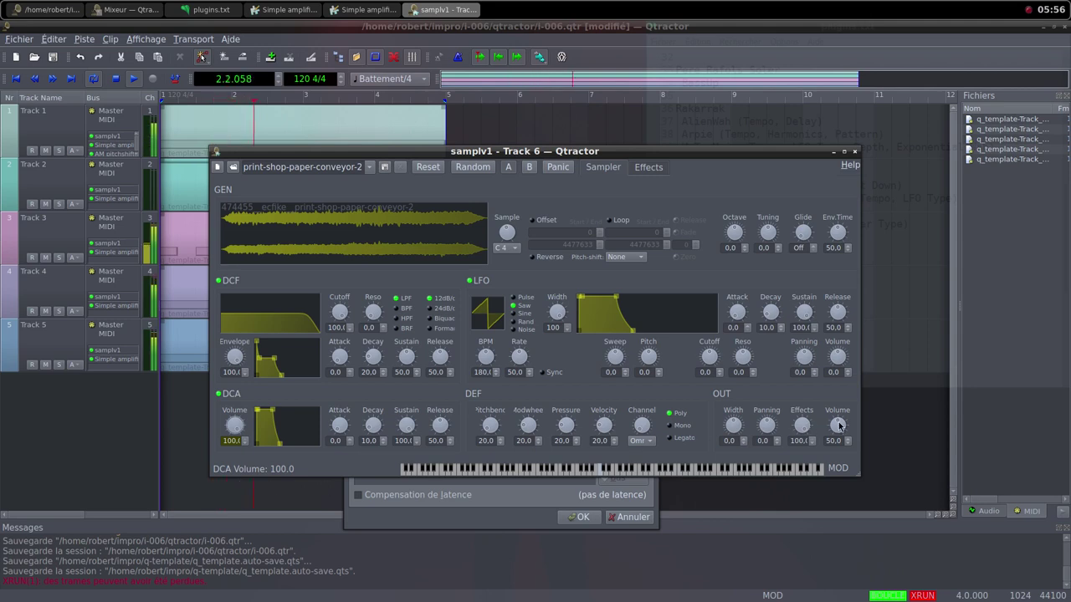
pyautogui.click(854, 151)
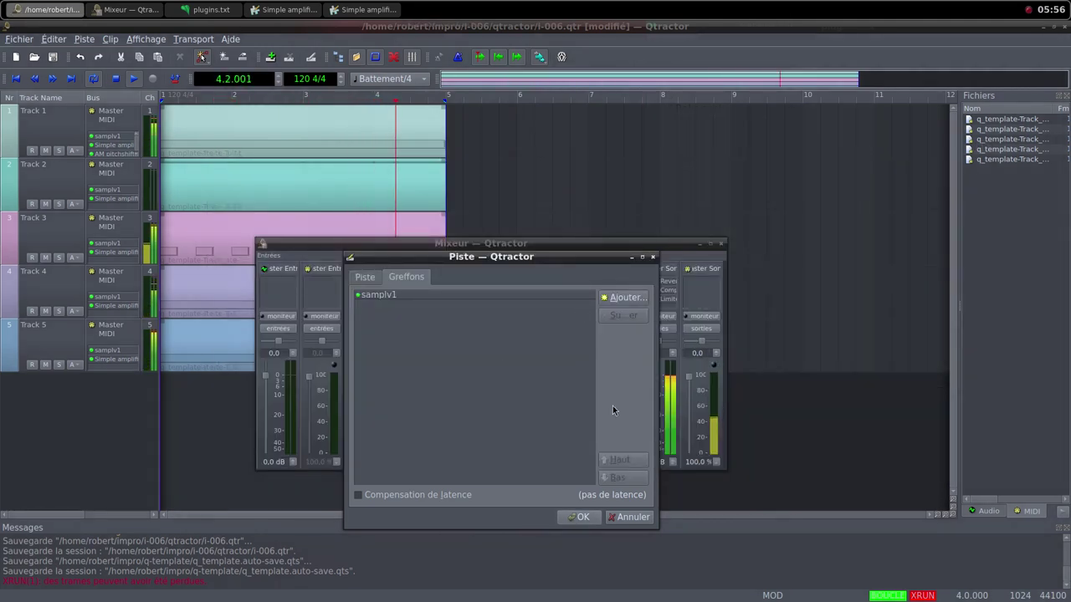
pyautogui.click(584, 519)
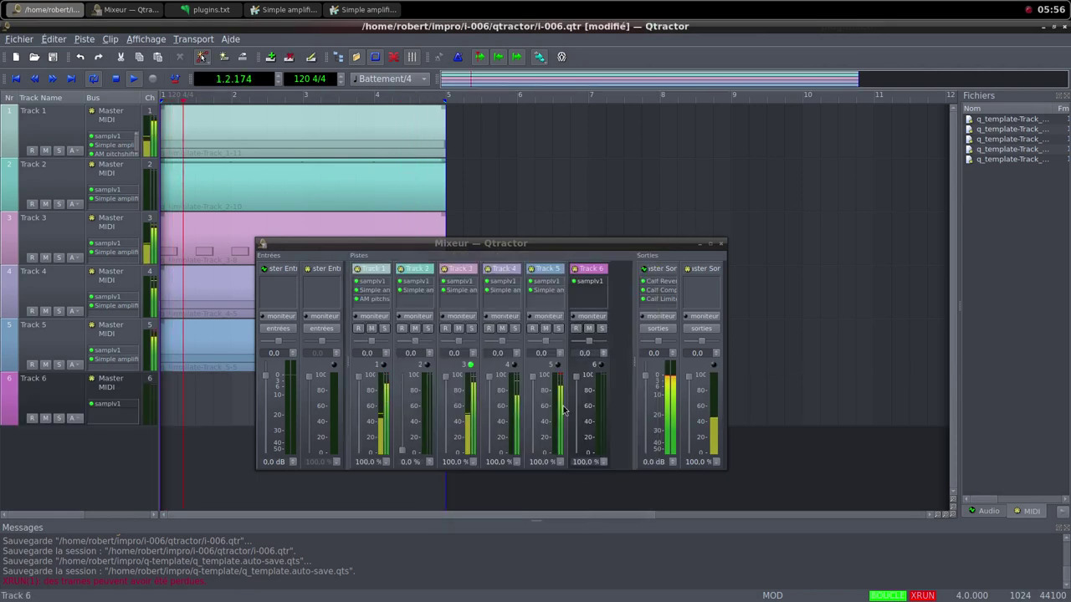
# Lower the mixer levels of Track 6 and Track 5 to 0%.
pyautogui.click(577, 383)
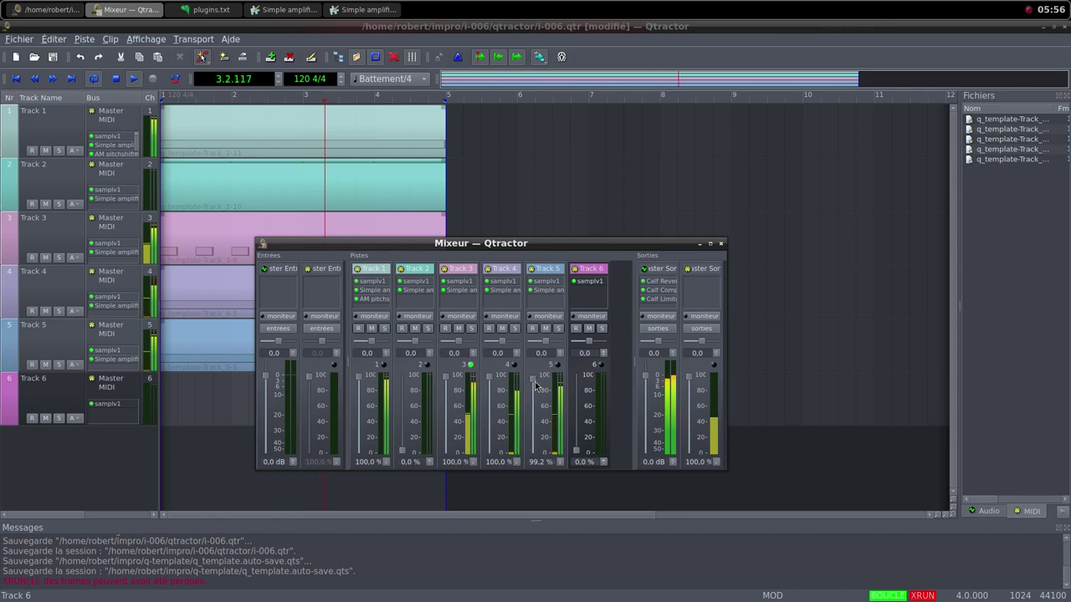
pyautogui.moveTo(532, 376); pyautogui.dragTo(542, 471)
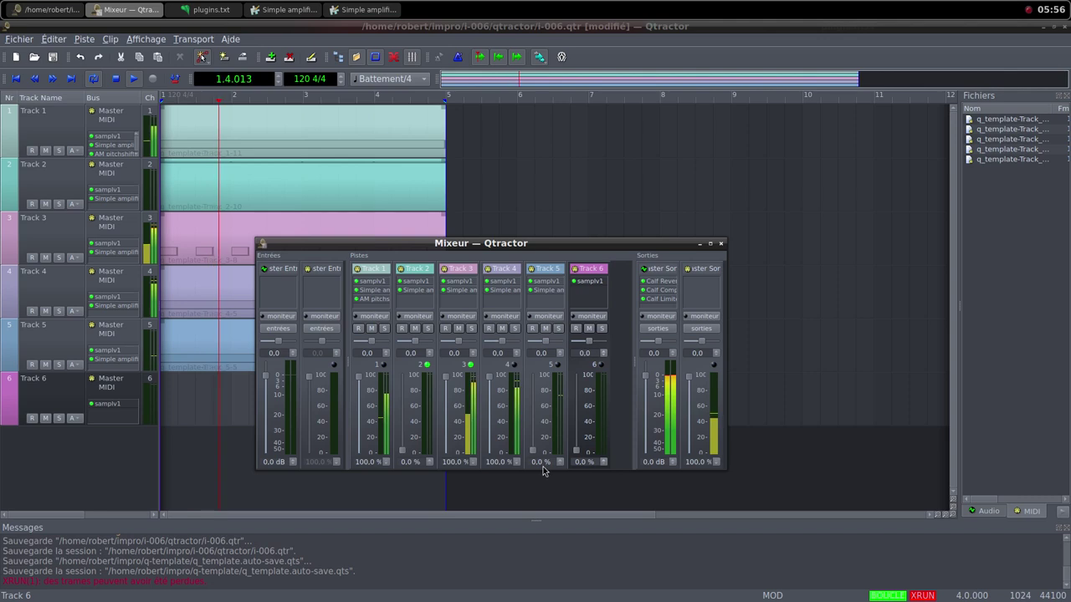
# Create a new MIDI clip on Track 6 and fill it with one Do3 note lasting all four bars, closing the editor.
pyautogui.rightClick(222, 390)
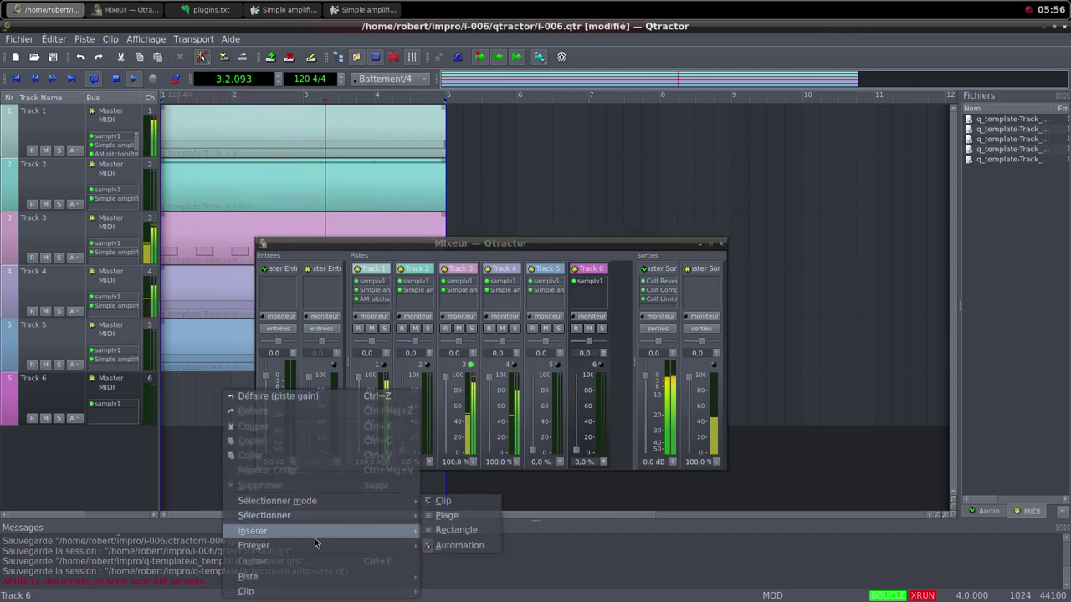
pyautogui.moveTo(368, 590)
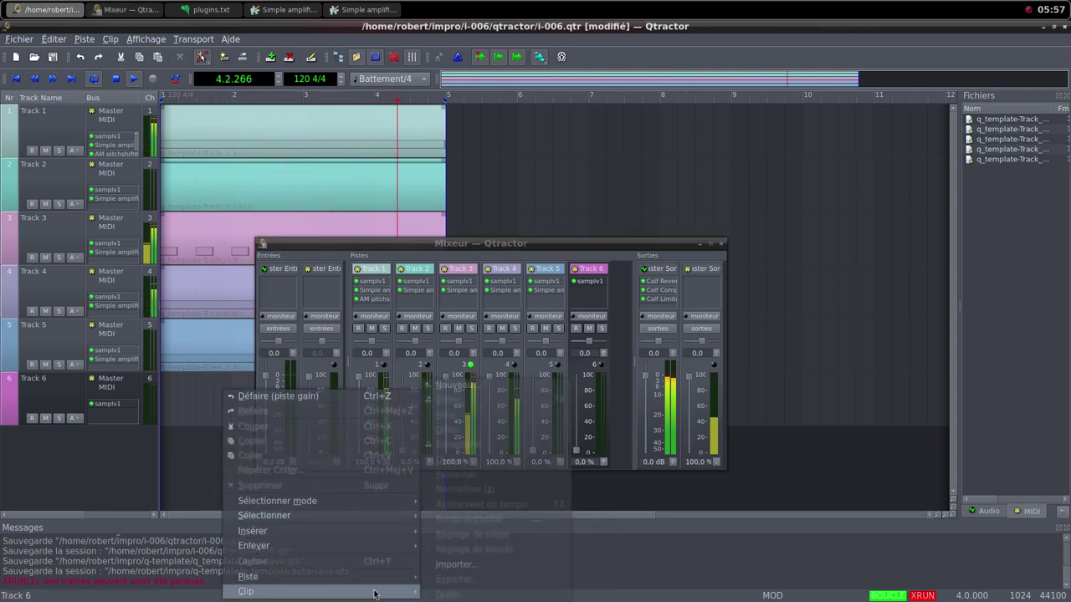
pyautogui.click(464, 386)
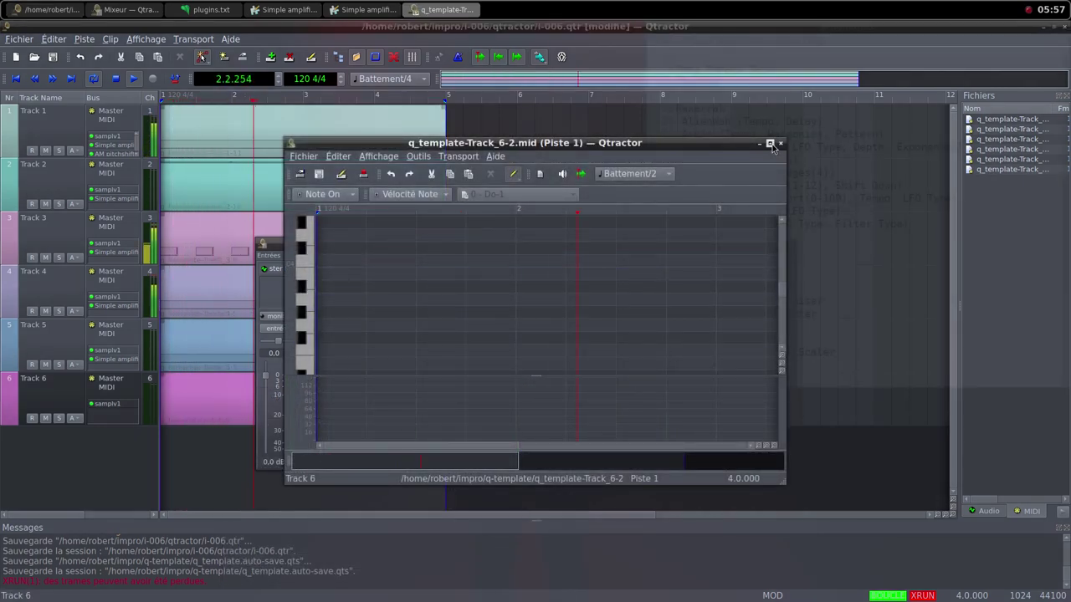
pyautogui.doubleClick(633, 143)
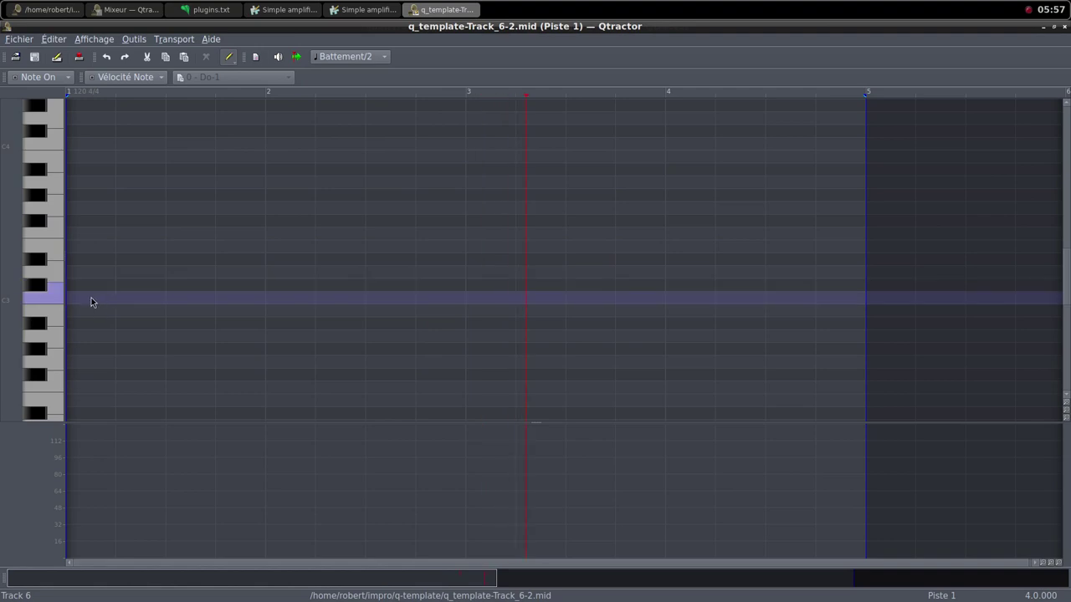
pyautogui.moveTo(91, 299); pyautogui.dragTo(864, 294)
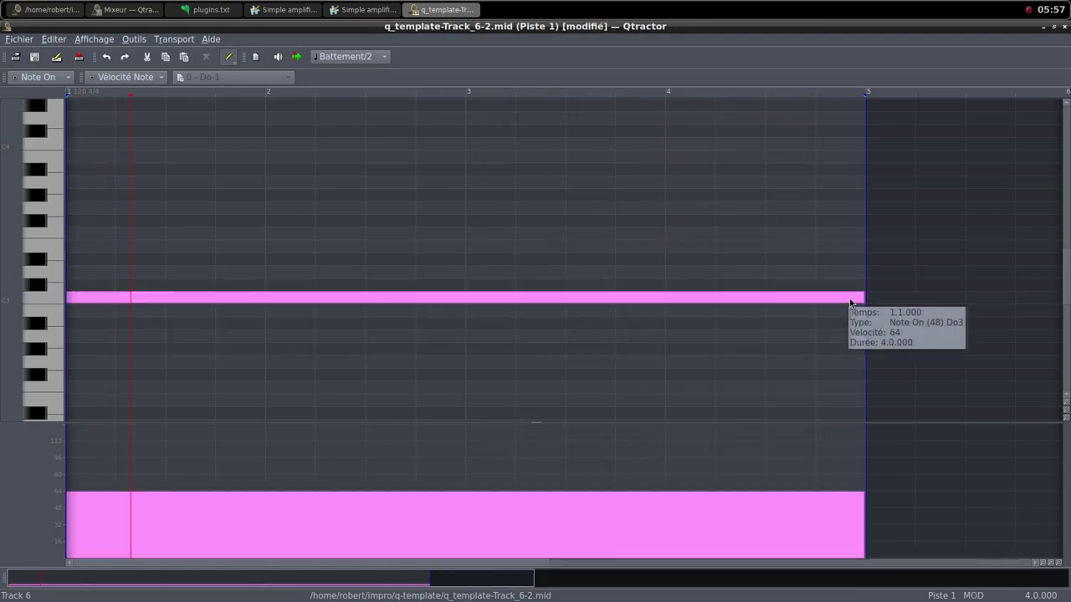
pyautogui.click(1054, 27)
pyautogui.click(781, 143)
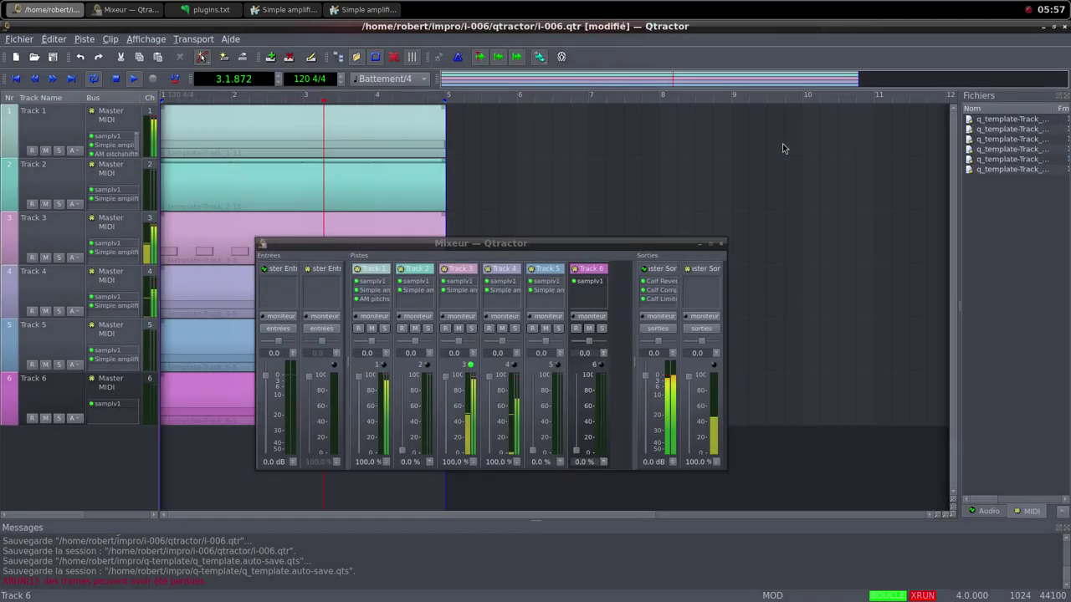
# Lower Track 4's mixer level to 0% and raise Track 6's to 100%.
pyautogui.moveTo(490, 383); pyautogui.dragTo(492, 459)
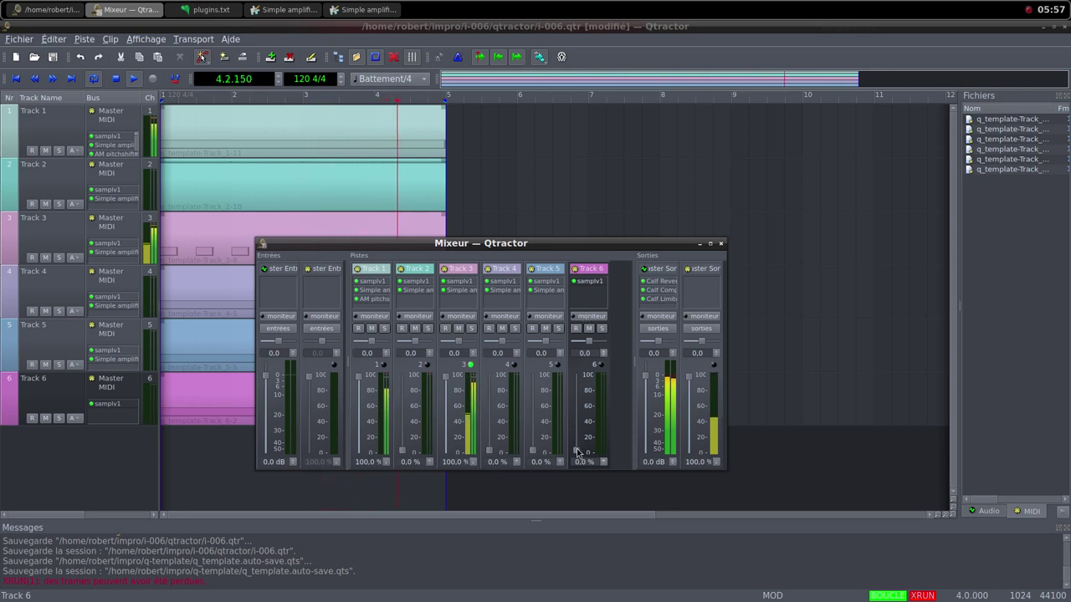
pyautogui.moveTo(577, 452); pyautogui.dragTo(579, 377)
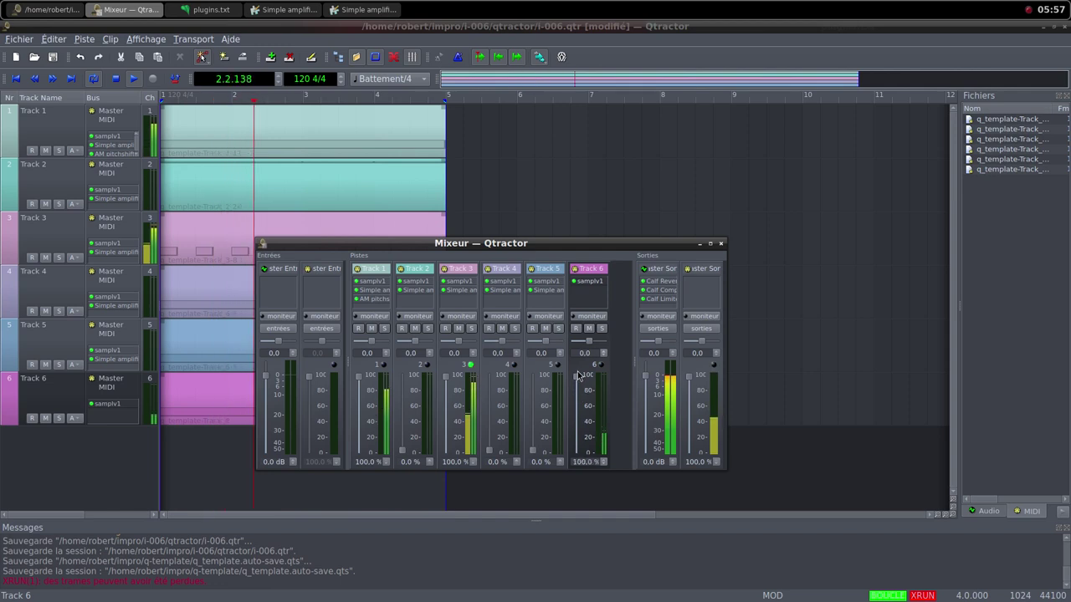
# Add the Simple amplifier LV2 plugin to Track 6 and set its gain to about 20.1 dB.
pyautogui.rightClick(585, 297)
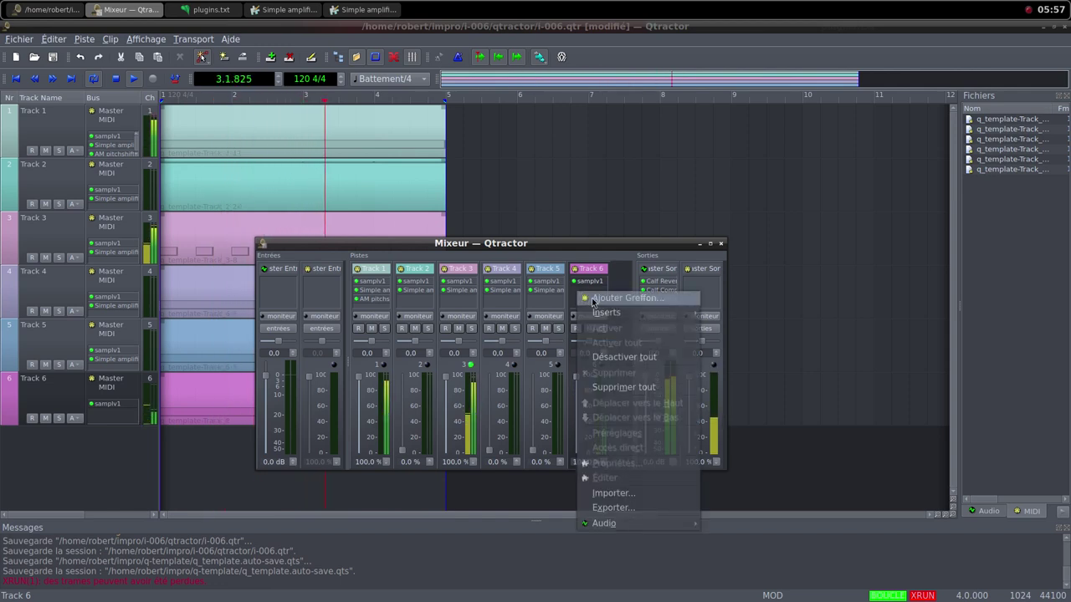
pyautogui.click(593, 300)
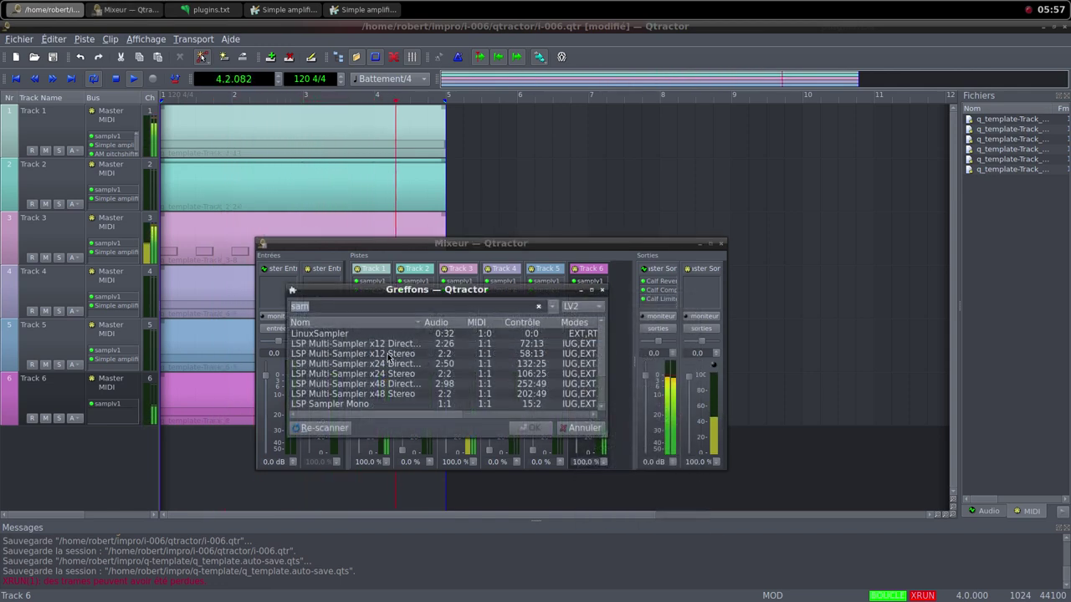
pyautogui.write('simp')
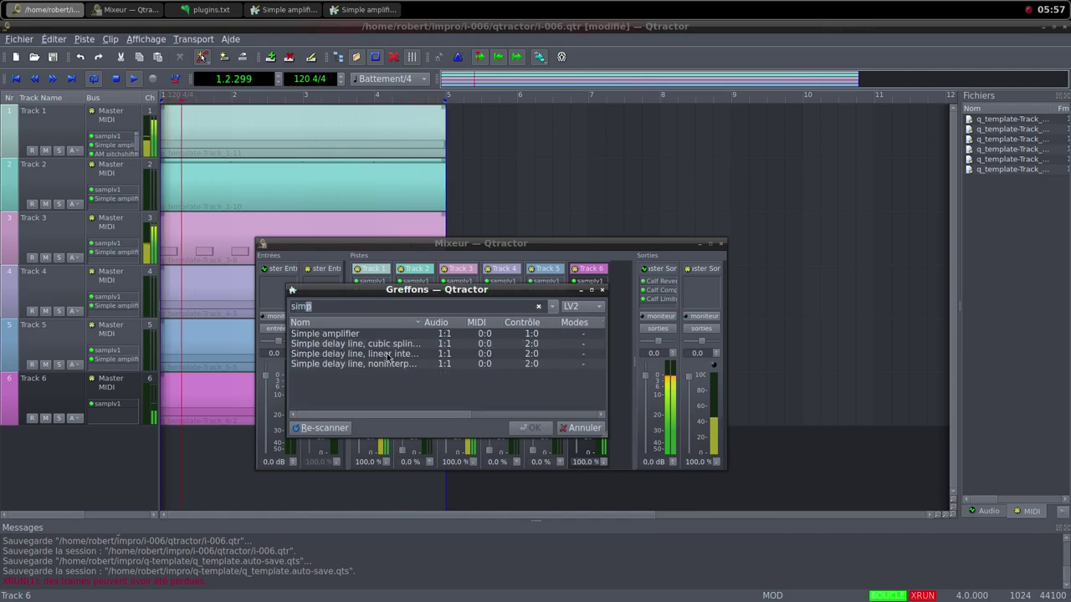
pyautogui.doubleClick(351, 333)
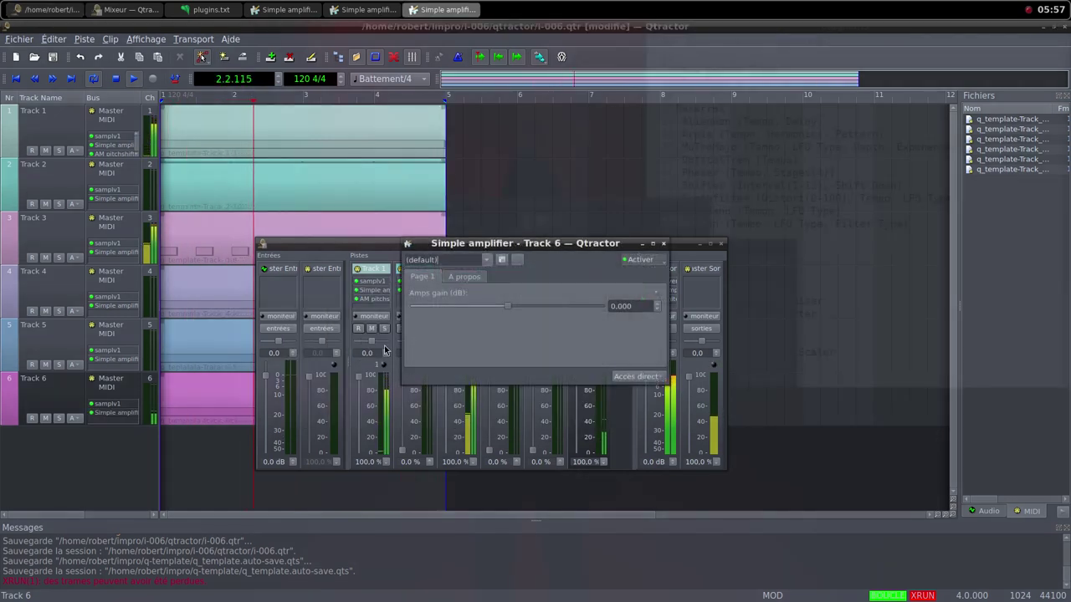
pyautogui.moveTo(561, 247); pyautogui.dragTo(600, 185)
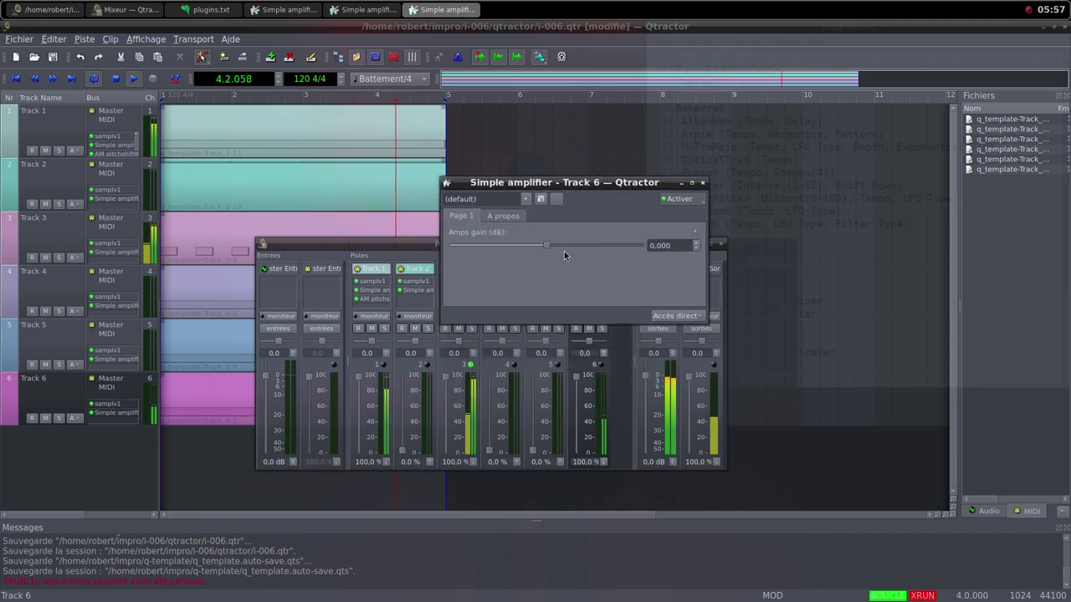
pyautogui.moveTo(548, 243); pyautogui.dragTo(577, 246)
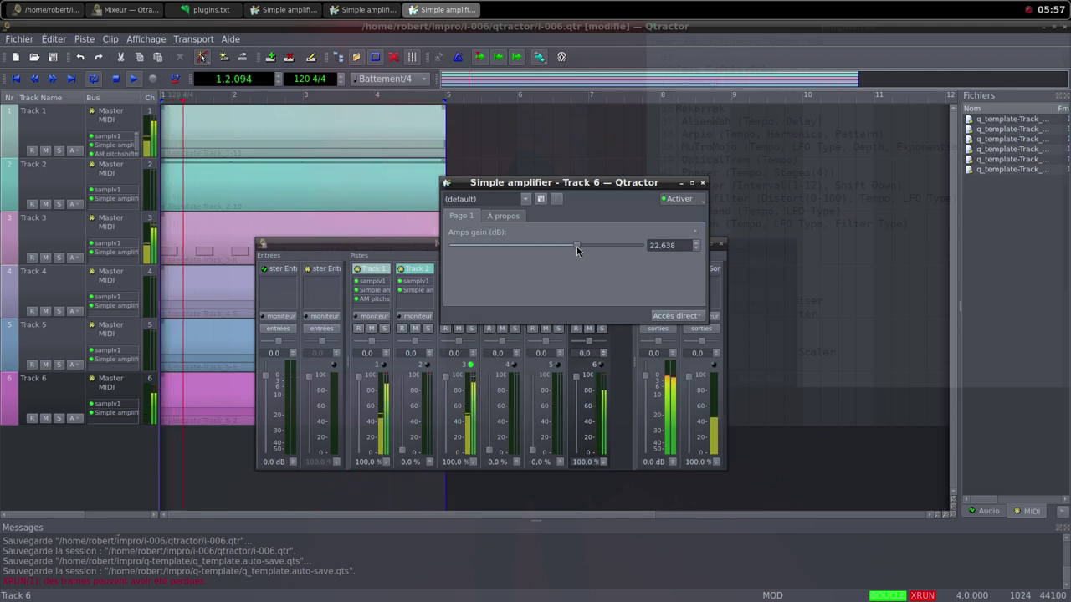
pyautogui.moveTo(576, 247); pyautogui.dragTo(573, 246)
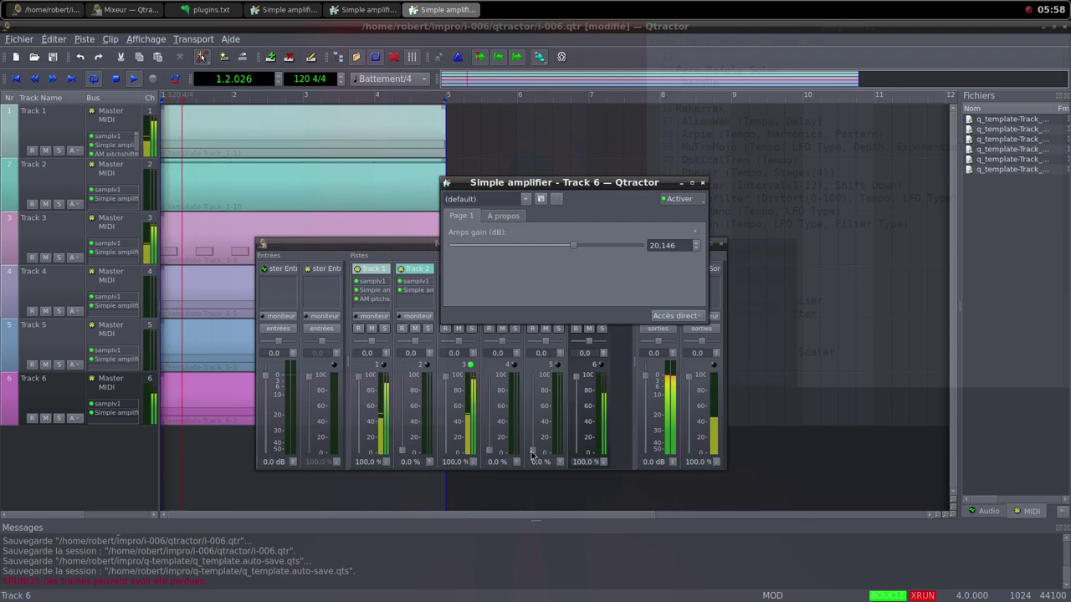
# Raise the mixer levels of Track 5, Track 4 and Track 2 to 100%, one after another.
pyautogui.moveTo(532, 452); pyautogui.dragTo(533, 382)
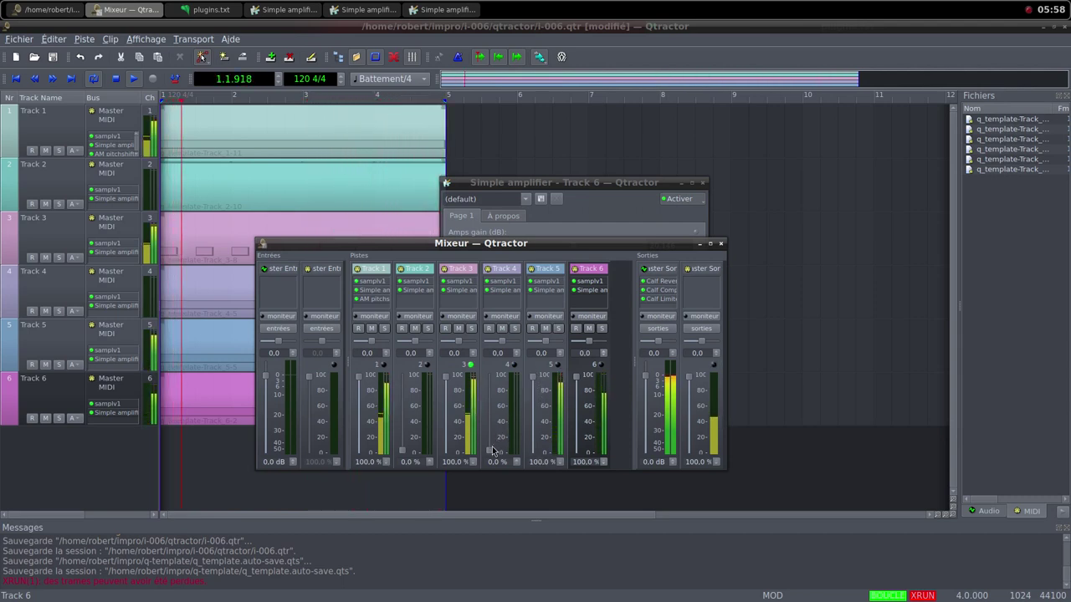
pyautogui.moveTo(485, 450); pyautogui.dragTo(492, 397)
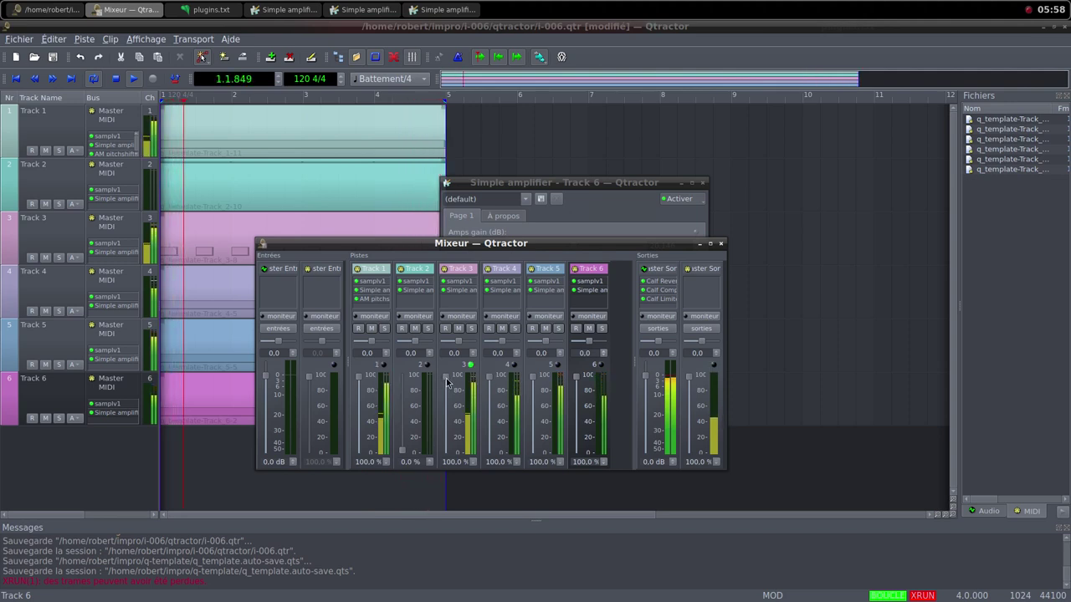
pyautogui.moveTo(403, 453); pyautogui.dragTo(412, 382)
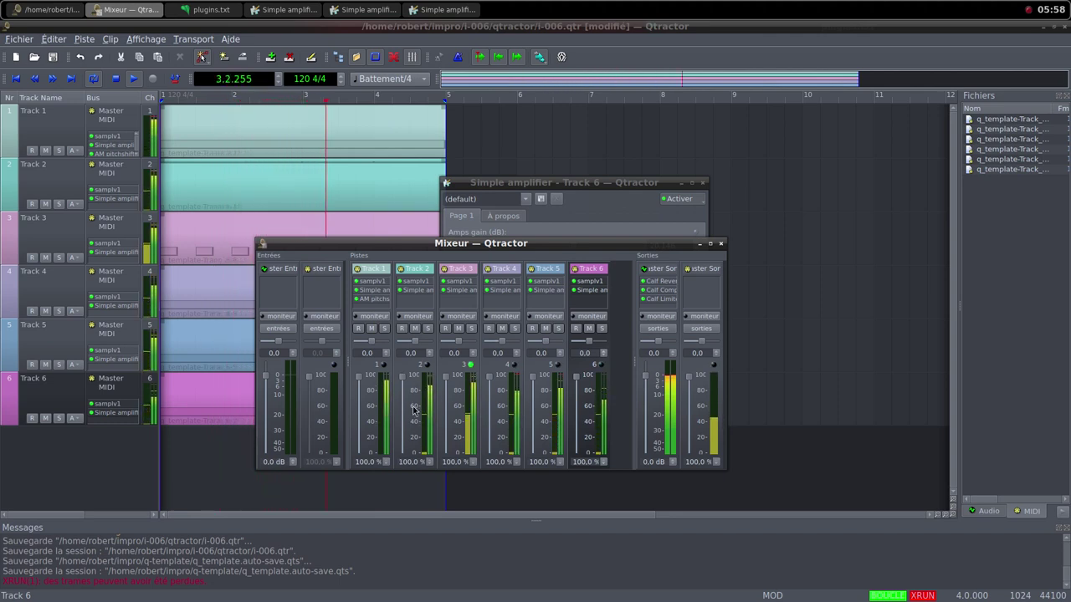
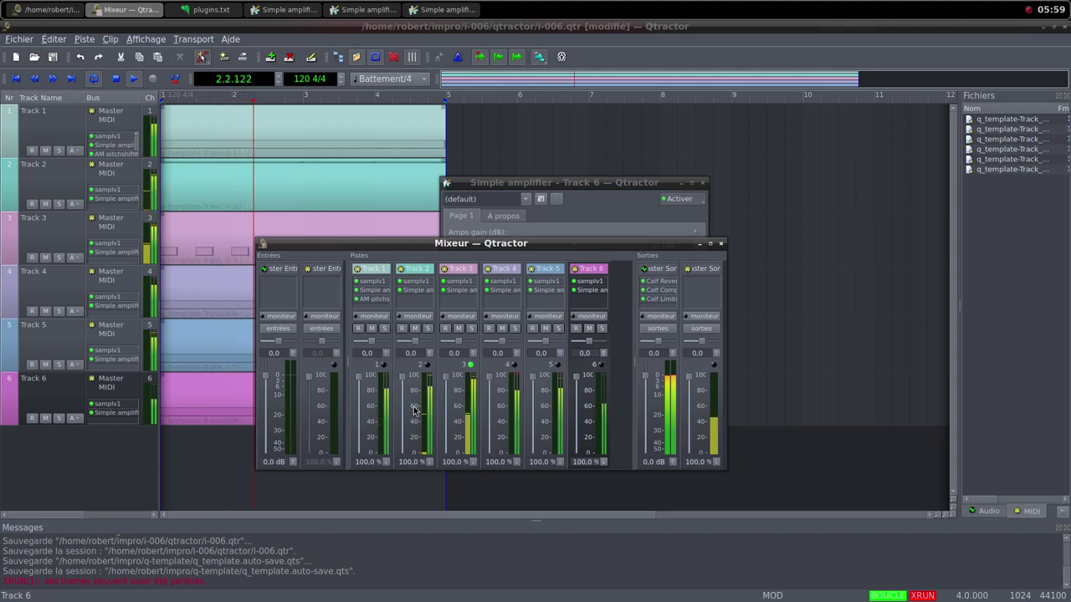
# Gradually fade out Track 1, Track 2 and Track 3 in the mixer to 0%.
pyautogui.moveTo(365, 377); pyautogui.dragTo(365, 454)
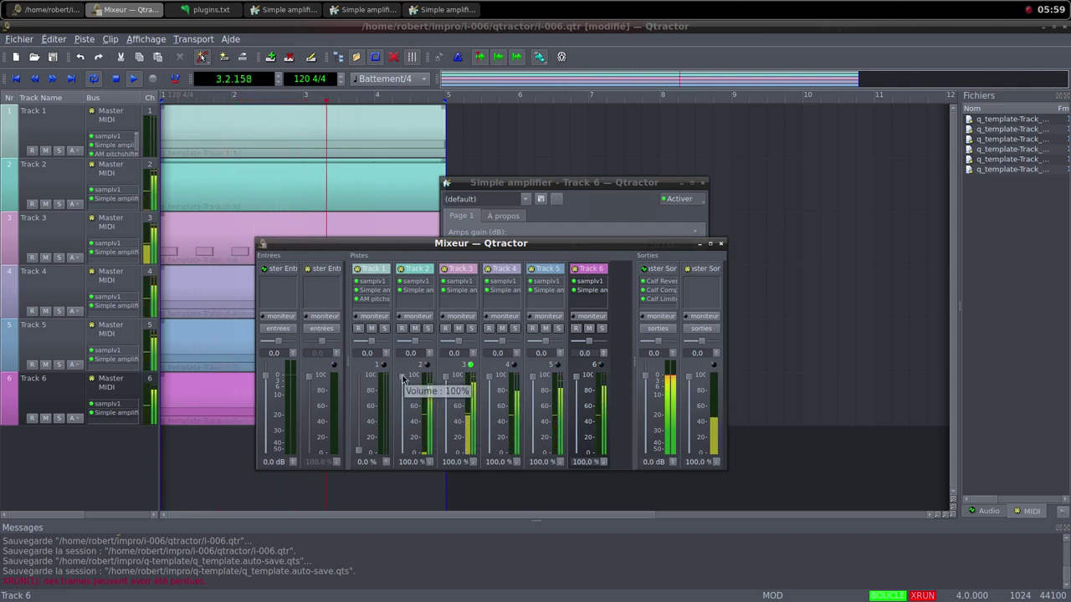
pyautogui.moveTo(403, 379); pyautogui.dragTo(409, 453)
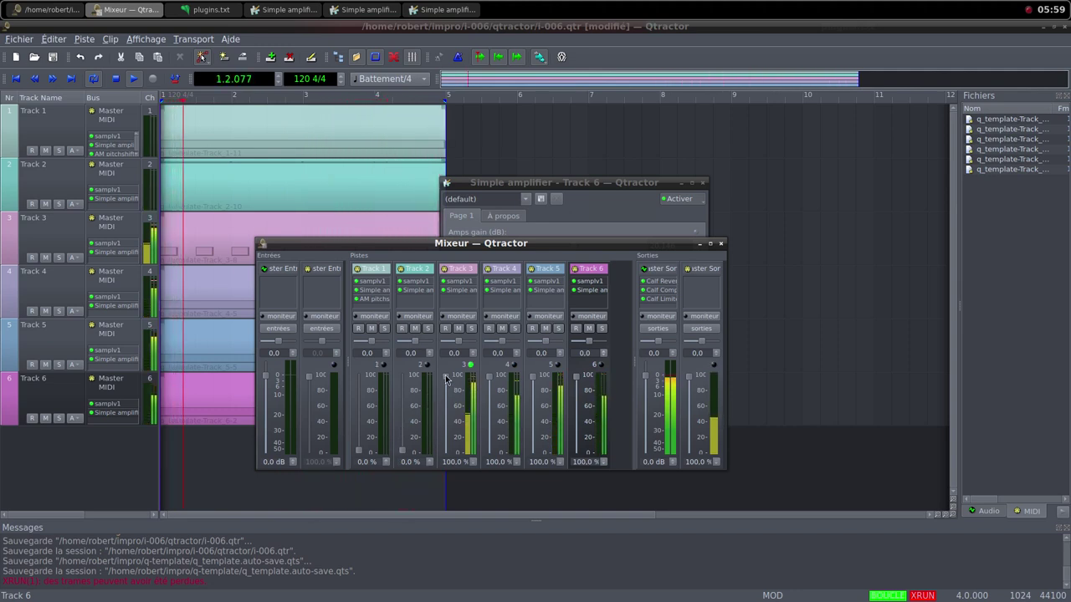
pyautogui.moveTo(446, 379); pyautogui.dragTo(446, 396)
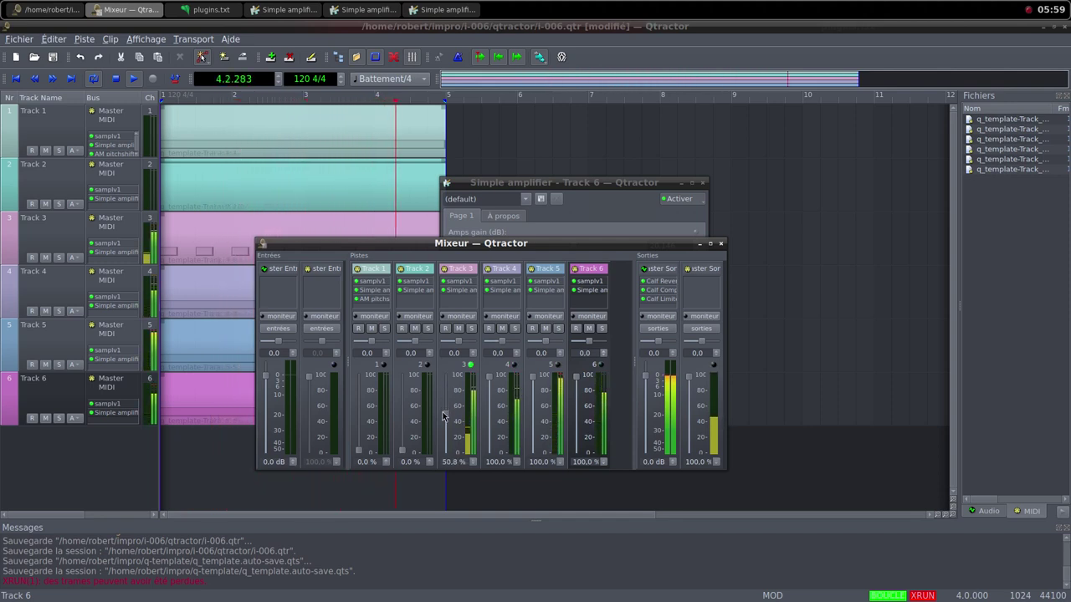
pyautogui.moveTo(443, 425); pyautogui.dragTo(442, 453)
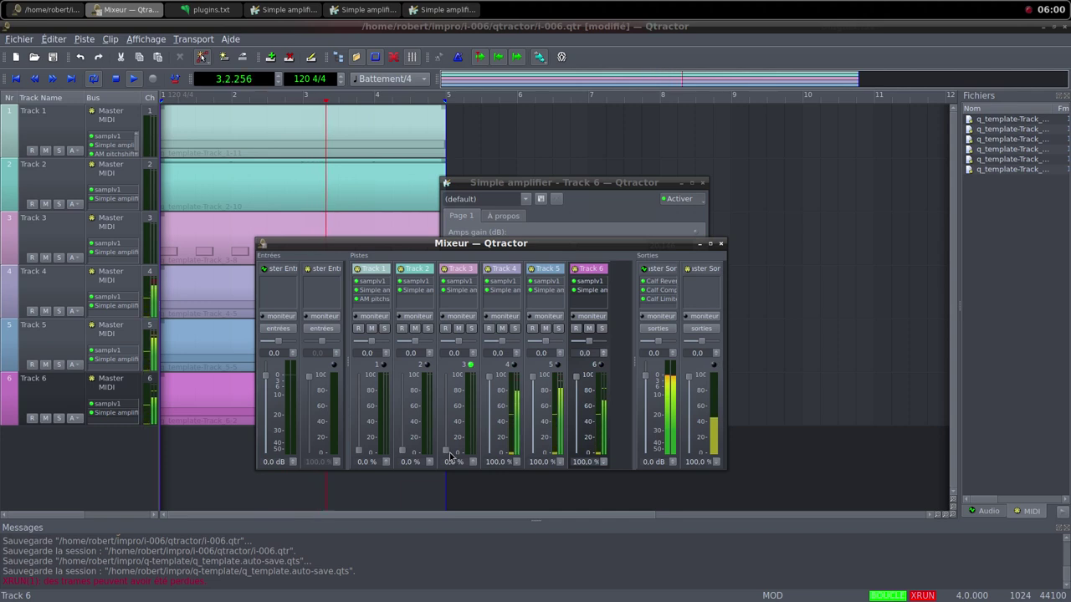
# Bring Track 3, Track 2 and Track 1 back up to 100% in the mixer, in that order.
pyautogui.moveTo(449, 456); pyautogui.dragTo(445, 448)
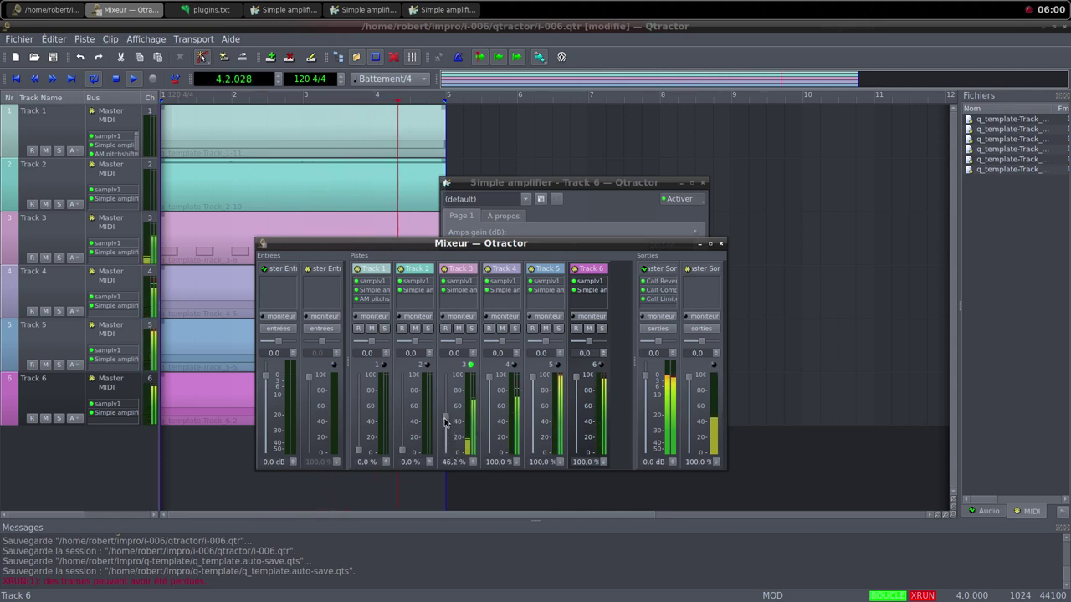
pyautogui.moveTo(446, 393); pyautogui.dragTo(447, 373)
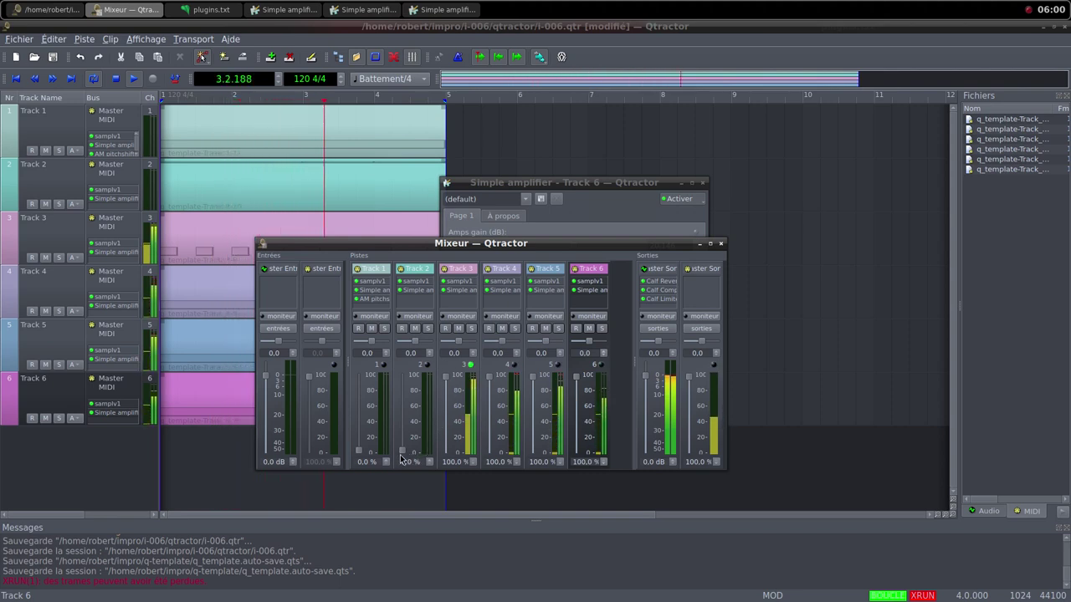
pyautogui.moveTo(401, 459); pyautogui.dragTo(403, 381)
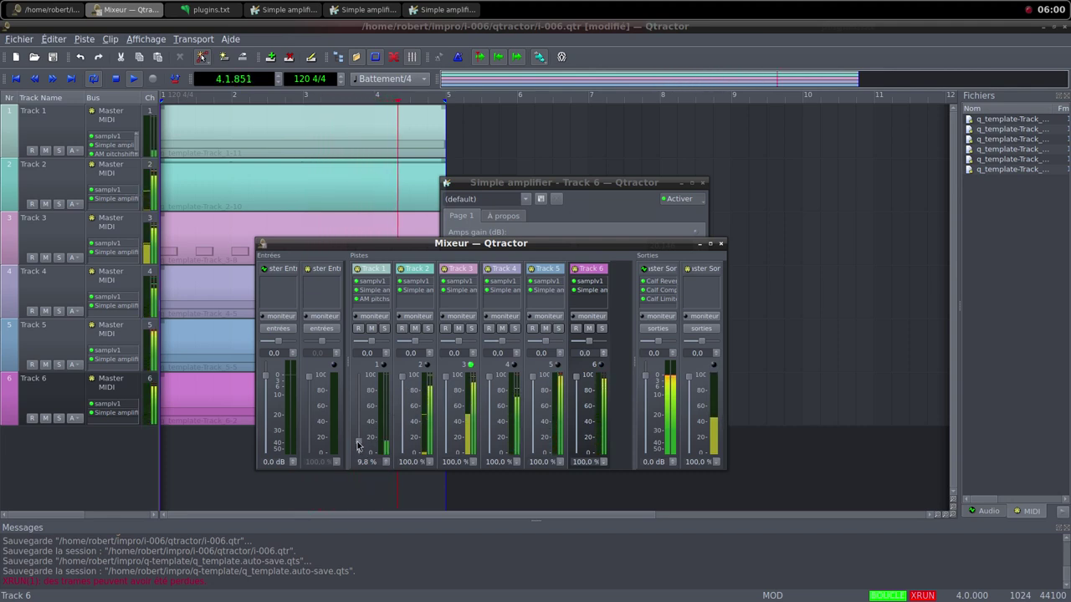
pyautogui.moveTo(358, 445); pyautogui.dragTo(363, 381)
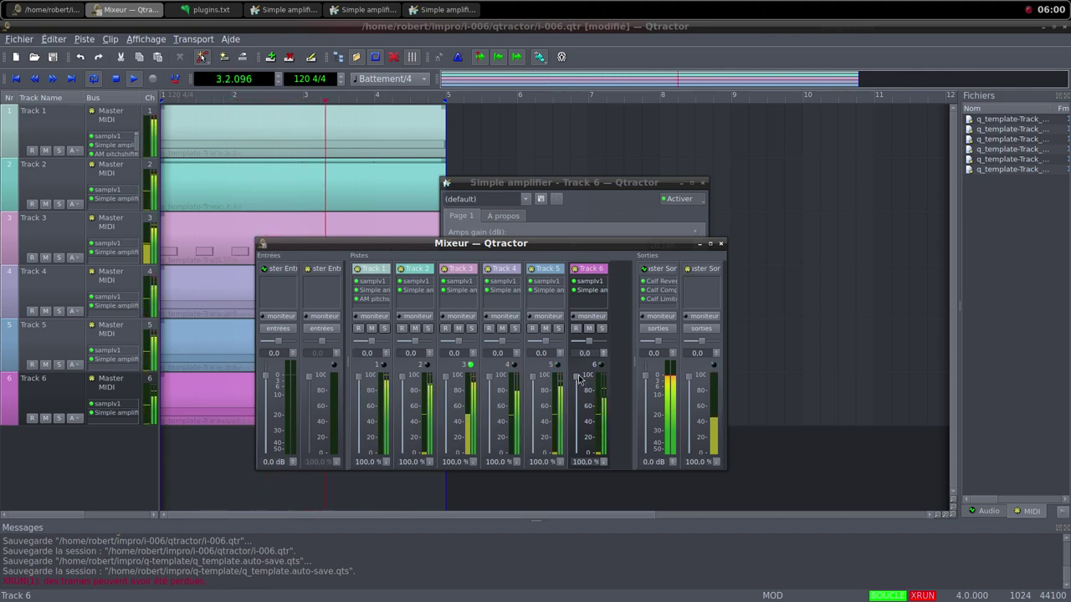
# Lower the mixer levels of Track 6, Track 5, Track 4 and Track 3 to 0%, leaving Tracks 1 and 2 playing.
pyautogui.moveTo(583, 379); pyautogui.dragTo(580, 447)
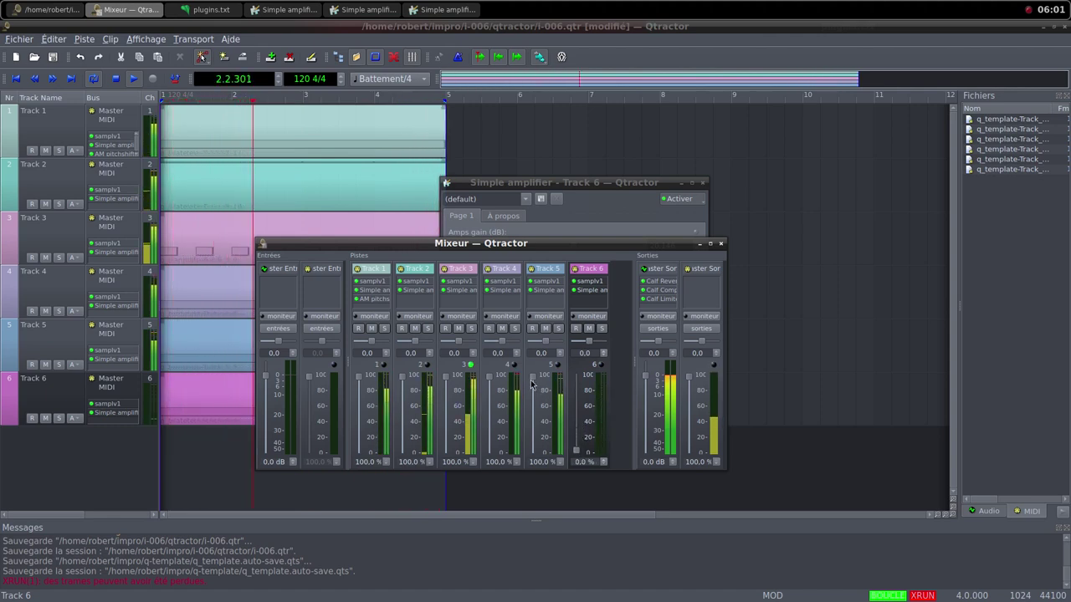
pyautogui.moveTo(536, 384); pyautogui.dragTo(537, 393)
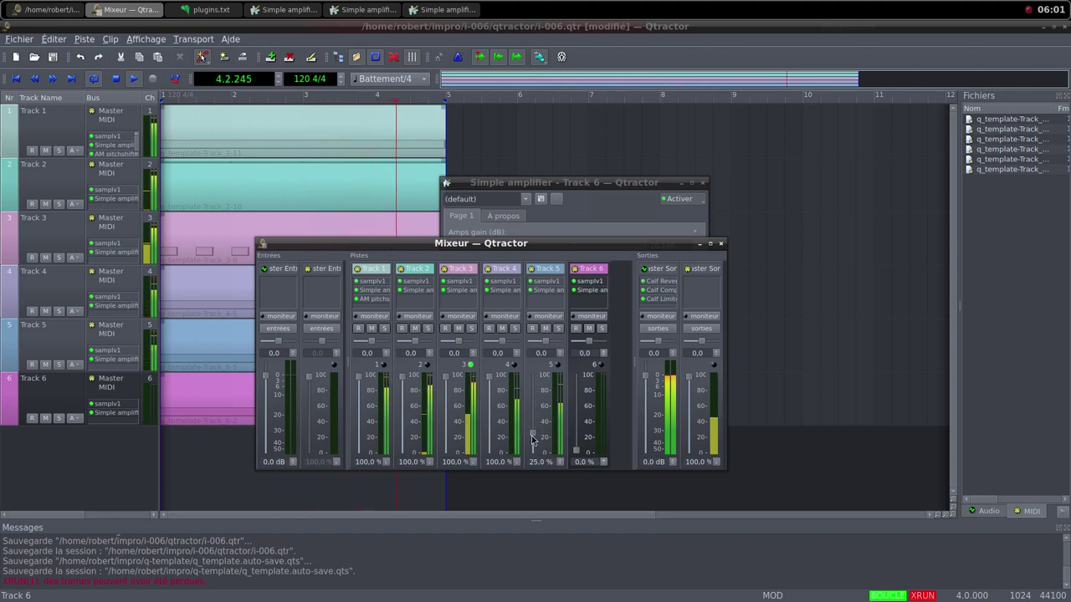
pyautogui.moveTo(532, 441); pyautogui.dragTo(532, 458)
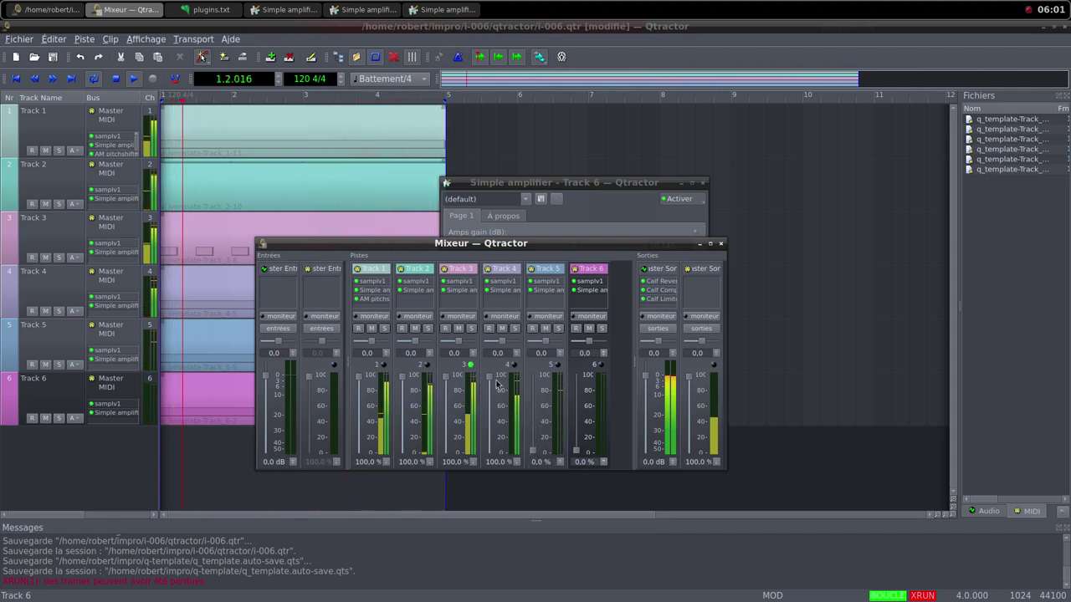
pyautogui.moveTo(497, 384); pyautogui.dragTo(493, 460)
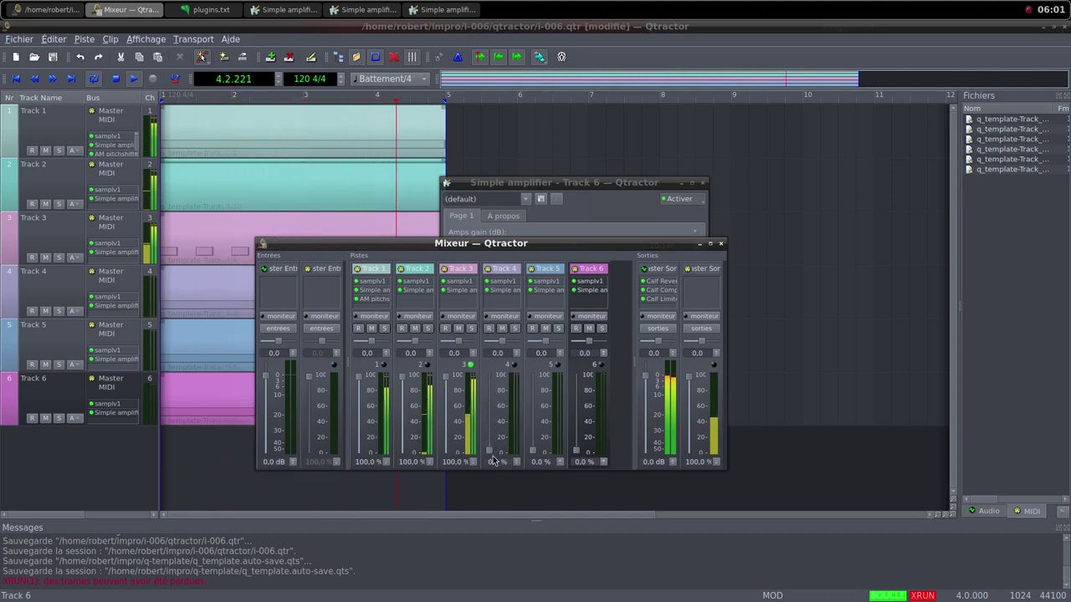
pyautogui.moveTo(447, 380); pyautogui.dragTo(445, 452)
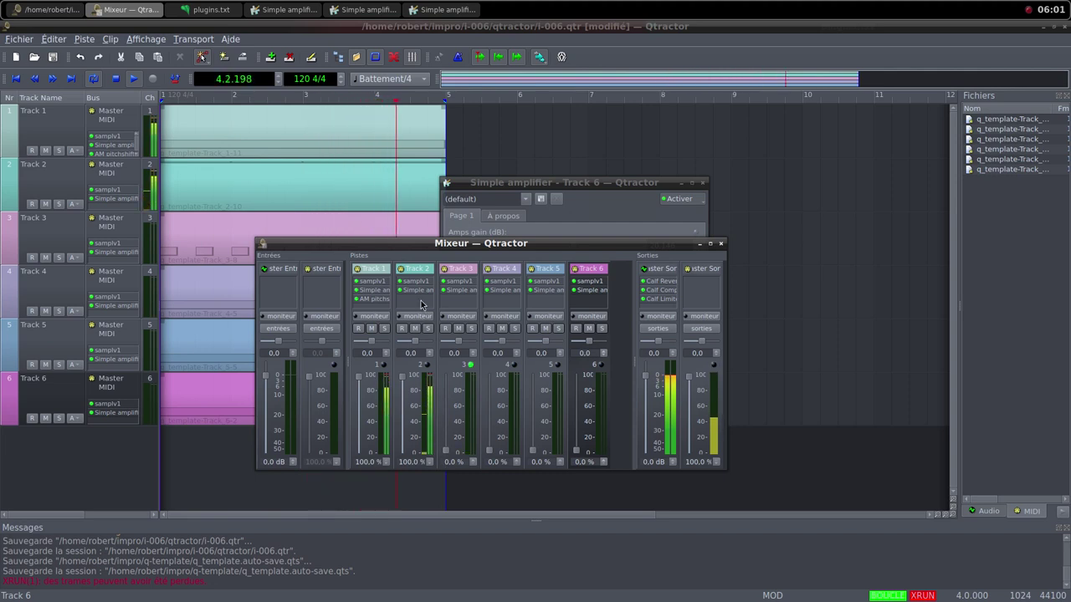
# Search the plugin list for "oct" and add the infamous octolo to Track 2.
pyautogui.rightClick(421, 305)
pyautogui.click(433, 307)
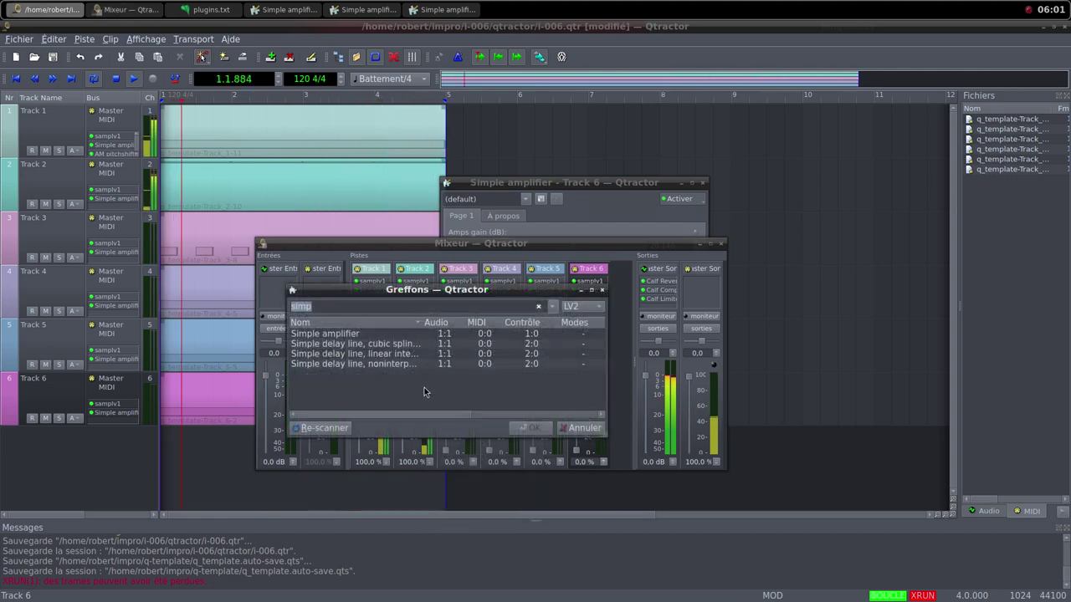
pyautogui.write('pit')
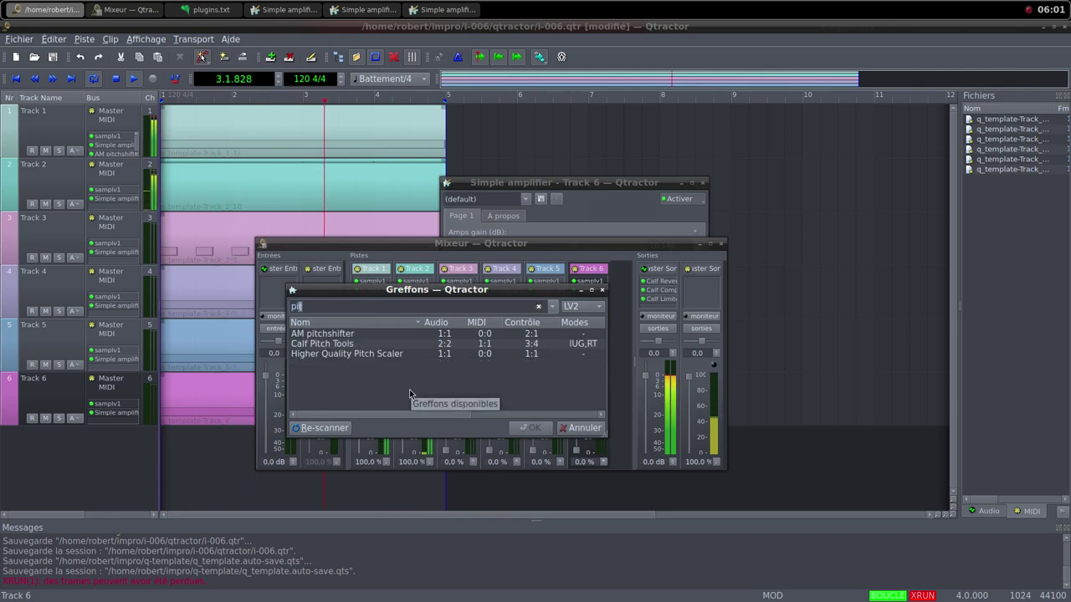
pyautogui.press('BackSpace')
pyautogui.press('BackSpace')
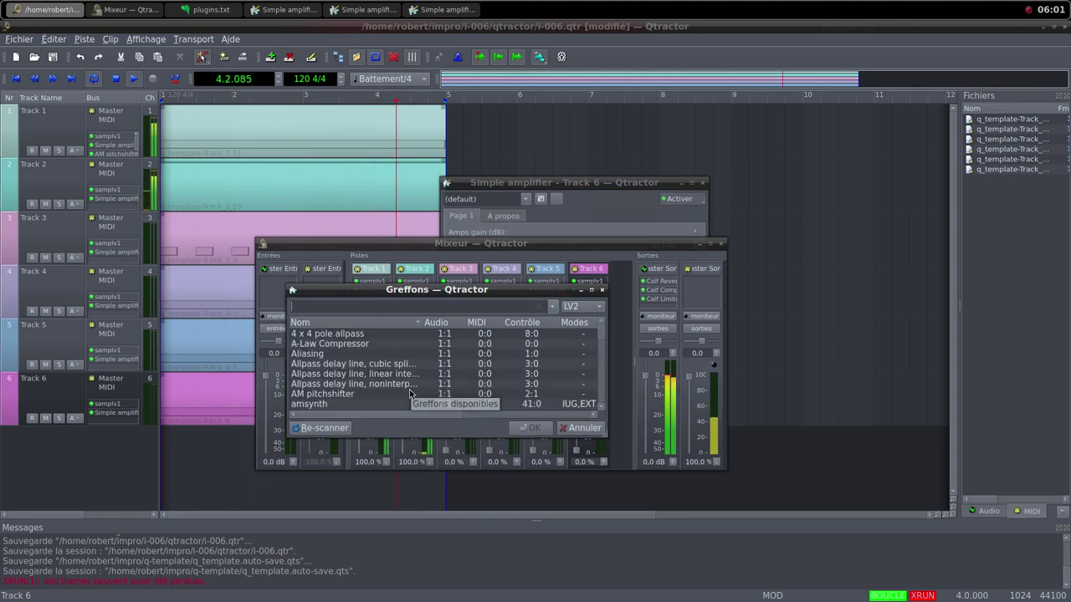
pyautogui.write('vt')
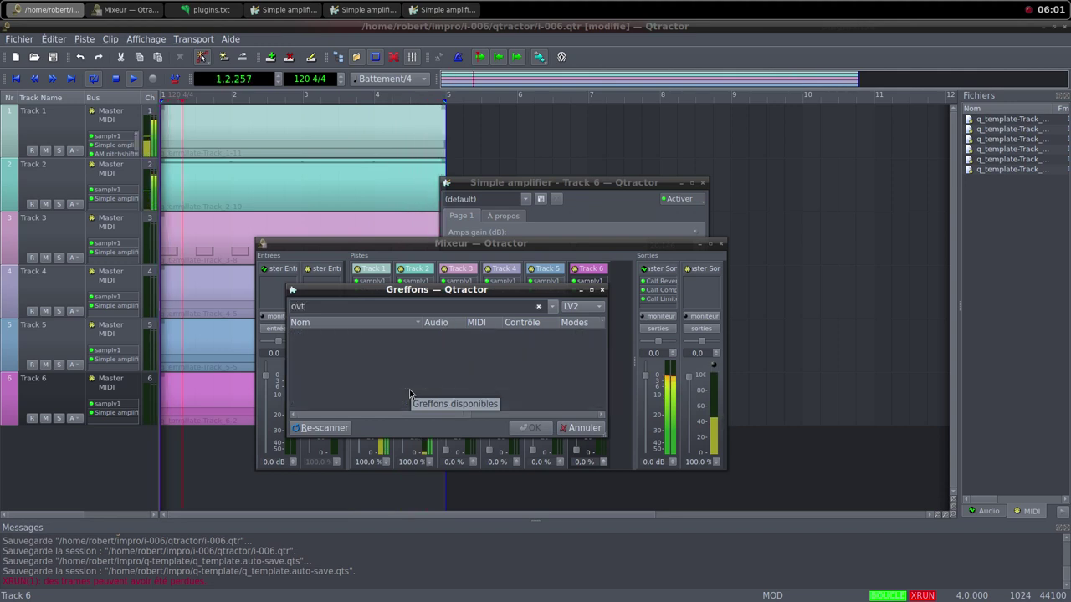
pyautogui.press('BackSpace')
pyautogui.press('BackSpace')
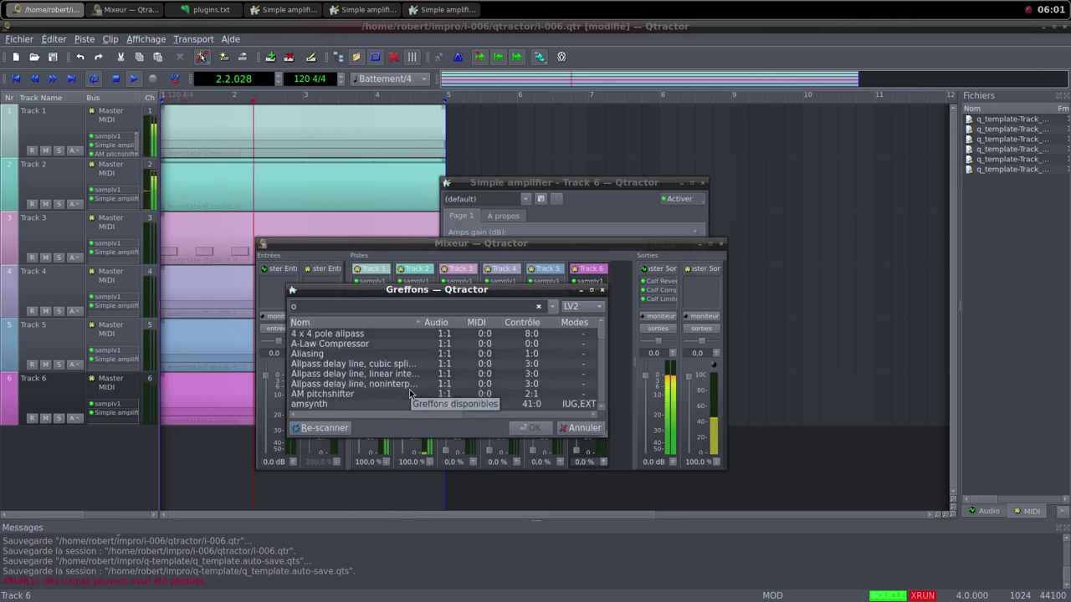
pyautogui.write('ct')
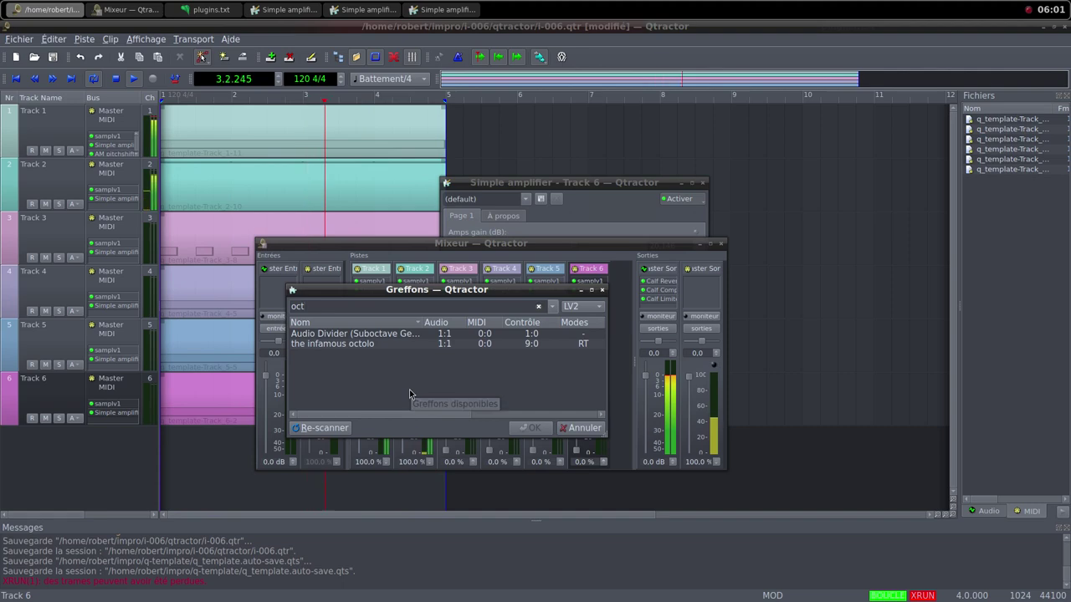
pyautogui.click(393, 344)
pyautogui.doubleClick(393, 344)
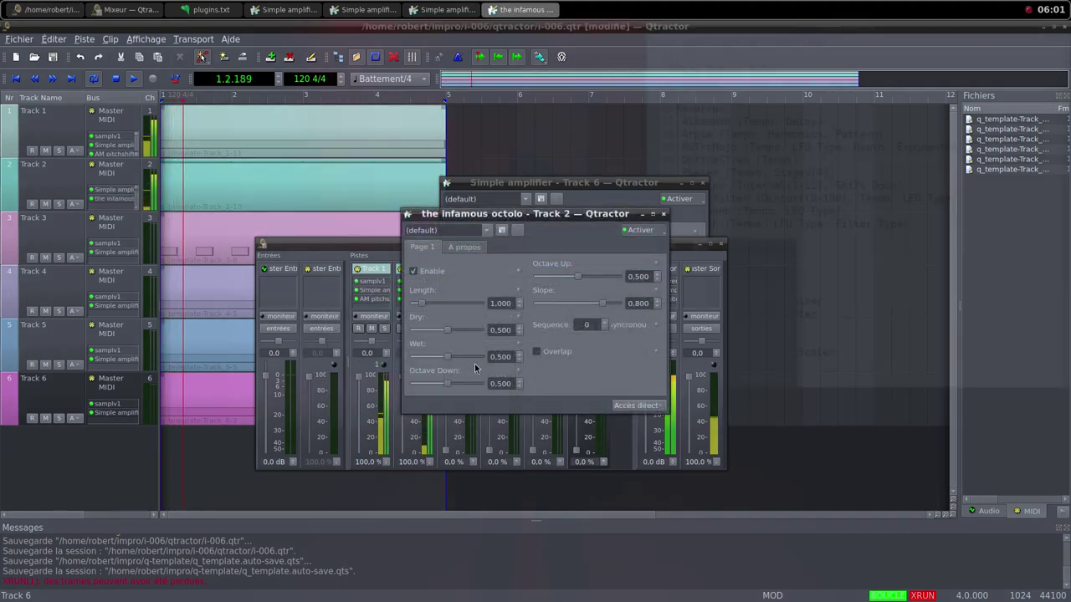
# Set both Octave Down and Octave Up of Track 2's octolo effect to 1.000.
pyautogui.moveTo(533, 216); pyautogui.dragTo(595, 228)
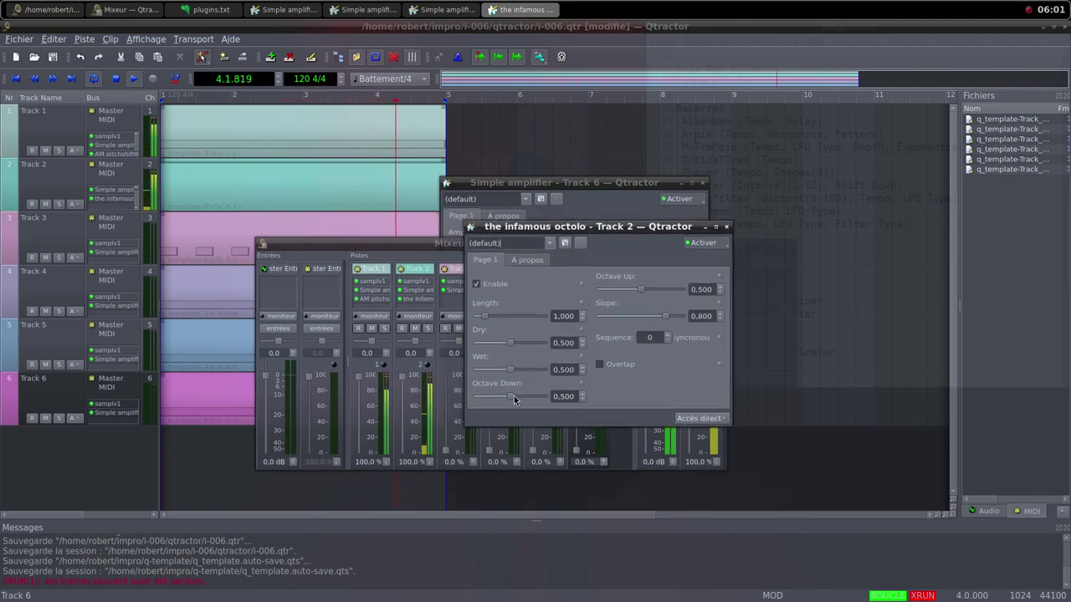
pyautogui.moveTo(515, 399); pyautogui.dragTo(544, 398)
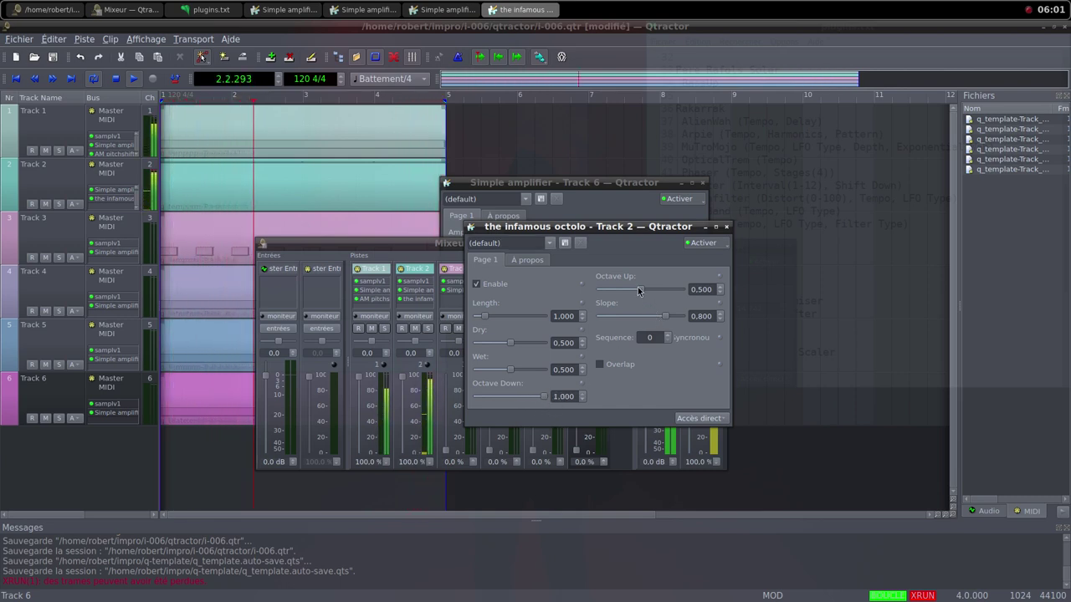
pyautogui.moveTo(638, 290); pyautogui.dragTo(679, 297)
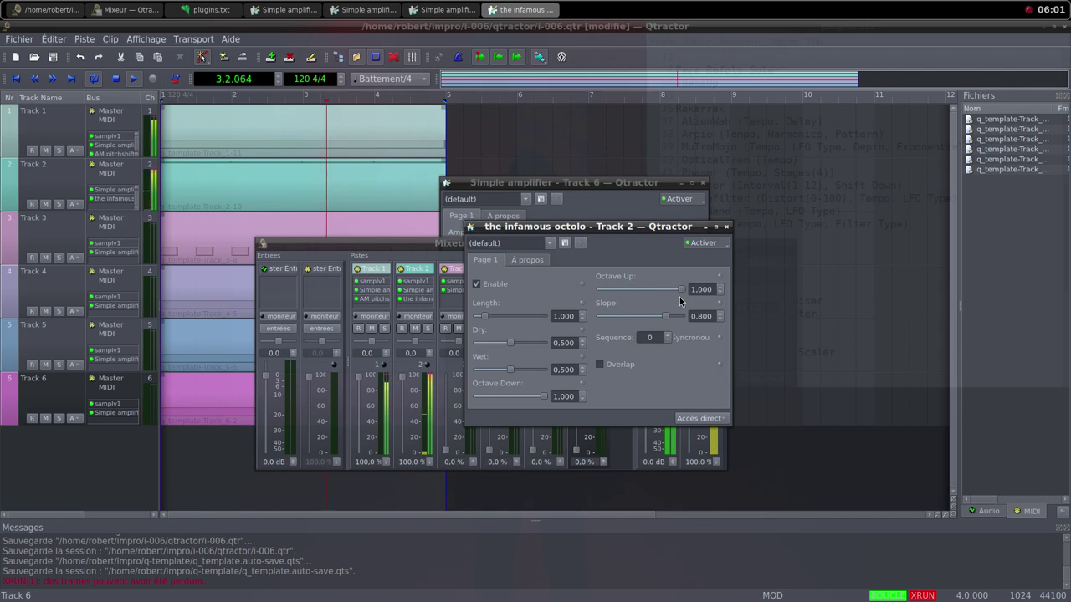
# Reduce Track 2's Simple amplifier gain to about 14.7 dB, and close the Track 6 and Track 2 amplifier windows.
pyautogui.doubleClick(418, 293)
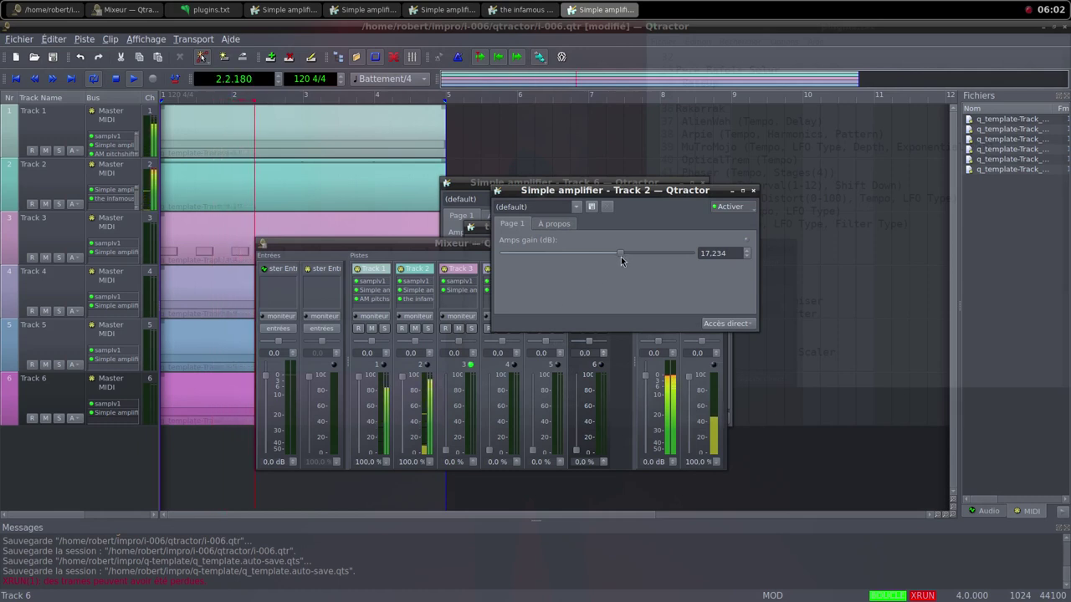
pyautogui.moveTo(620, 256); pyautogui.dragTo(617, 256)
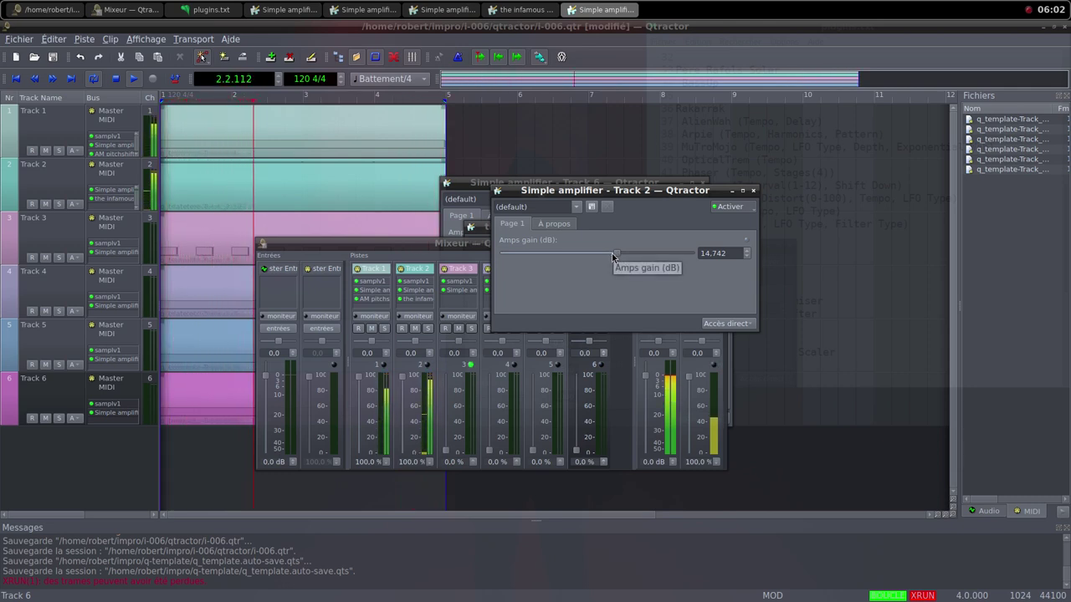
pyautogui.click(493, 188)
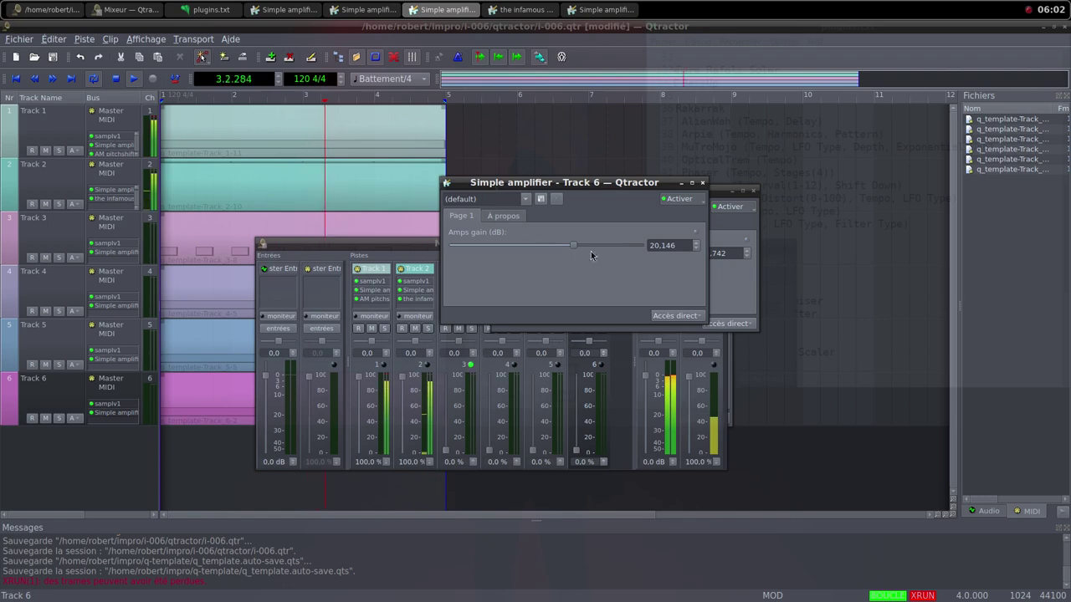
pyautogui.click(702, 182)
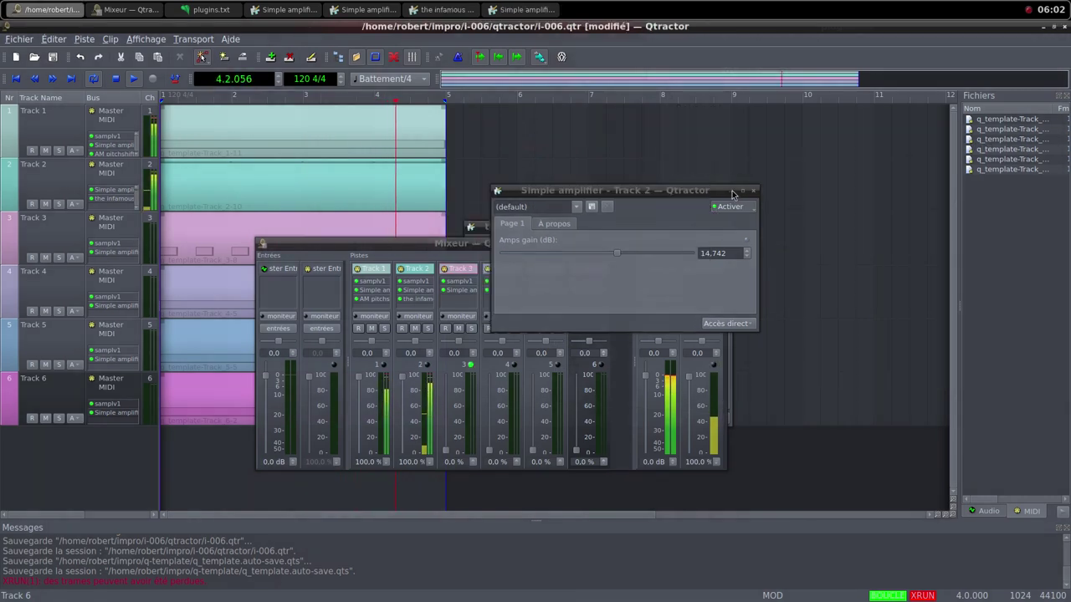
pyautogui.click(752, 191)
# Adjust Track 2's octolo to a Length of about 0.340 and a Dry level of about 0.512, and close its window.
pyautogui.click(604, 233)
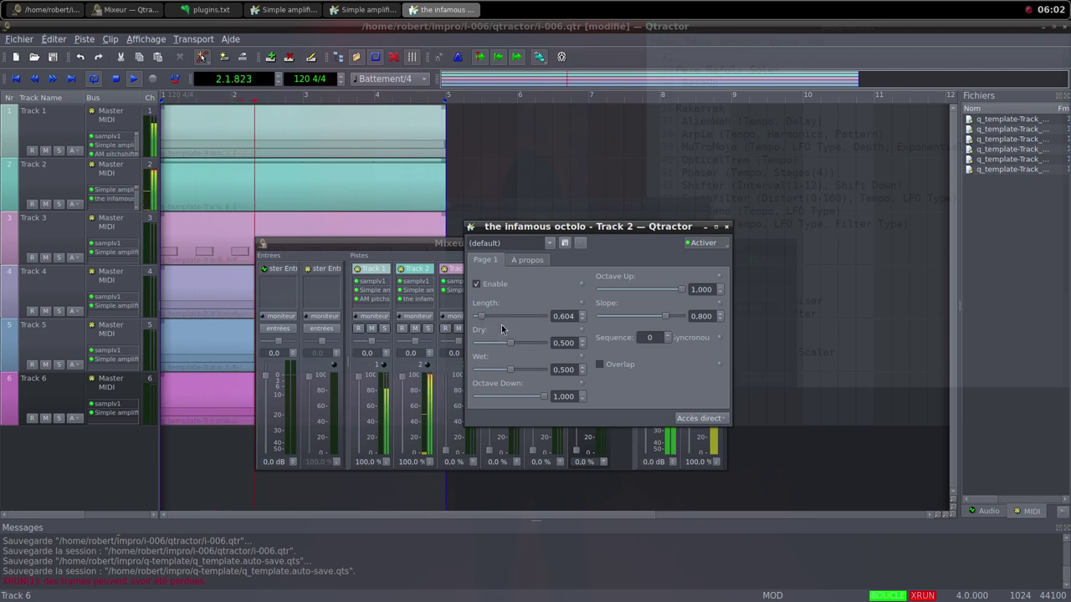
pyautogui.moveTo(510, 344); pyautogui.dragTo(517, 349)
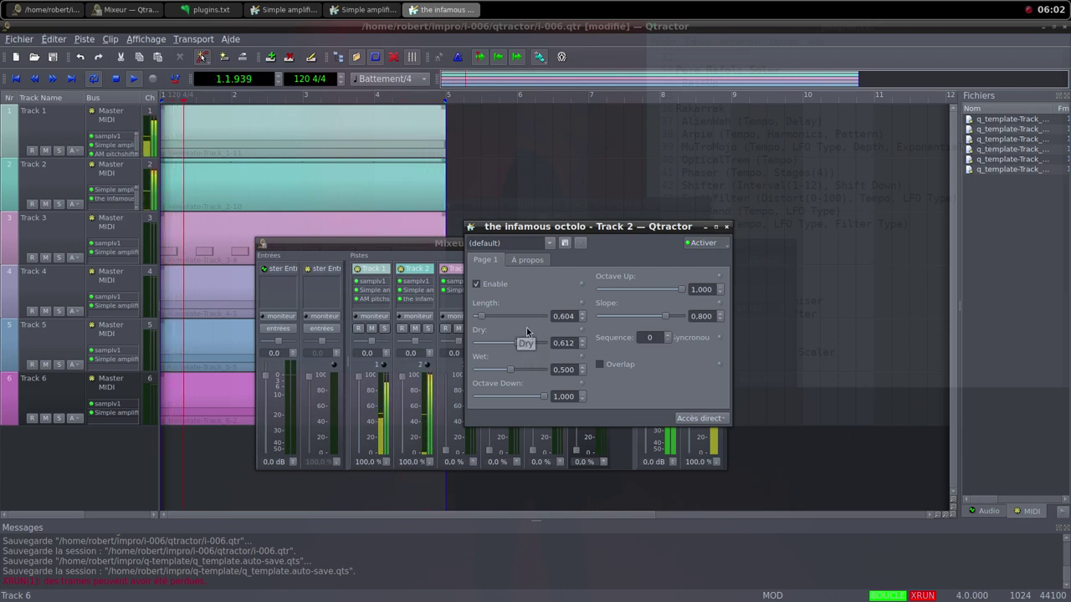
pyautogui.moveTo(518, 344); pyautogui.dragTo(513, 344)
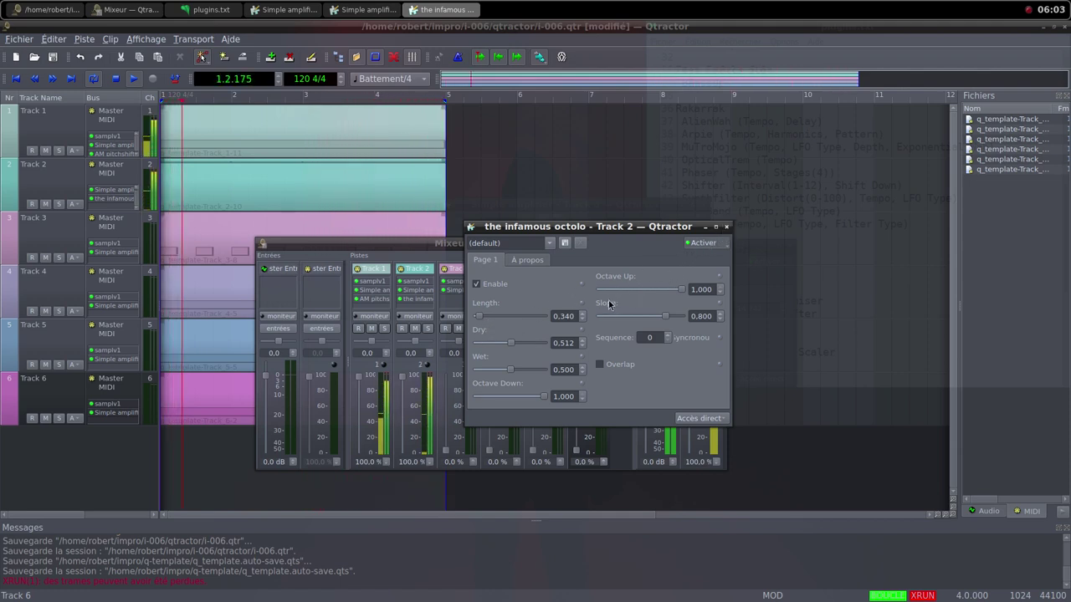
pyautogui.click(727, 226)
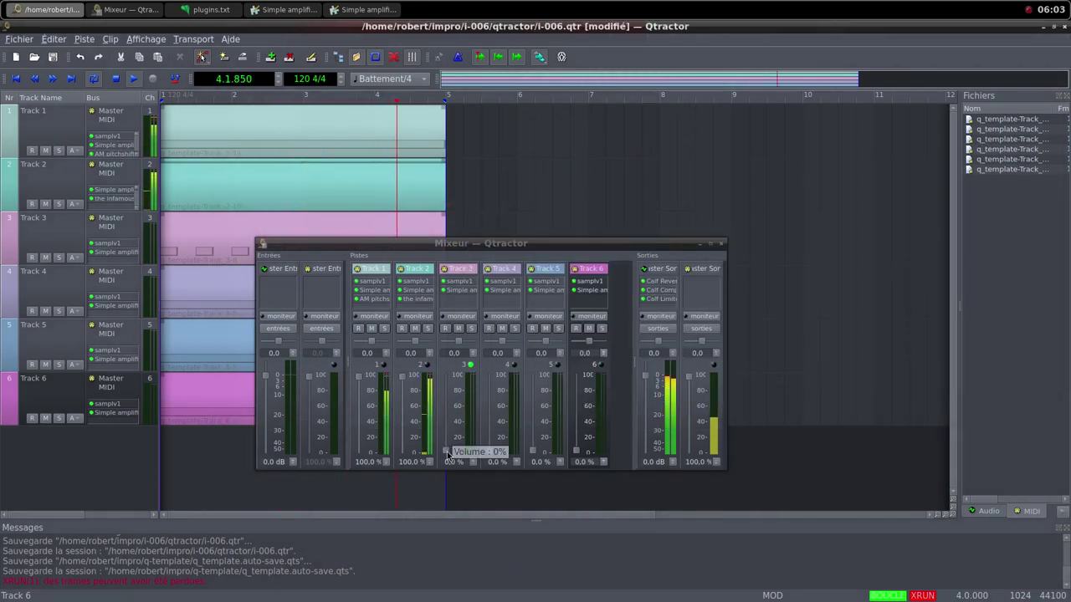
# Raise Track 3's mixer level to 100% and fine-tune Track 2's Simple amplifier gain to about 13.9 dB.
pyautogui.moveTo(447, 456); pyautogui.dragTo(452, 407)
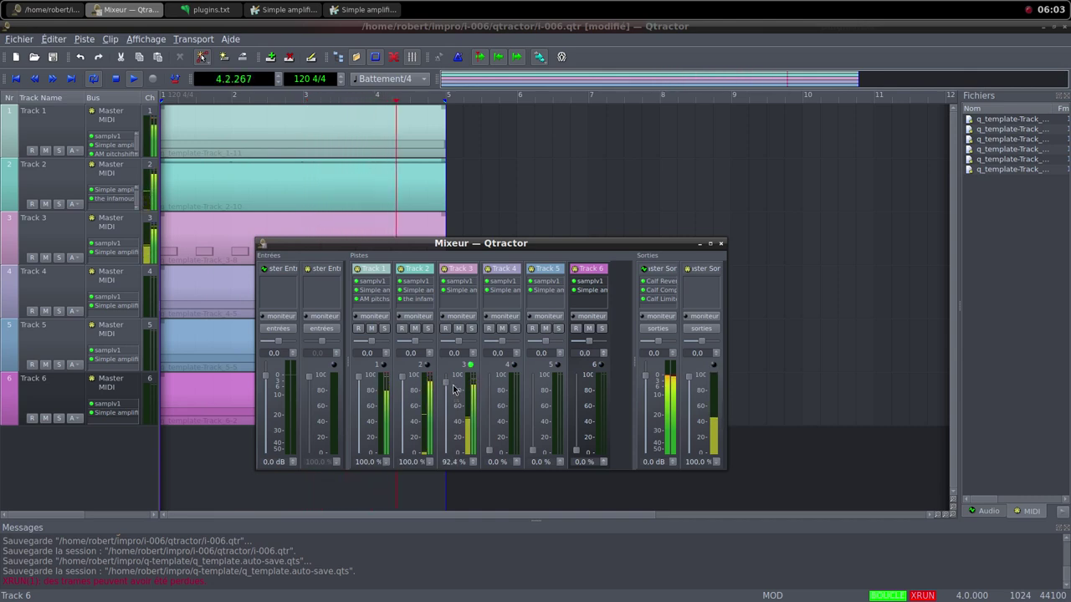
pyautogui.moveTo(453, 383); pyautogui.dragTo(452, 382)
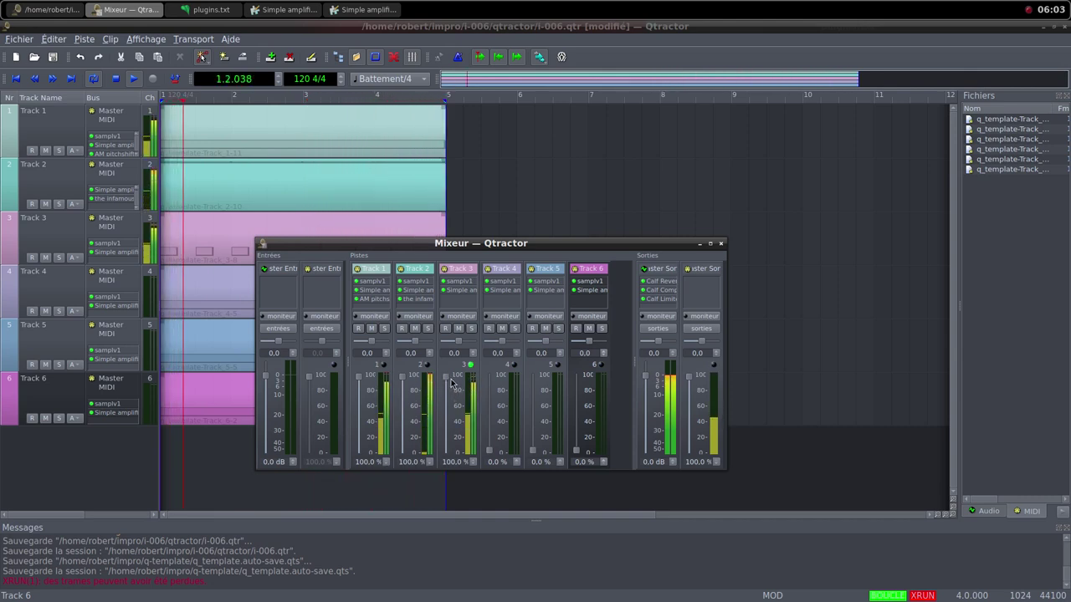
pyautogui.doubleClick(421, 293)
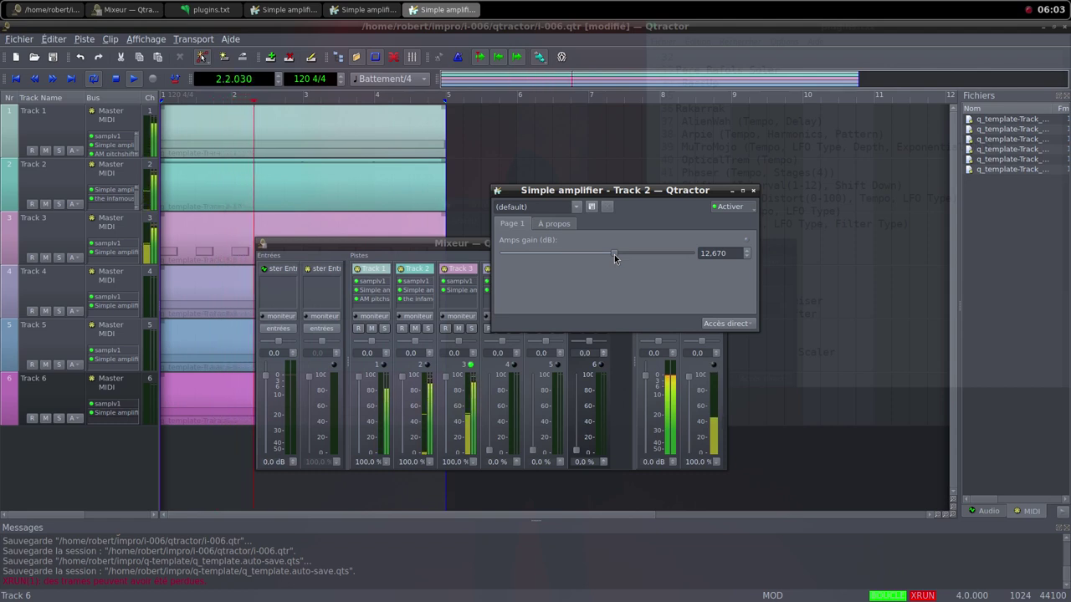
pyautogui.moveTo(614, 254); pyautogui.dragTo(617, 255)
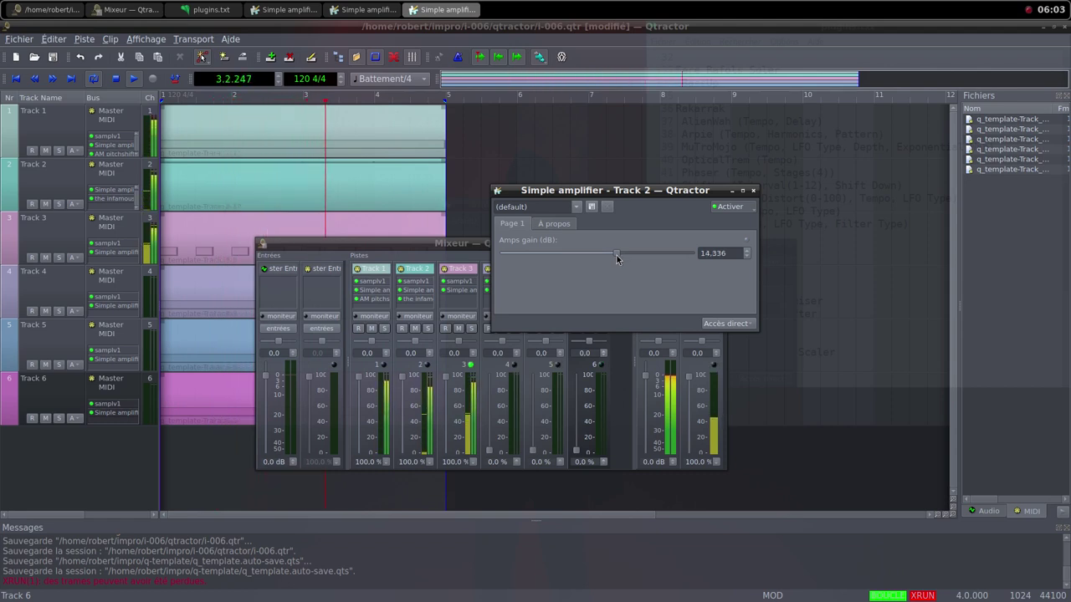
pyautogui.moveTo(617, 255); pyautogui.dragTo(615, 256)
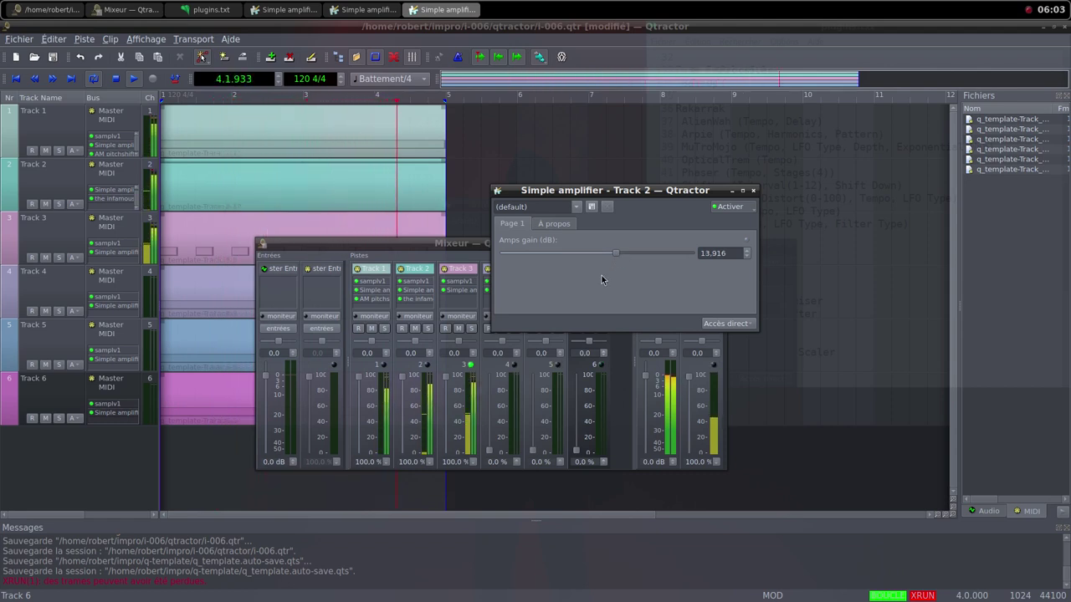
pyautogui.click(753, 191)
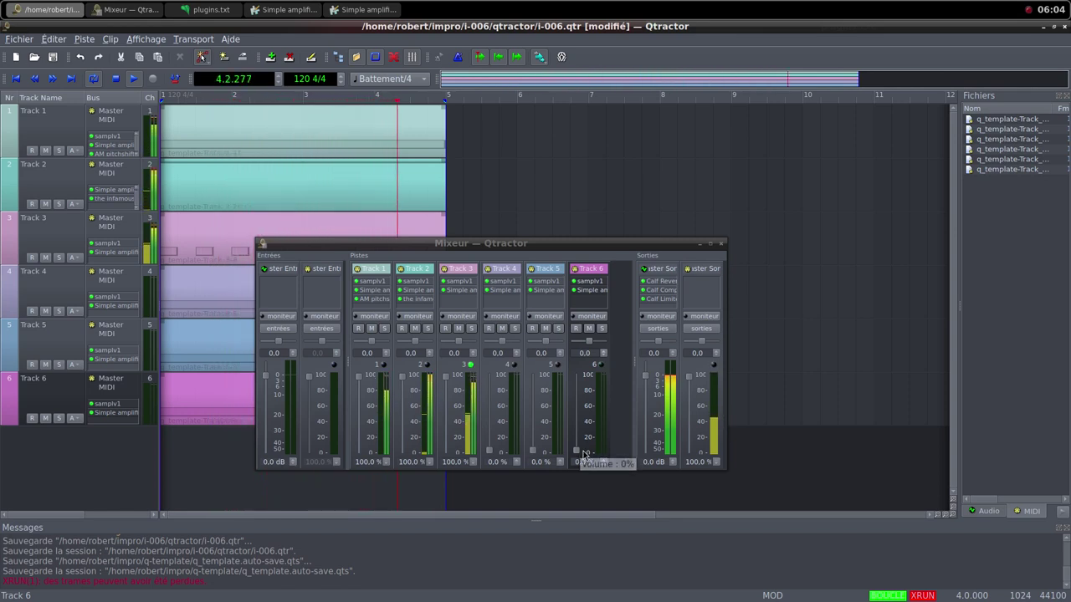
# Bring Track 6, Track 5 and Track 4 up to 100% in the mixer, in that order.
pyautogui.moveTo(576, 454); pyautogui.dragTo(578, 377)
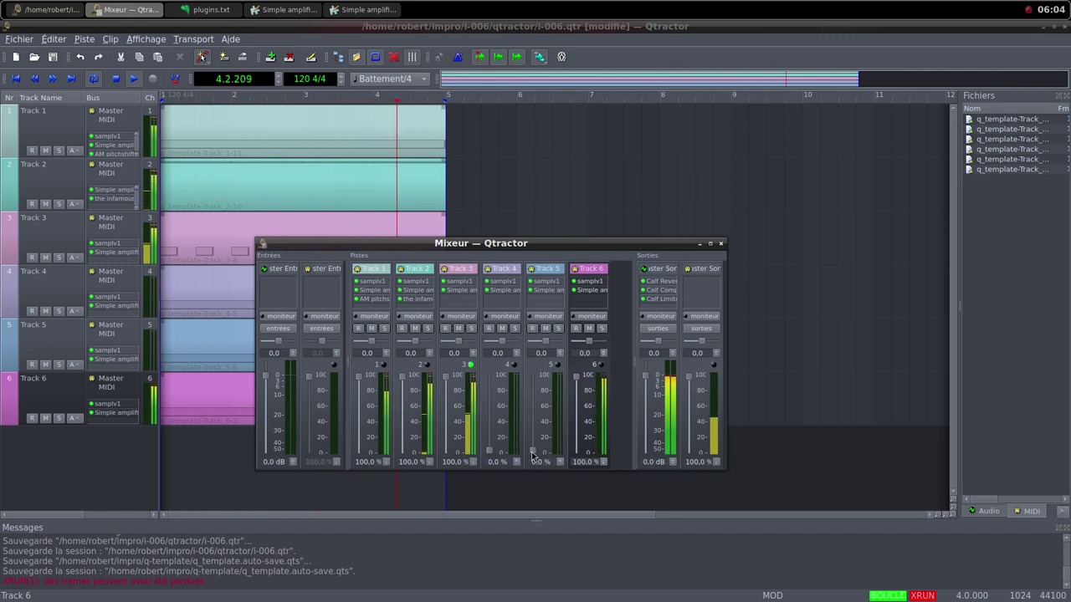
pyautogui.moveTo(532, 452); pyautogui.dragTo(539, 381)
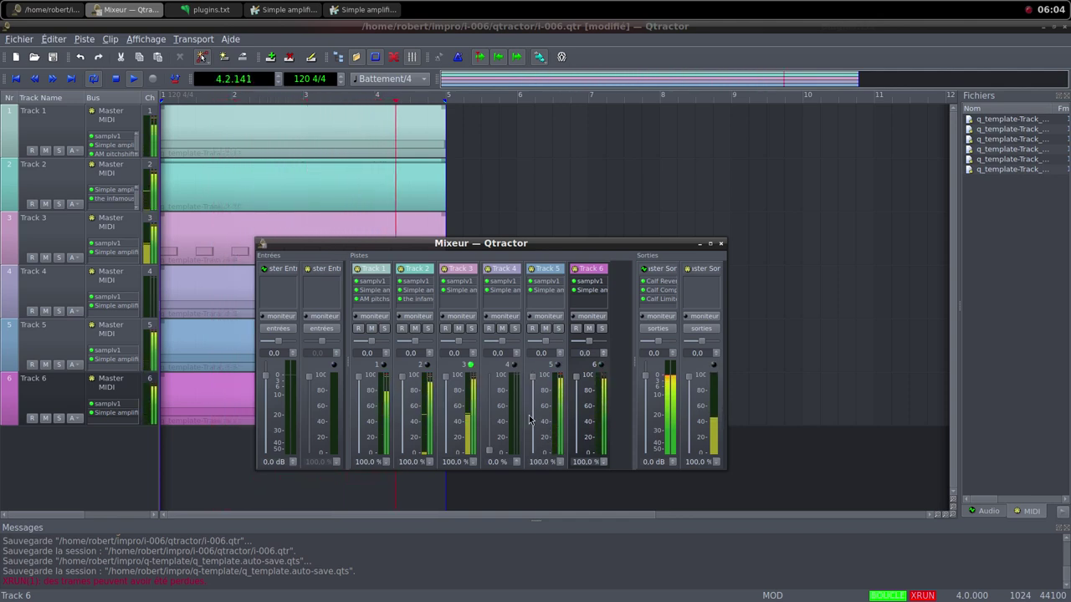
pyautogui.moveTo(493, 458); pyautogui.dragTo(498, 382)
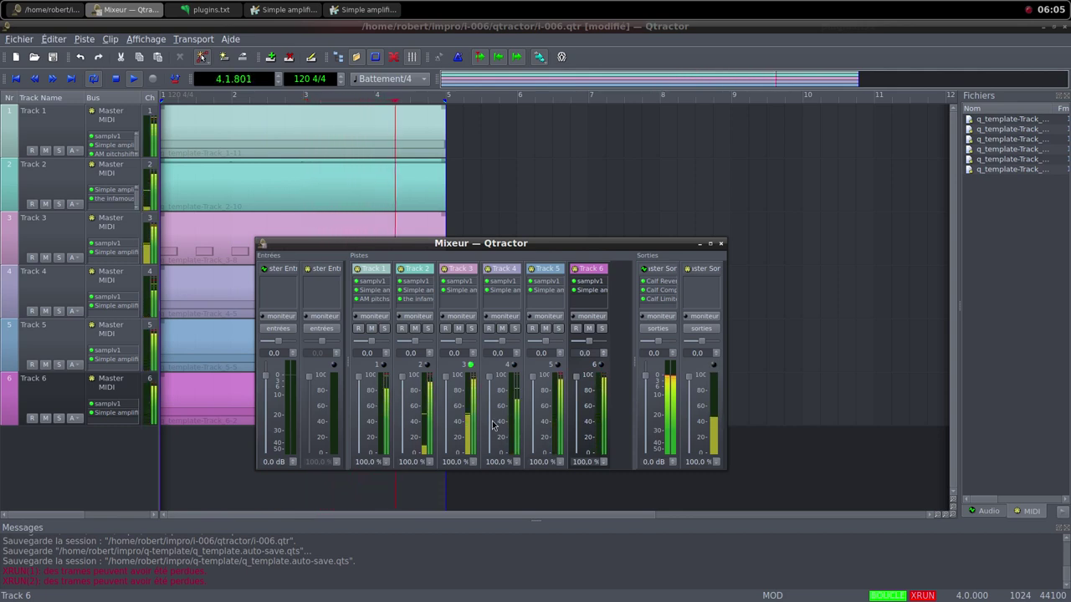
# Fade Track 2, Track 1 and Track 3 down to 0% in the mixer, one after another.
pyautogui.moveTo(411, 385); pyautogui.dragTo(404, 450)
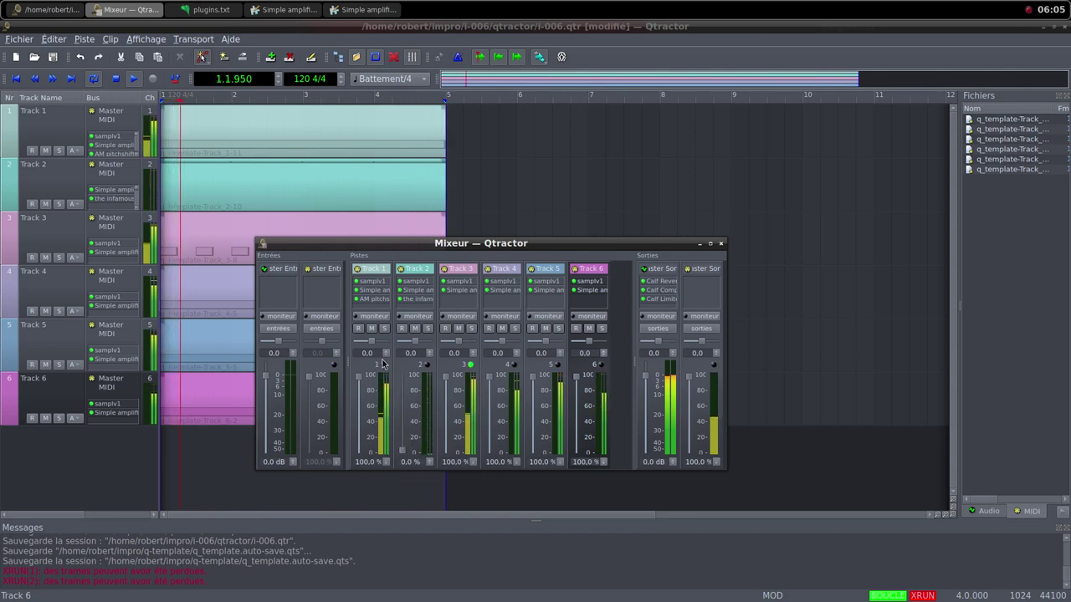
pyautogui.moveTo(360, 377); pyautogui.dragTo(374, 457)
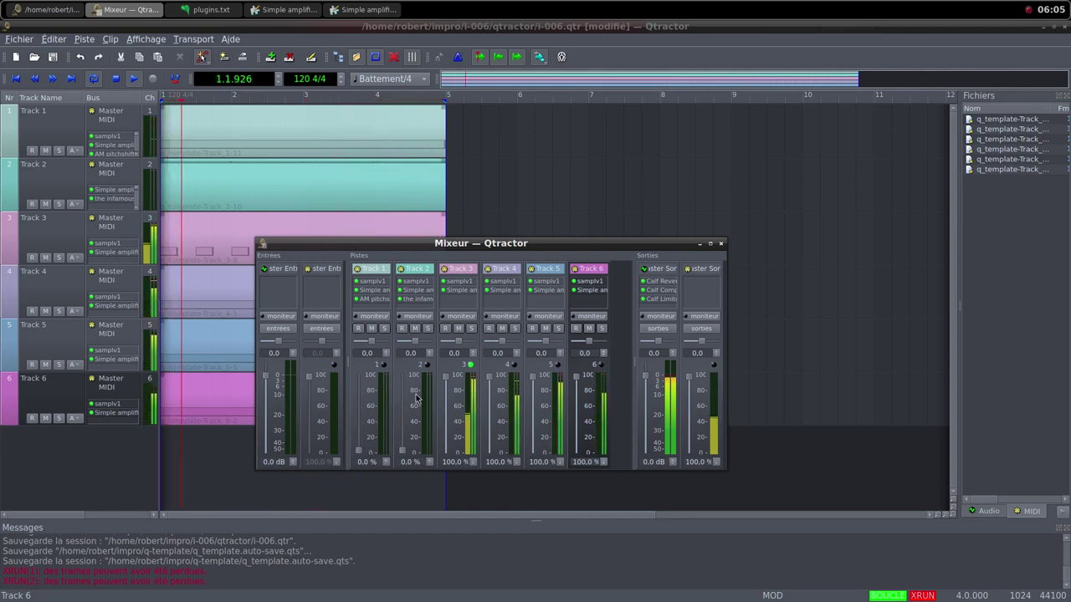
pyautogui.moveTo(446, 384); pyautogui.dragTo(446, 460)
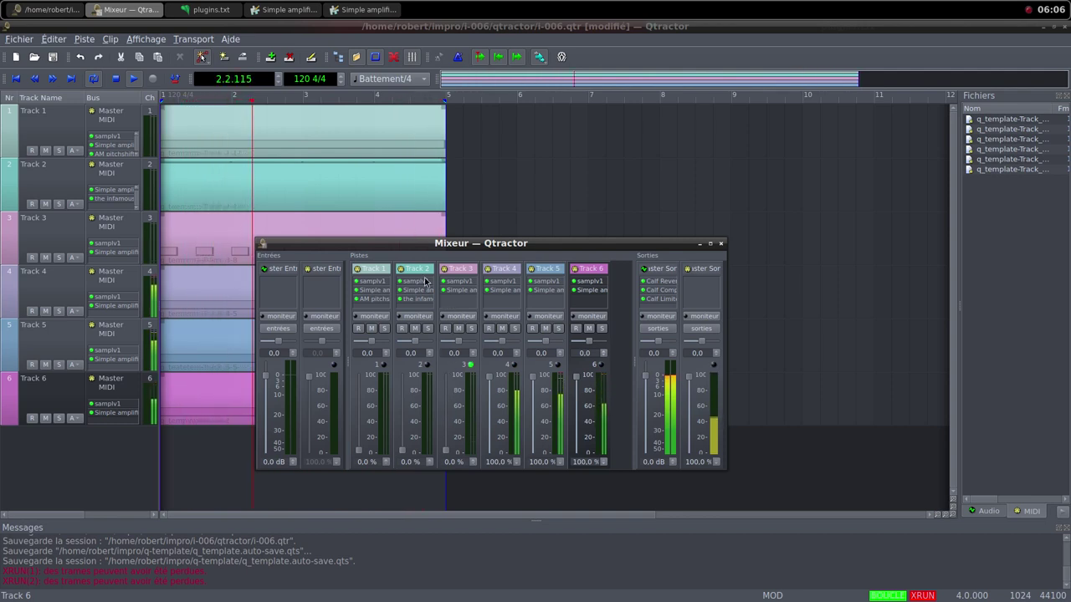
# Consult the effect list in plugins.txt and try the LV2 plugin rkr AlienWah on Track 3.
pyautogui.click(207, 10)
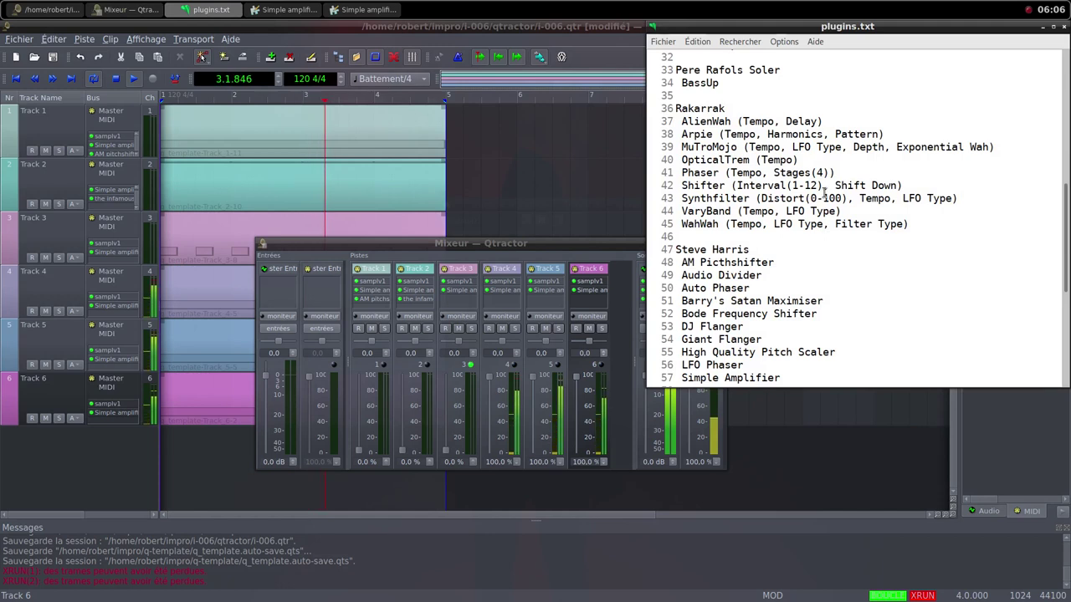
pyautogui.scroll(3, 824, 192)
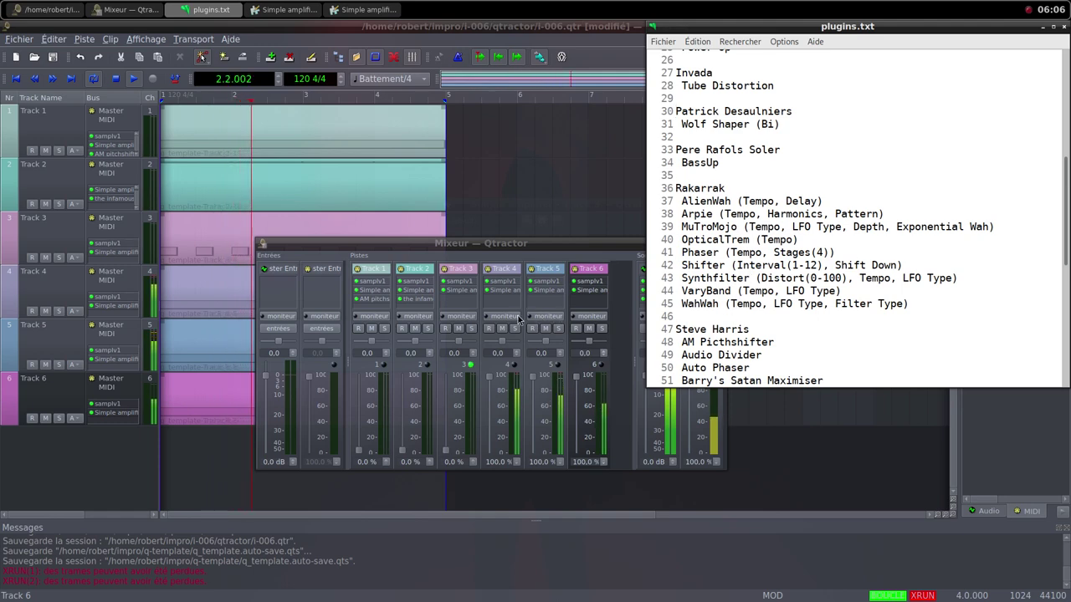
pyautogui.click(599, 143)
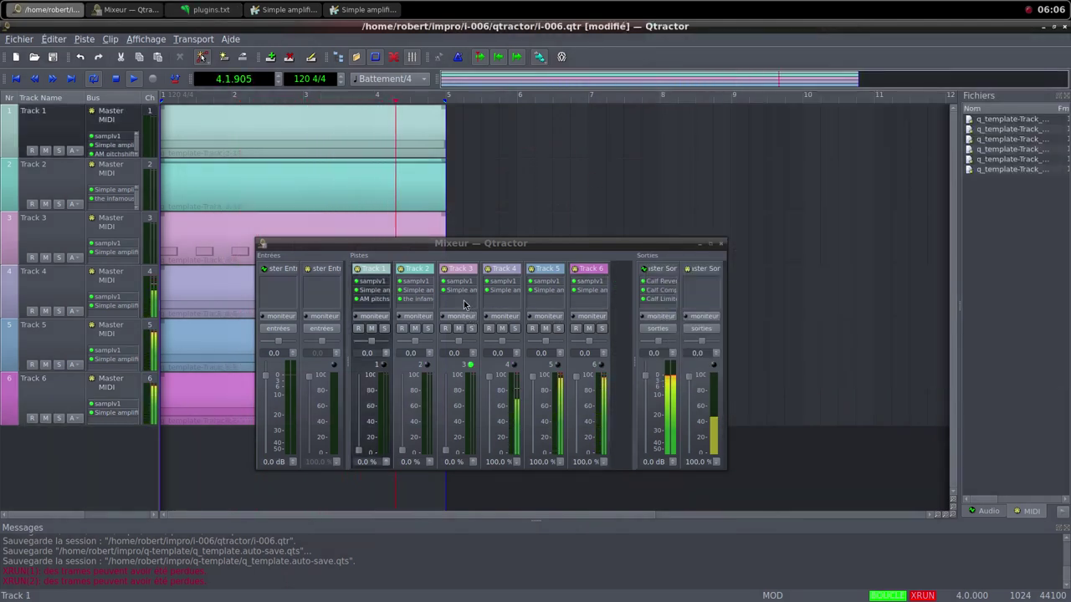
pyautogui.click(464, 304)
pyautogui.rightClick(459, 298)
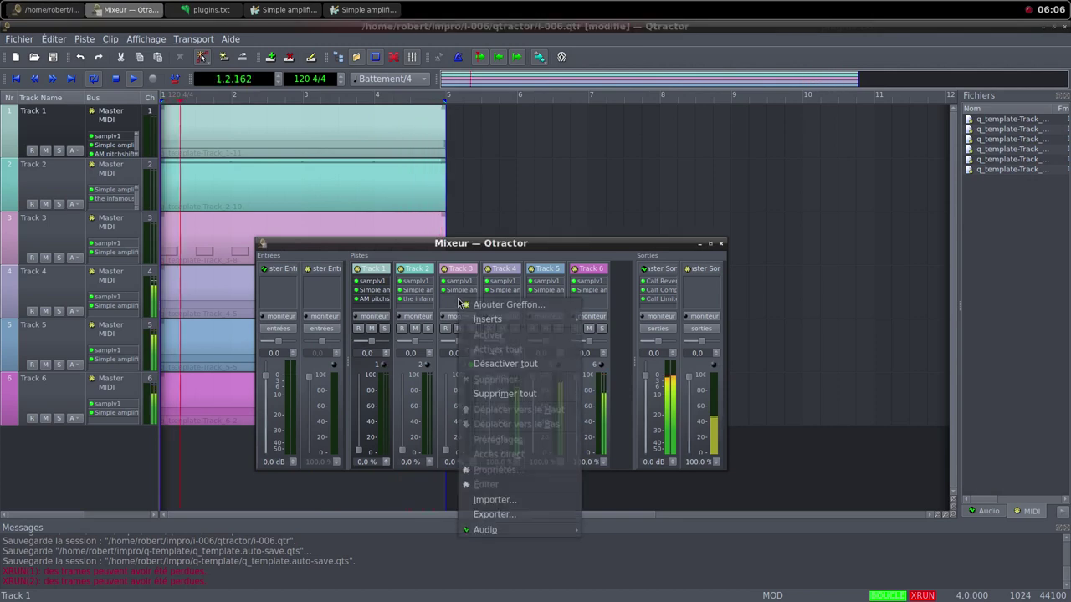
pyautogui.click(494, 304)
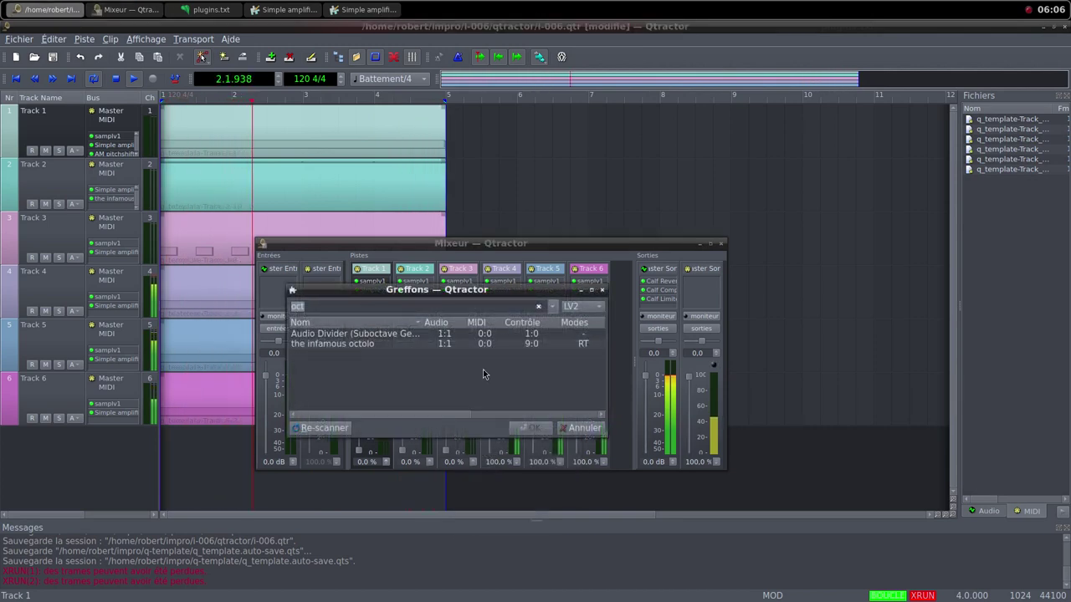
pyautogui.write('w')
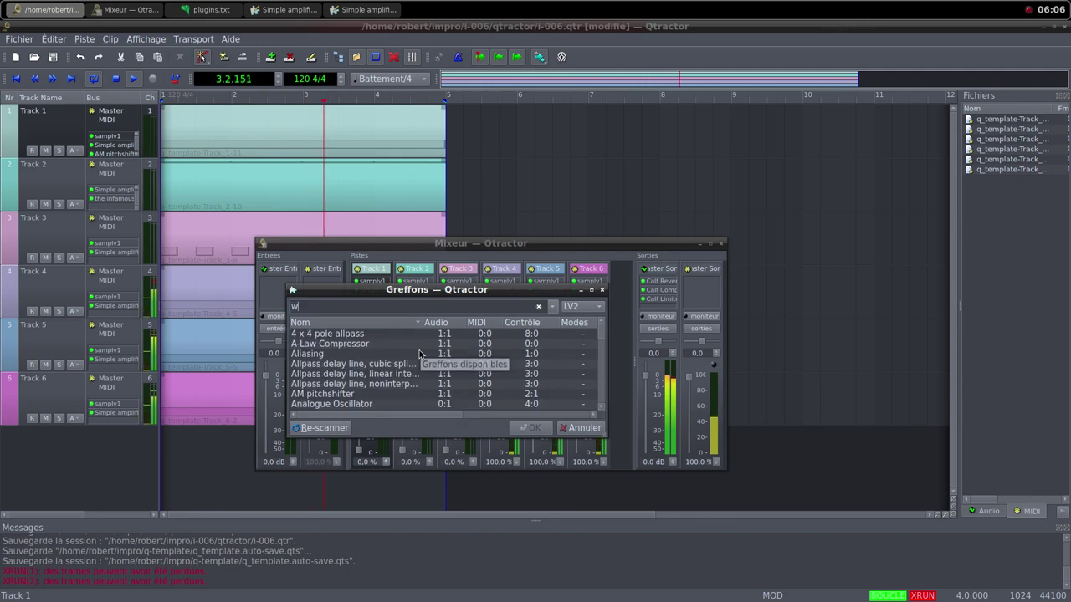
pyautogui.write('ah')
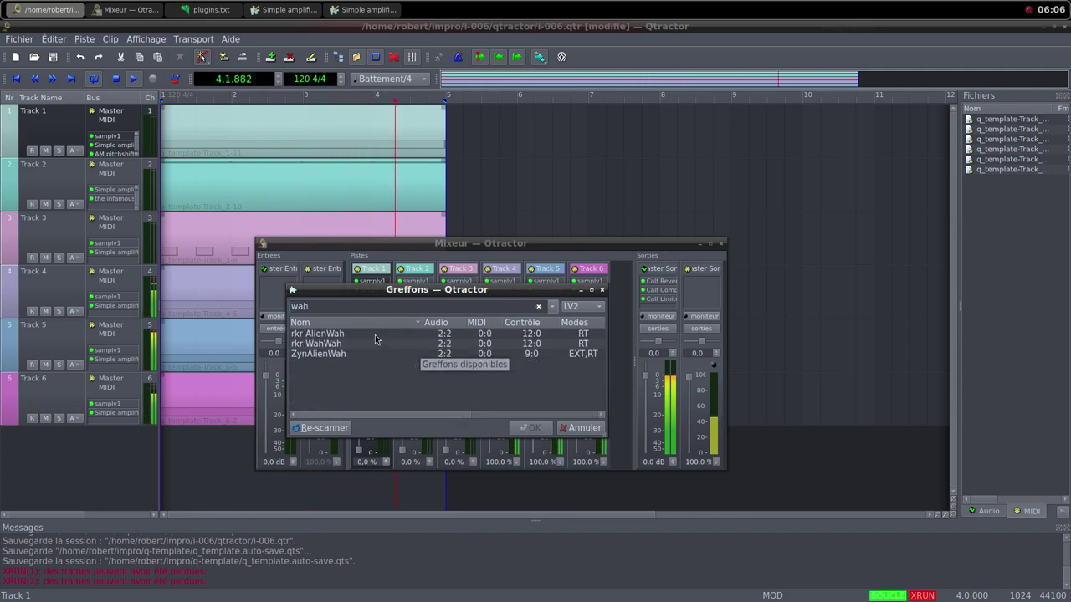
pyautogui.click(345, 335)
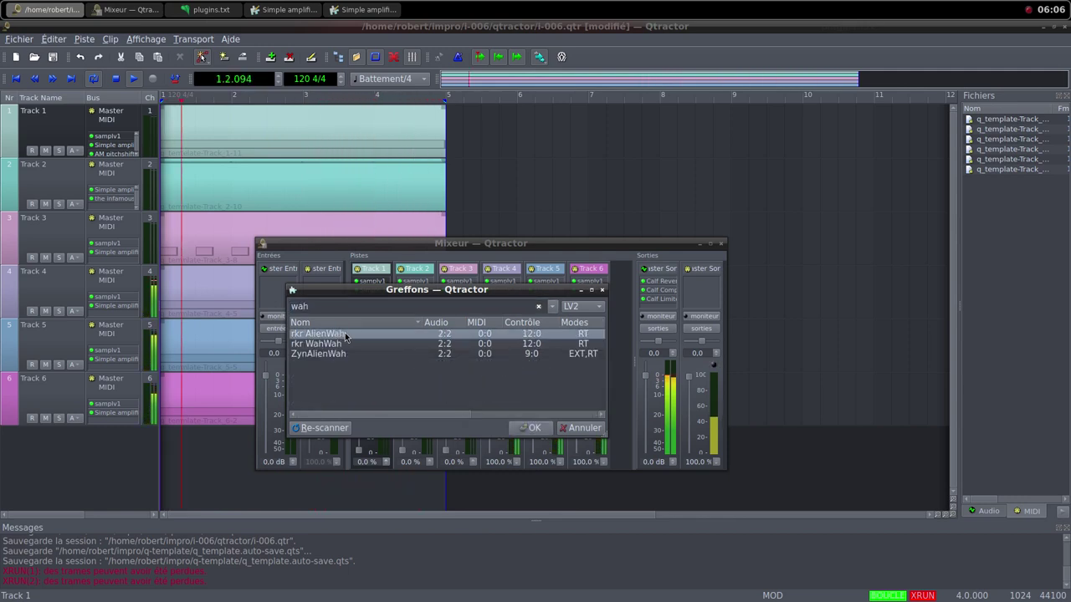
pyautogui.doubleClick(344, 335)
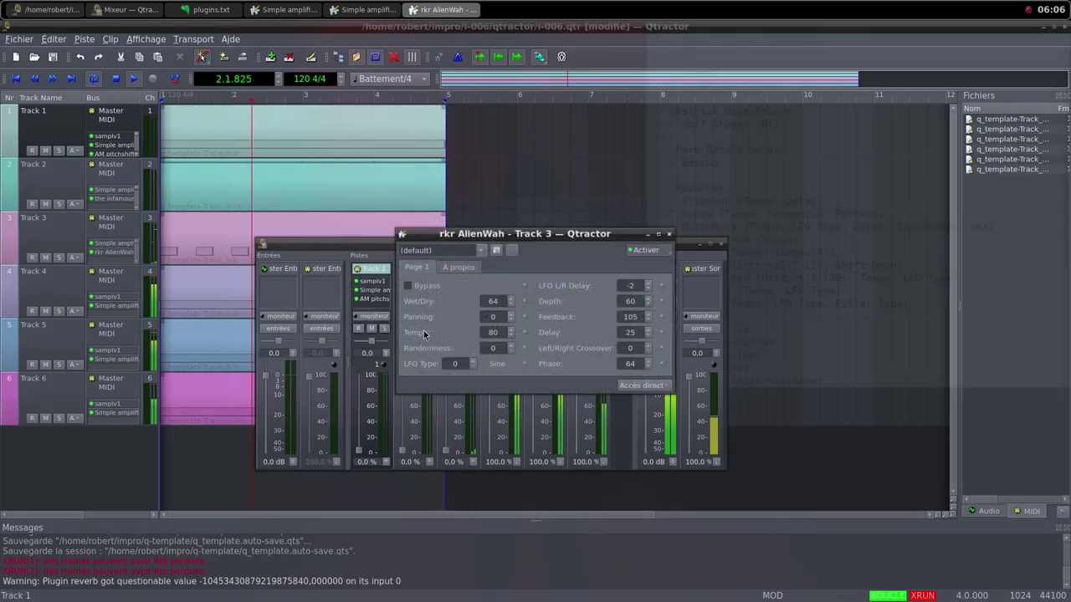
# Close the rkr AlienWah window and remove that plugin from Track 3's chain.
pyautogui.moveTo(560, 237); pyautogui.dragTo(568, 101)
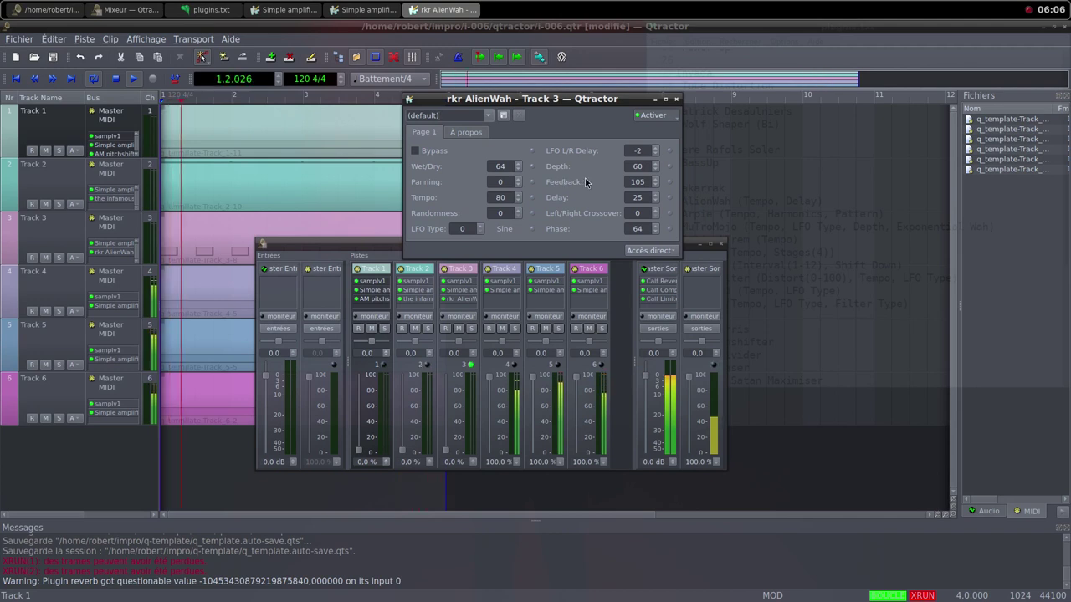
pyautogui.click(676, 99)
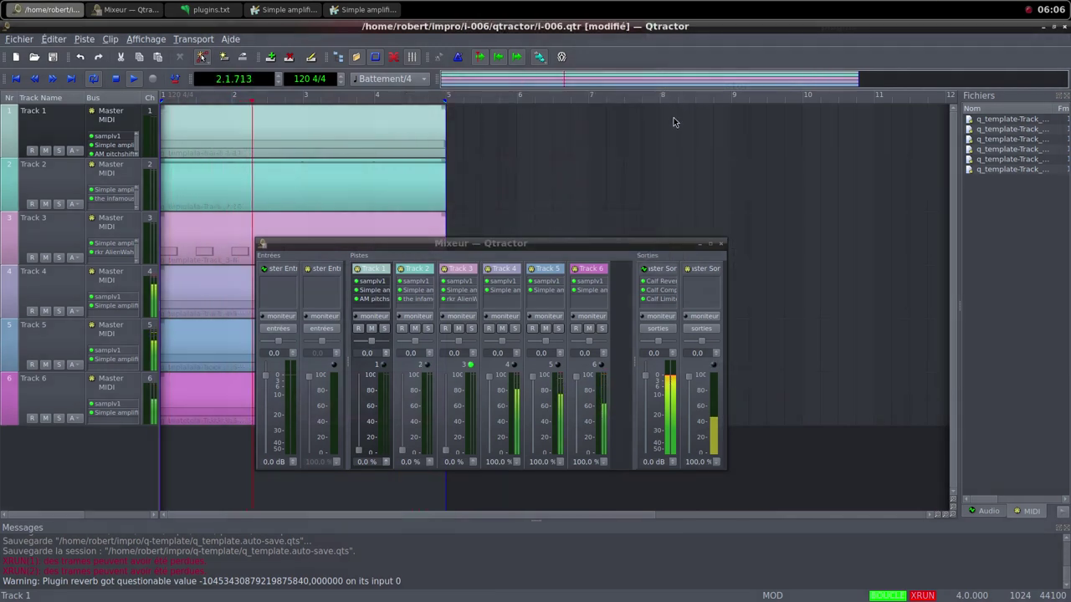
pyautogui.rightClick(452, 298)
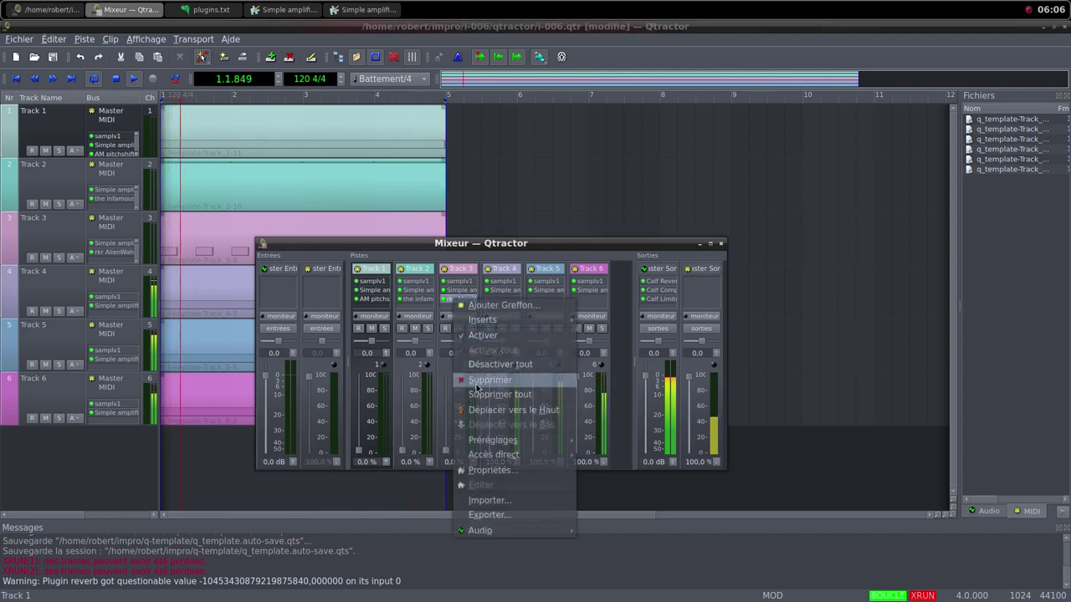
pyautogui.click(477, 385)
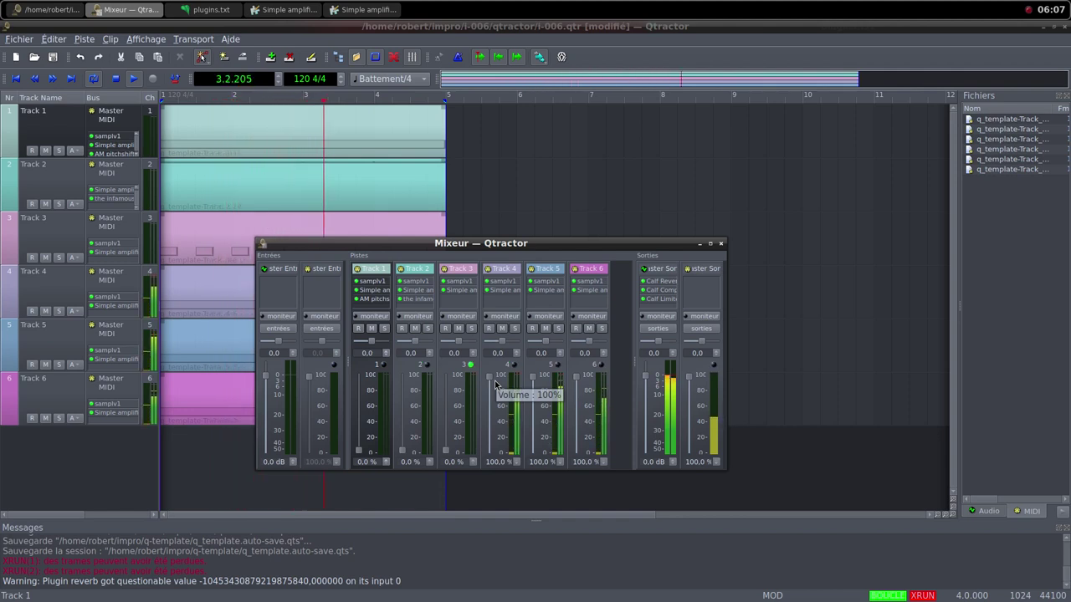
# Add the LV2 plugin Calf Flanger to Track 3 after its Simple amplifier.
pyautogui.rightClick(452, 297)
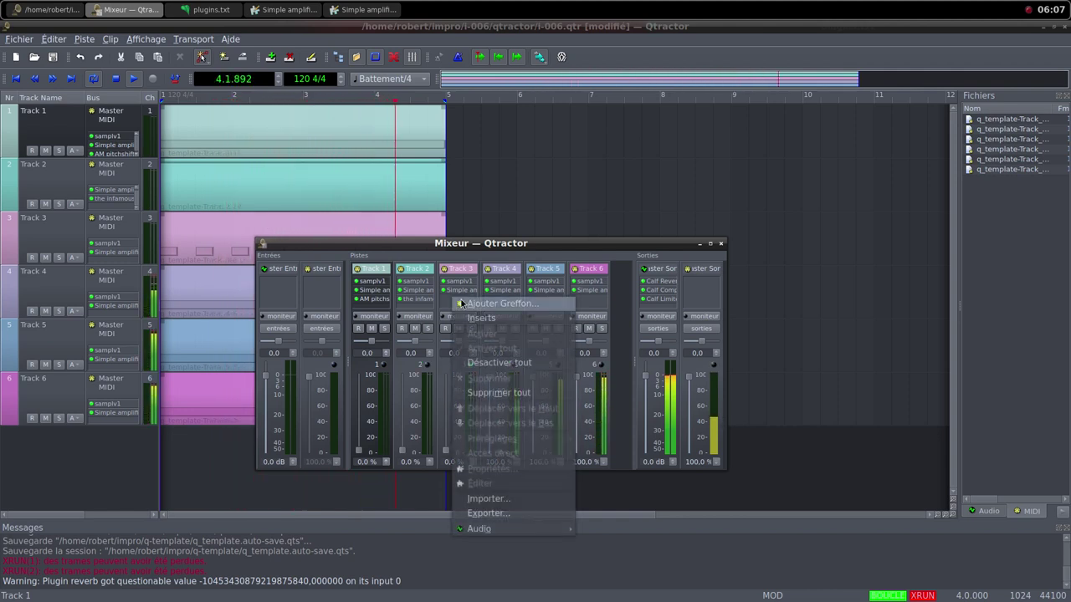
pyautogui.click(469, 304)
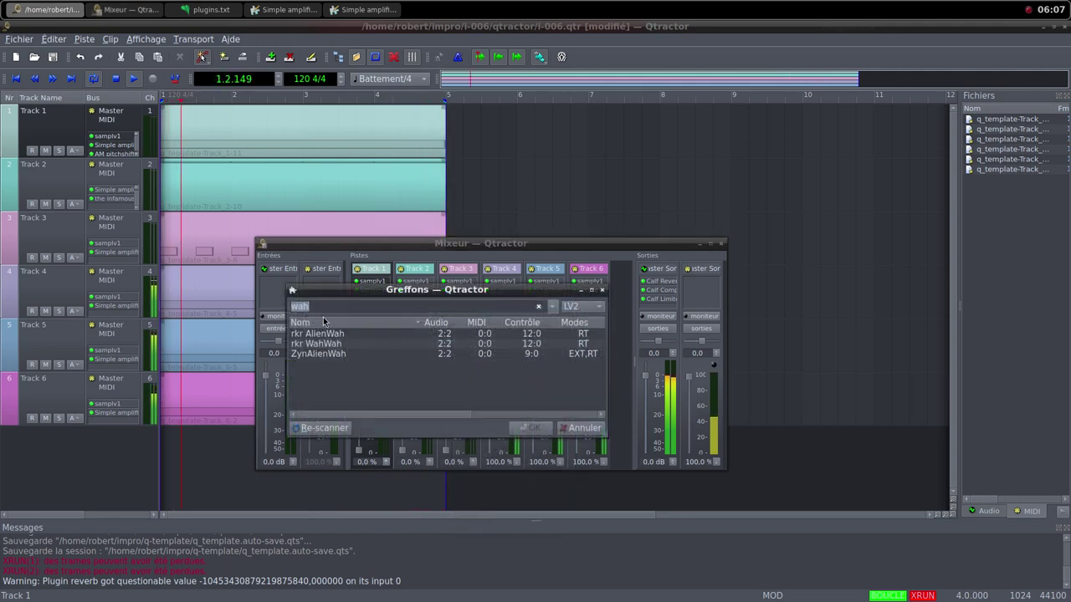
pyautogui.write('f')
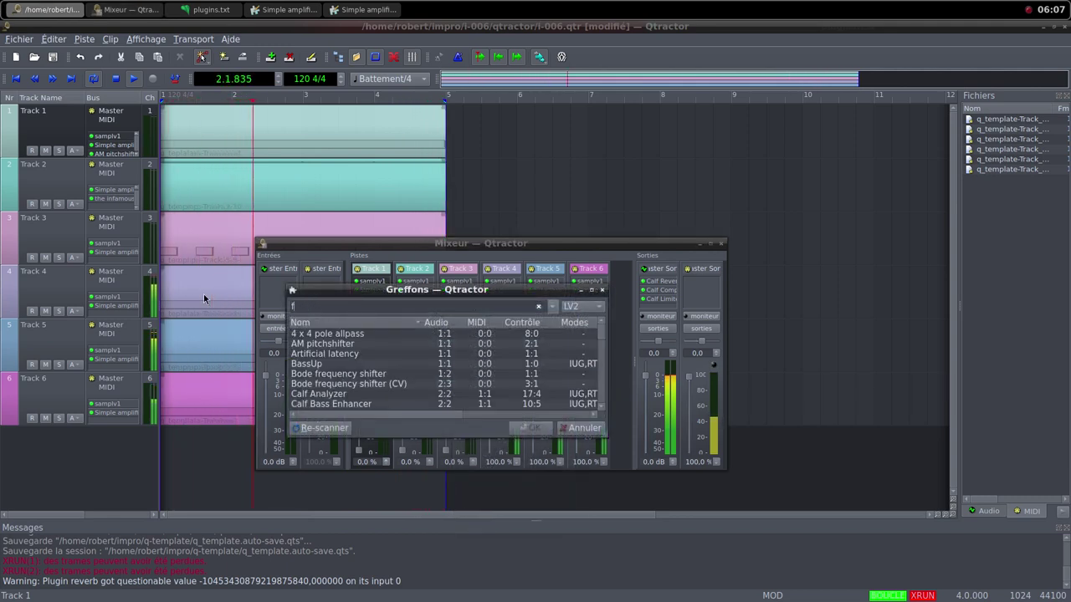
pyautogui.write('lan')
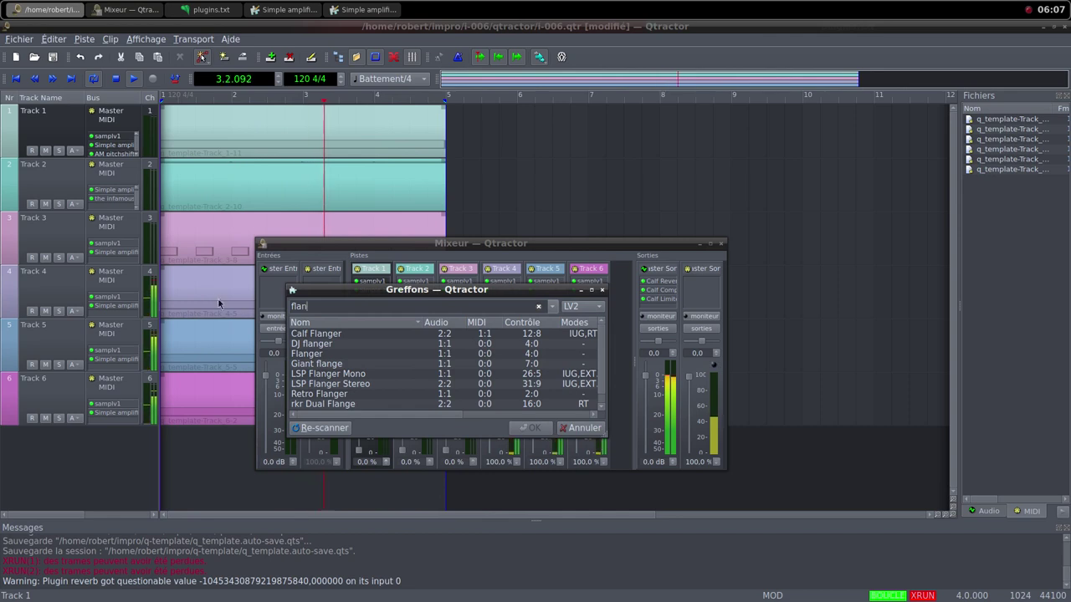
pyautogui.click(321, 335)
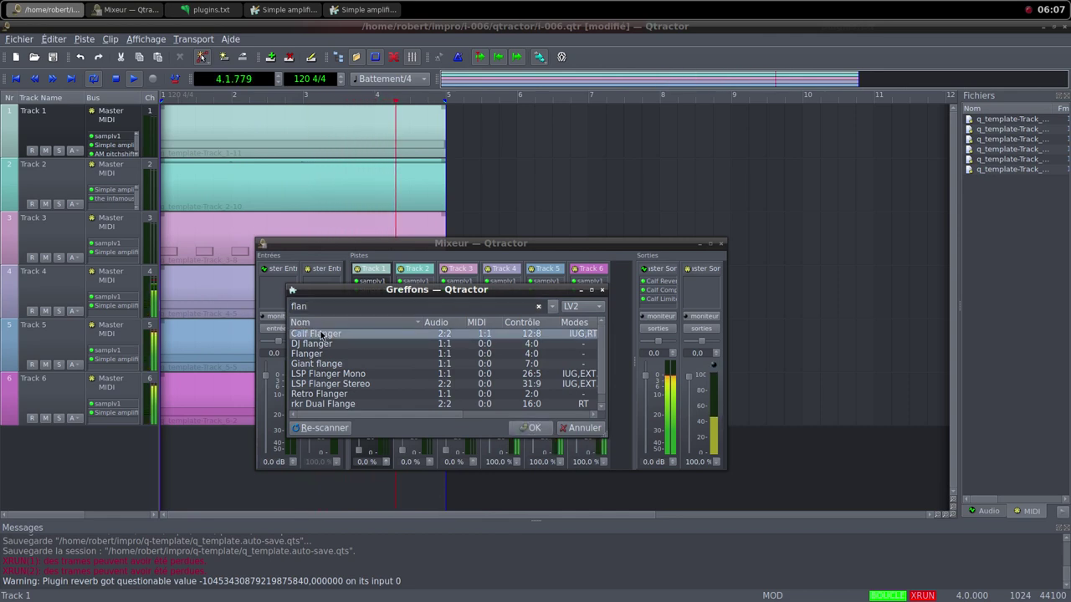
pyautogui.doubleClick(325, 338)
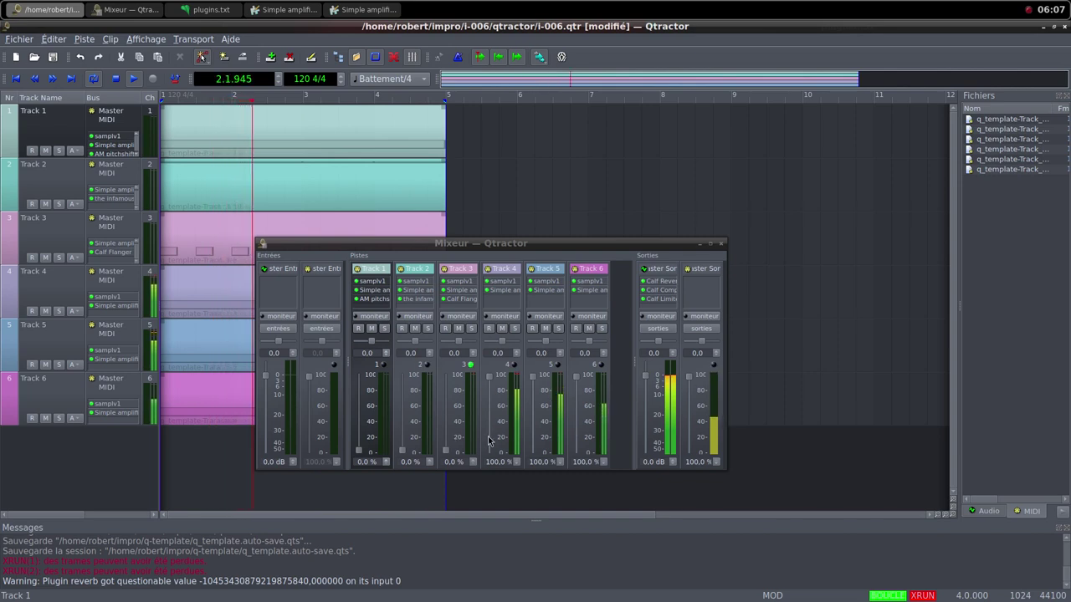
# In the mixer, fade Track 6 and Track 5 to 0%, raise Track 3 to 100%, and fade Track 4 to 0%.
pyautogui.click(576, 383)
pyautogui.moveTo(575, 384); pyautogui.dragTo(578, 466)
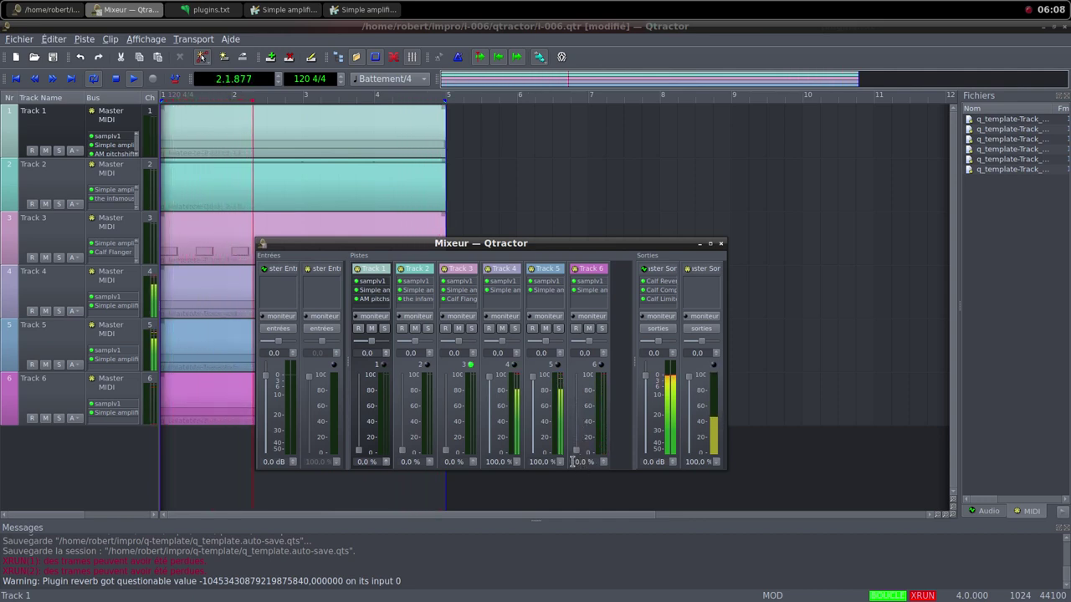
pyautogui.moveTo(536, 384); pyautogui.dragTo(540, 466)
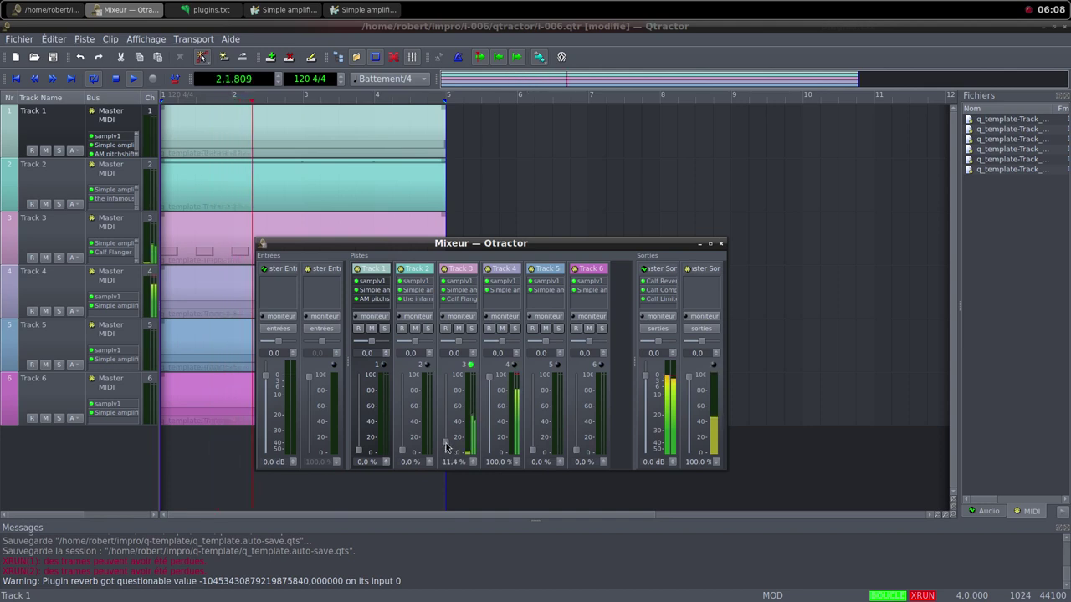
pyautogui.moveTo(445, 450); pyautogui.dragTo(441, 383)
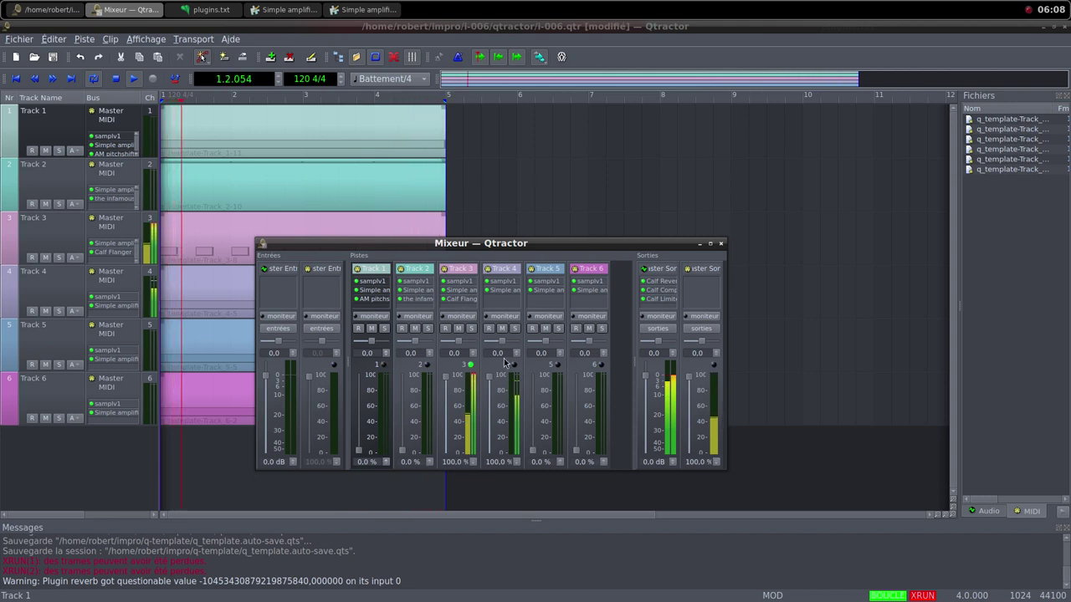
pyautogui.moveTo(488, 450)
pyautogui.mouseDown()
pyautogui.moveTo(492, 380)
pyautogui.moveTo(500, 456)
pyautogui.mouseUp()
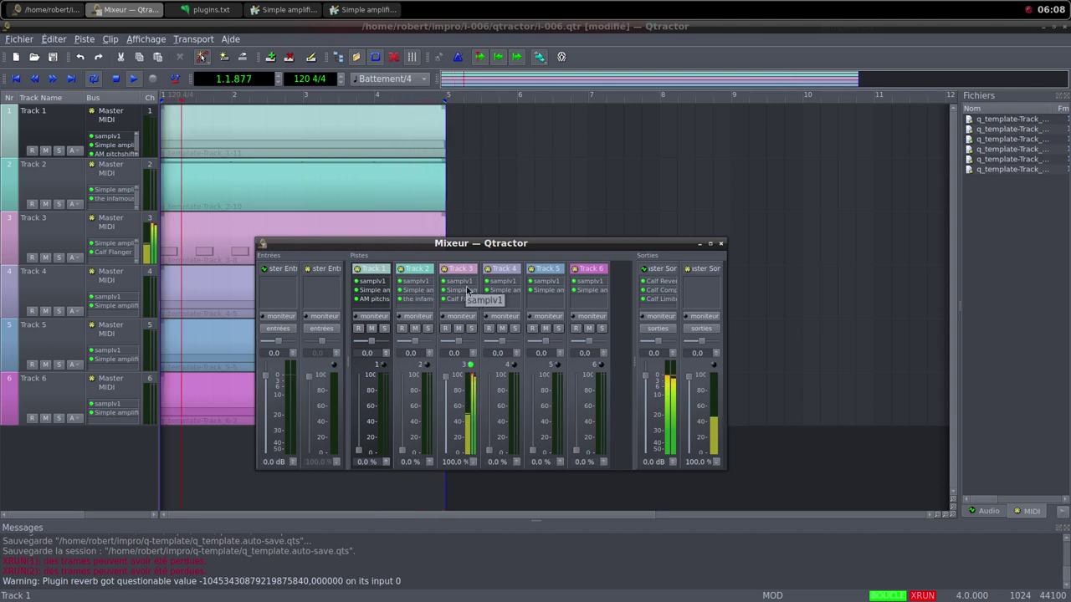
# Fine-tune Track 3's Simple amplifier gain to about 11.4 dB and close its window.
pyautogui.doubleClick(474, 291)
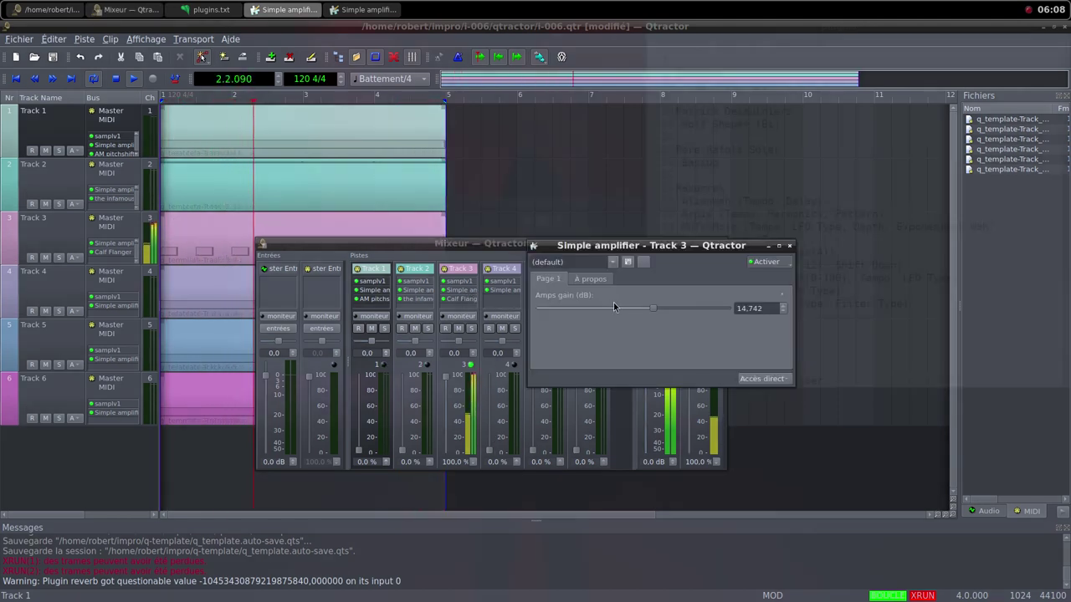
pyautogui.moveTo(657, 309); pyautogui.dragTo(652, 309)
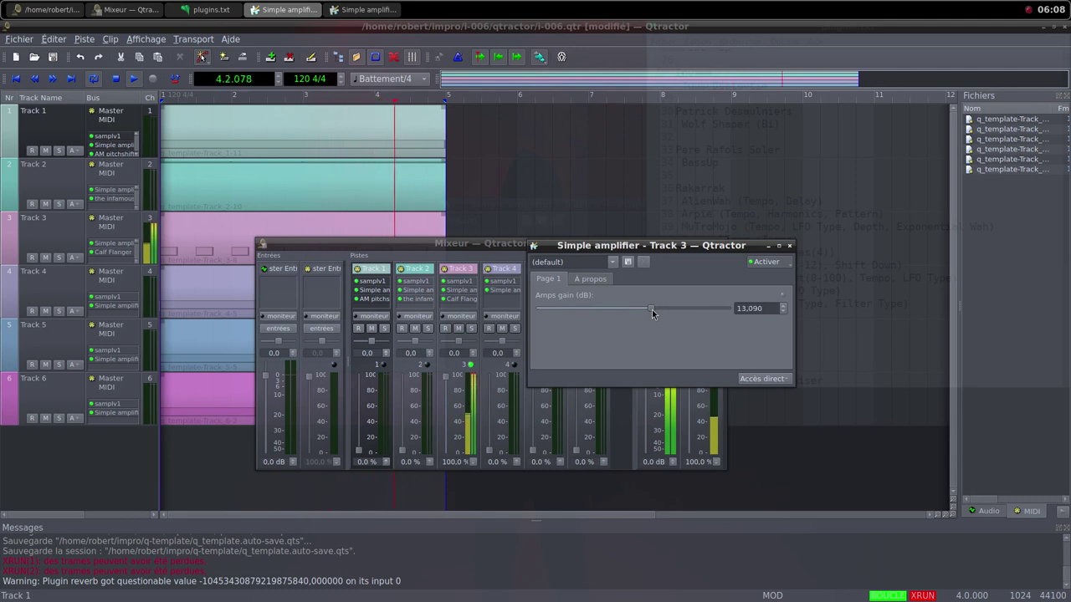
pyautogui.moveTo(652, 309); pyautogui.dragTo(650, 311)
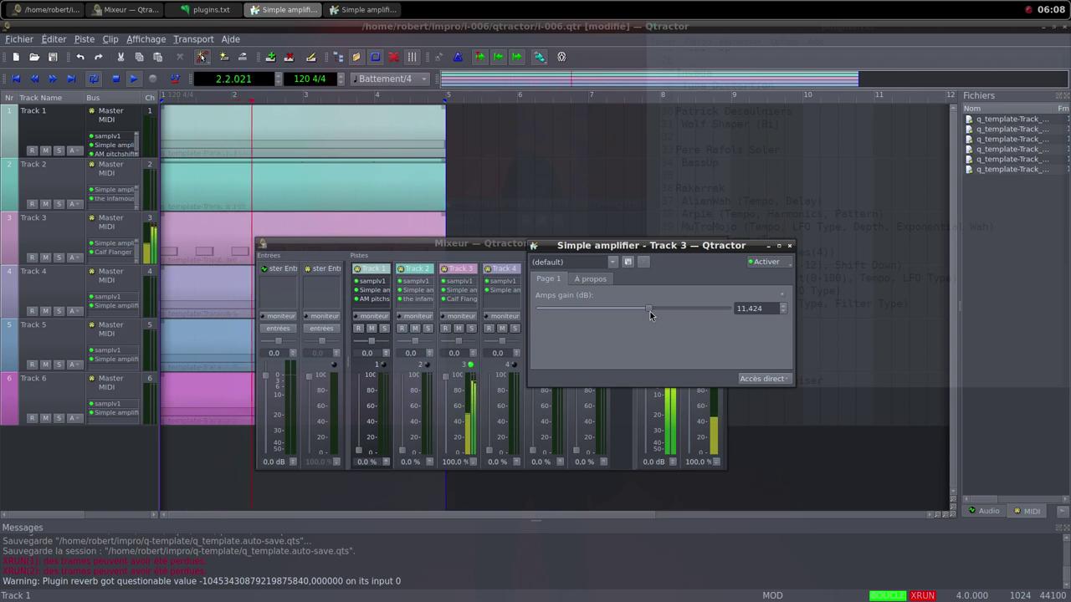
pyautogui.moveTo(650, 311); pyautogui.dragTo(653, 312)
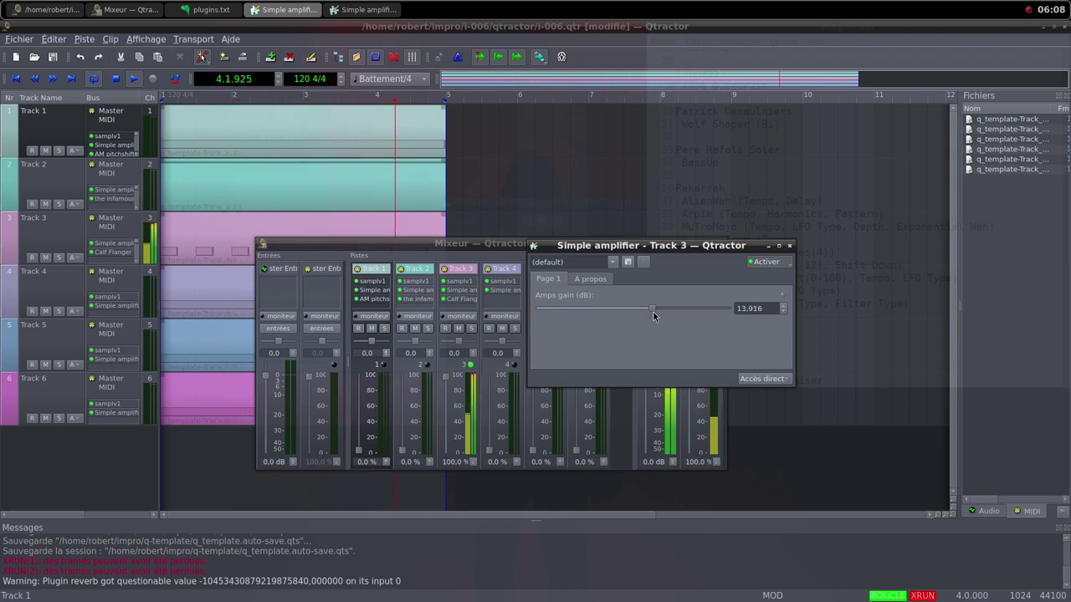
pyautogui.moveTo(654, 312); pyautogui.dragTo(650, 311)
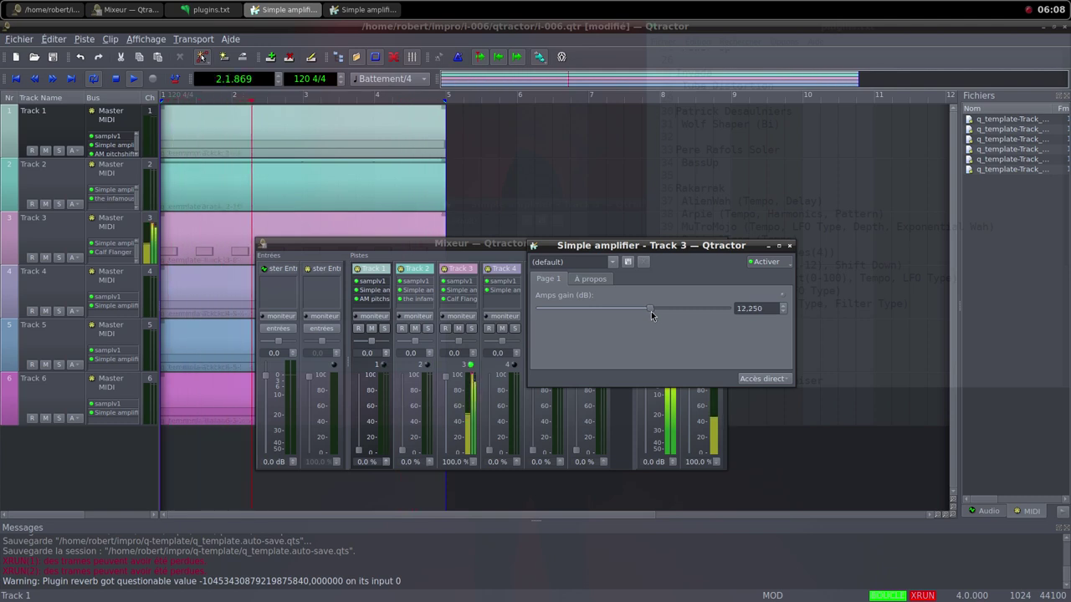
pyautogui.moveTo(651, 311); pyautogui.dragTo(650, 312)
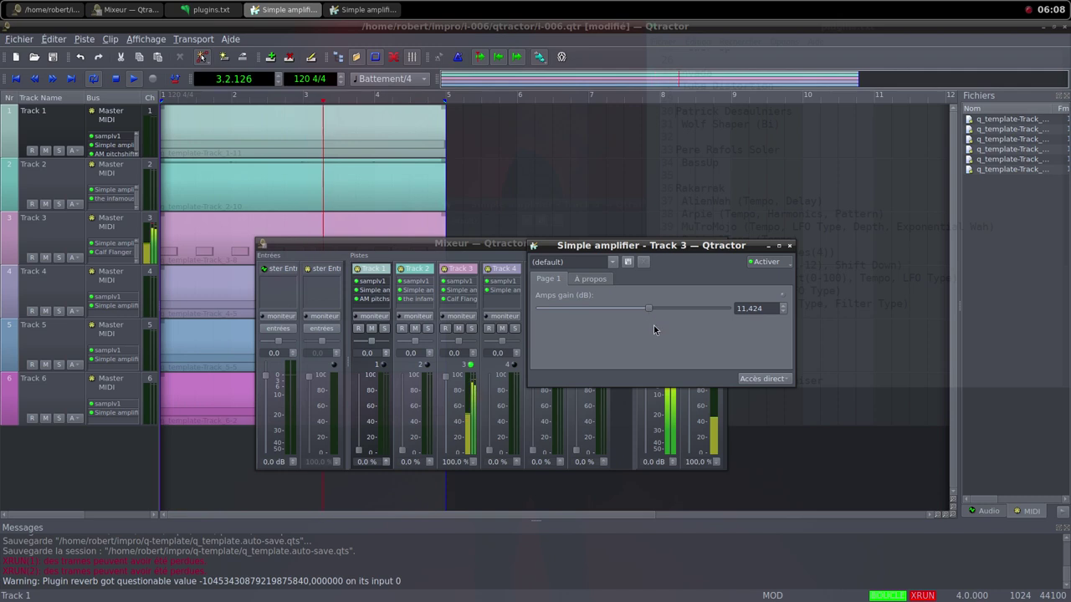
pyautogui.click(789, 245)
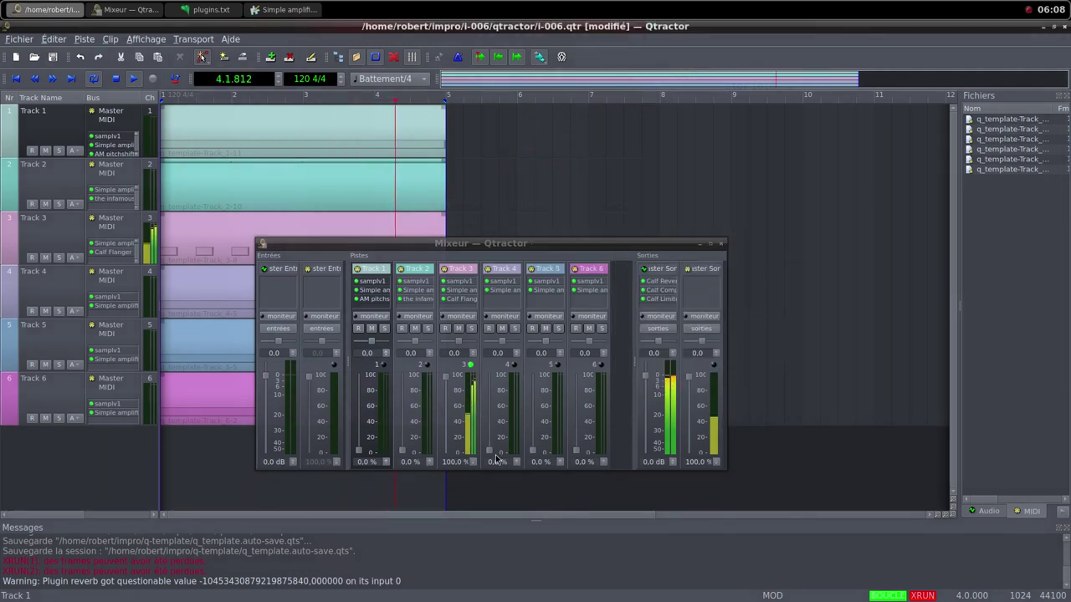
# Gradually raise Track 2, Track 1 and Track 4 to 100% in the mixer, in that order.
pyautogui.moveTo(401, 453); pyautogui.dragTo(411, 432)
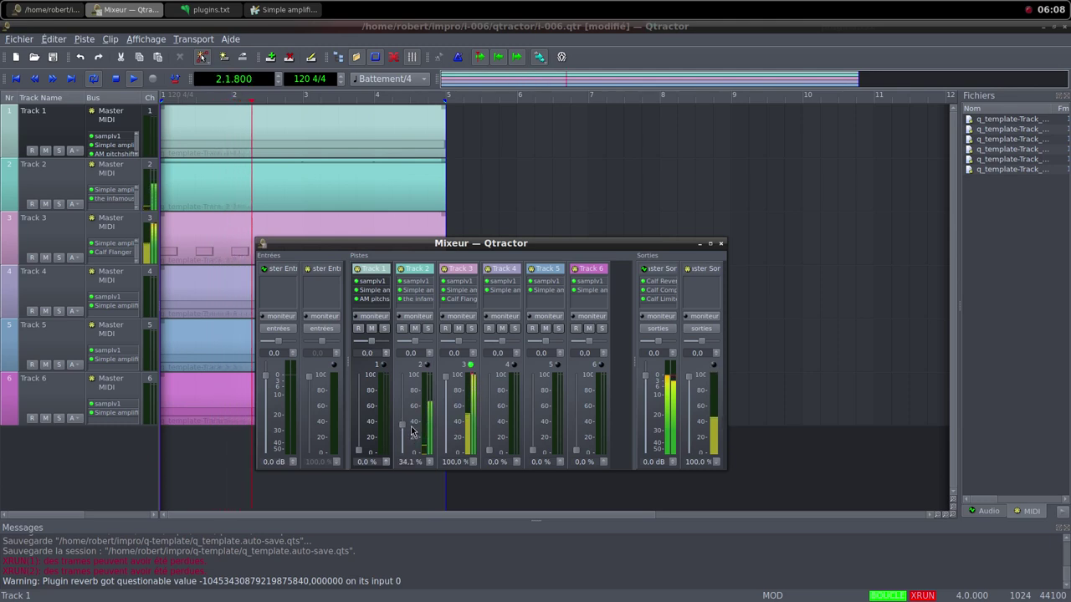
pyautogui.moveTo(411, 433); pyautogui.dragTo(408, 378)
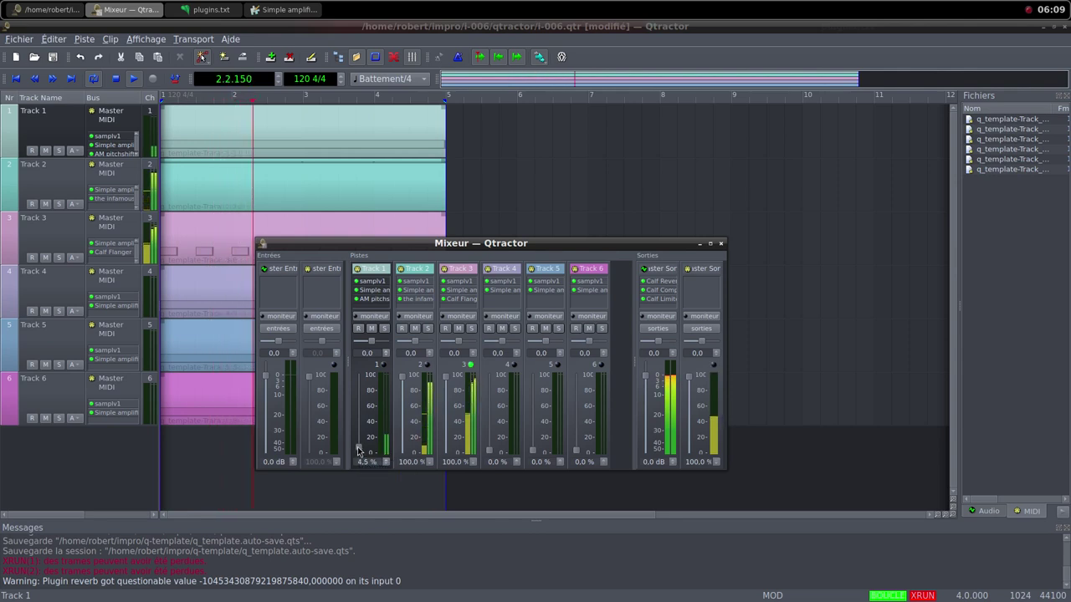
pyautogui.moveTo(359, 453); pyautogui.dragTo(359, 441)
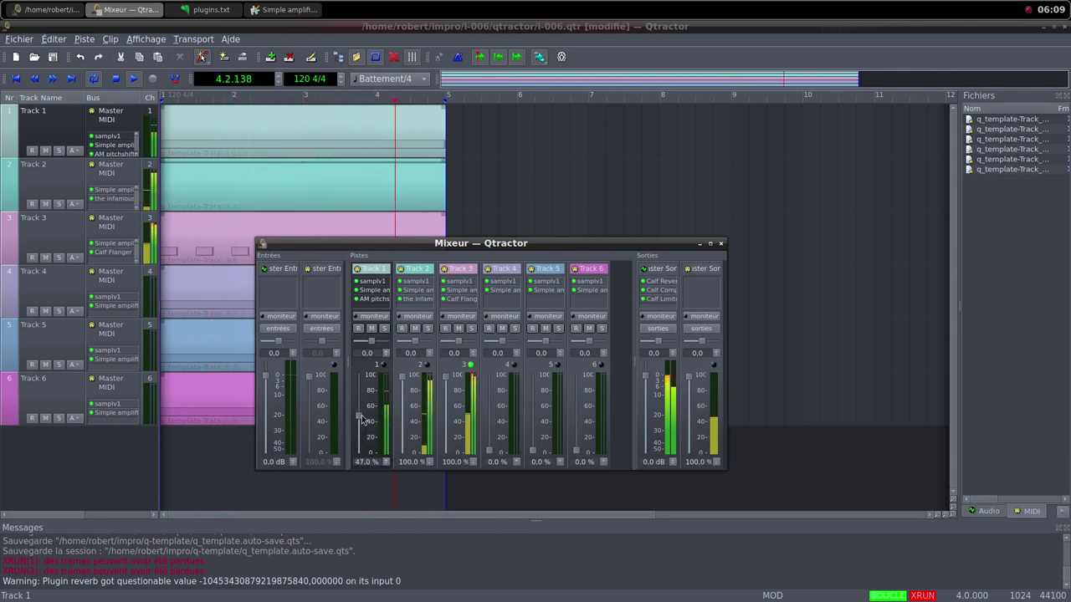
pyautogui.moveTo(364, 406); pyautogui.dragTo(365, 399)
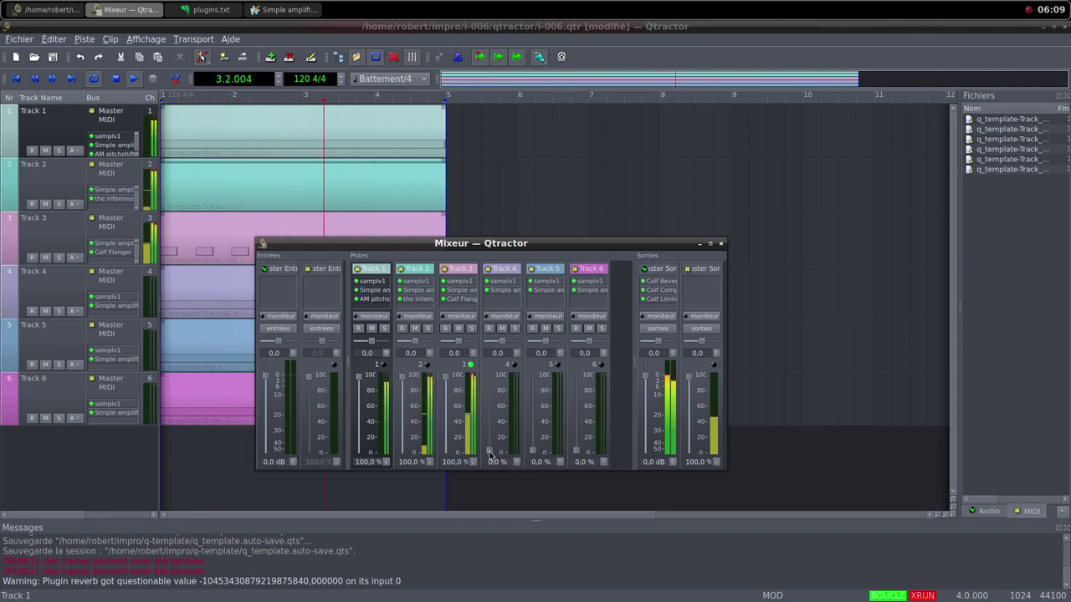
pyautogui.moveTo(491, 454); pyautogui.dragTo(483, 381)
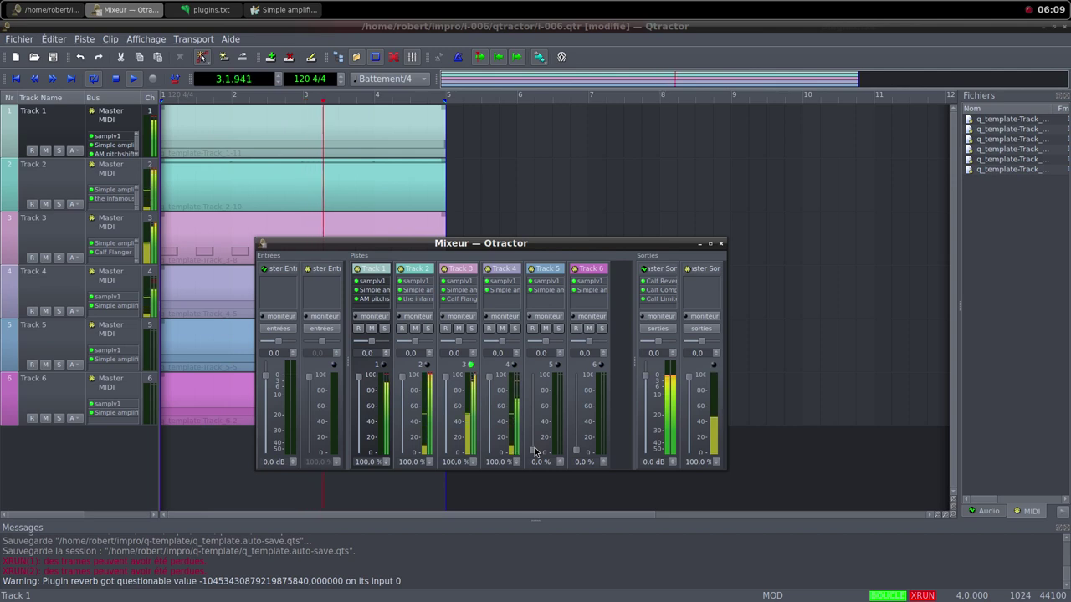
# Gradually raise Track 5 and then Track 6 to 100% in the mixer.
pyautogui.moveTo(536, 453); pyautogui.dragTo(527, 376)
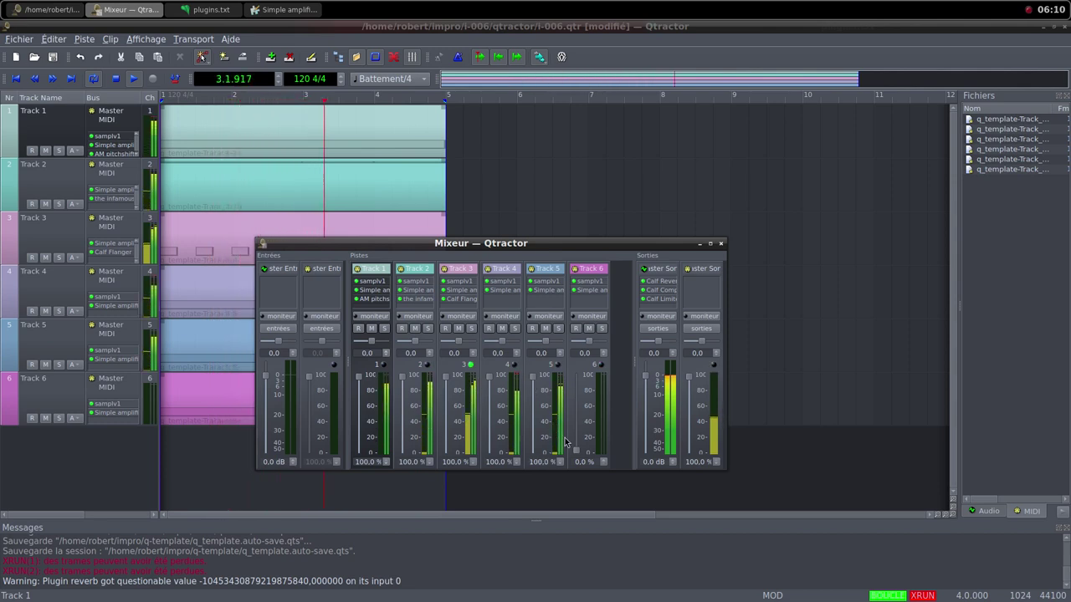
pyautogui.moveTo(576, 454); pyautogui.dragTo(583, 376)
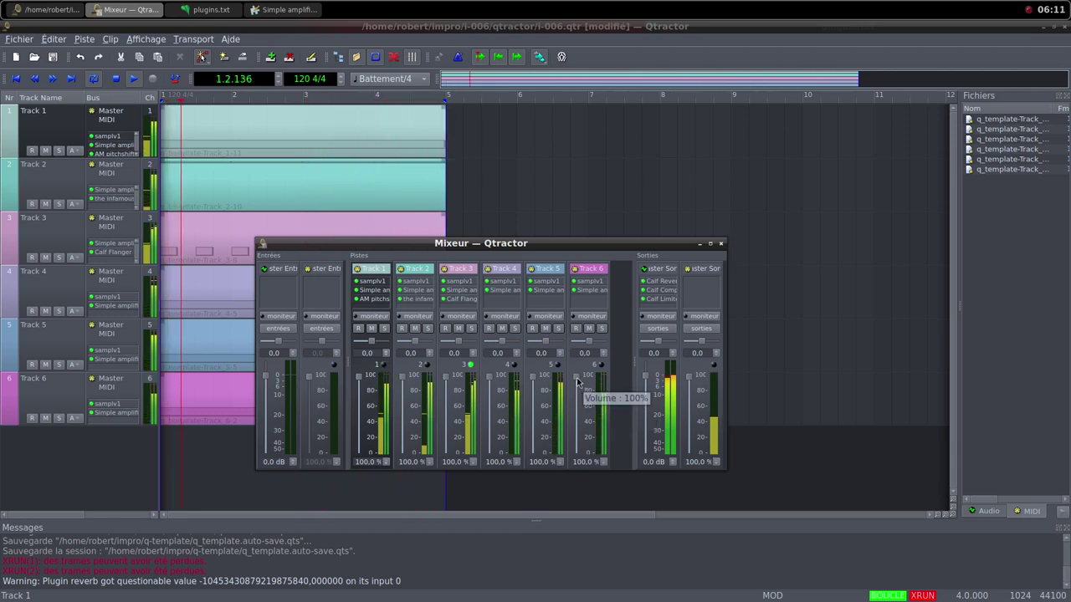
# Fade the tracks out to 0% one at a time in the mixer, in the order Track 6, 5, 4, 2, 1 and 3.
pyautogui.moveTo(577, 382); pyautogui.dragTo(580, 466)
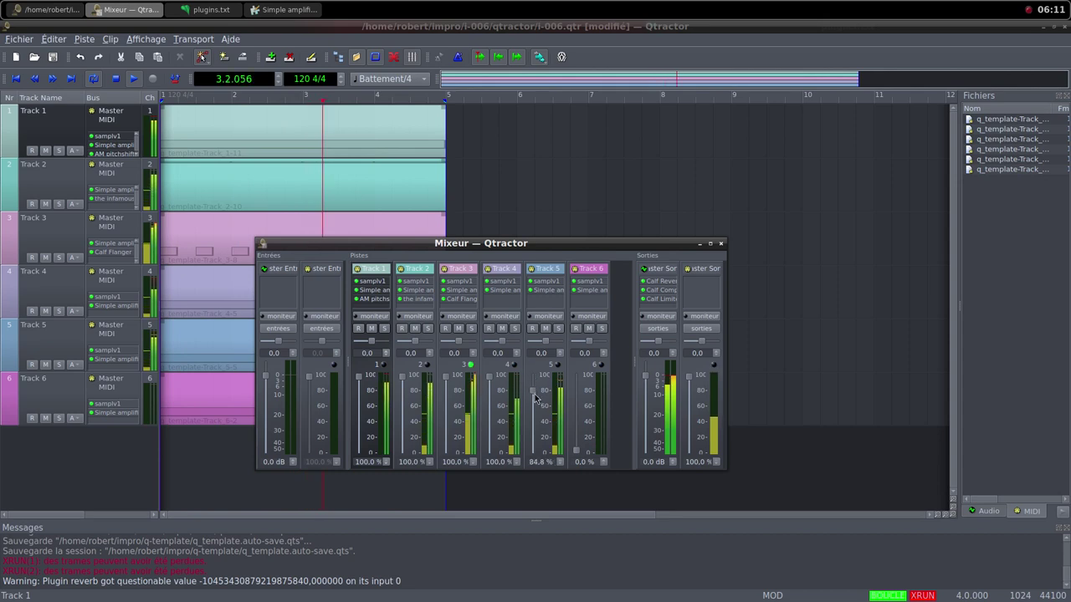
pyautogui.moveTo(534, 380); pyautogui.dragTo(533, 456)
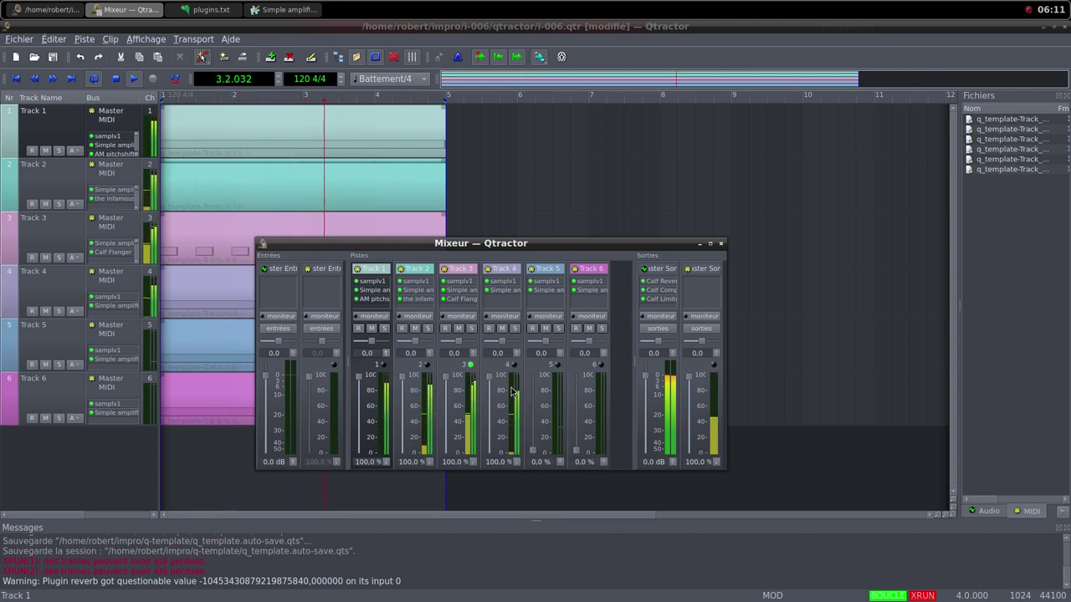
pyautogui.moveTo(494, 381); pyautogui.dragTo(504, 458)
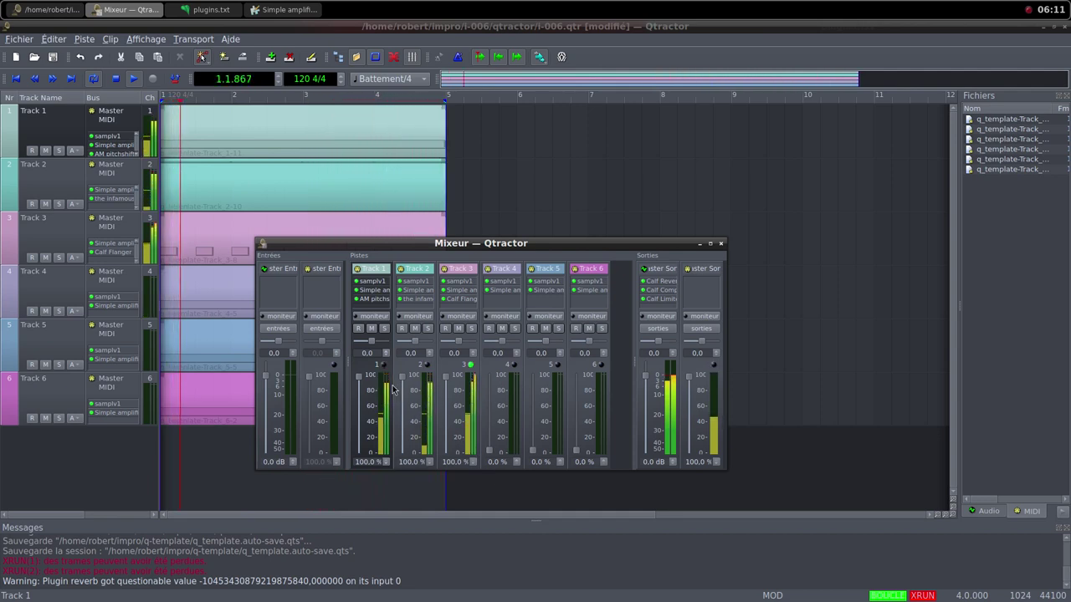
pyautogui.moveTo(404, 379); pyautogui.dragTo(411, 445)
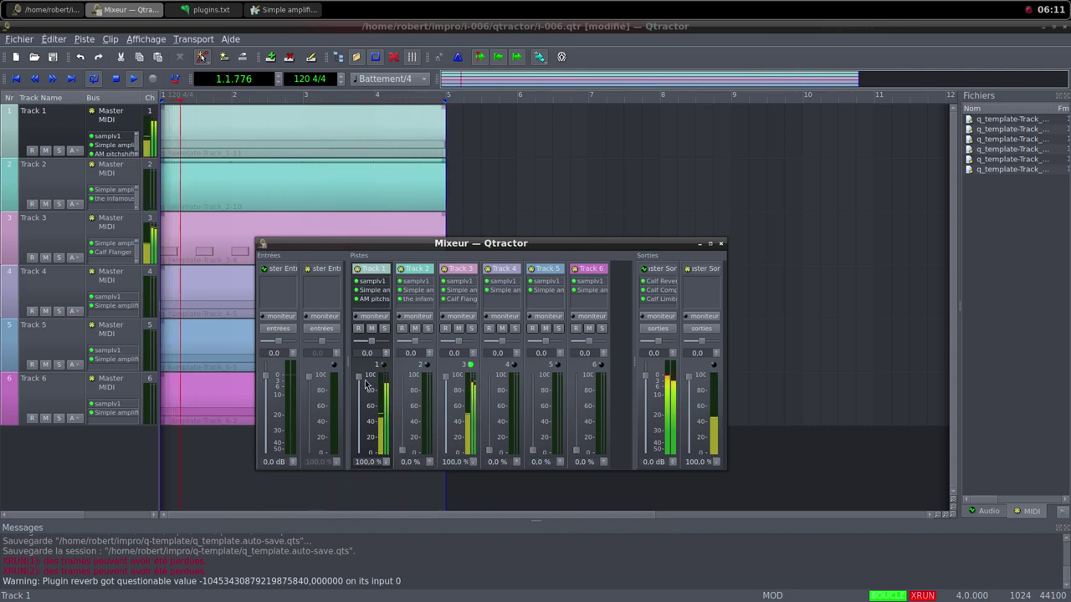
pyautogui.moveTo(360, 376); pyautogui.dragTo(366, 395)
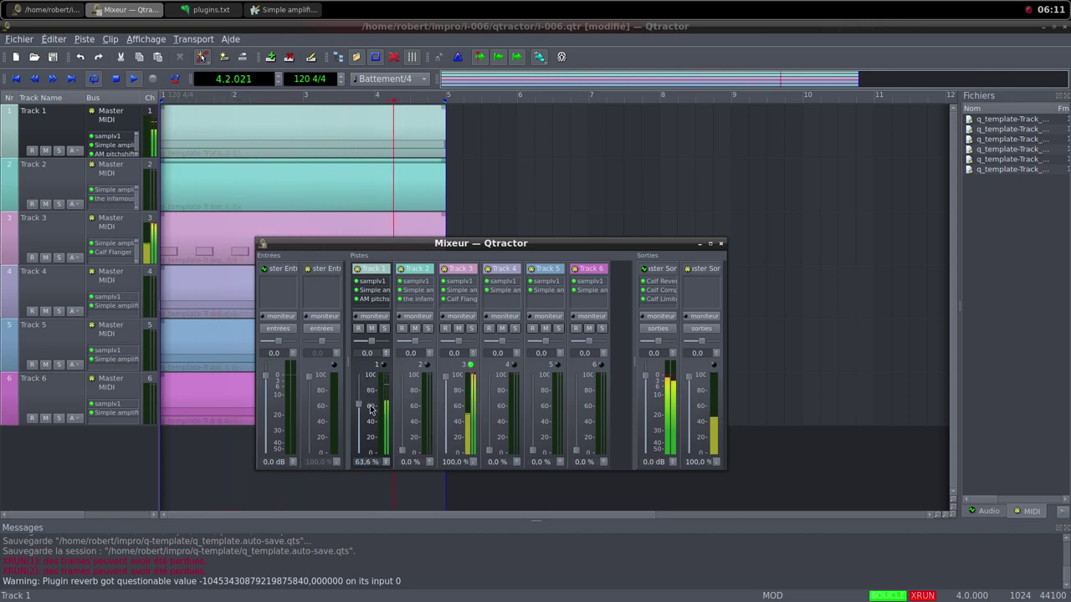
pyautogui.moveTo(371, 414); pyautogui.dragTo(373, 456)
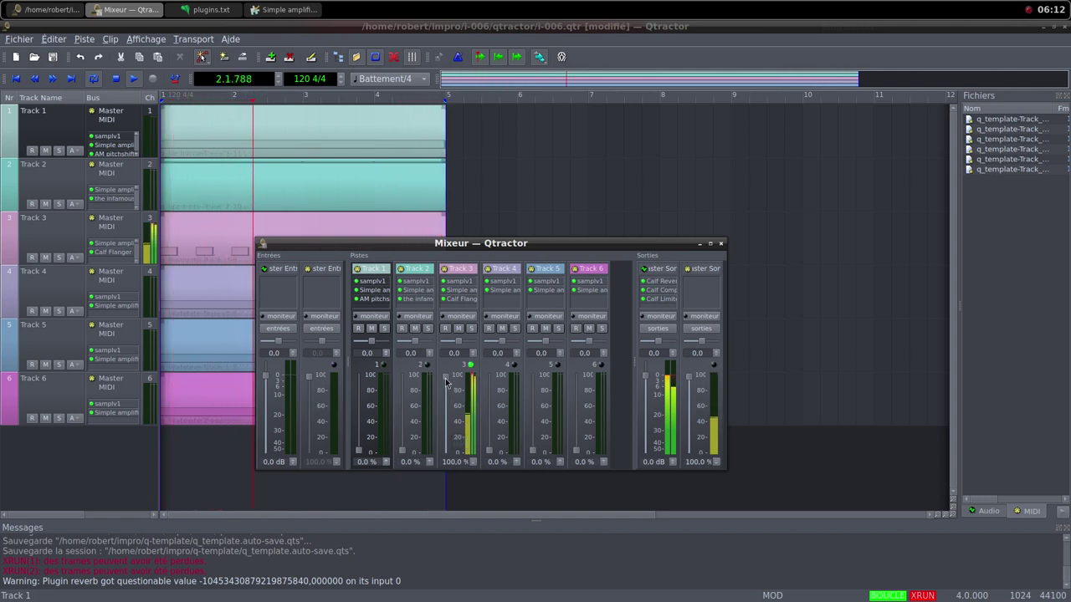
pyautogui.moveTo(447, 383); pyautogui.dragTo(449, 400)
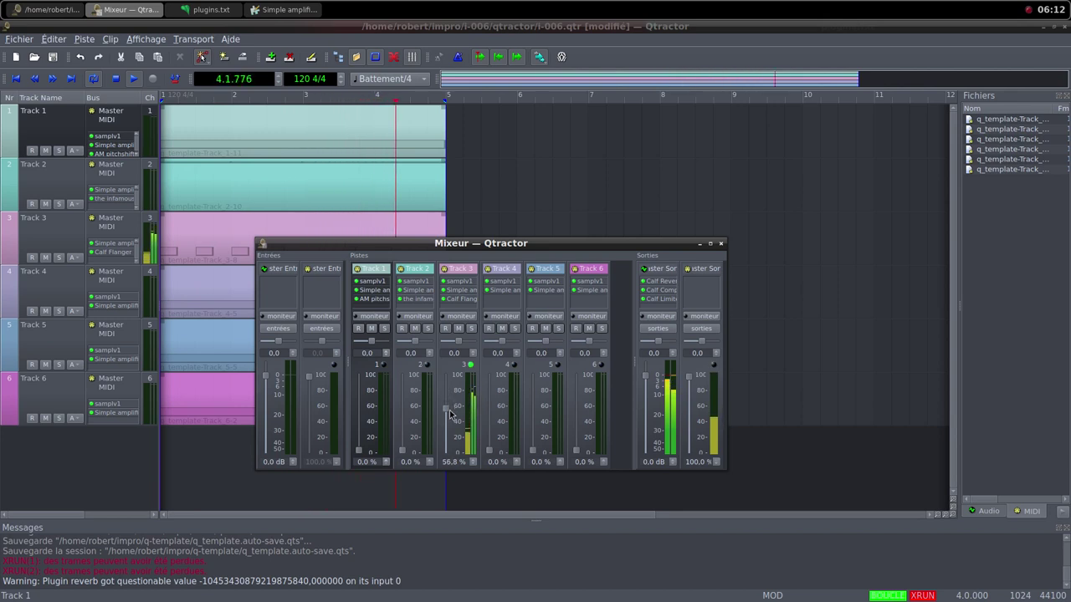
pyautogui.moveTo(451, 426); pyautogui.dragTo(450, 457)
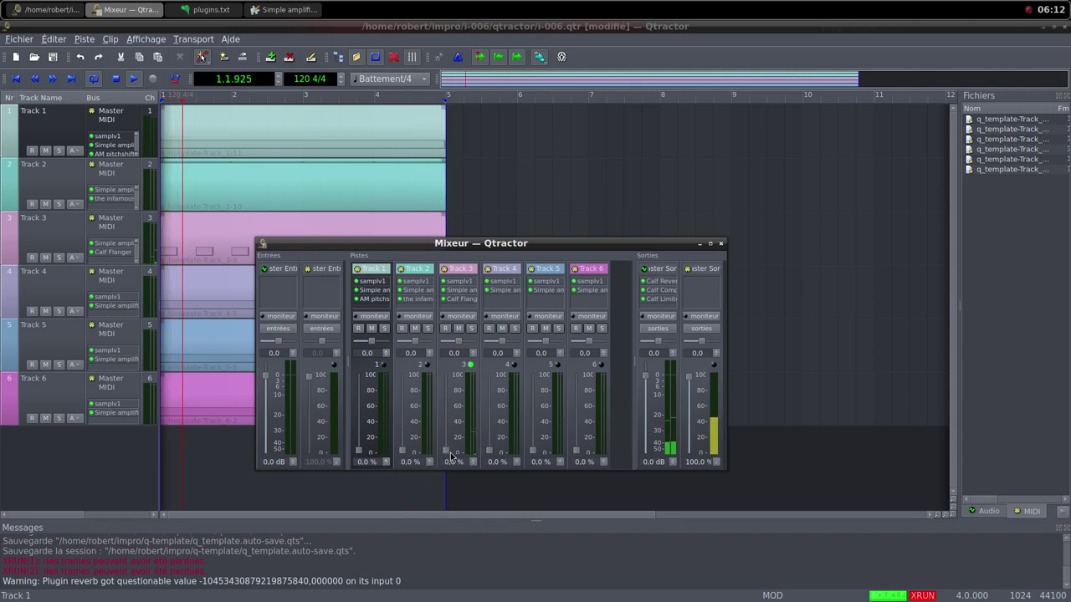